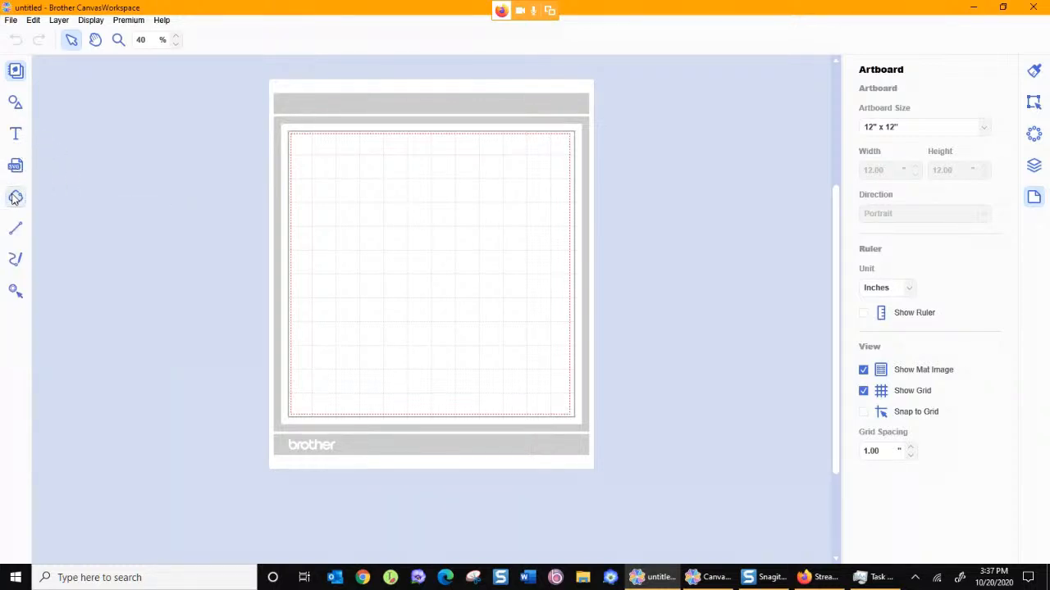
- Start image tracing with the file envelope template.jpg from the Downloads folder on the computer
{"action": "left_click", "coordinate": [15, 198]}
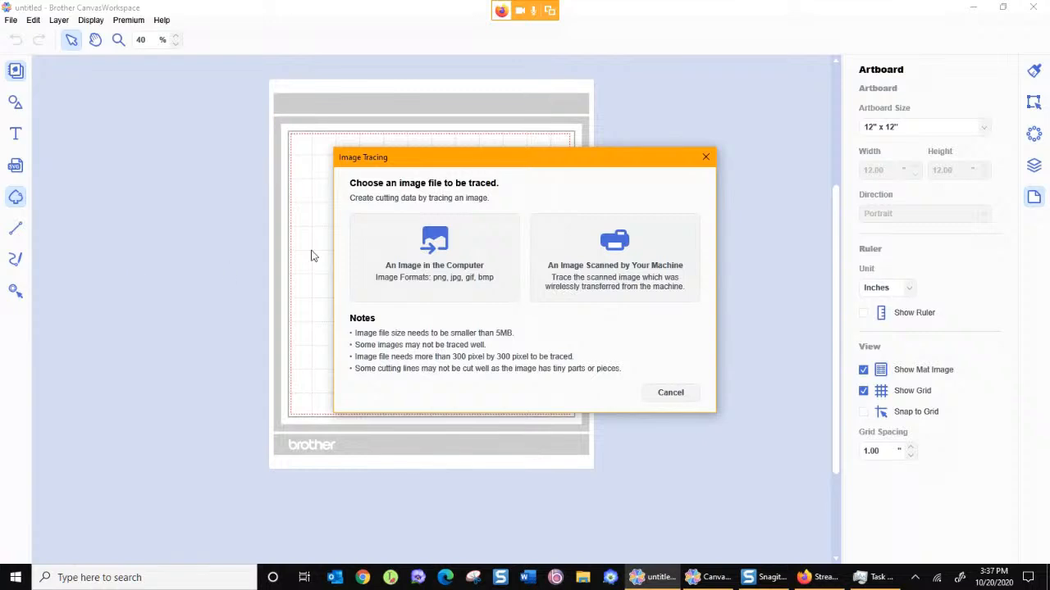
{"action": "left_click", "coordinate": [407, 279]}
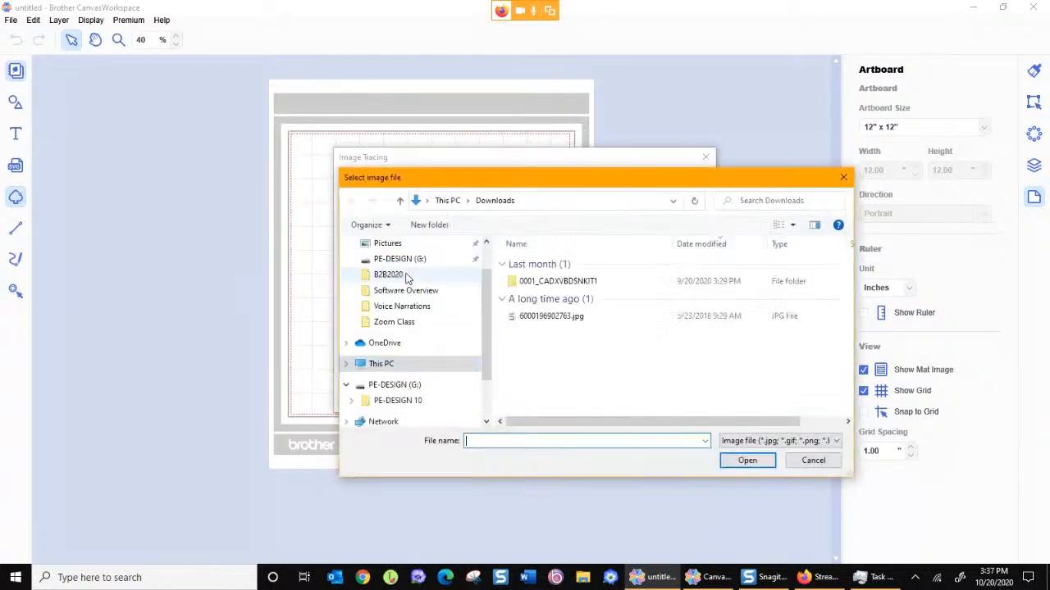
{"action": "left_click", "coordinate": [566, 282]}
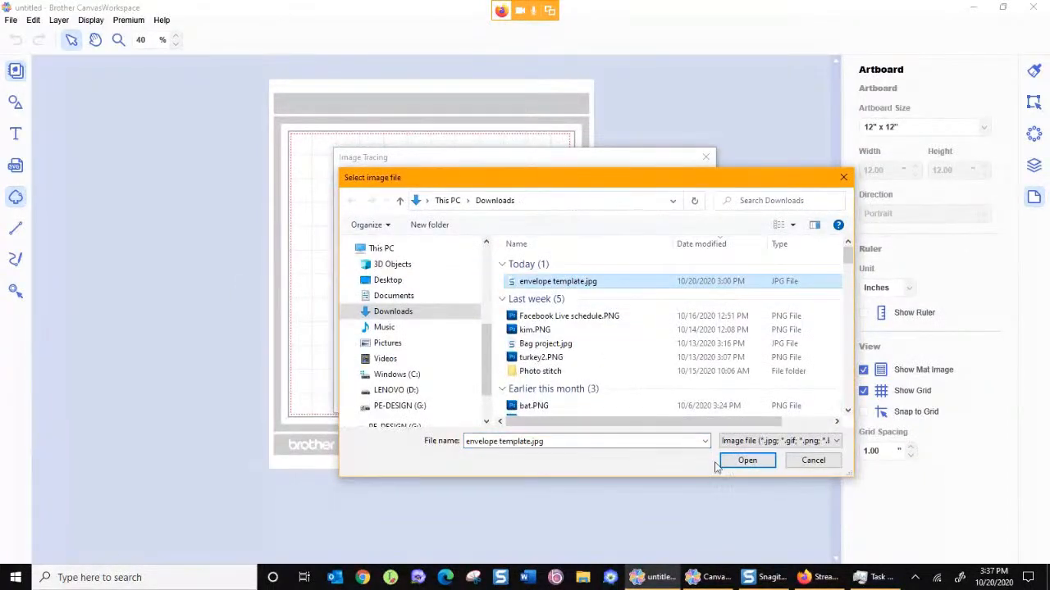
{"action": "left_click", "coordinate": [745, 460]}
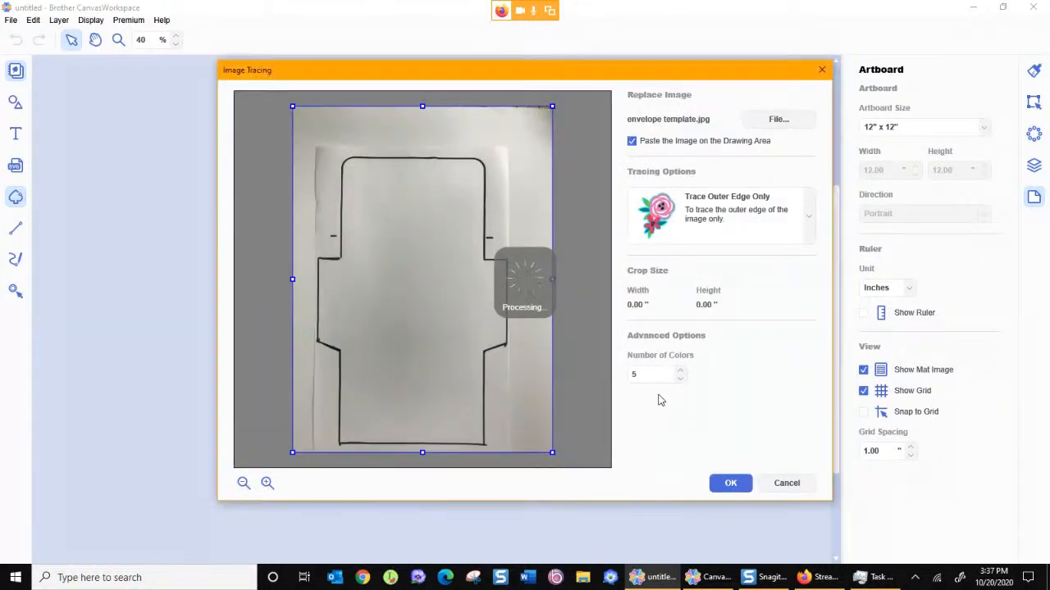
- Crop the tracing area closely around the hand-drawn envelope outline on all sides
{"action": "left_click_drag", "start_coordinate": [551, 107], "coordinate": [517, 119]}
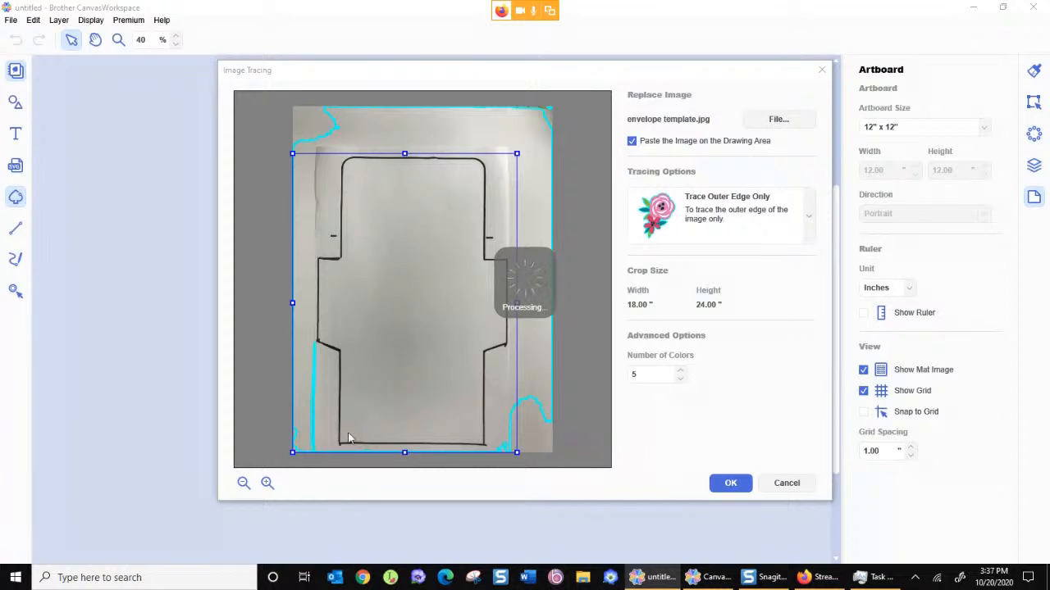
{"action": "left_click_drag", "start_coordinate": [293, 303], "coordinate": [307, 303]}
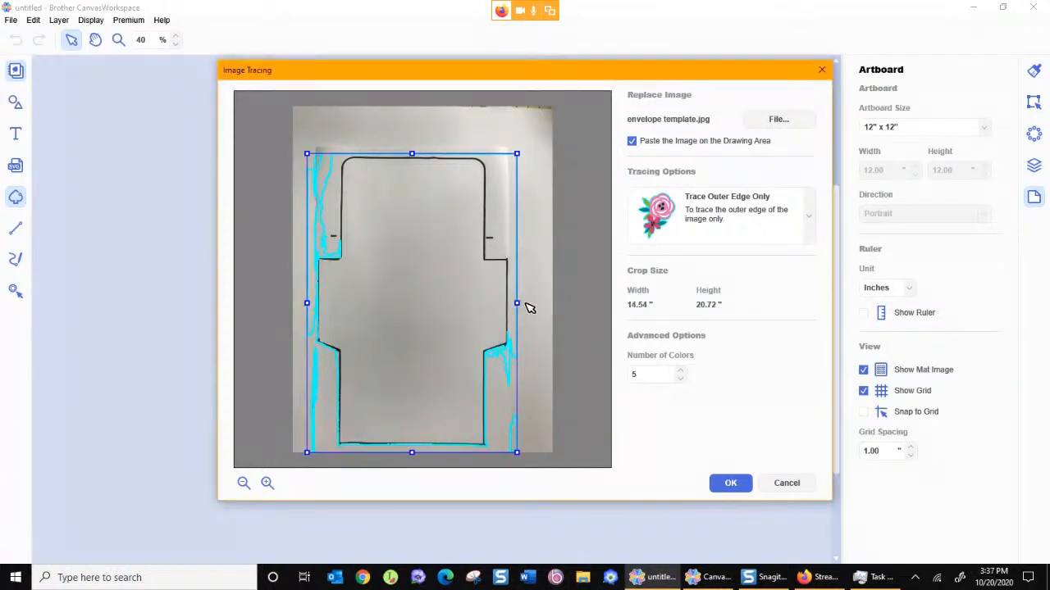
{"action": "left_click_drag", "start_coordinate": [518, 304], "coordinate": [512, 303]}
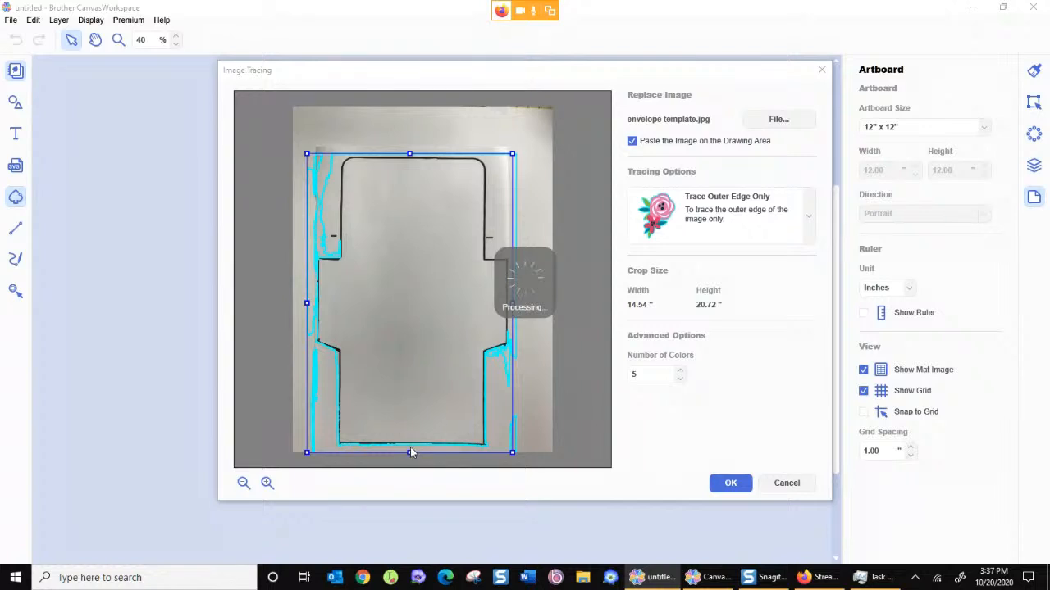
{"action": "left_click_drag", "start_coordinate": [410, 451], "coordinate": [410, 449]}
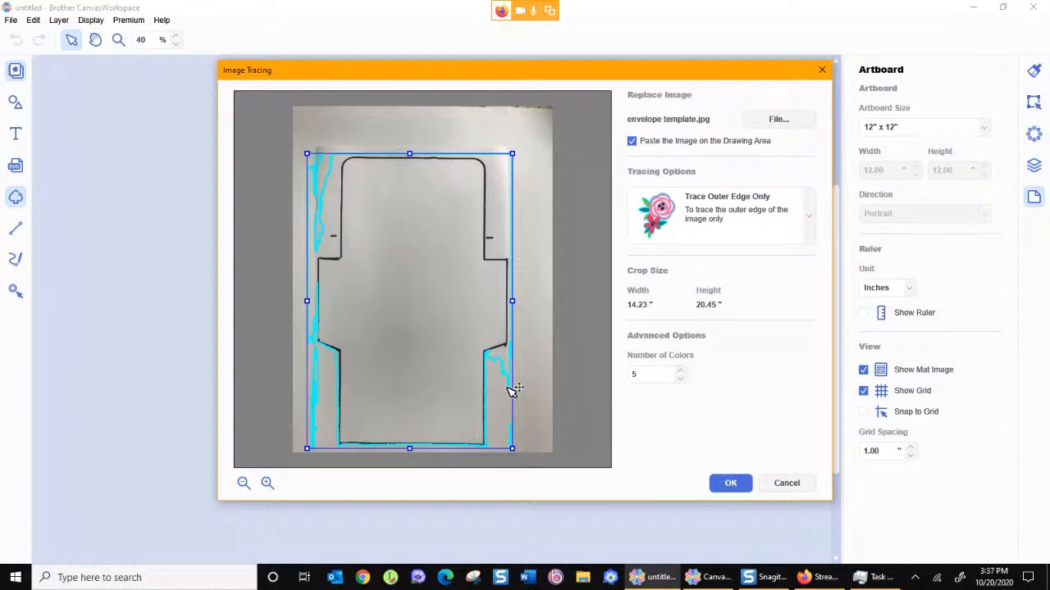
- Reduce the number of tracing colors to 2 and accept the outer-edge trace with the image pasted on the drawing area
{"action": "left_click", "coordinate": [679, 379]}
{"action": "left_click", "coordinate": [678, 382]}
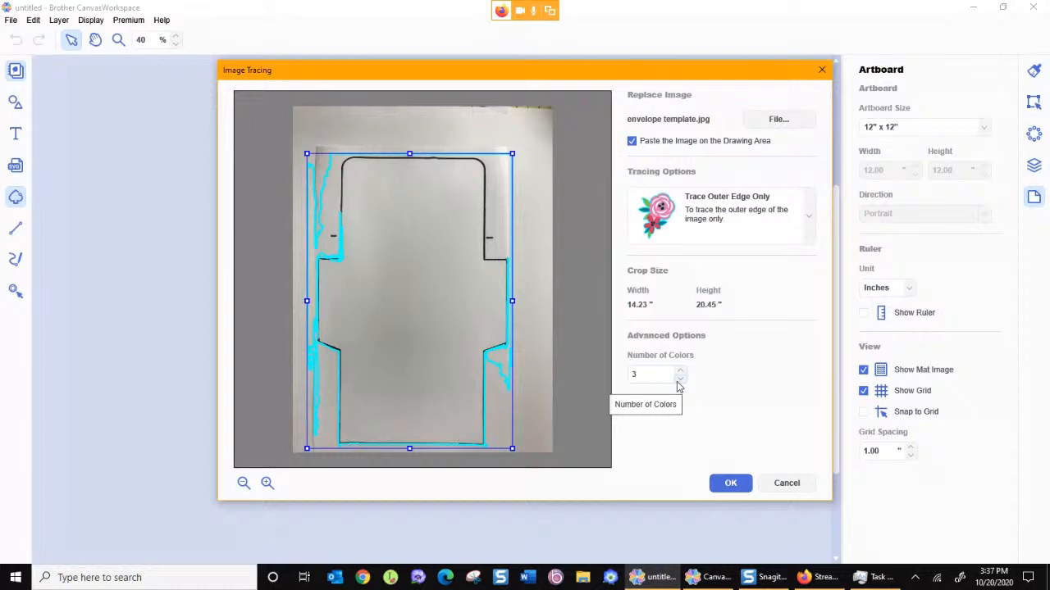
{"action": "left_click", "coordinate": [679, 380]}
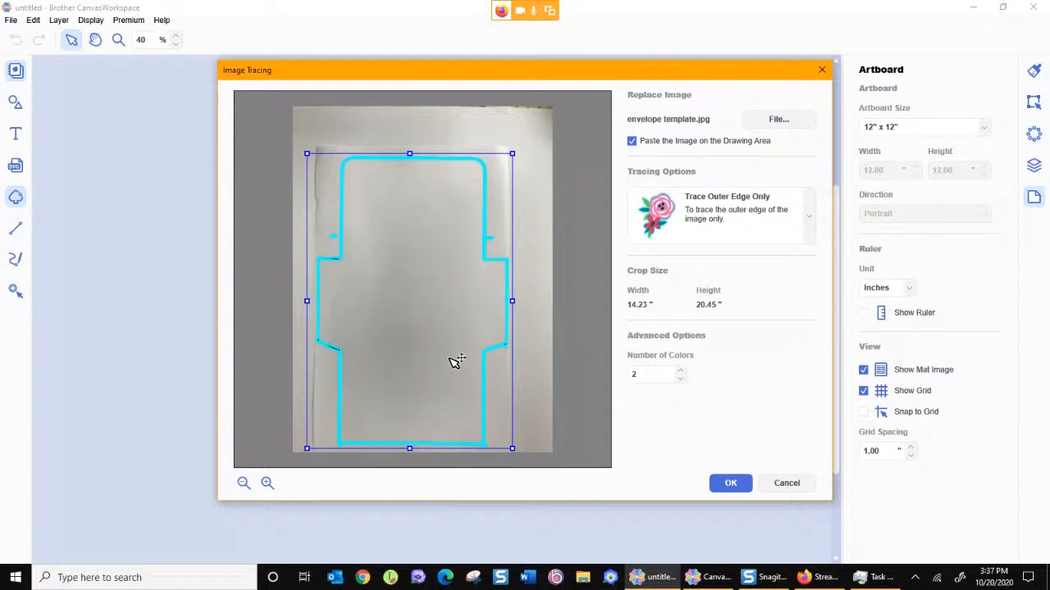
{"action": "left_click", "coordinate": [731, 484]}
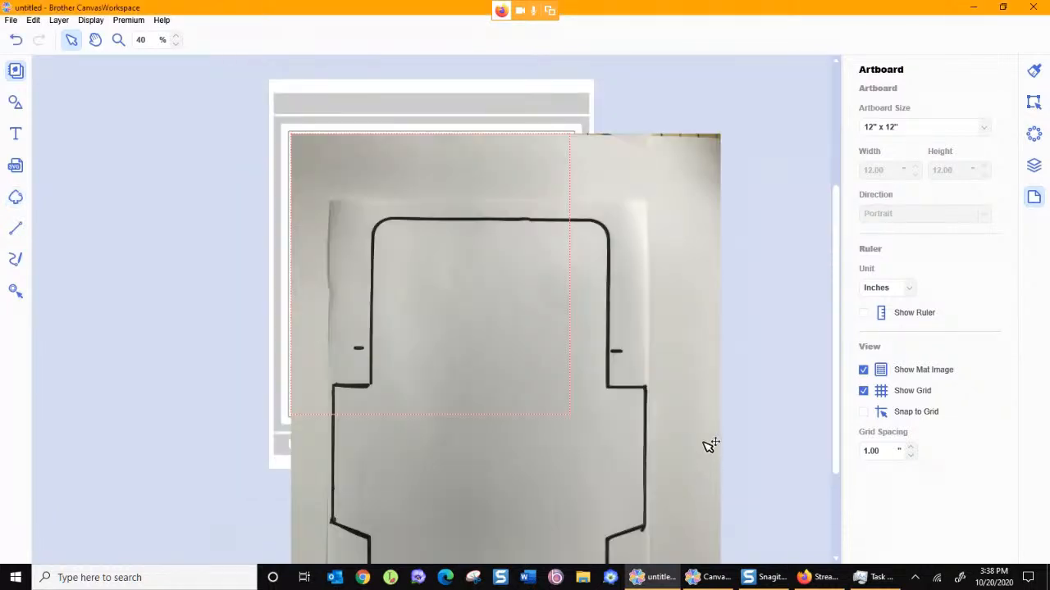
- Select the pasted envelope template image and set the artboard size to 12" x 24"
{"action": "scroll", "coordinate": [764, 248], "scroll_direction": "up", "scroll_amount": 1}
{"action": "left_click", "coordinate": [682, 245]}
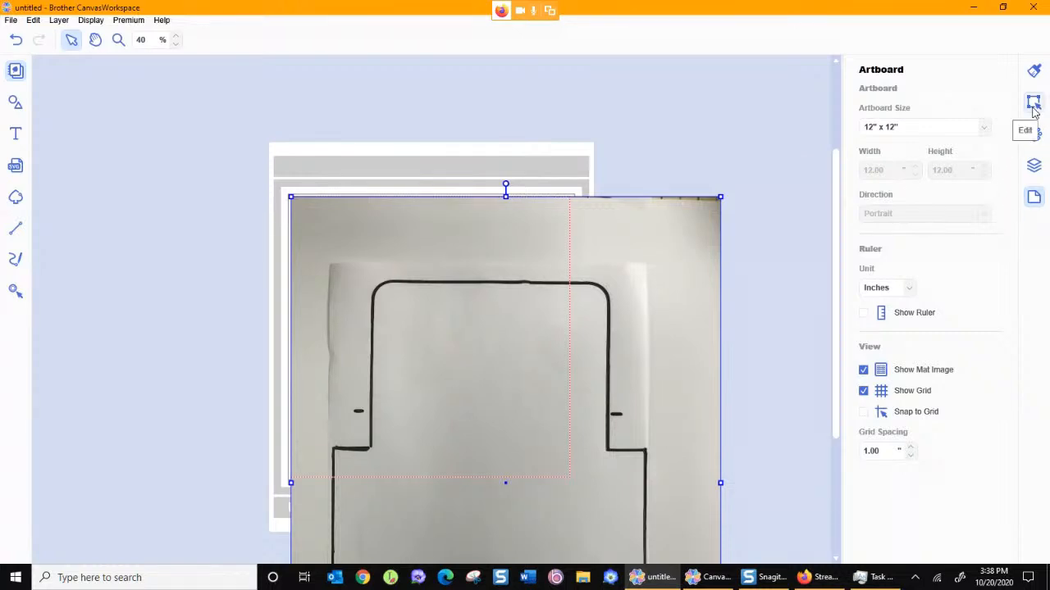
{"action": "key", "text": "ctrl"}
{"action": "key", "text": "ctrl"}
{"action": "key", "text": "ctrl"}
{"action": "key", "text": "ctrl"}
{"action": "key", "text": "ctrl"}
{"action": "key", "text": "ctrl"}
{"action": "key", "text": "ctrl"}
{"action": "key", "text": "ctrl"}
{"action": "key", "text": "ctrl"}
{"action": "key", "text": "ctrl"}
{"action": "key", "text": "ctrl"}
{"action": "key", "text": "ctrl"}
{"action": "key", "text": "ctrl"}
{"action": "key", "text": "ctrl"}
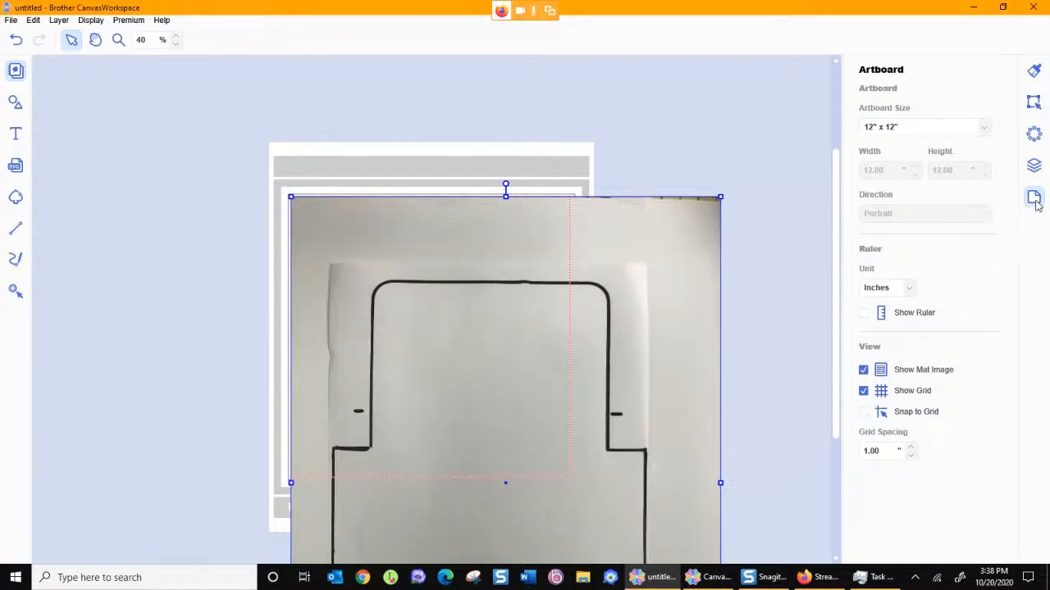
{"action": "left_click", "coordinate": [965, 132]}
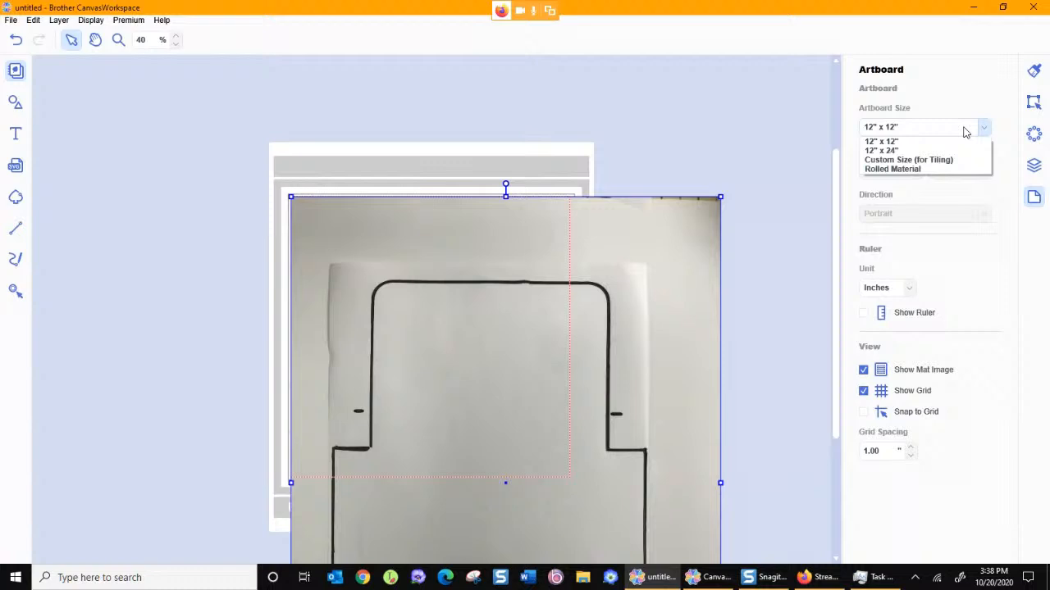
{"action": "left_click", "coordinate": [917, 152]}
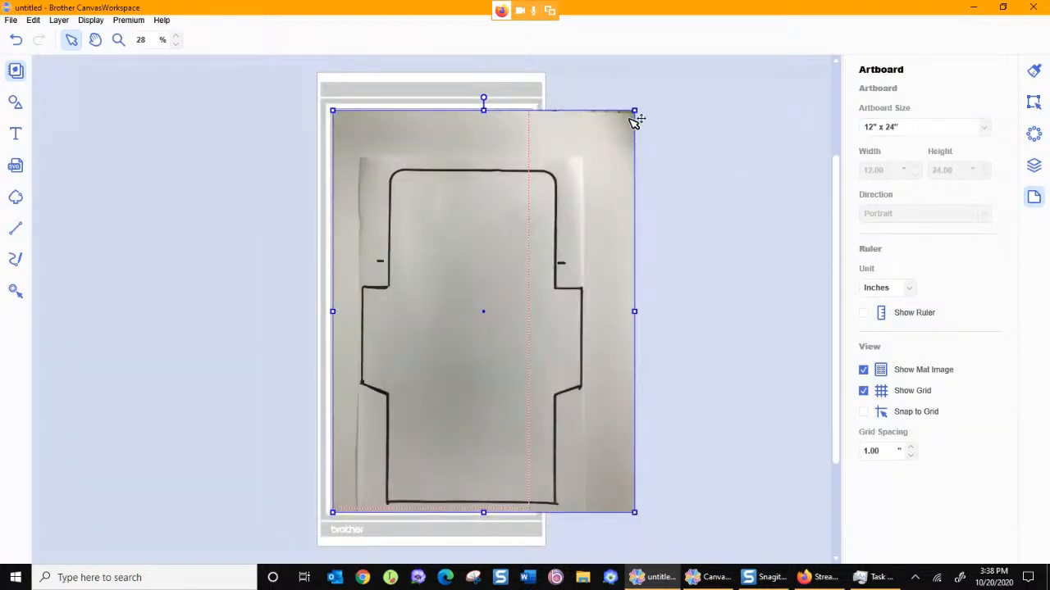
- Scale the grouped template image down proportionally, move it to the upper end of the artboard's cutting area, and deselect it
{"action": "left_click_drag", "start_coordinate": [632, 112], "coordinate": [550, 152]}
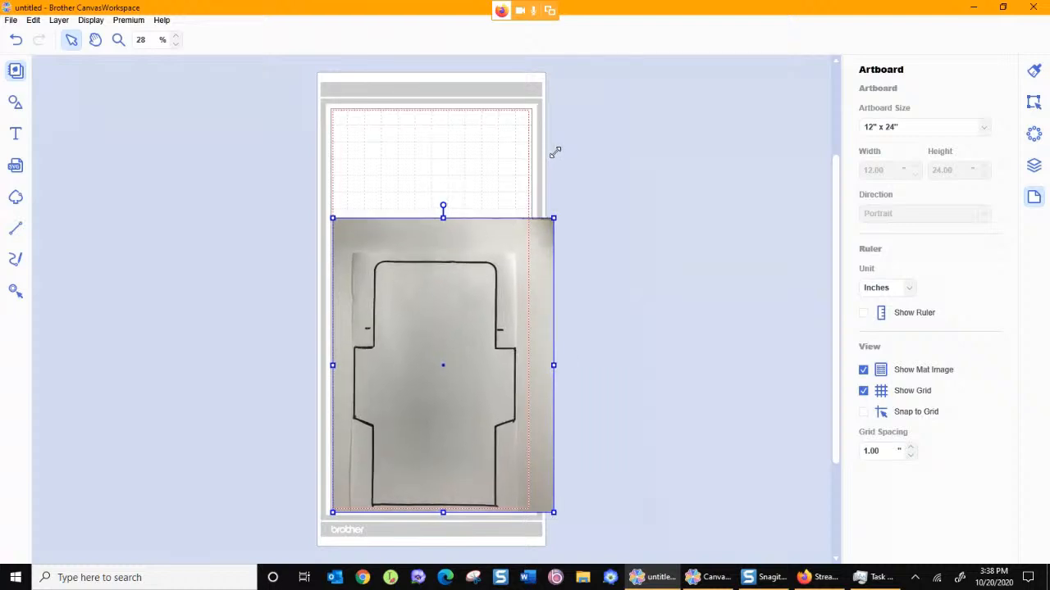
{"action": "left_click_drag", "start_coordinate": [435, 314], "coordinate": [438, 210]}
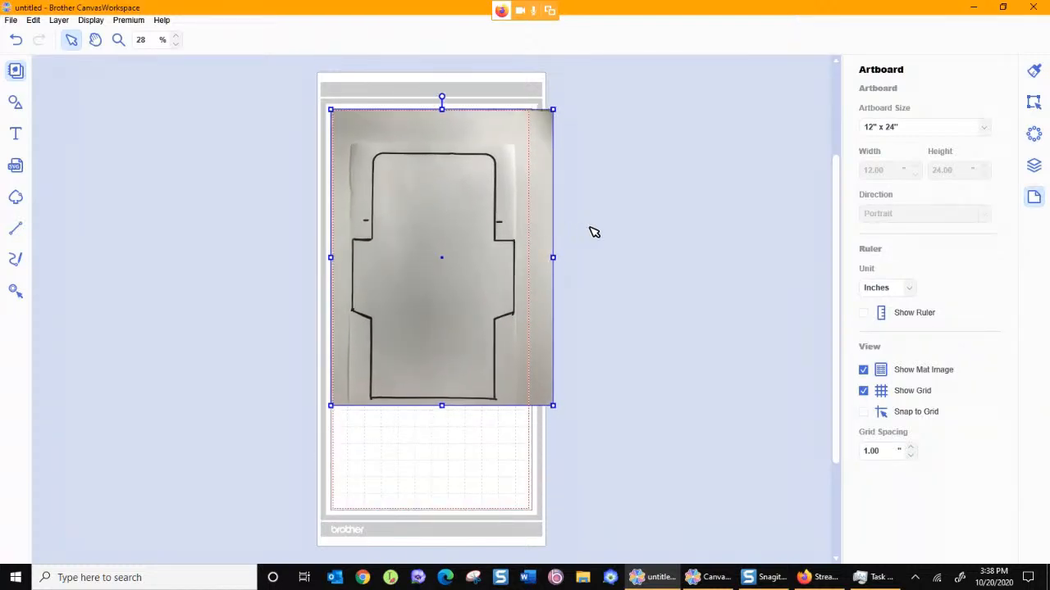
{"action": "left_click", "coordinate": [1033, 70]}
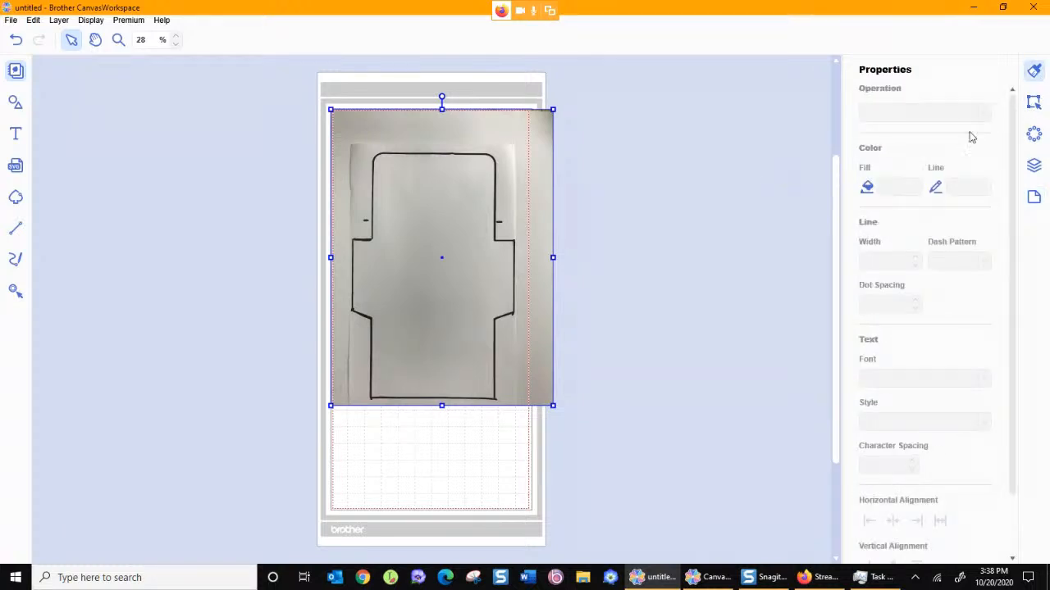
{"action": "left_click", "coordinate": [789, 216]}
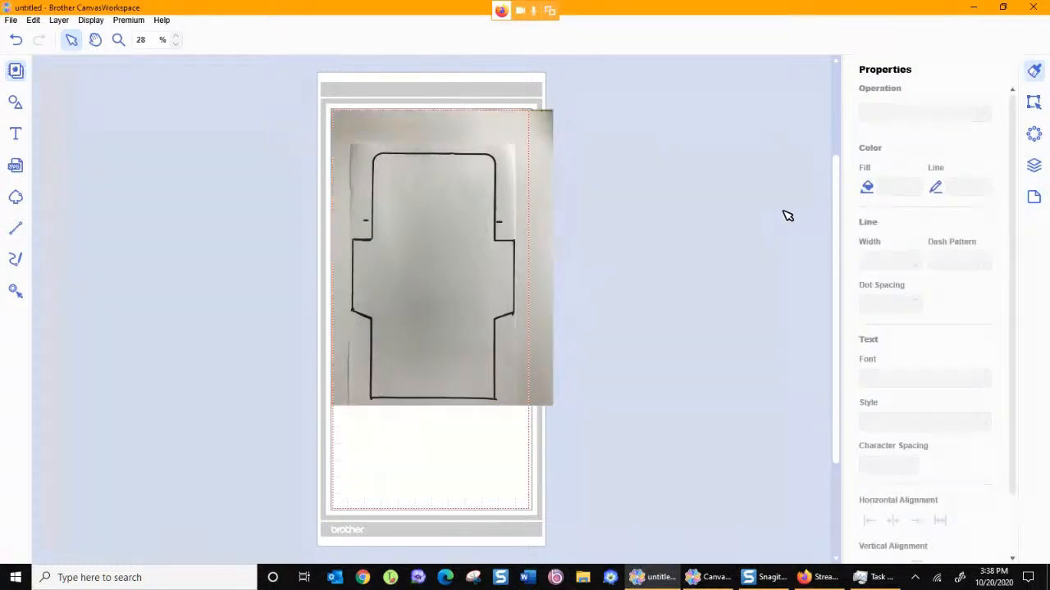
- Delete the two traced shapes of the small tick marks beside the envelope flap from the group
{"action": "left_click", "coordinate": [1034, 167]}
{"action": "left_click", "coordinate": [877, 126]}
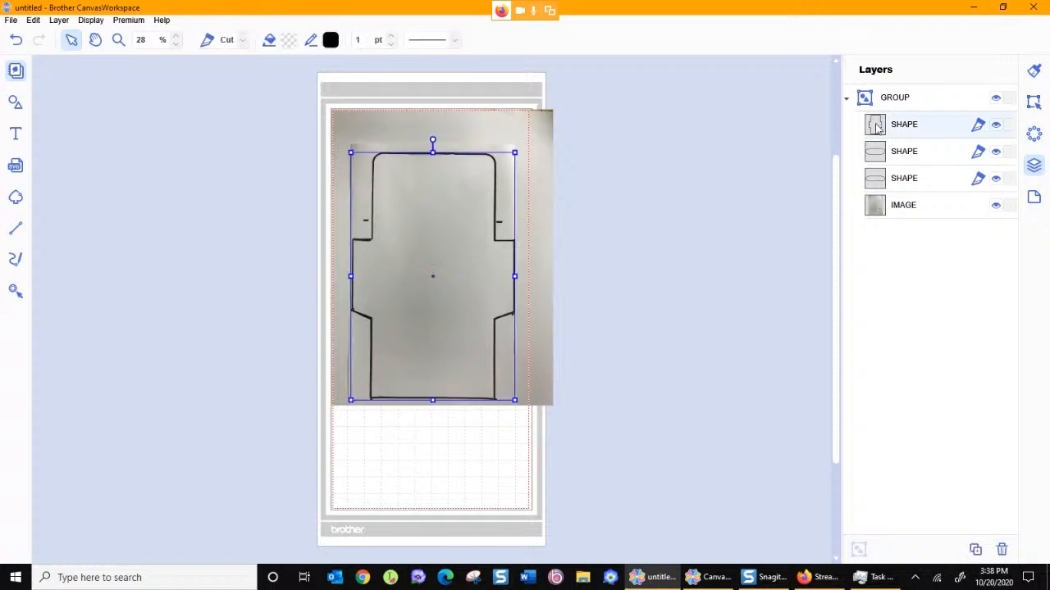
{"action": "left_click", "coordinate": [876, 153]}
{"action": "left_click", "coordinate": [876, 181]}
{"action": "left_click", "coordinate": [877, 155]}
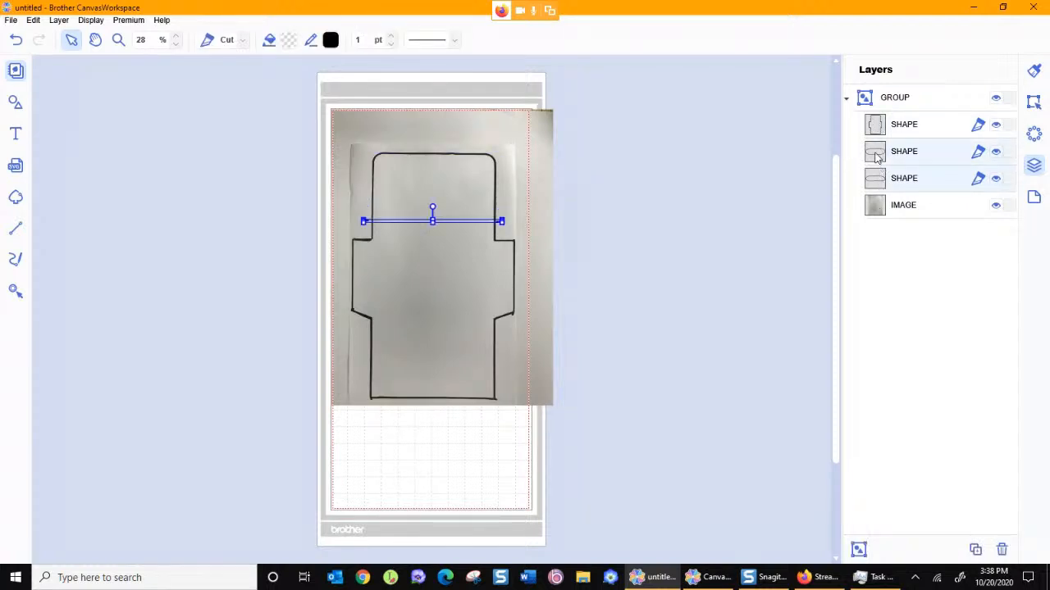
{"action": "key", "text": "Delete"}
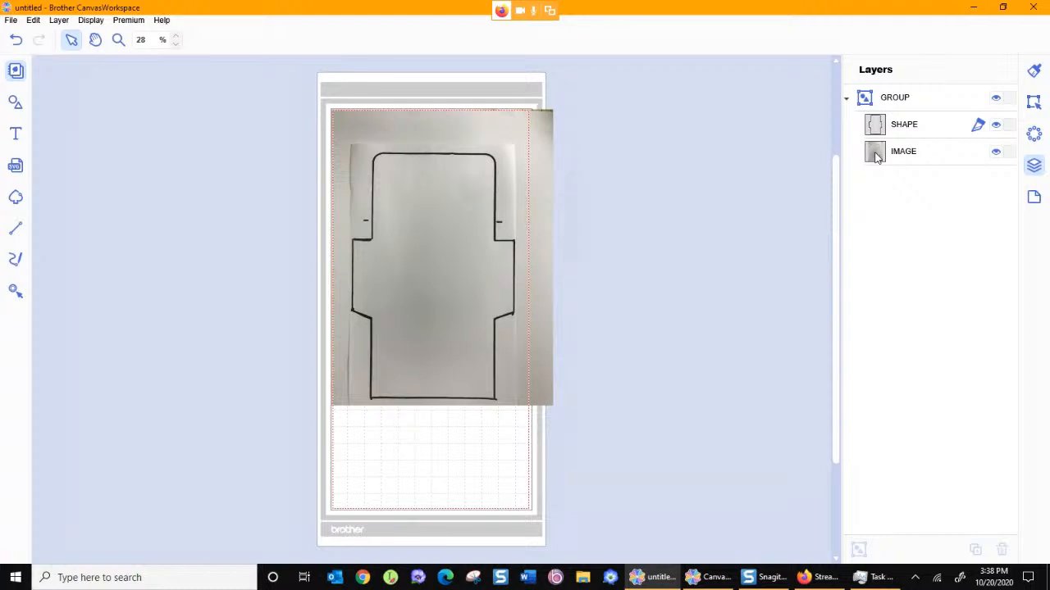
- Change the line color of the traced envelope outline to yellow
{"action": "left_click", "coordinate": [870, 136]}
{"action": "left_click", "coordinate": [1033, 71]}
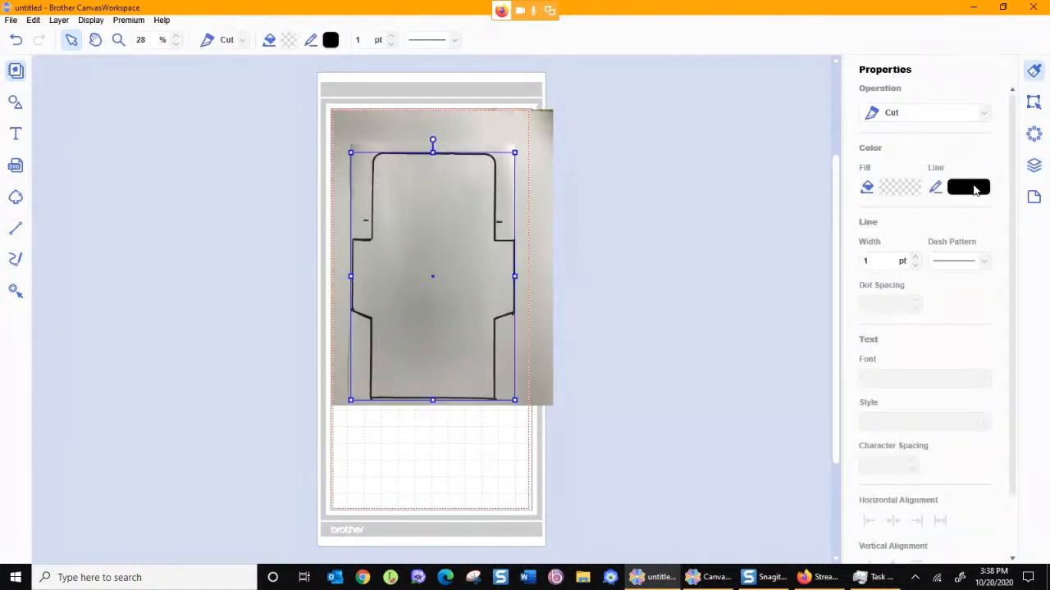
{"action": "left_click", "coordinate": [970, 188]}
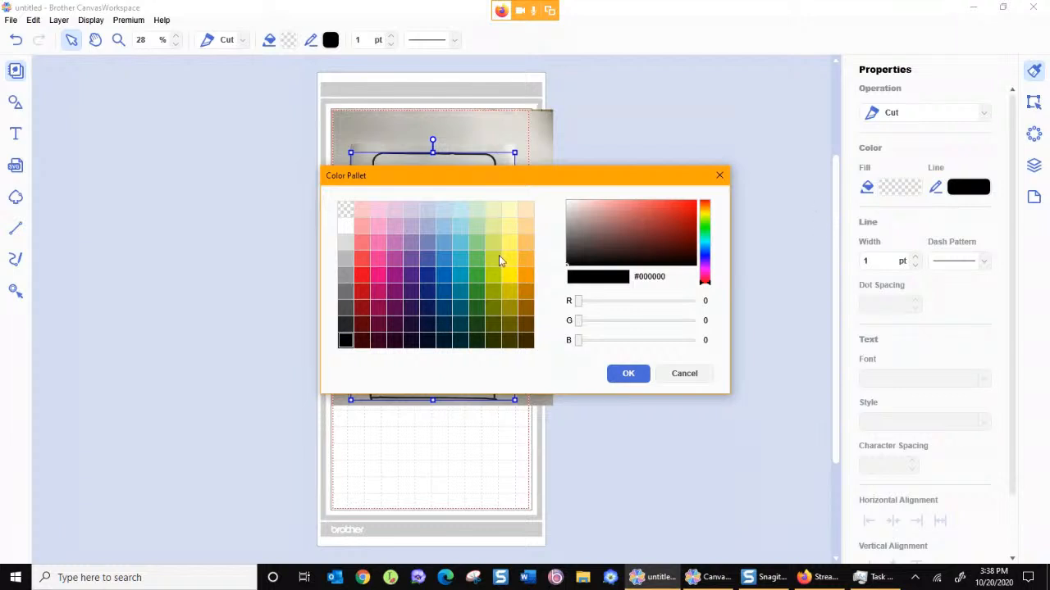
{"action": "left_click", "coordinate": [508, 260]}
{"action": "left_click", "coordinate": [628, 373]}
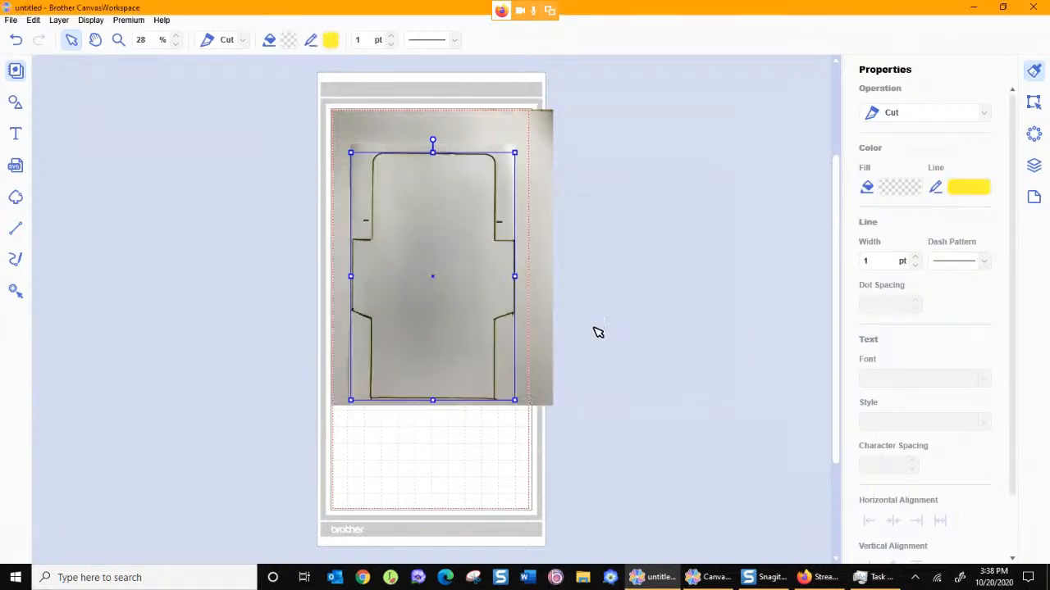
- Examine the traced line around the flap's rounded corner close up, with the template image hidden and shown again
{"action": "left_click", "coordinate": [119, 41]}
{"action": "left_click_drag", "start_coordinate": [332, 136], "coordinate": [519, 276]}
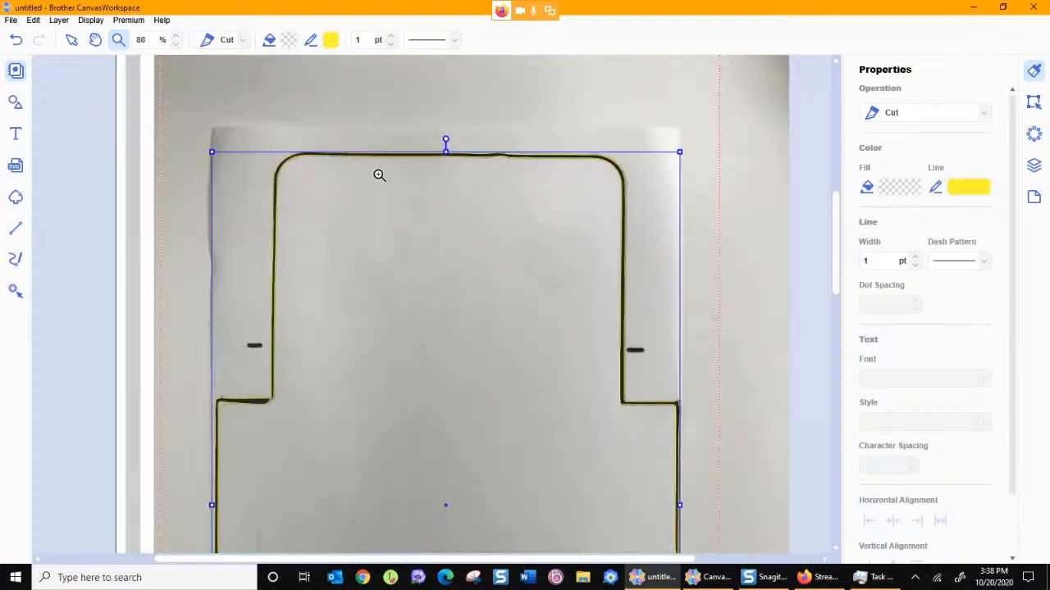
{"action": "left_click_drag", "start_coordinate": [254, 138], "coordinate": [459, 312]}
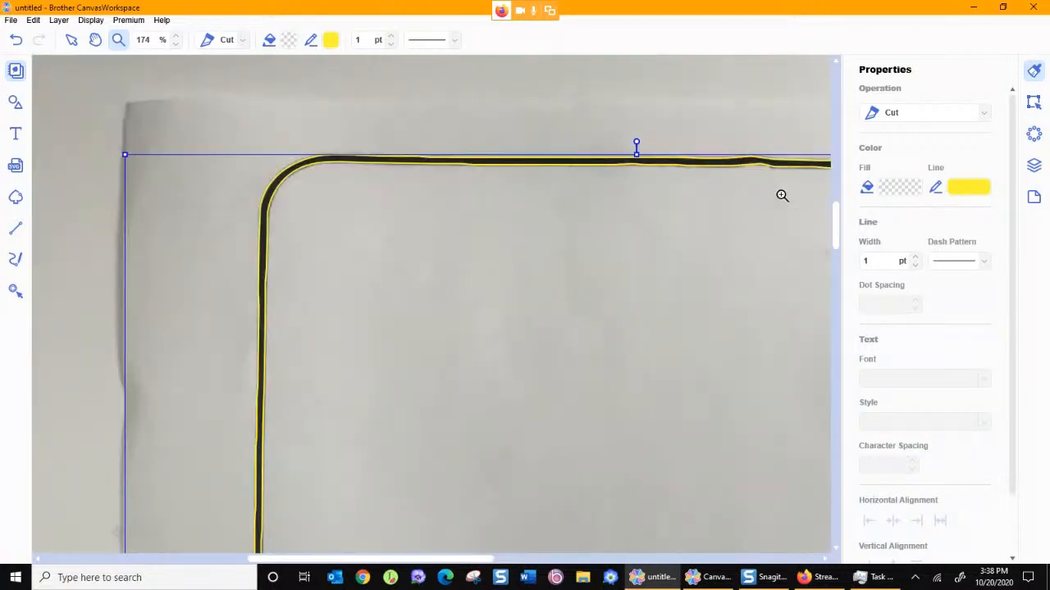
{"action": "left_click", "coordinate": [1033, 167]}
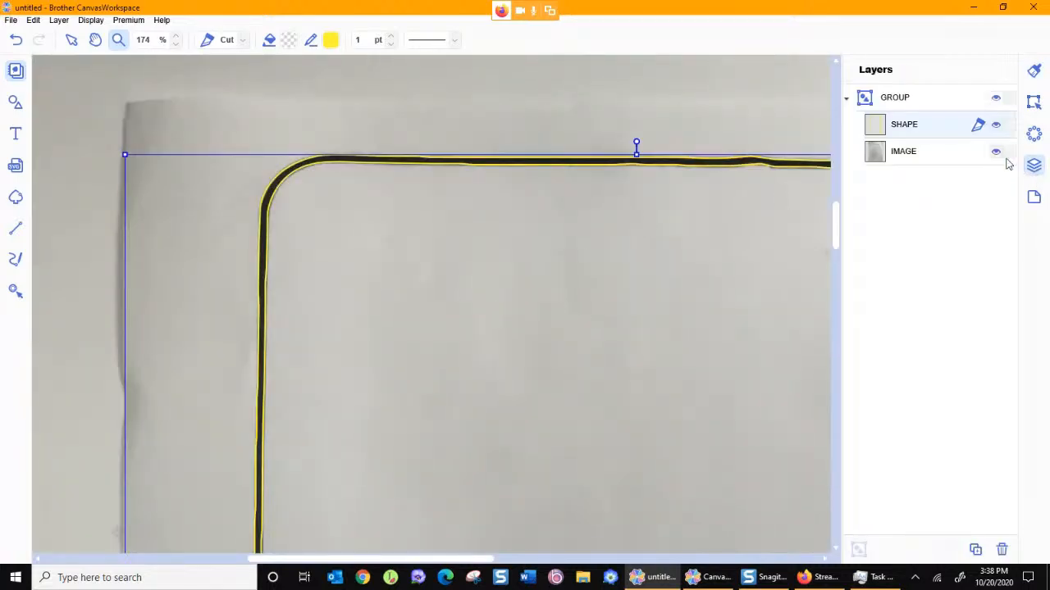
{"action": "left_click", "coordinate": [995, 152]}
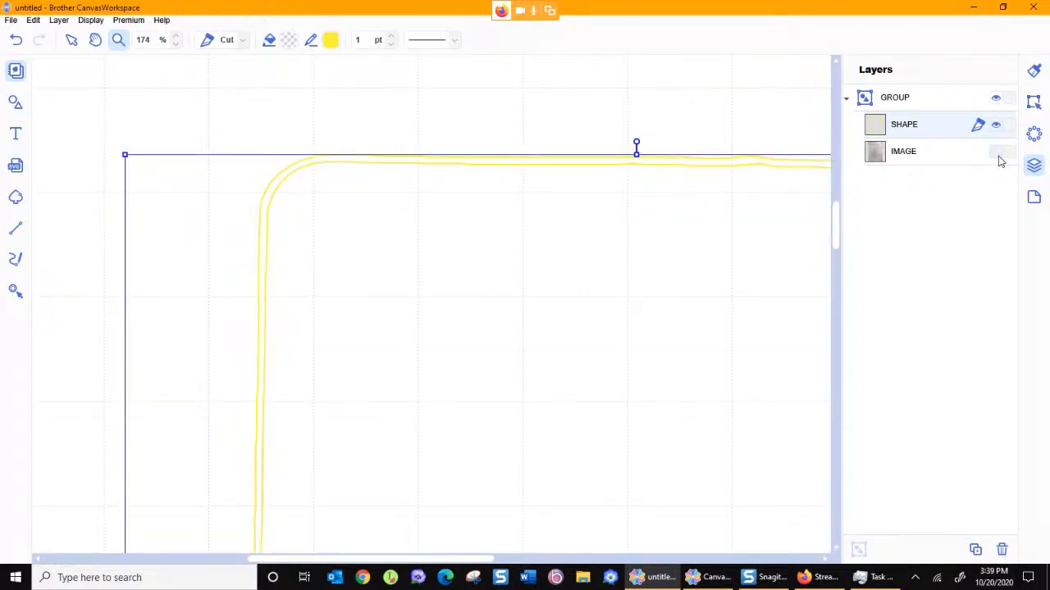
{"action": "left_click", "coordinate": [993, 154]}
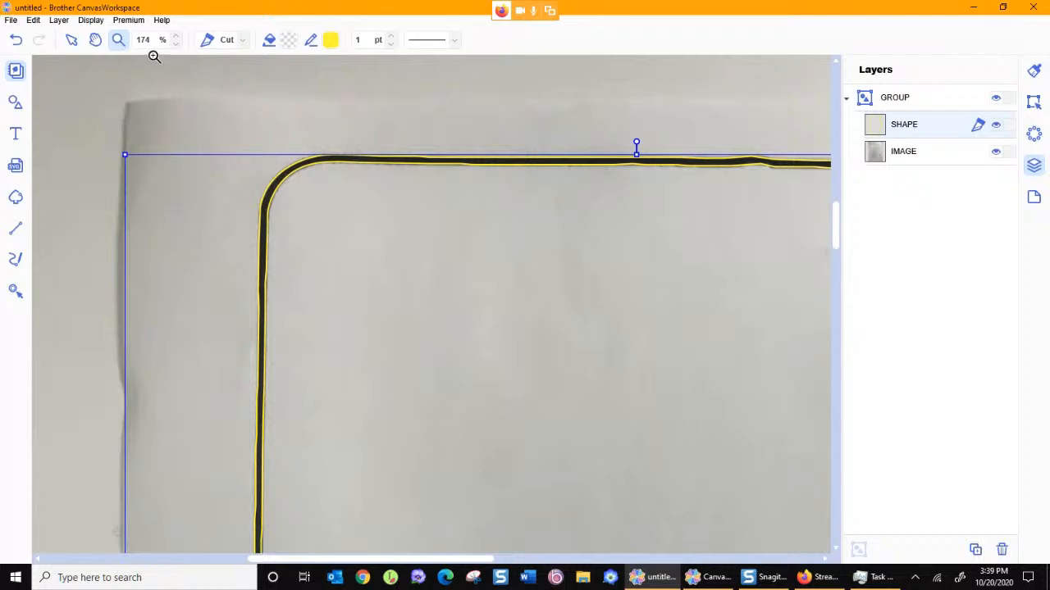
- Delete the traced envelope shape from the group
{"action": "left_click", "coordinate": [118, 41]}
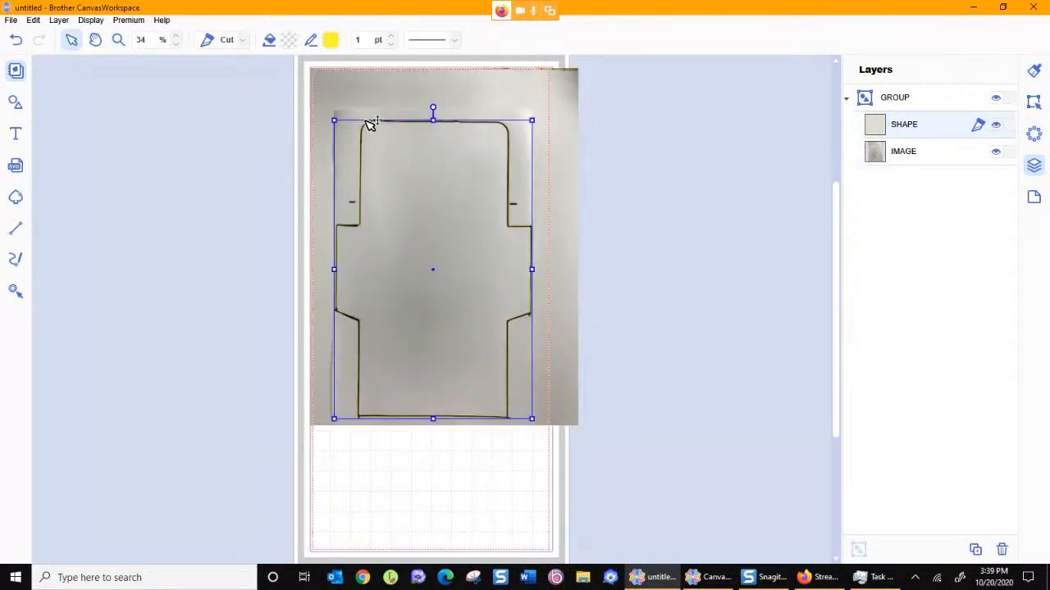
{"action": "key", "text": "Delete"}
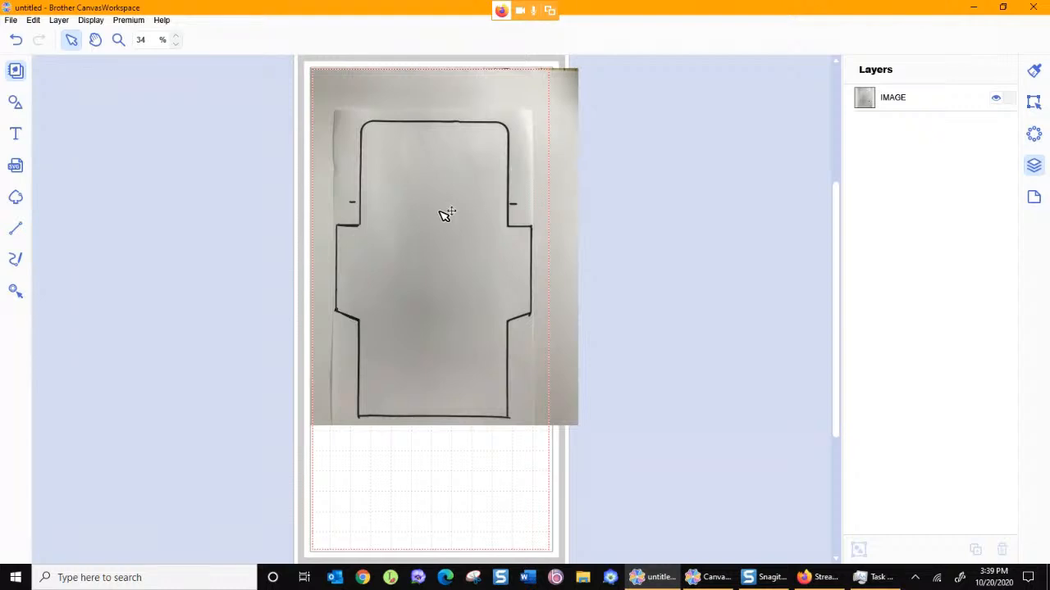
- Place a plain square from the shape library on the flap of the envelope template
{"action": "left_click", "coordinate": [18, 105]}
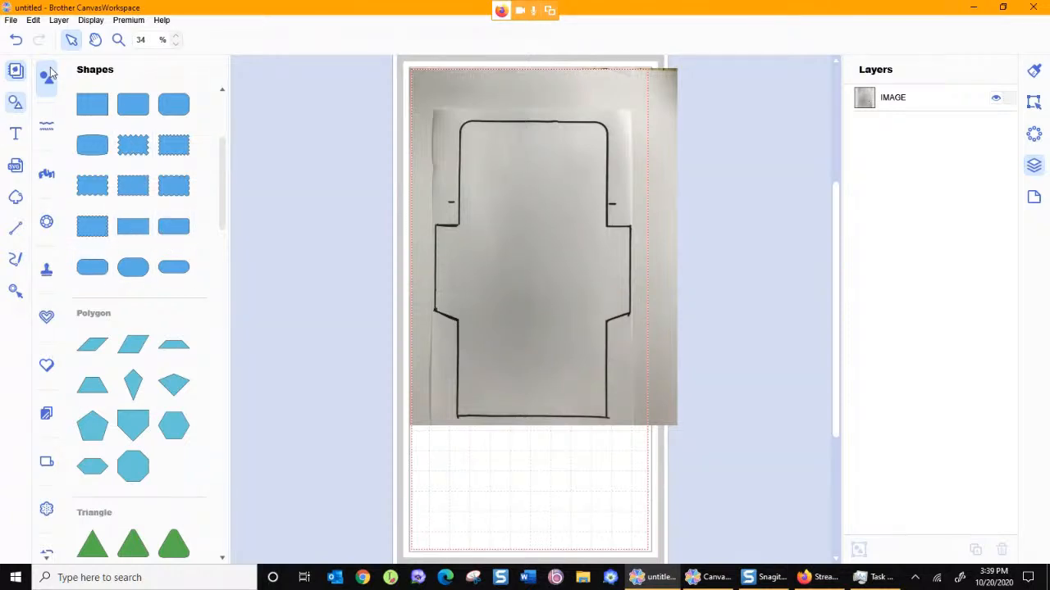
{"action": "left_click", "coordinate": [15, 102]}
{"action": "left_click", "coordinate": [15, 103]}
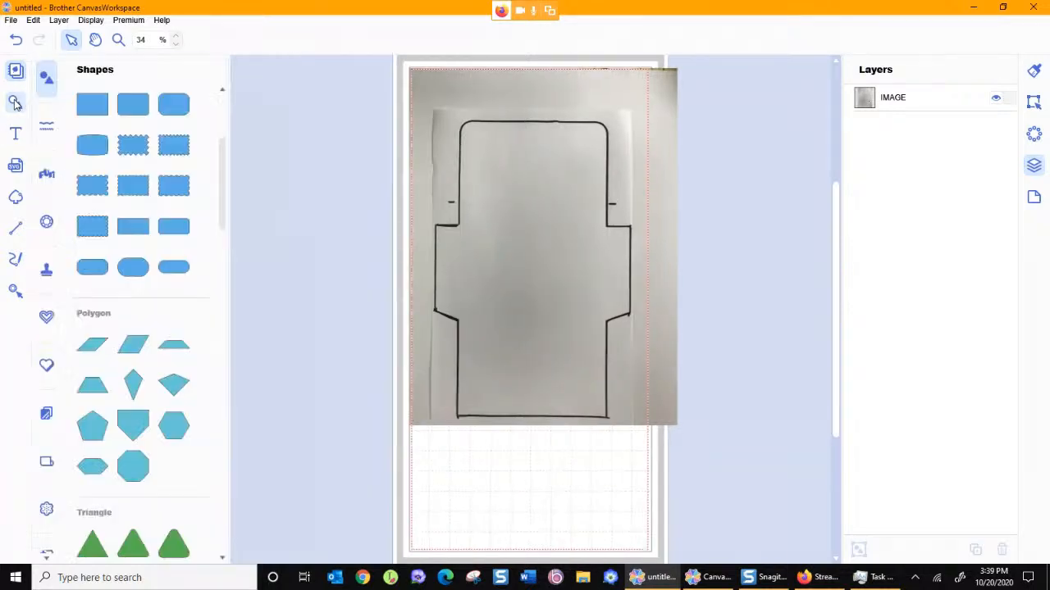
{"action": "left_click", "coordinate": [46, 127]}
{"action": "left_click", "coordinate": [47, 174]}
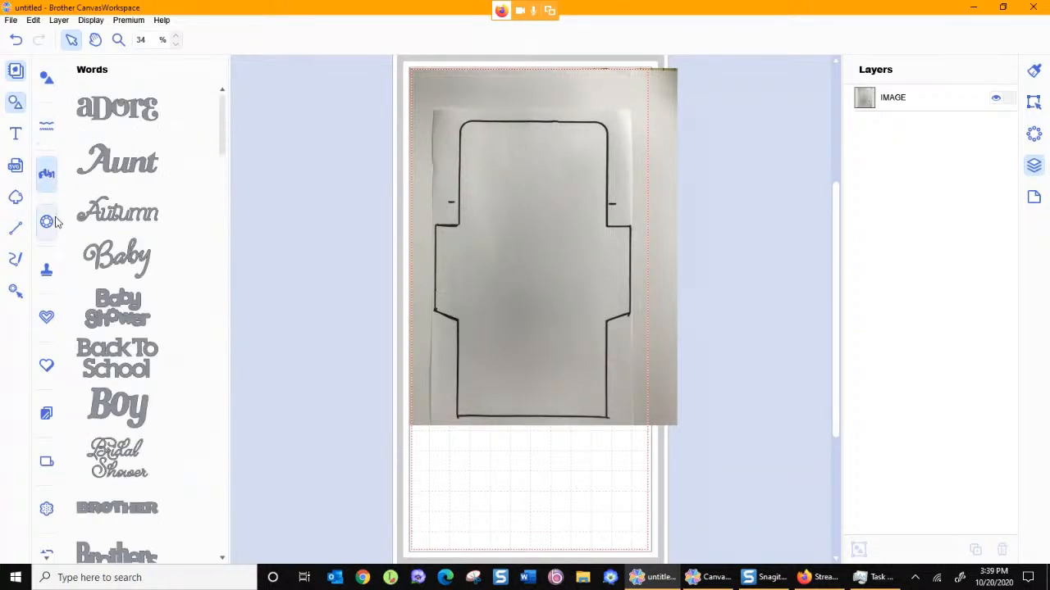
{"action": "left_click", "coordinate": [47, 222]}
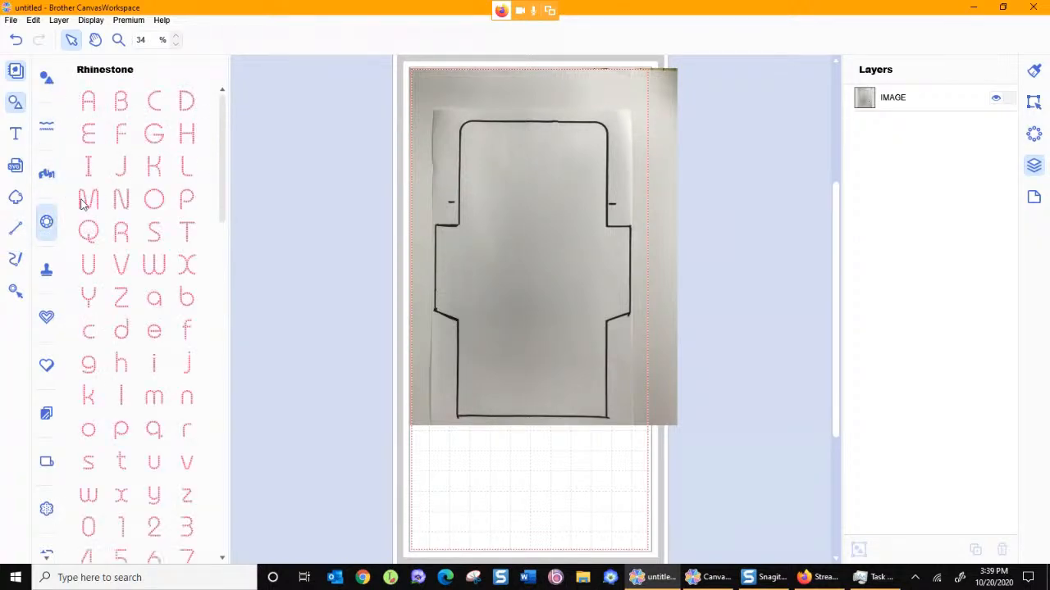
{"action": "left_click", "coordinate": [46, 78]}
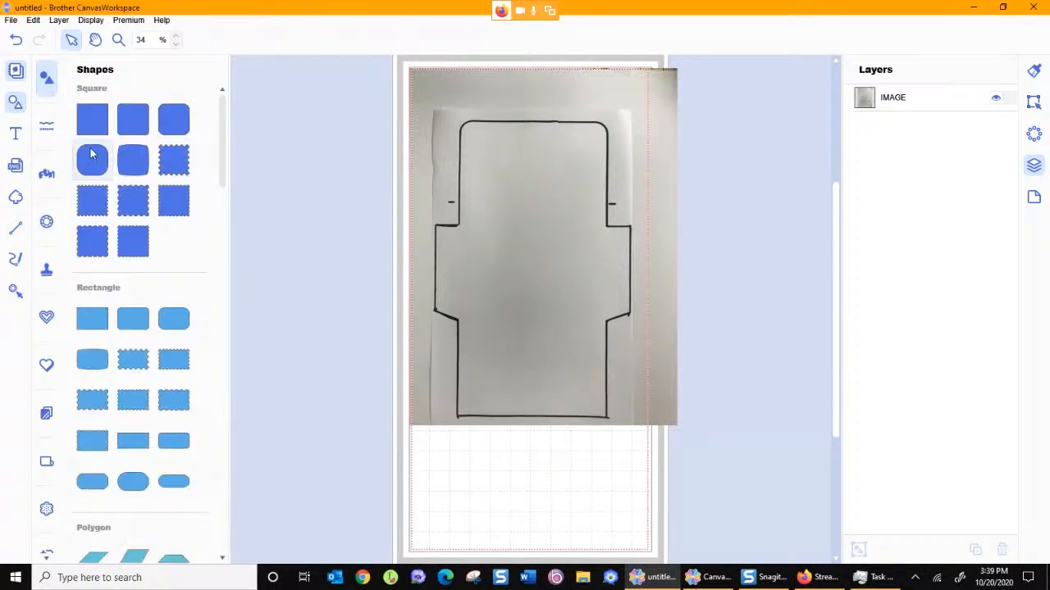
{"action": "left_click_drag", "start_coordinate": [94, 125], "coordinate": [548, 166]}
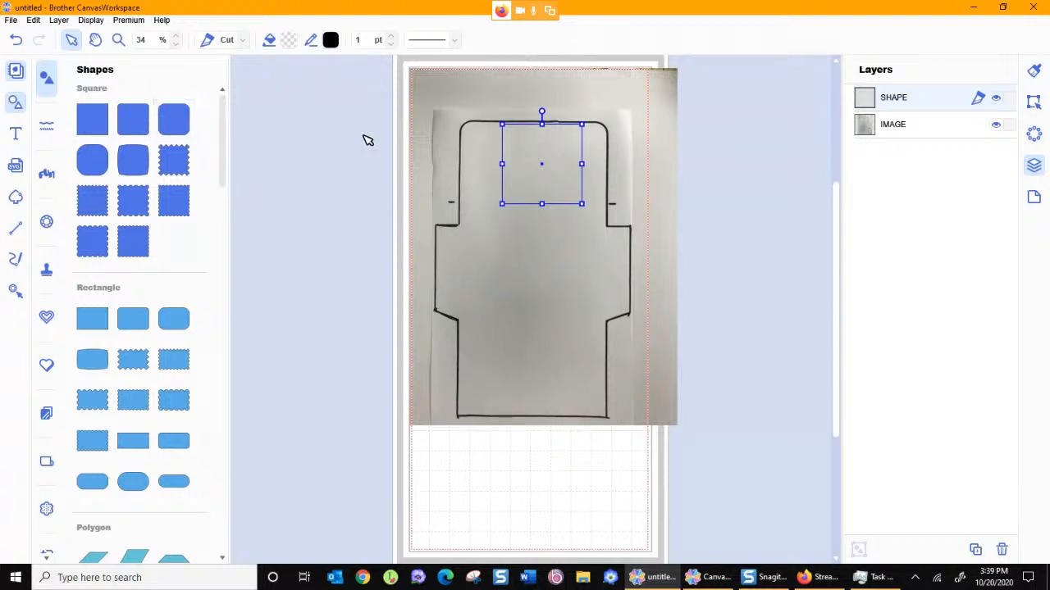
- Stretch the square to cover the envelope's central panel, from the flap's top line to the bottom line and between both side lines
{"action": "left_click_drag", "start_coordinate": [502, 164], "coordinate": [462, 159]}
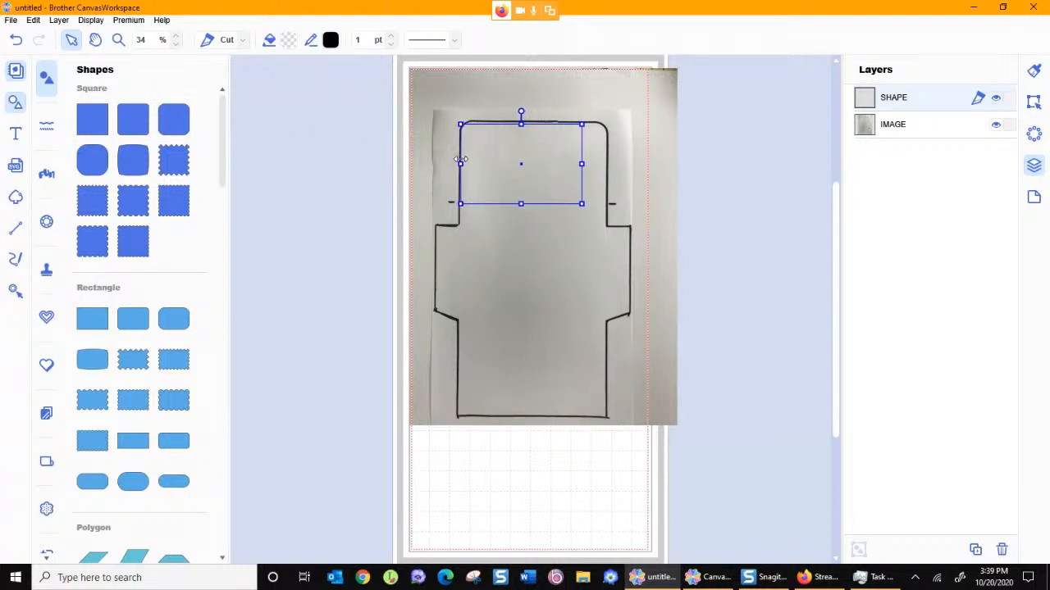
{"action": "left_click_drag", "start_coordinate": [582, 163], "coordinate": [607, 170]}
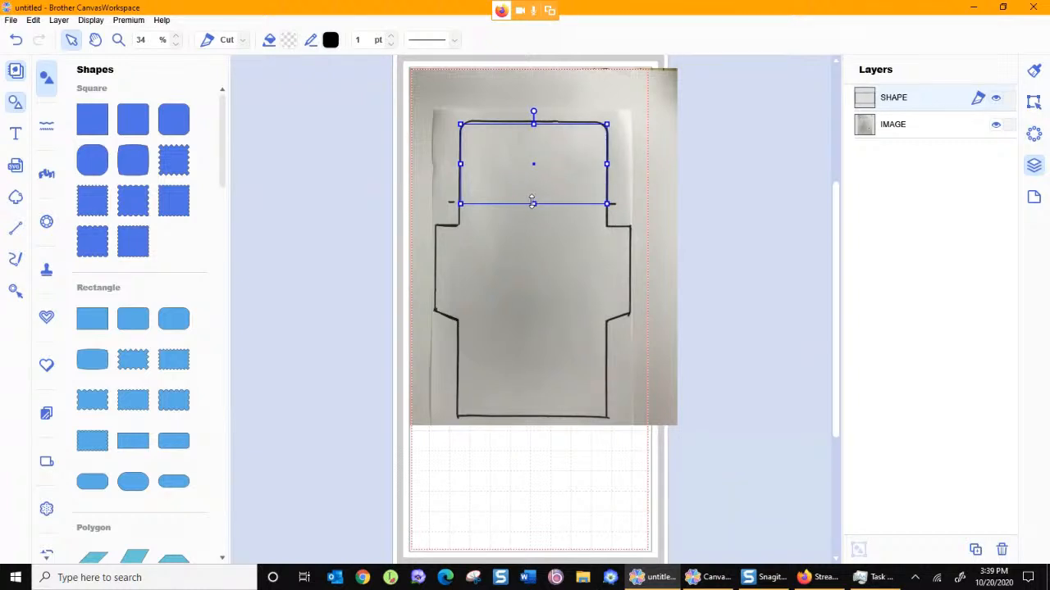
{"action": "left_click_drag", "start_coordinate": [533, 203], "coordinate": [542, 417]}
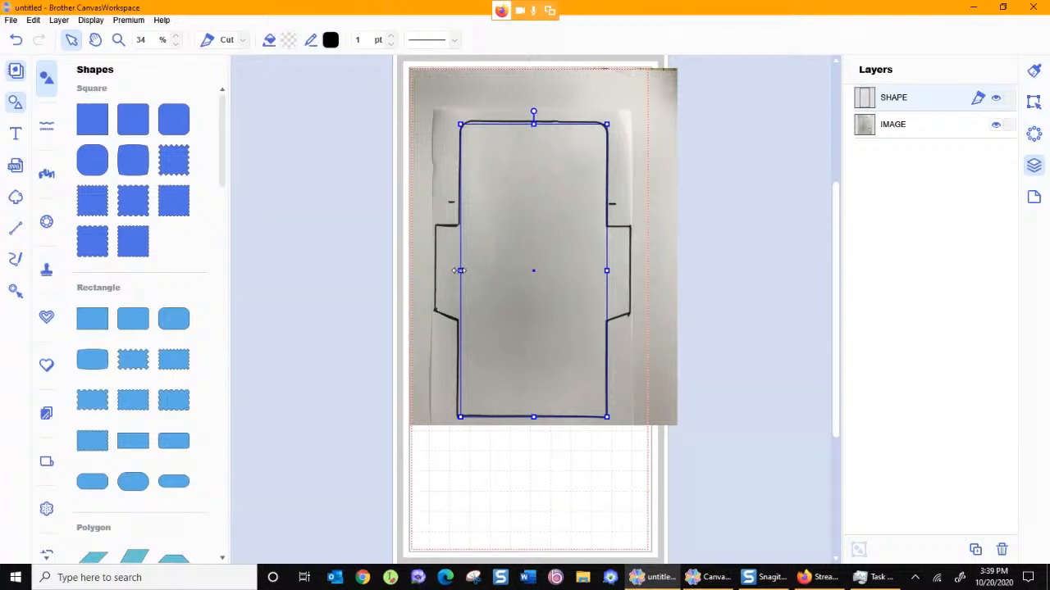
{"action": "left_click_drag", "start_coordinate": [459, 271], "coordinate": [458, 270]}
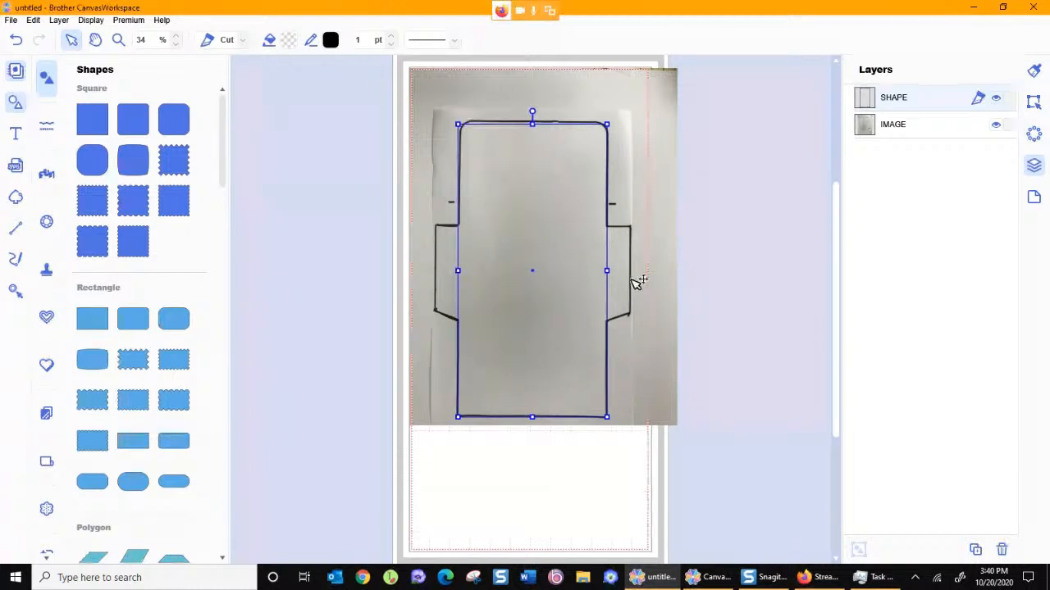
{"action": "left_click_drag", "start_coordinate": [606, 270], "coordinate": [606, 269]}
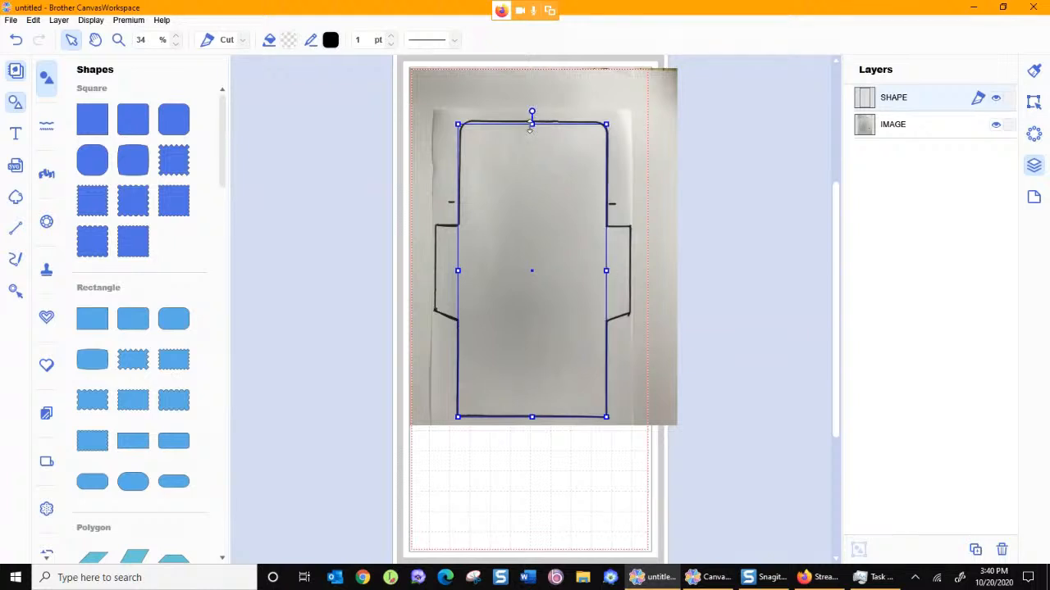
{"action": "left_click_drag", "start_coordinate": [531, 125], "coordinate": [531, 122]}
- Convert the rectangle's top edge to a curve and pull its right control point toward the flap's upper-right corner
{"action": "left_click", "coordinate": [118, 39]}
{"action": "left_click_drag", "start_coordinate": [429, 97], "coordinate": [634, 180]}
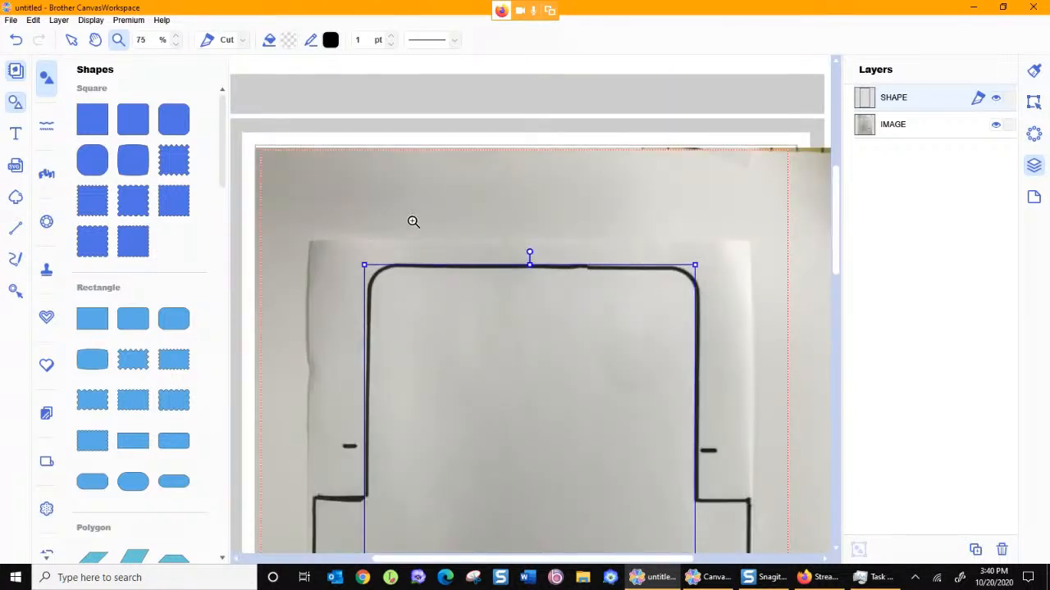
{"action": "left_click", "coordinate": [71, 41]}
{"action": "double_click", "coordinate": [377, 271]}
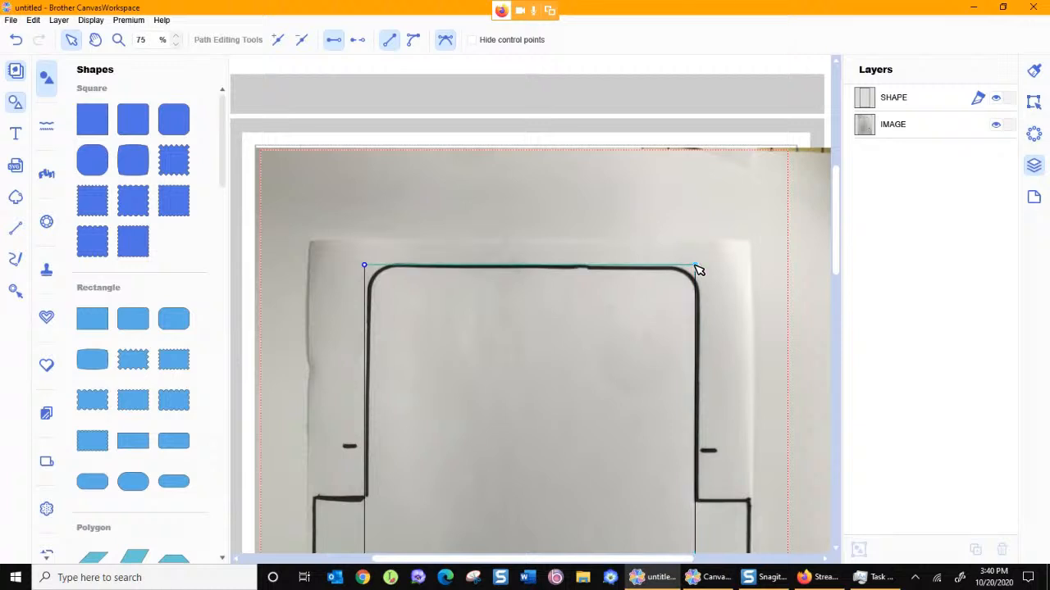
{"action": "left_click", "coordinate": [413, 41]}
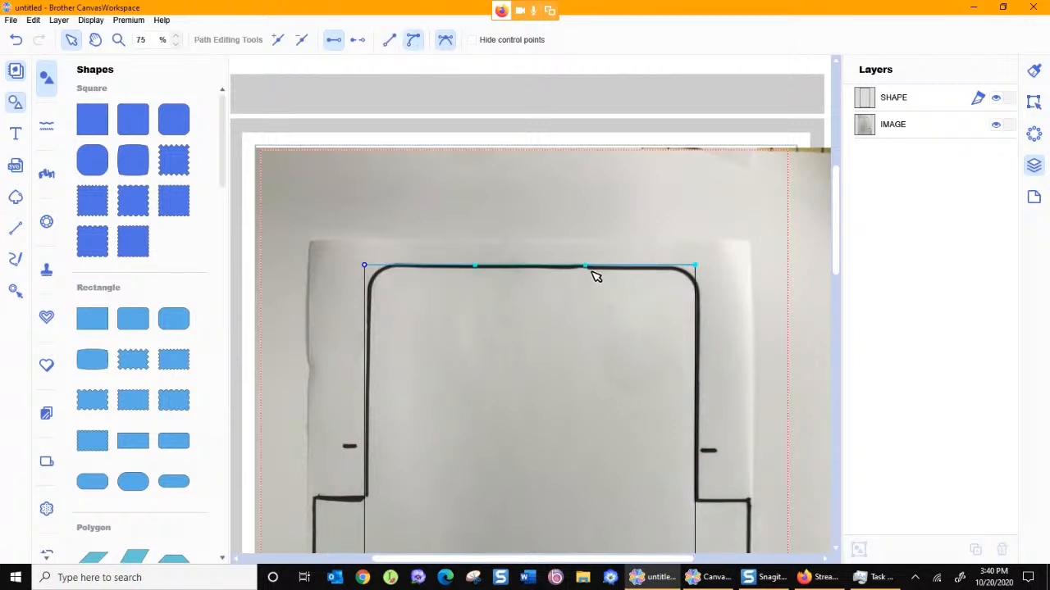
{"action": "left_click_drag", "start_coordinate": [587, 269], "coordinate": [663, 270]}
{"action": "left_click", "coordinate": [698, 502]}
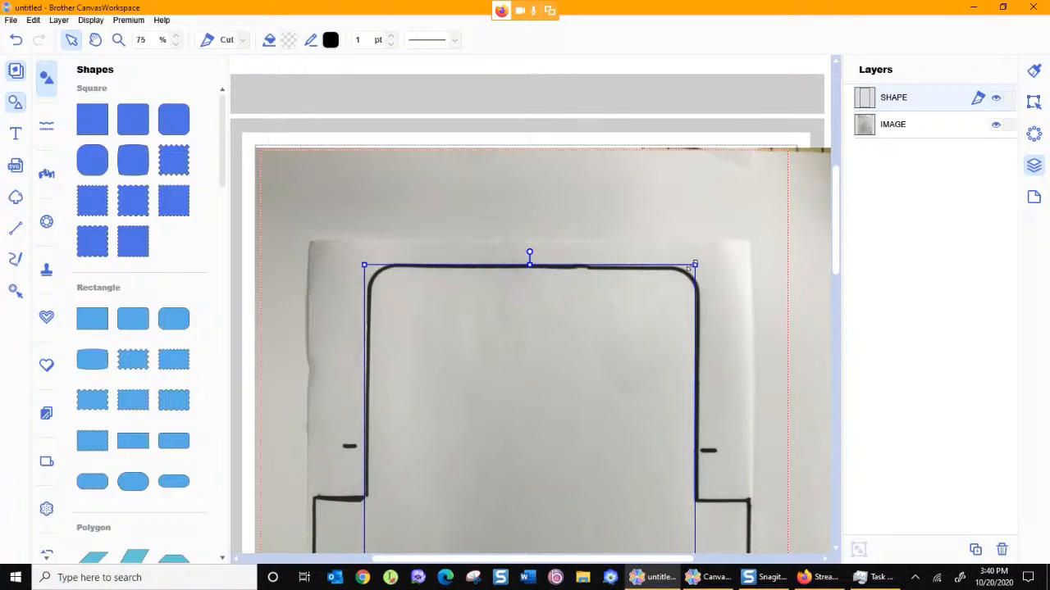
- Add a point on the rectangle's right edge just below the flap's rounded corner, and curve the short corner segment to match the drawn line
{"action": "left_click", "coordinate": [722, 323]}
{"action": "left_click", "coordinate": [688, 269]}
{"action": "double_click", "coordinate": [687, 269]}
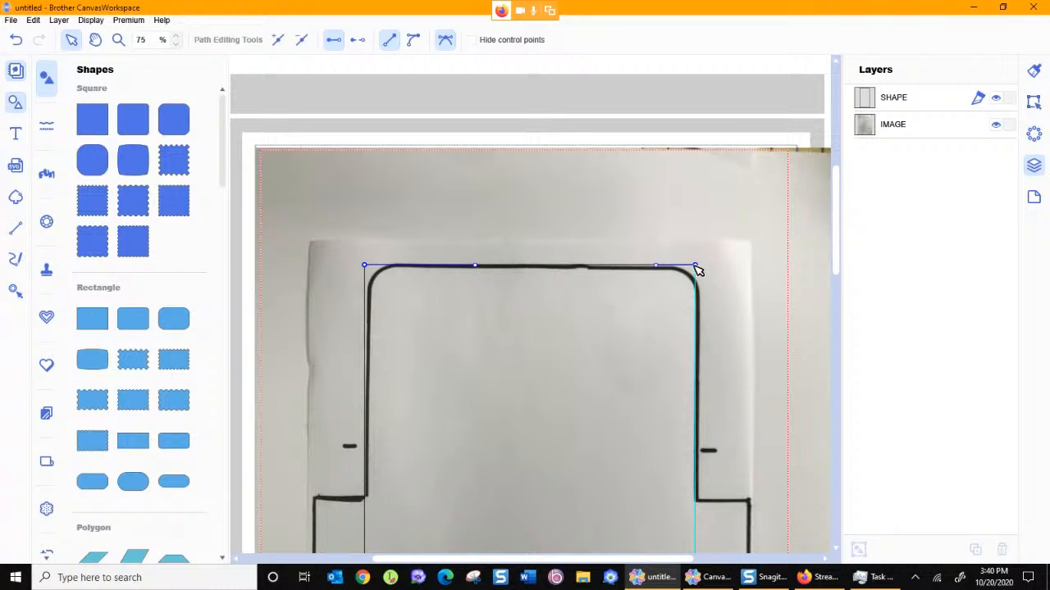
{"action": "left_click", "coordinate": [695, 267]}
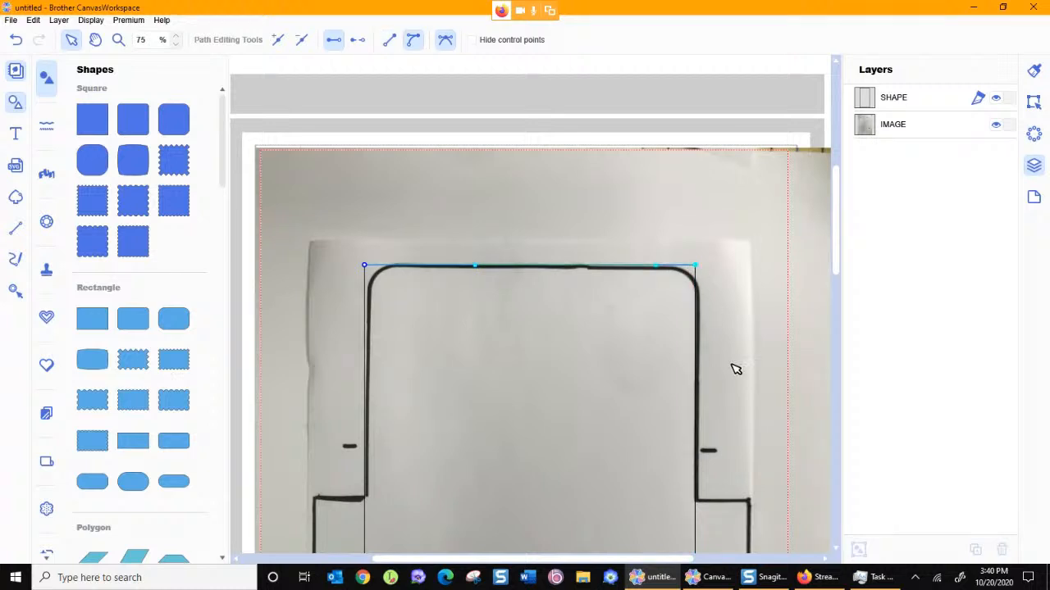
{"action": "scroll", "coordinate": [733, 368], "scroll_direction": "down", "scroll_amount": 5}
{"action": "scroll", "coordinate": [734, 383], "scroll_direction": "down", "scroll_amount": 1}
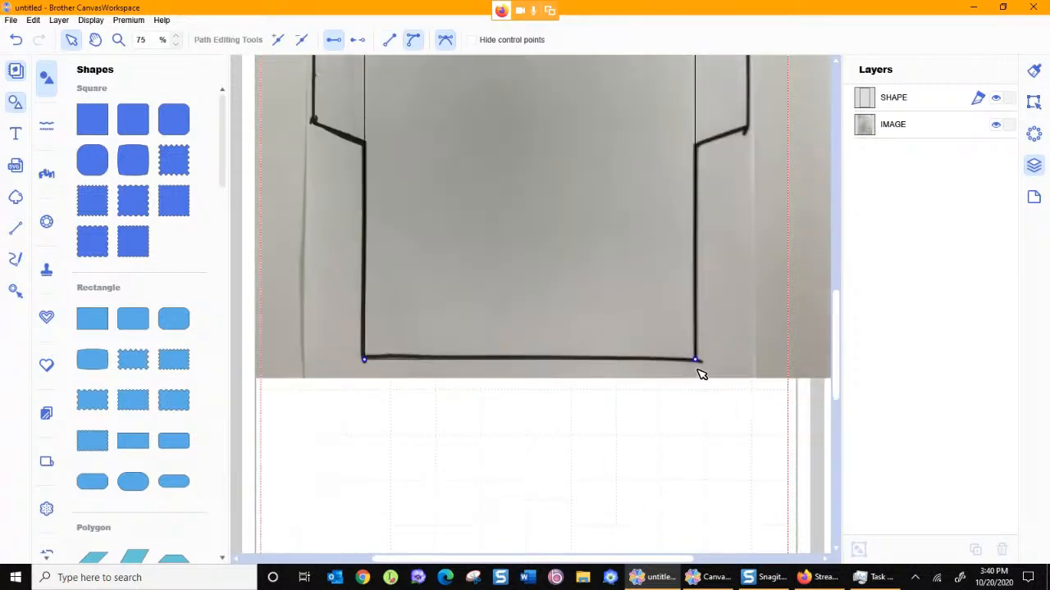
{"action": "left_click", "coordinate": [695, 360]}
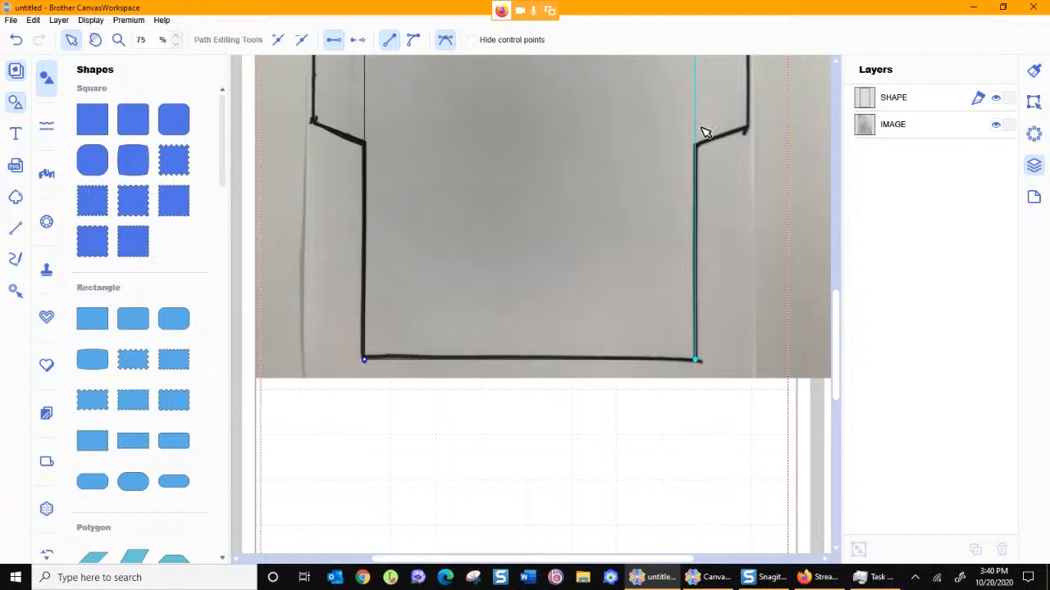
{"action": "scroll", "coordinate": [687, 180], "scroll_direction": "up", "scroll_amount": 12}
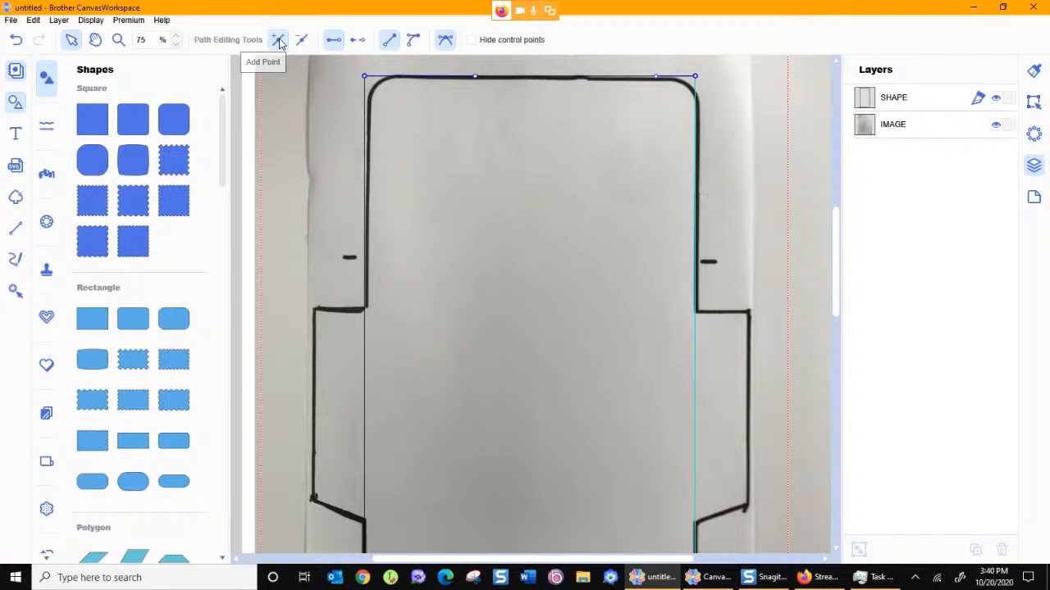
{"action": "left_click", "coordinate": [280, 43]}
{"action": "left_click_drag", "start_coordinate": [696, 408], "coordinate": [702, 110]}
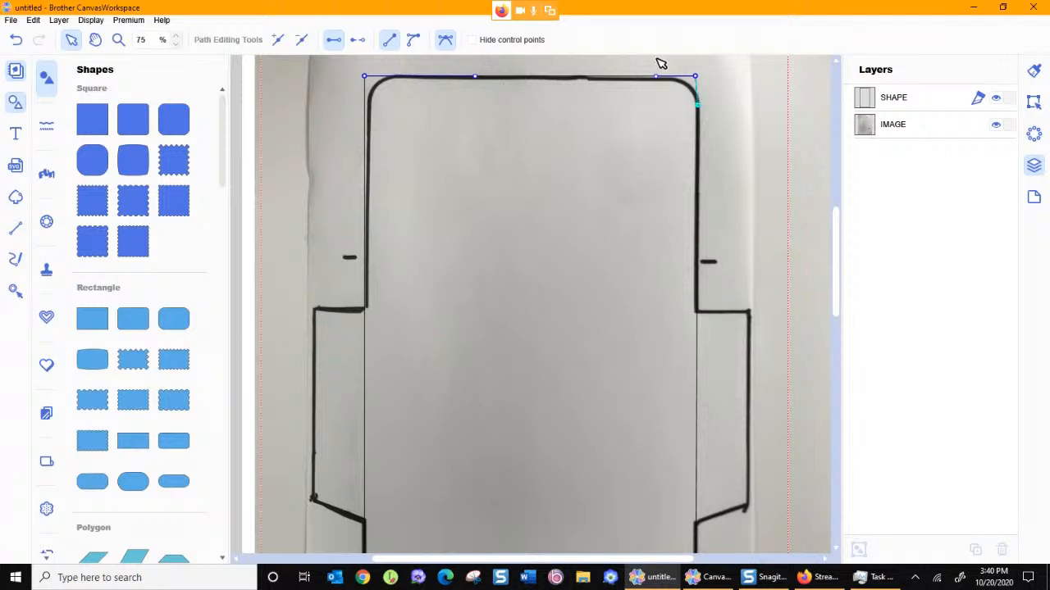
{"action": "left_click", "coordinate": [414, 39]}
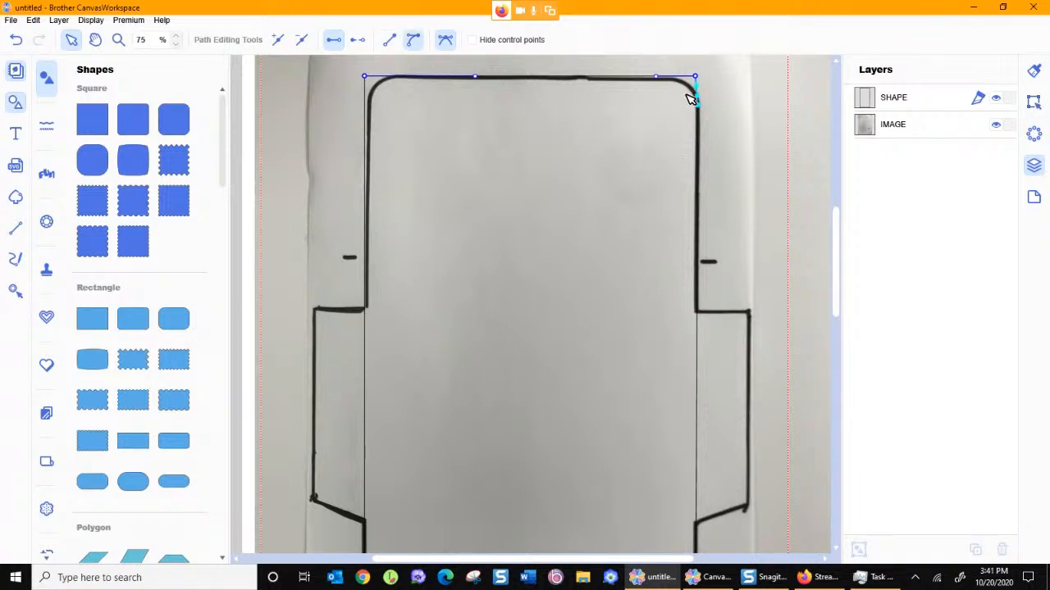
{"action": "mouse_move", "coordinate": [696, 83]}
{"action": "left_mouse_down"}
{"action": "mouse_move", "coordinate": [678, 77]}
{"action": "mouse_move", "coordinate": [688, 84]}
{"action": "left_mouse_up"}
- Add a point on the rectangle's left edge just below the flap's rounded corner, and convert the long left segment to a curve
{"action": "left_click", "coordinate": [367, 81]}
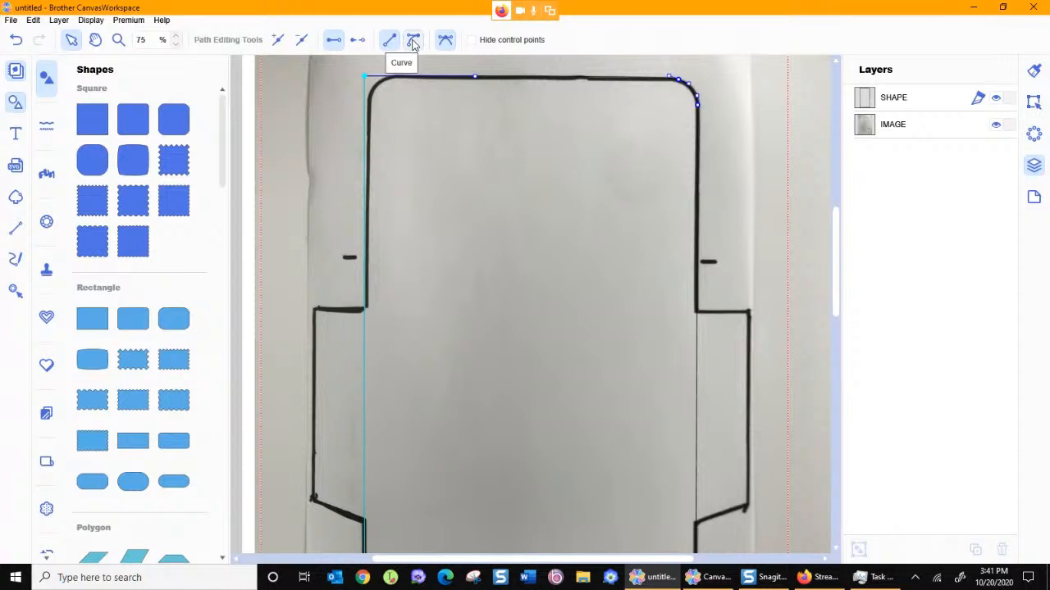
{"action": "left_click", "coordinate": [279, 41]}
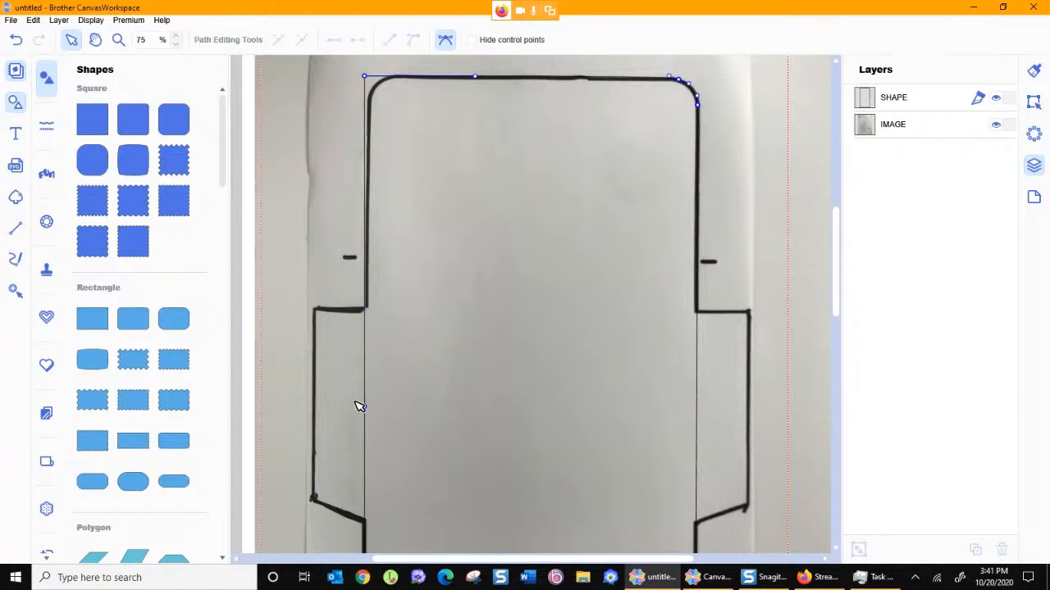
{"action": "left_click_drag", "start_coordinate": [366, 409], "coordinate": [364, 121]}
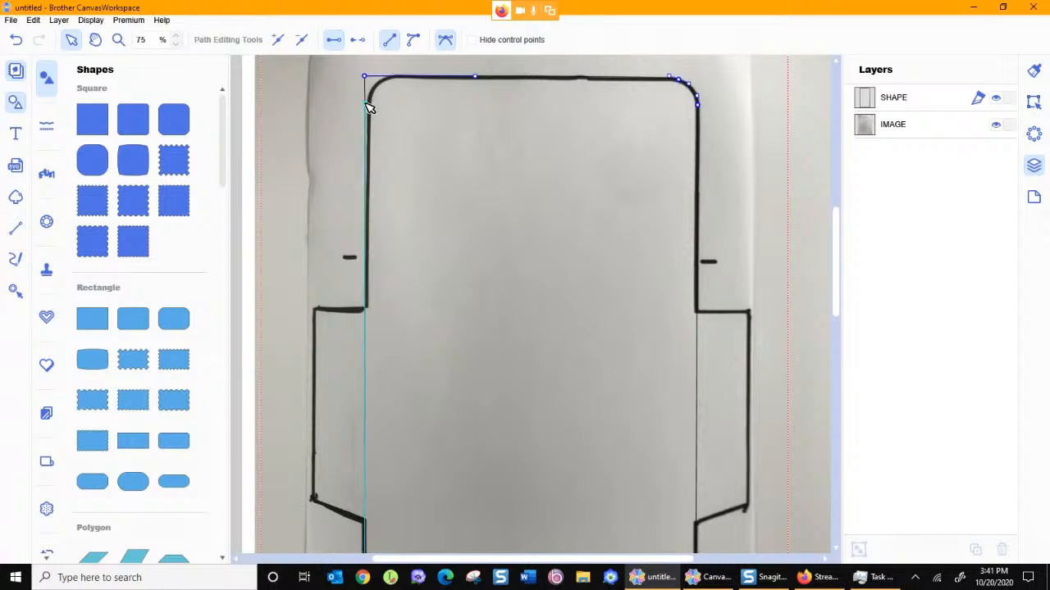
{"action": "left_click", "coordinate": [413, 41]}
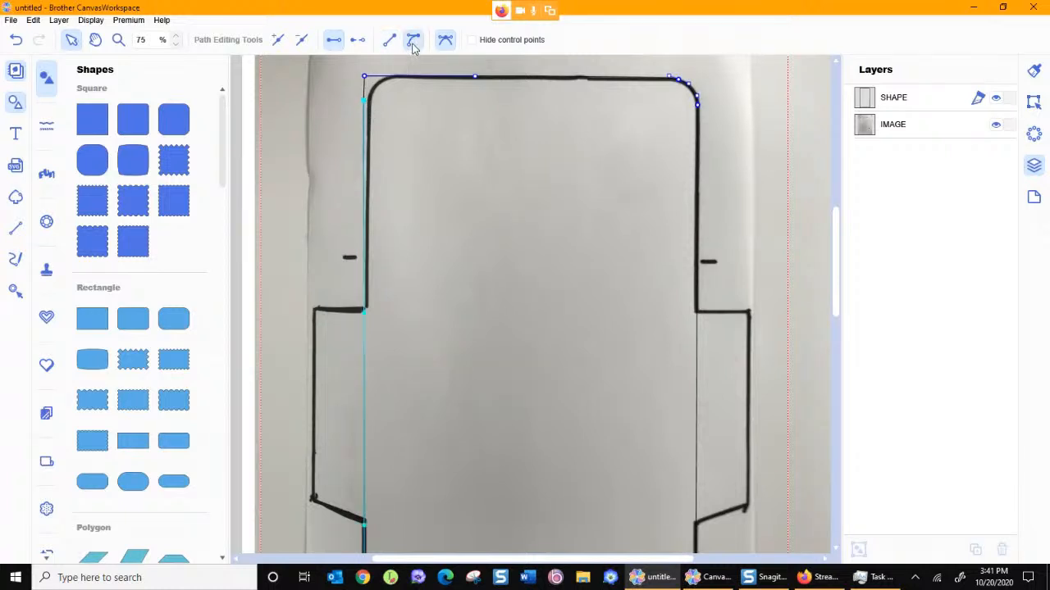
- Round the outline's upper-left corner to match the flap, and check the result with the template image hidden and shown again
{"action": "left_click", "coordinate": [367, 79]}
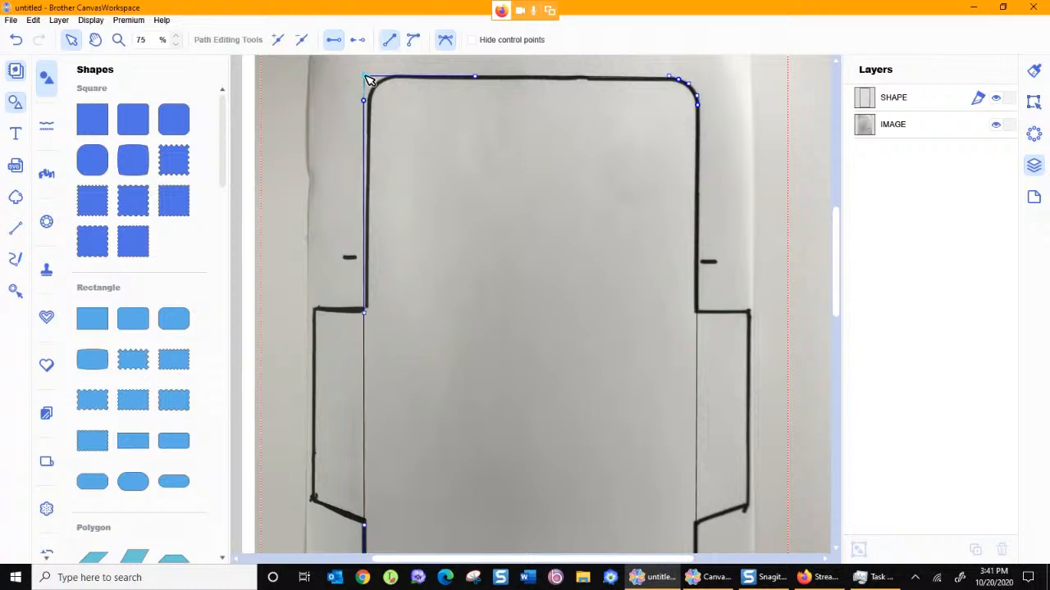
{"action": "left_click_drag", "start_coordinate": [369, 78], "coordinate": [393, 80]}
{"action": "left_click", "coordinate": [412, 41]}
{"action": "left_click_drag", "start_coordinate": [379, 99], "coordinate": [378, 92]}
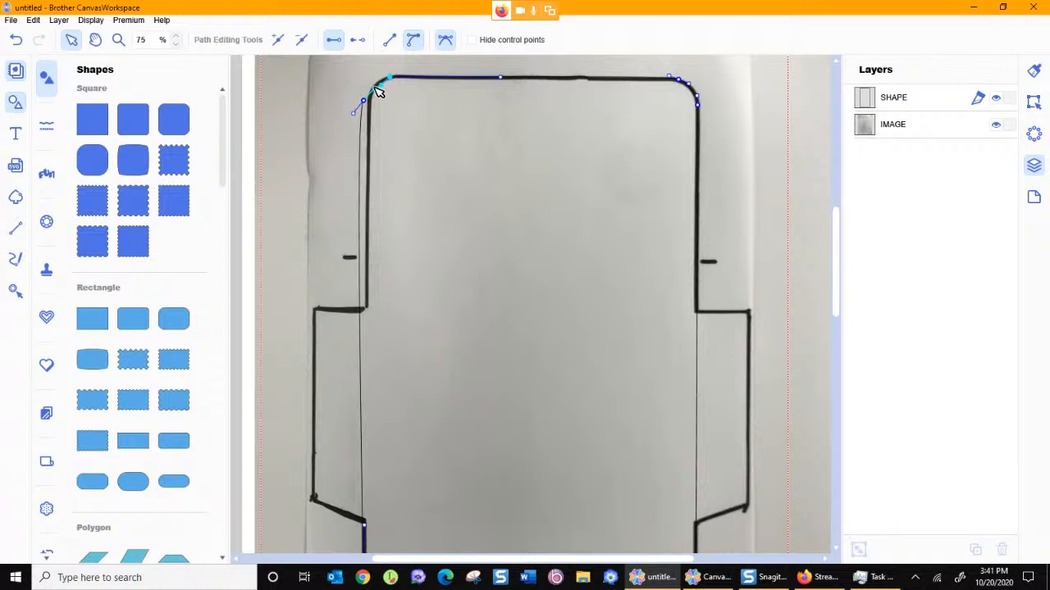
{"action": "left_click_drag", "start_coordinate": [354, 116], "coordinate": [374, 87]}
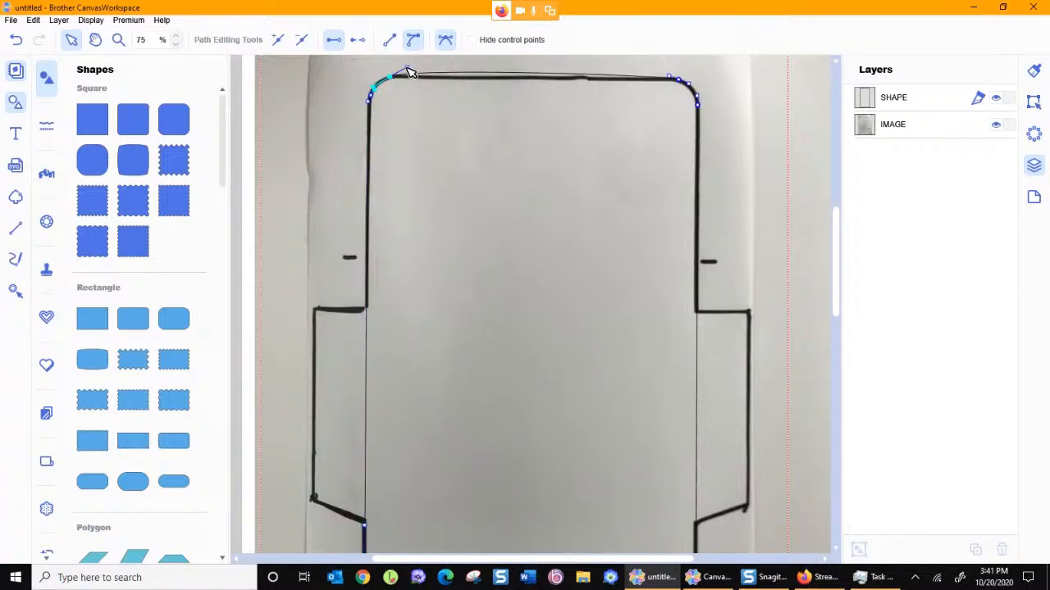
{"action": "left_click", "coordinate": [403, 76]}
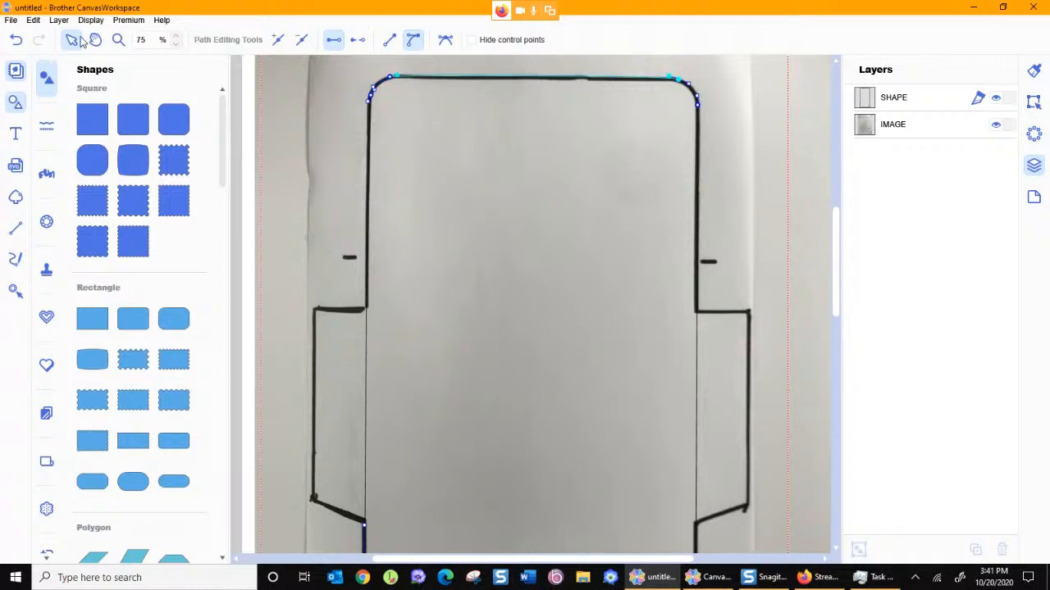
{"action": "left_click", "coordinate": [996, 127]}
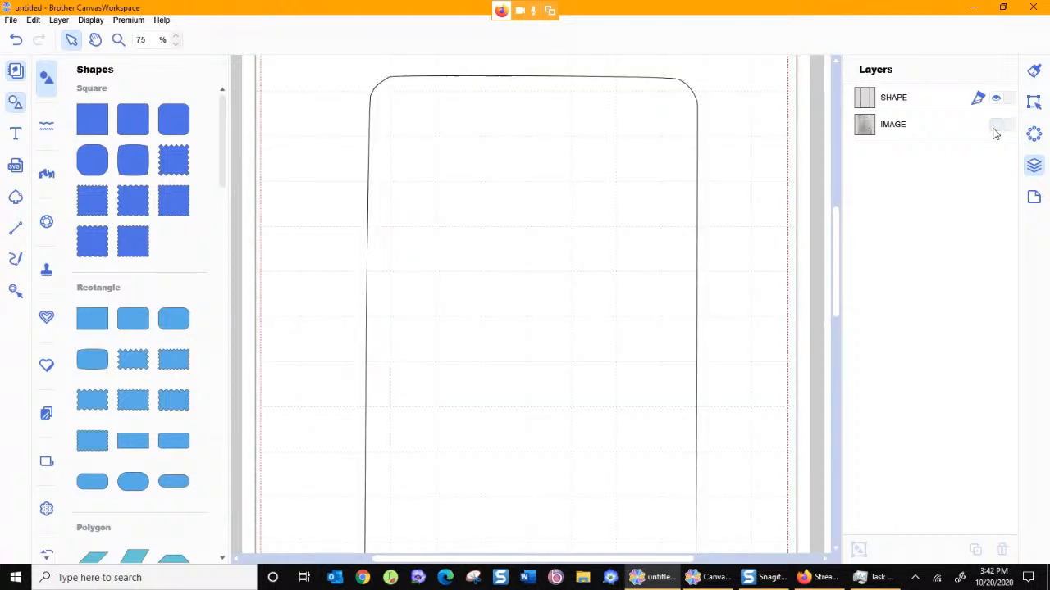
{"action": "left_click", "coordinate": [996, 128]}
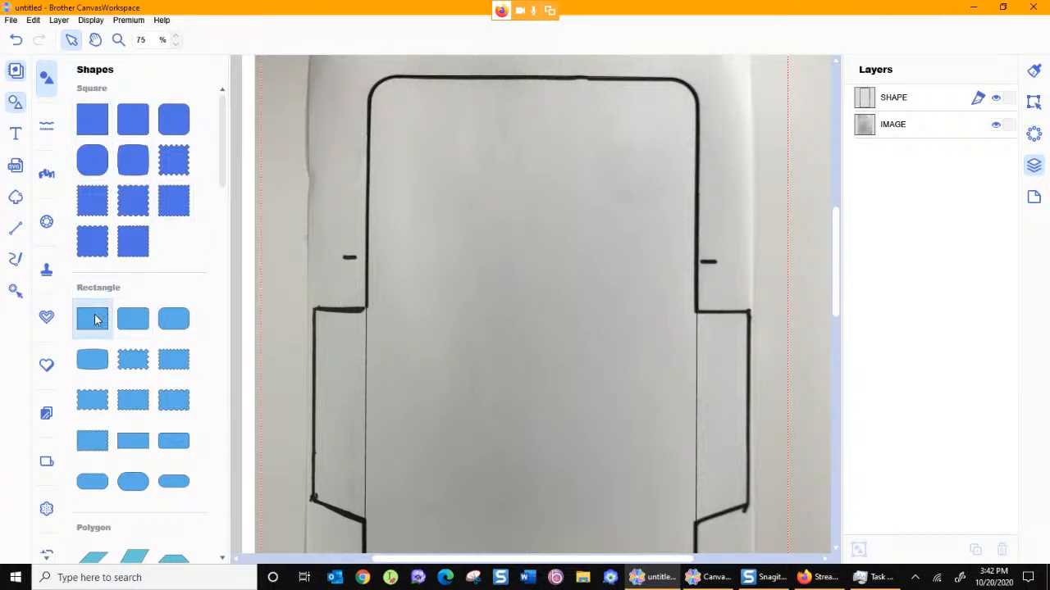
- Place a plain rectangle inside the envelope's central panel near the left side tab and rotate it to 90°
{"action": "left_click_drag", "start_coordinate": [93, 318], "coordinate": [319, 313]}
{"action": "left_click_drag", "start_coordinate": [459, 333], "coordinate": [458, 333]}
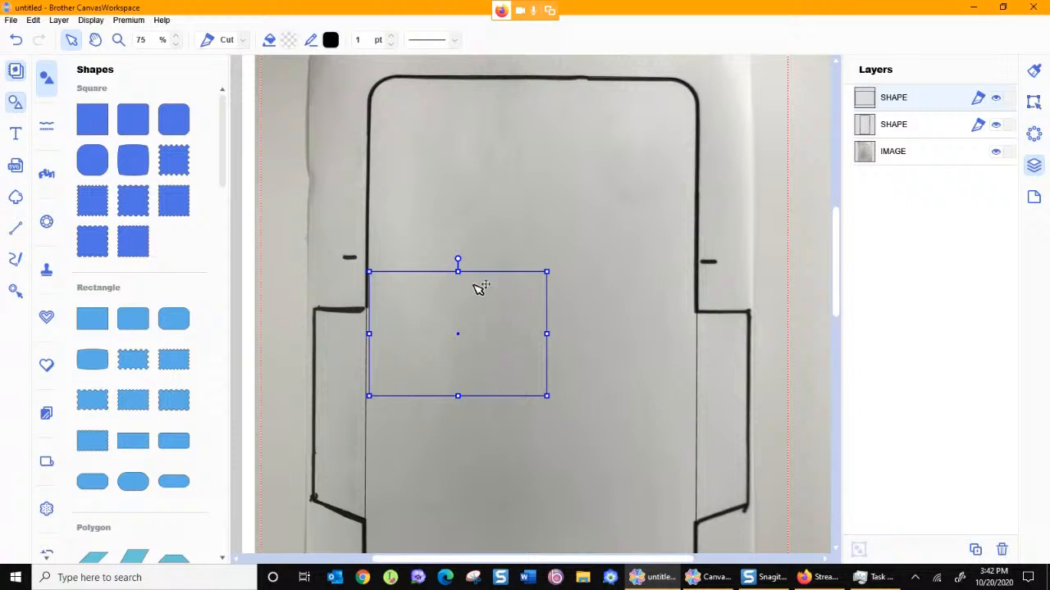
{"action": "left_click", "coordinate": [1032, 104]}
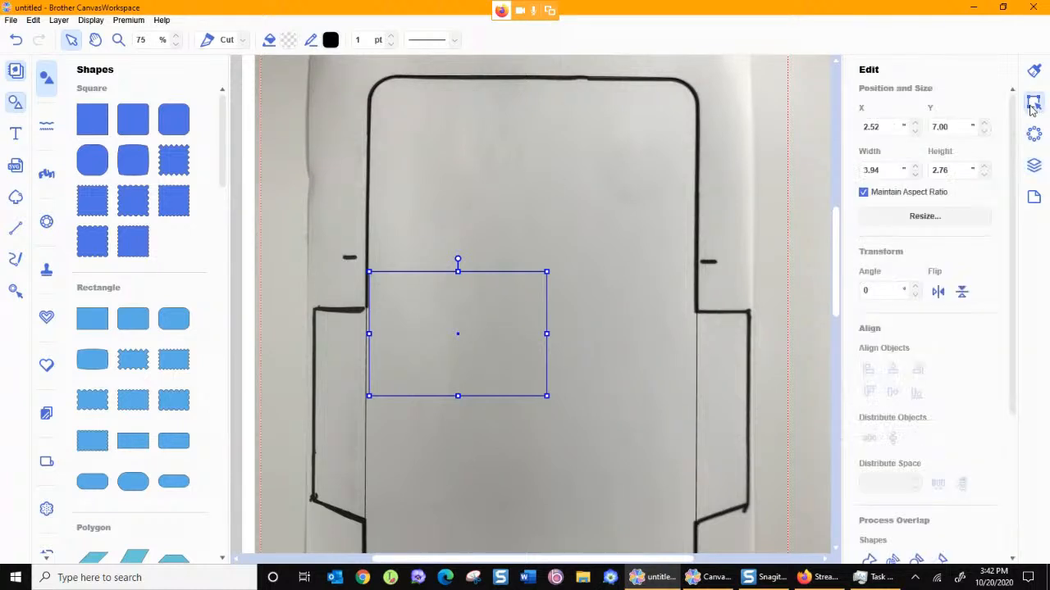
{"action": "left_click", "coordinate": [885, 290]}
{"action": "type", "text": "90"}
{"action": "key", "text": "Return"}
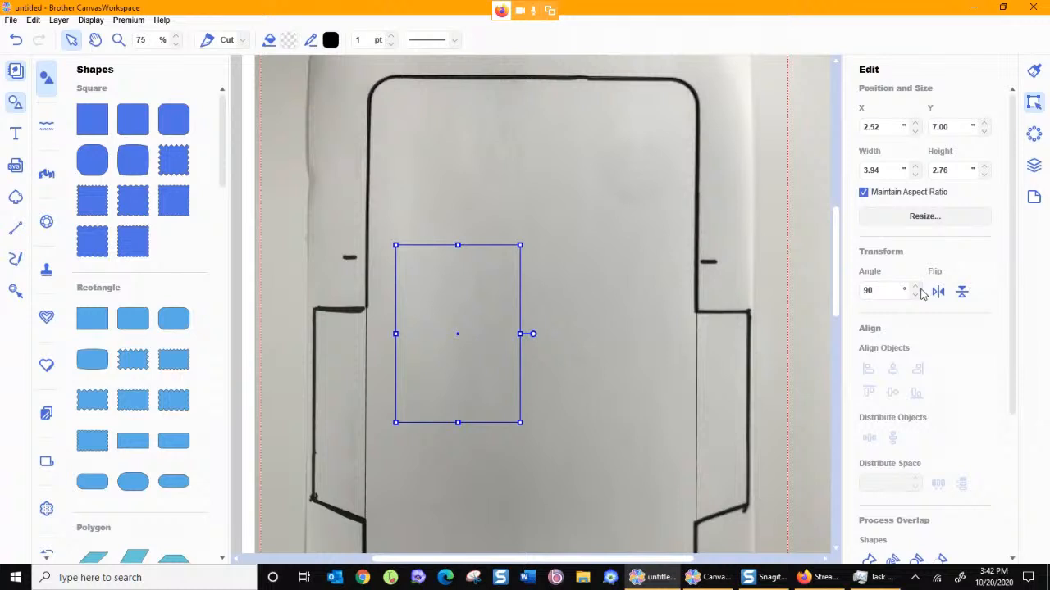
- Move the rotated rectangle over the drawn left side tab and stretch it to about 4.79" long, reaching the tab's lower end
{"action": "left_click_drag", "start_coordinate": [494, 247], "coordinate": [404, 310]}
{"action": "scroll", "coordinate": [486, 422], "scroll_direction": "down", "scroll_amount": 2}
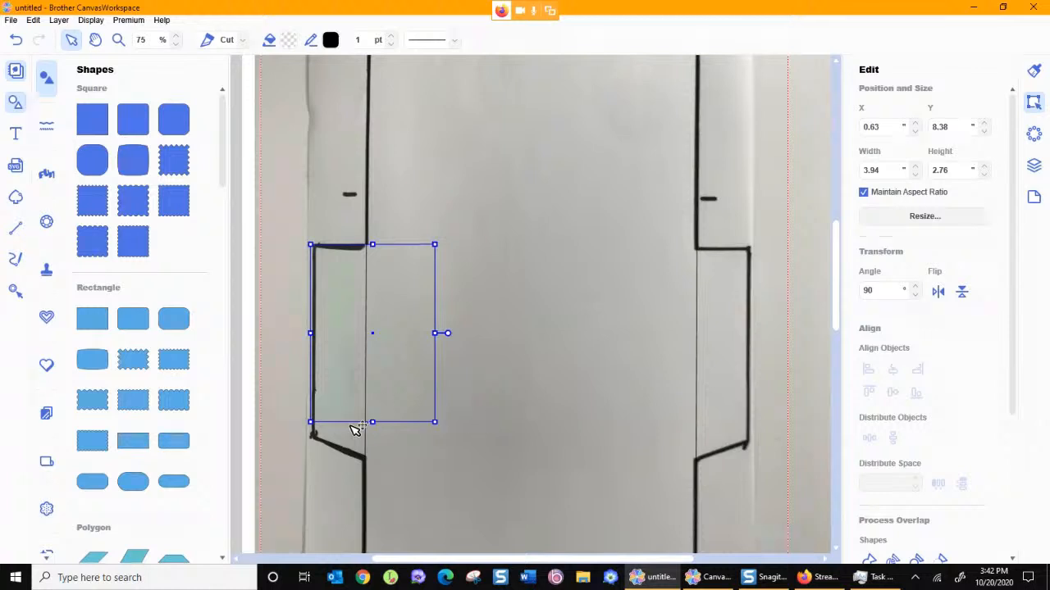
{"action": "left_click_drag", "start_coordinate": [373, 423], "coordinate": [373, 461]}
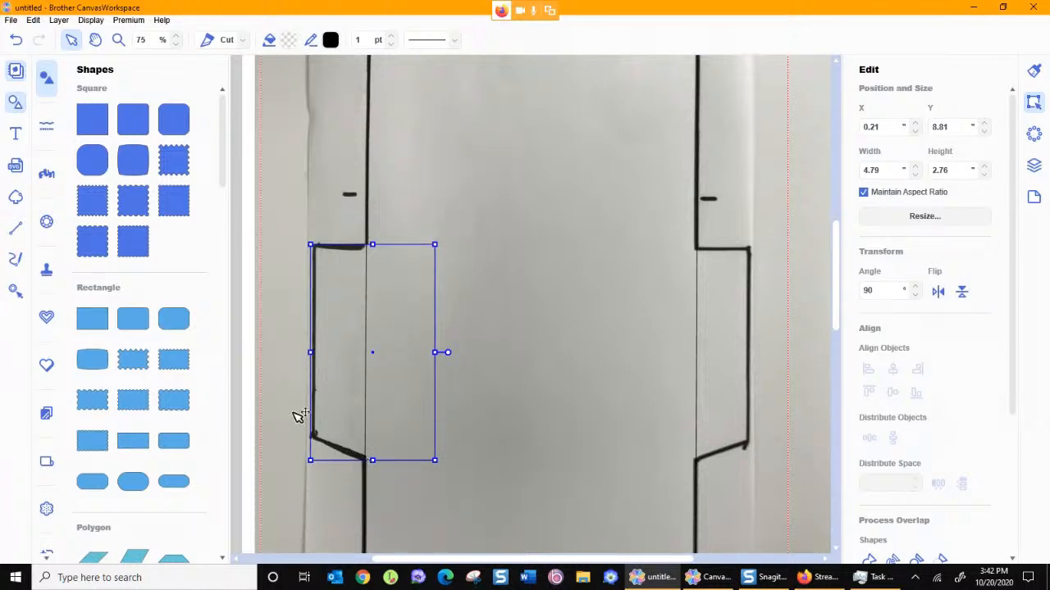
- Add a point on the left tab's lower edge, move it to the fold line, and raise the outer corner to match the drawn slant
{"action": "double_click", "coordinate": [392, 463]}
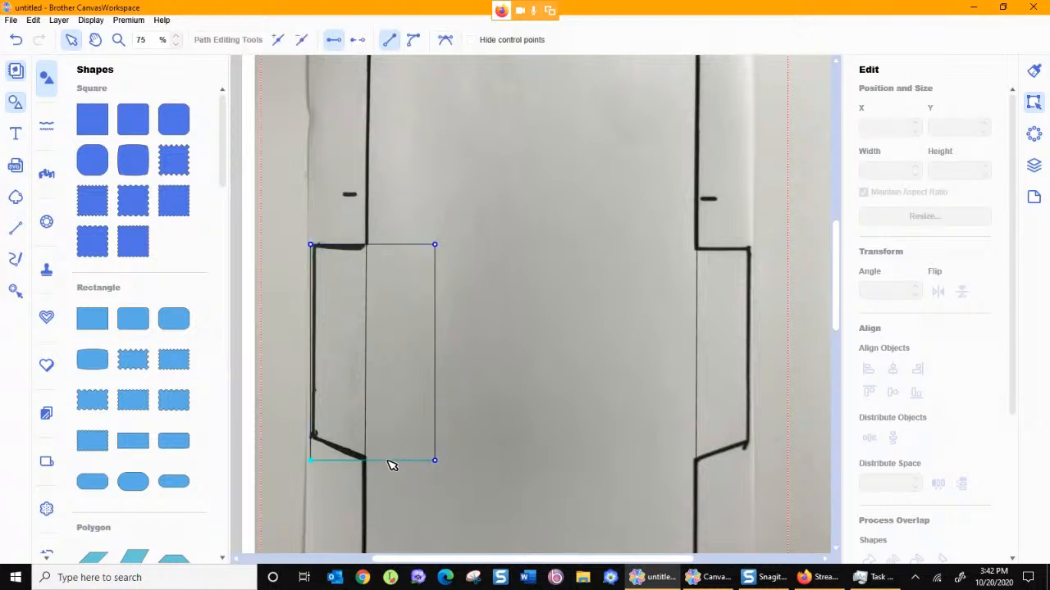
{"action": "left_click", "coordinate": [392, 463]}
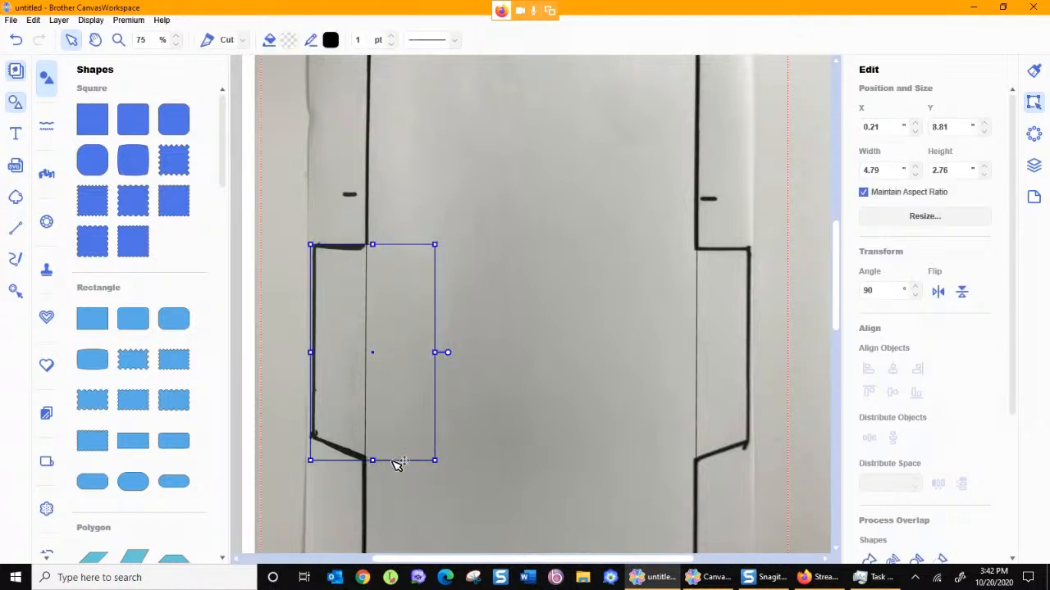
{"action": "double_click", "coordinate": [395, 464]}
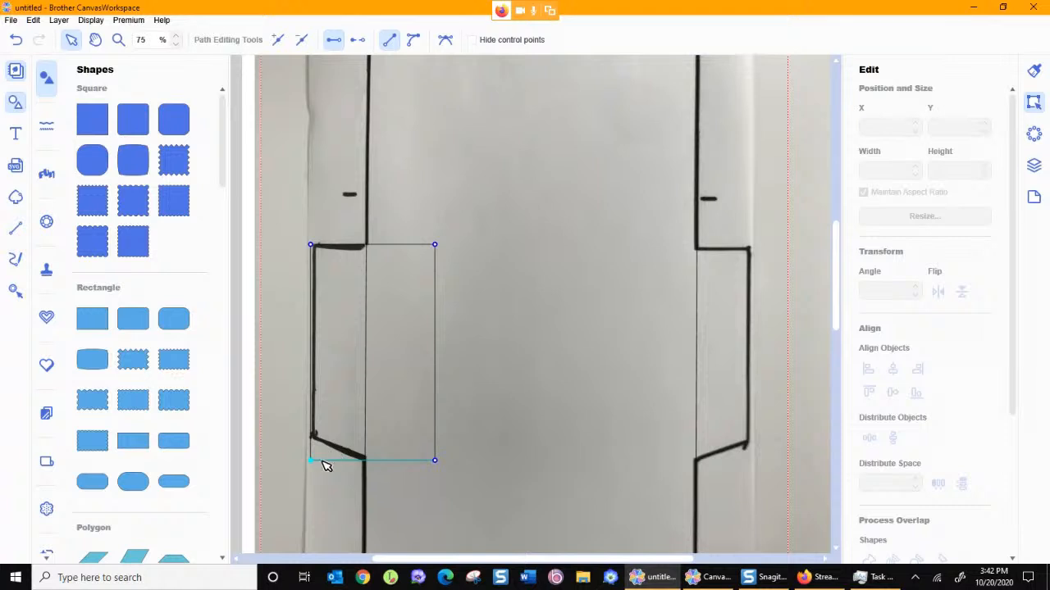
{"action": "double_click", "coordinate": [368, 461]}
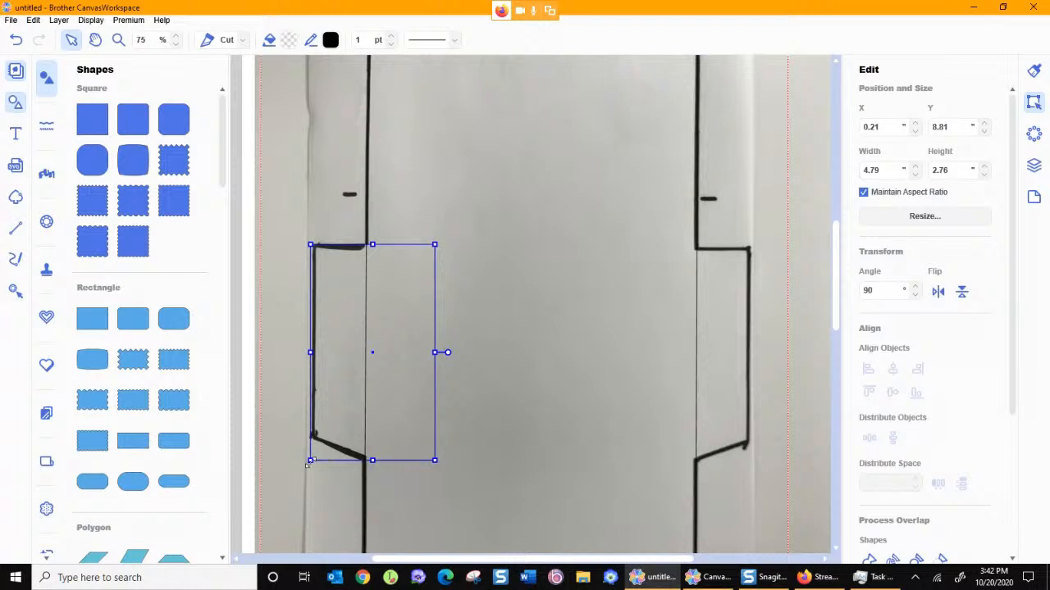
{"action": "double_click", "coordinate": [335, 461]}
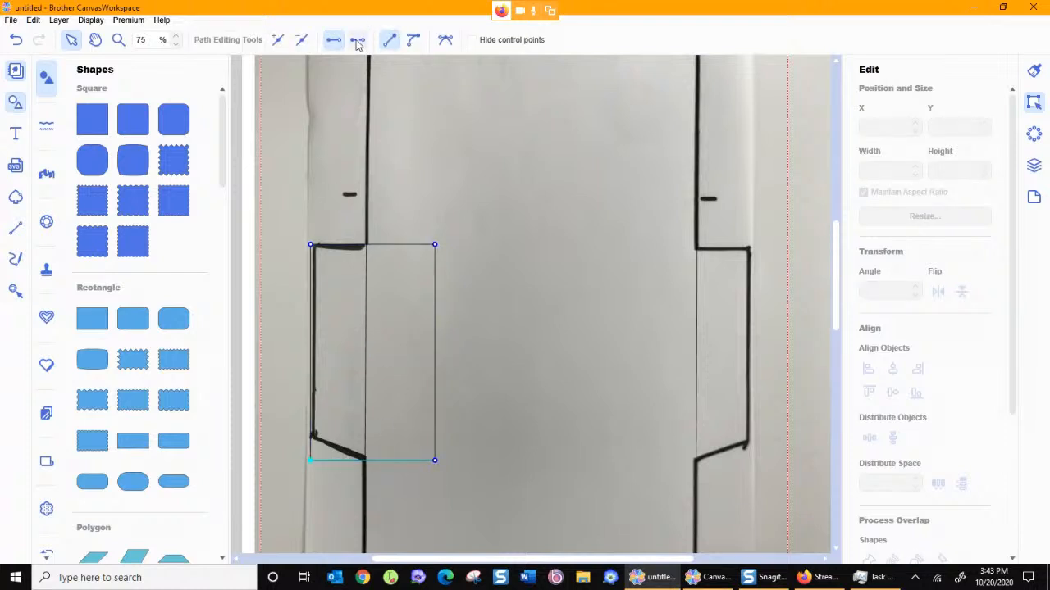
{"action": "left_click", "coordinate": [277, 40]}
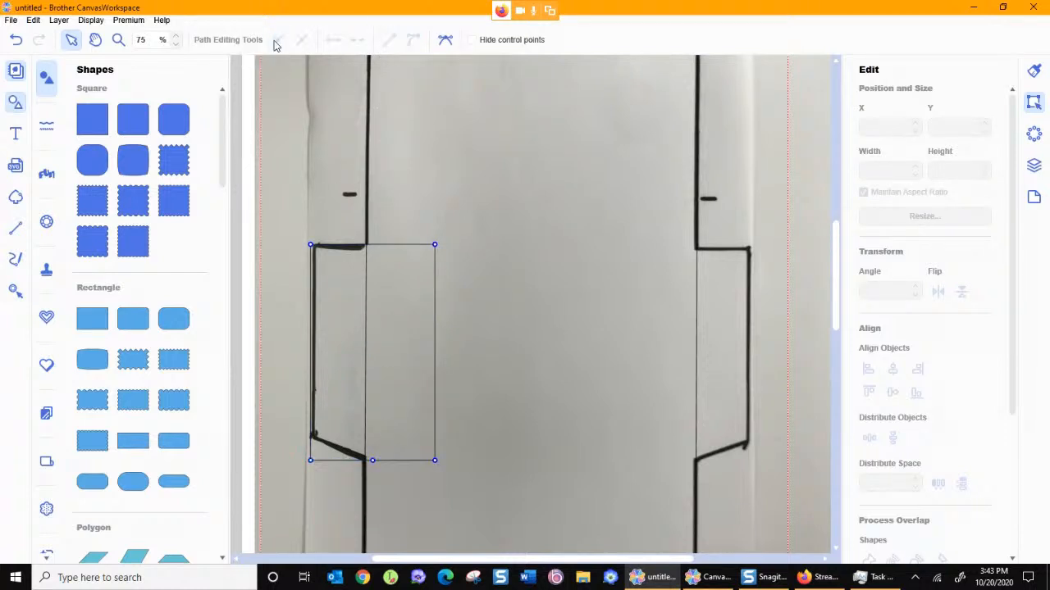
{"action": "left_click", "coordinate": [373, 462]}
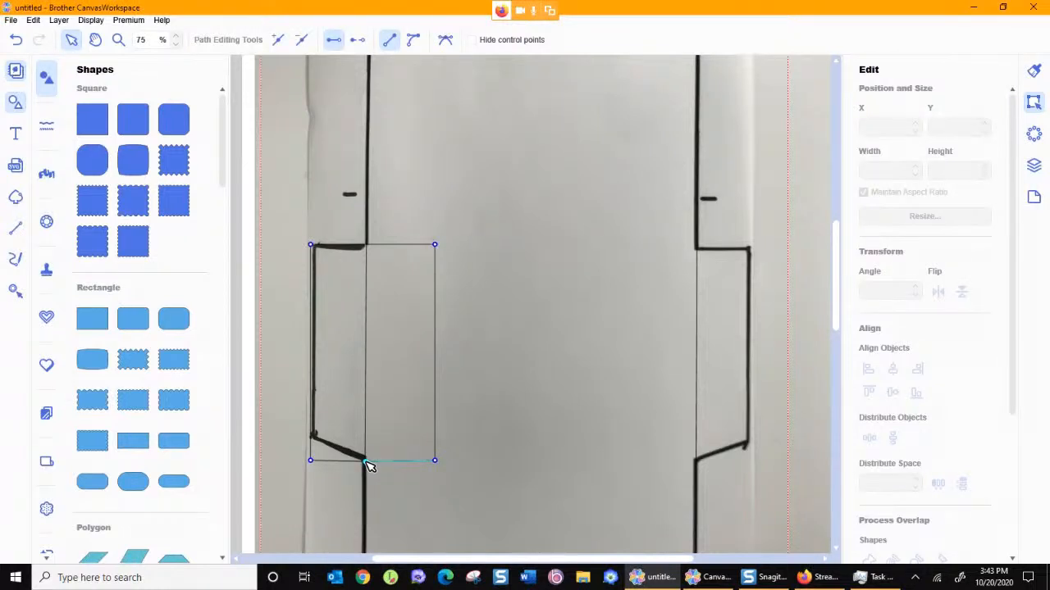
{"action": "left_click_drag", "start_coordinate": [311, 460], "coordinate": [313, 436]}
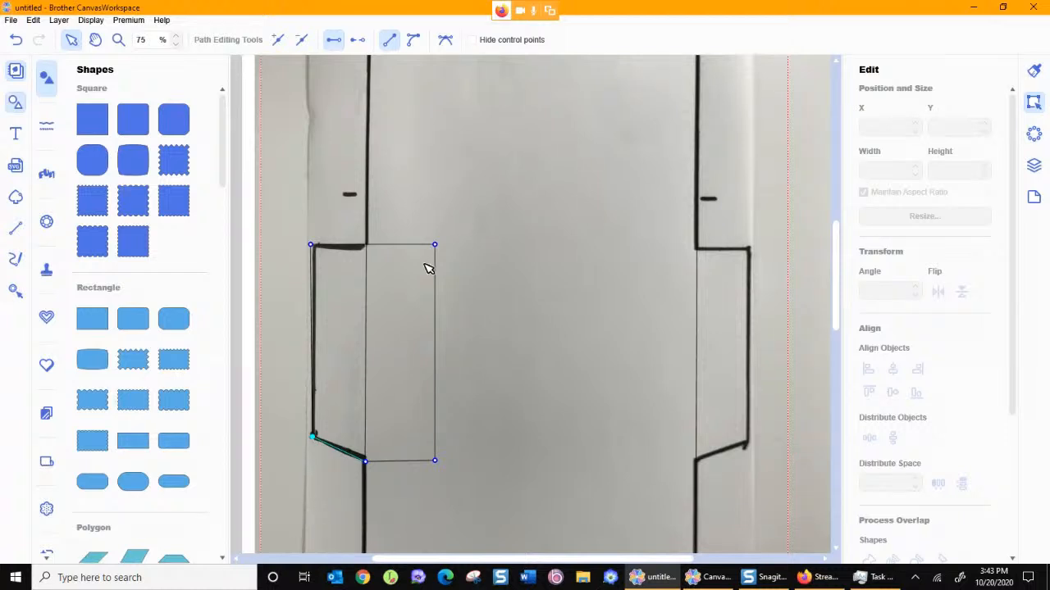
{"action": "left_click", "coordinate": [71, 41]}
{"action": "left_click", "coordinate": [420, 244]}
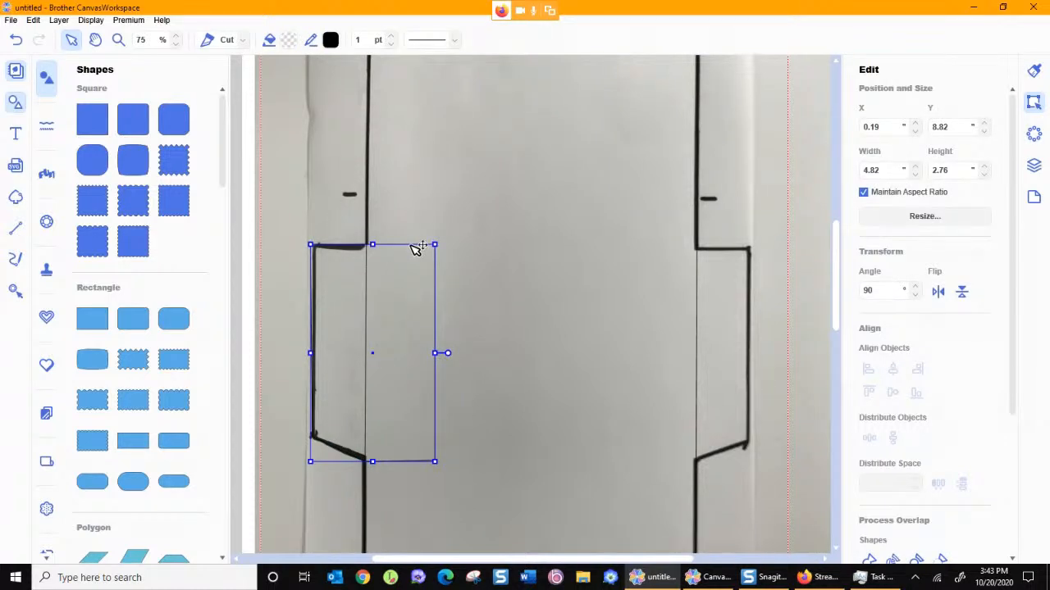
- Duplicate the left tab shape, move the copy over the drawn right tab, flip it horizontally, and fit it to the tab's outer line
{"action": "right_click", "coordinate": [394, 247]}
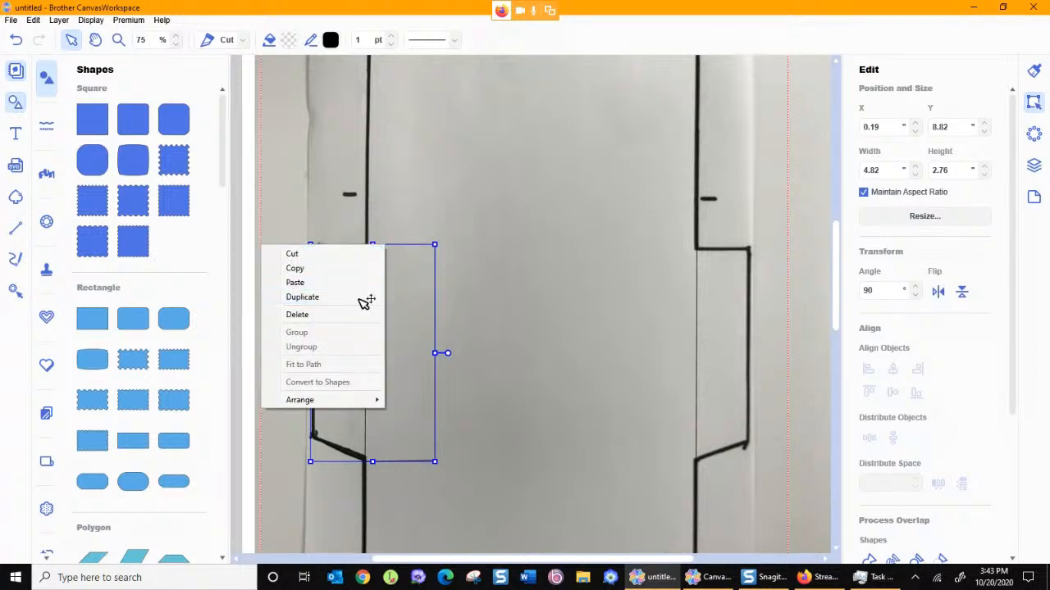
{"action": "left_click", "coordinate": [301, 297]}
{"action": "left_click_drag", "start_coordinate": [417, 257], "coordinate": [714, 251]}
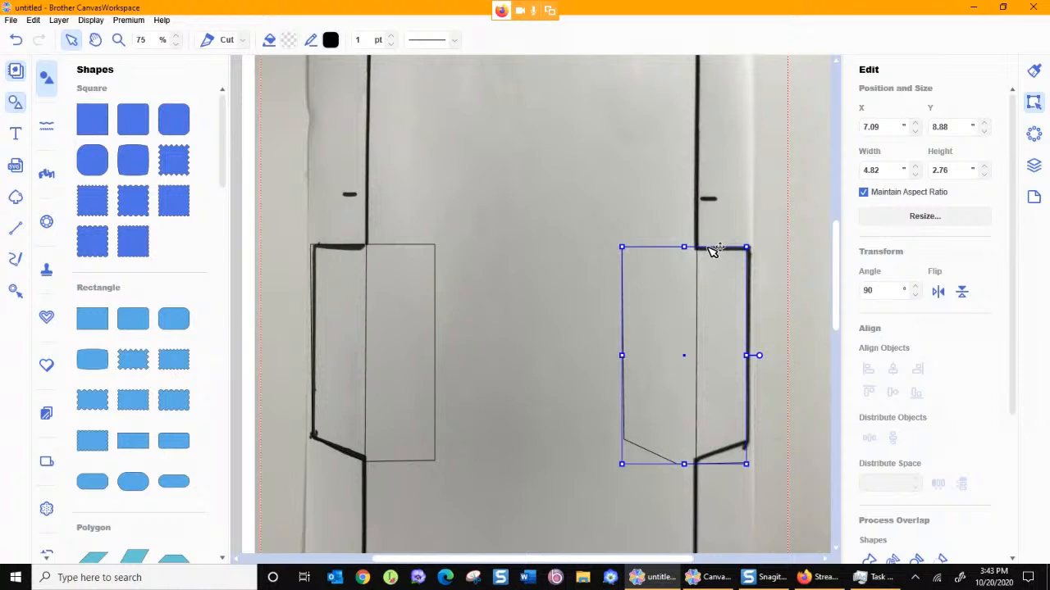
{"action": "left_click", "coordinate": [935, 293]}
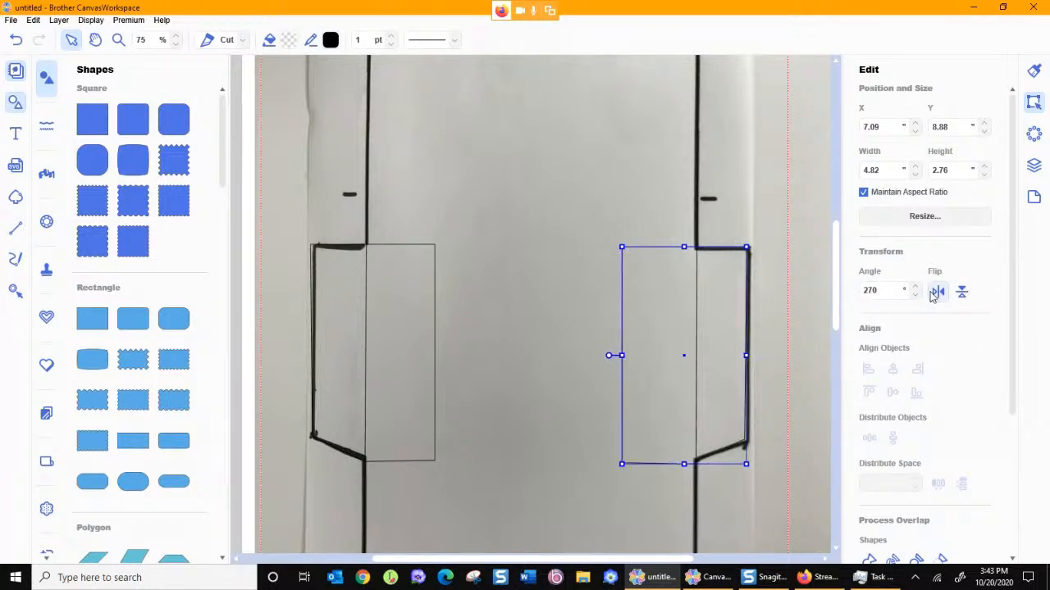
{"action": "left_click_drag", "start_coordinate": [726, 249], "coordinate": [729, 250]}
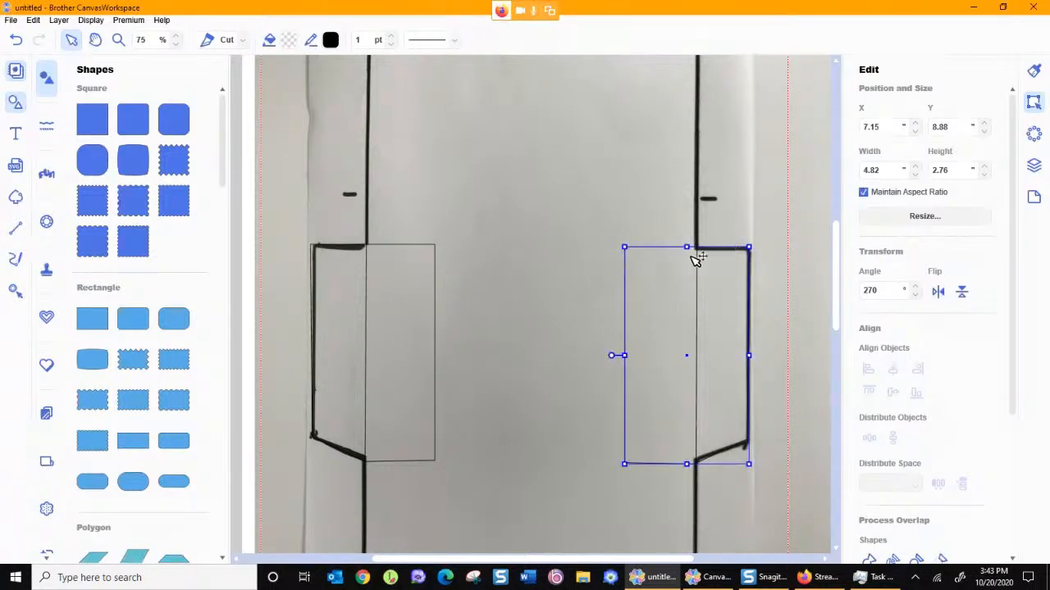
- Align the upper edges of both side tab shapes and nudge them down together to the drawn tab lines, at Y 7.85"
{"action": "left_click", "coordinate": [408, 245], "text": "shift"}
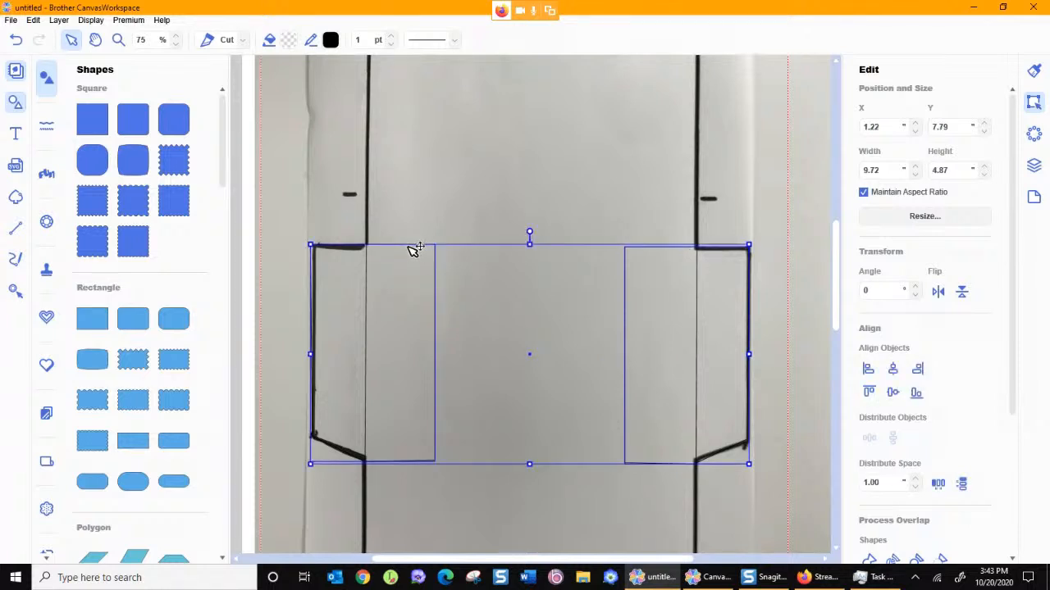
{"action": "left_click", "coordinate": [872, 394]}
{"action": "left_click", "coordinate": [872, 395]}
{"action": "key", "text": "Down"}
{"action": "key", "text": "Down"}
{"action": "key", "text": "Down"}
{"action": "key", "text": "Down"}
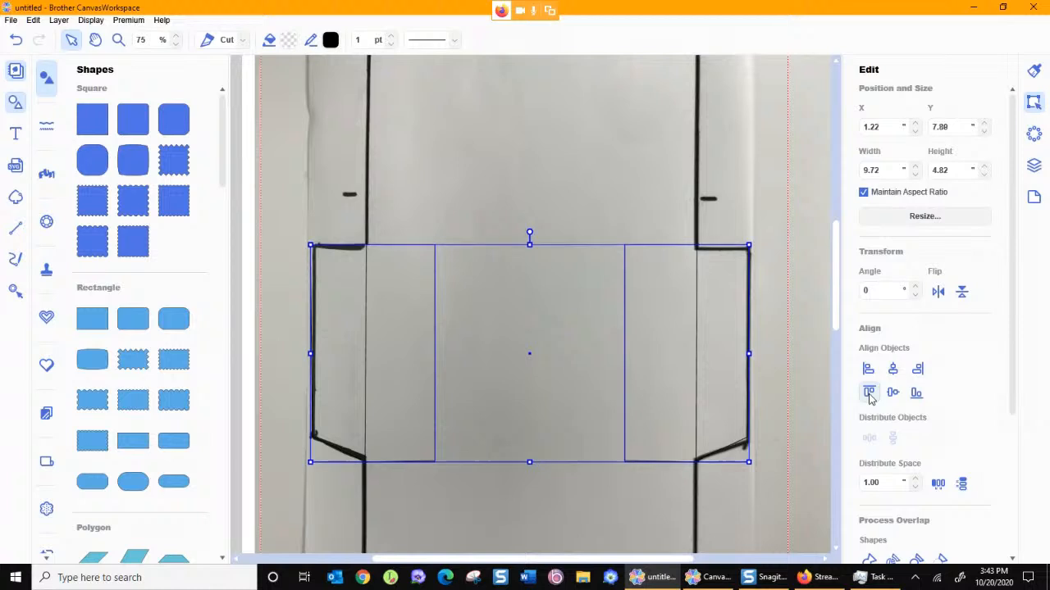
{"action": "key", "text": "Down"}
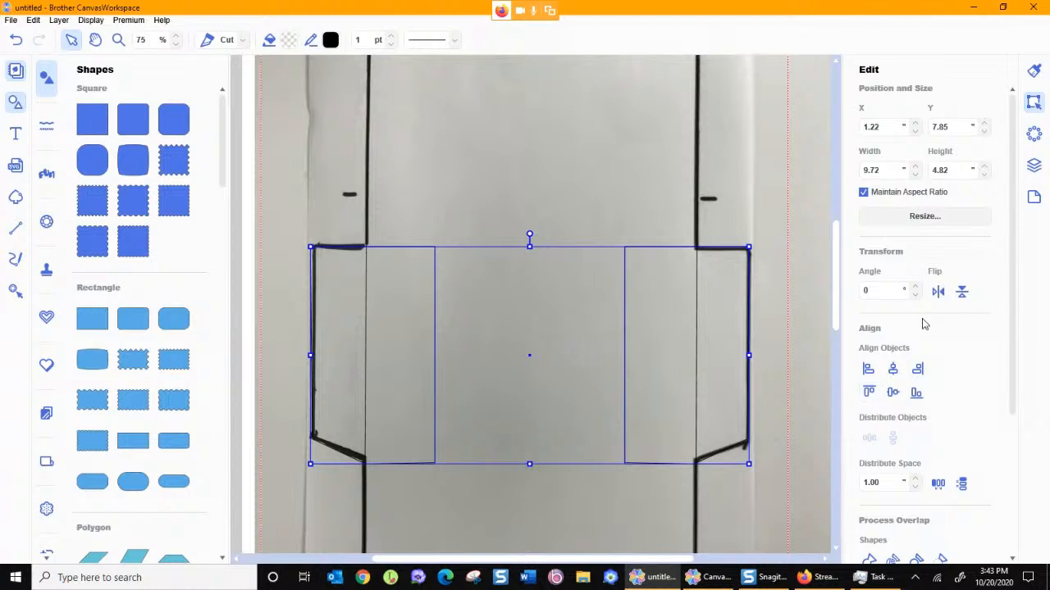
- Hide the template image and check the envelope rectangle and both side tabs on the whole mat
{"action": "left_click", "coordinate": [1034, 166]}
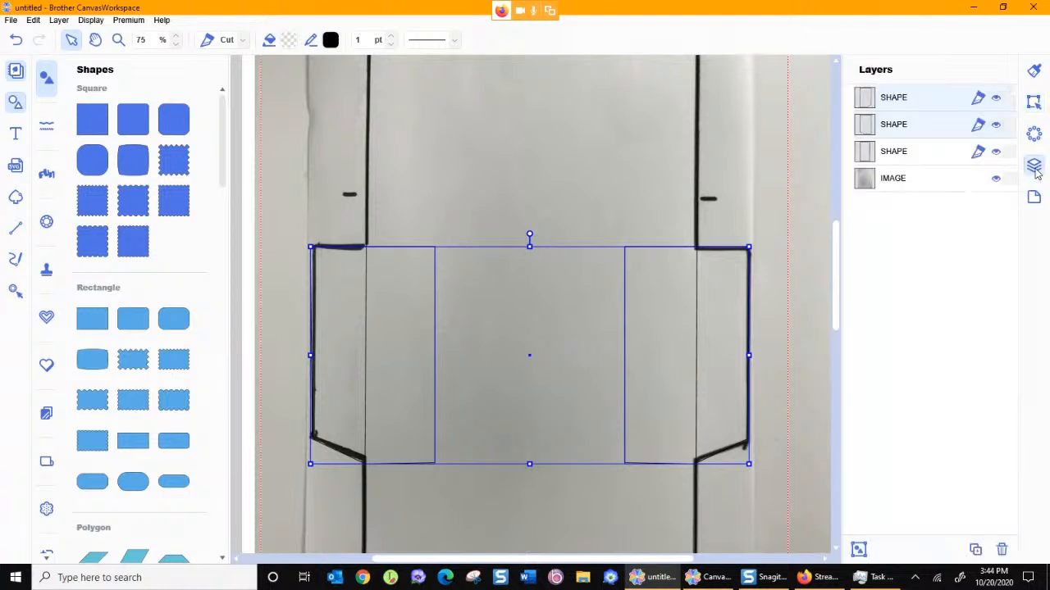
{"action": "left_click", "coordinate": [996, 179]}
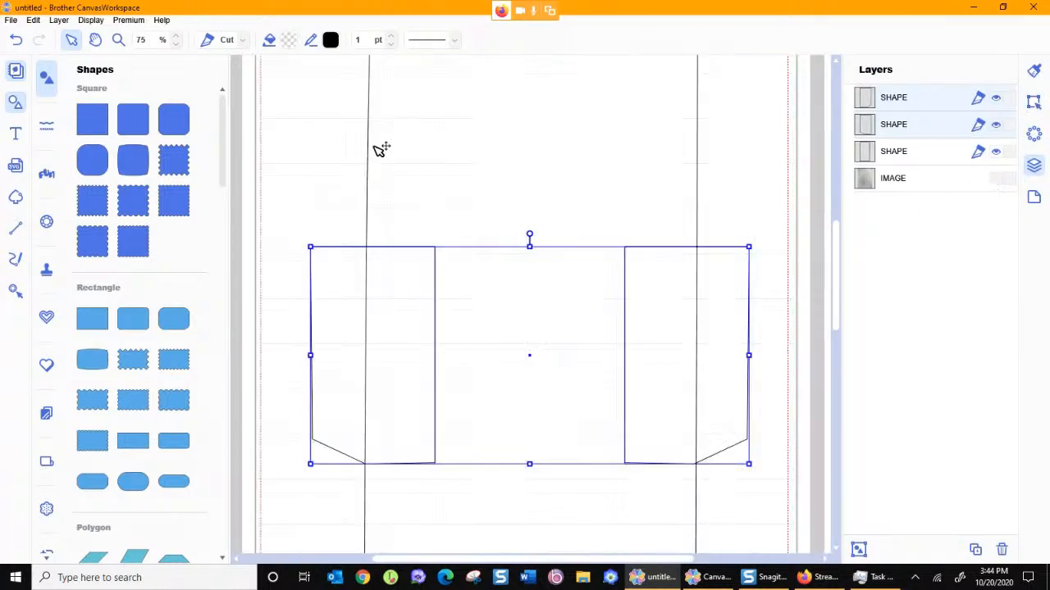
{"action": "left_click", "coordinate": [119, 40]}
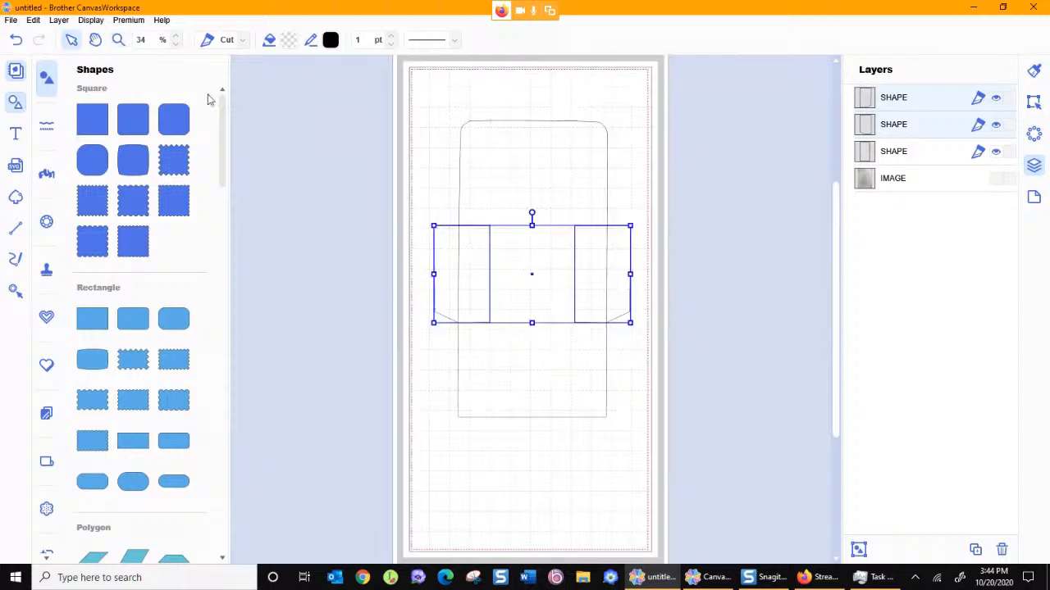
{"action": "left_click", "coordinate": [701, 283]}
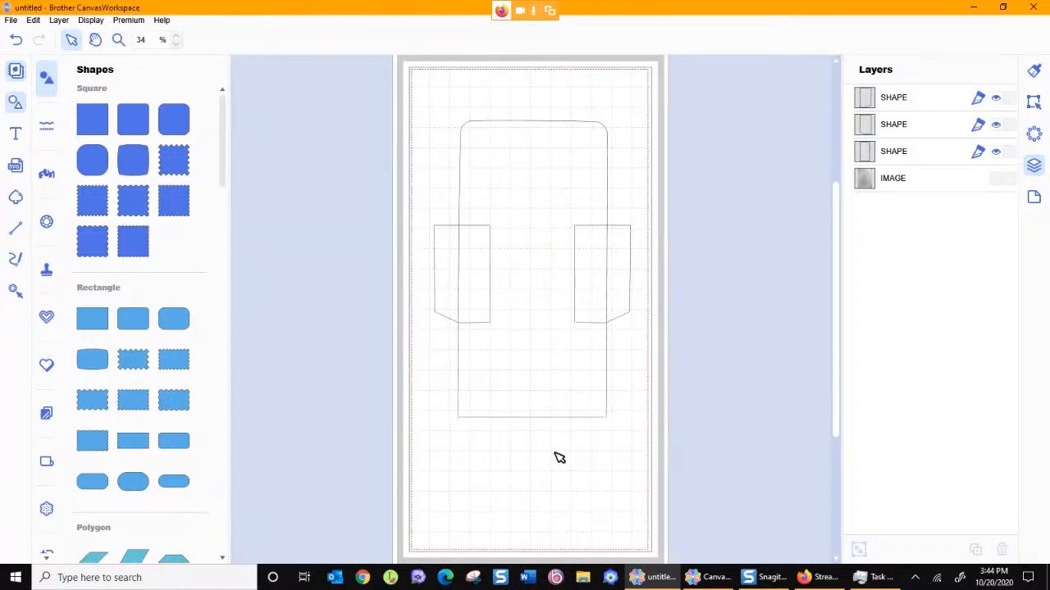
- Select the envelope rectangle and both side tabs and weld them into a single outline
{"action": "left_click_drag", "start_coordinate": [410, 89], "coordinate": [642, 459]}
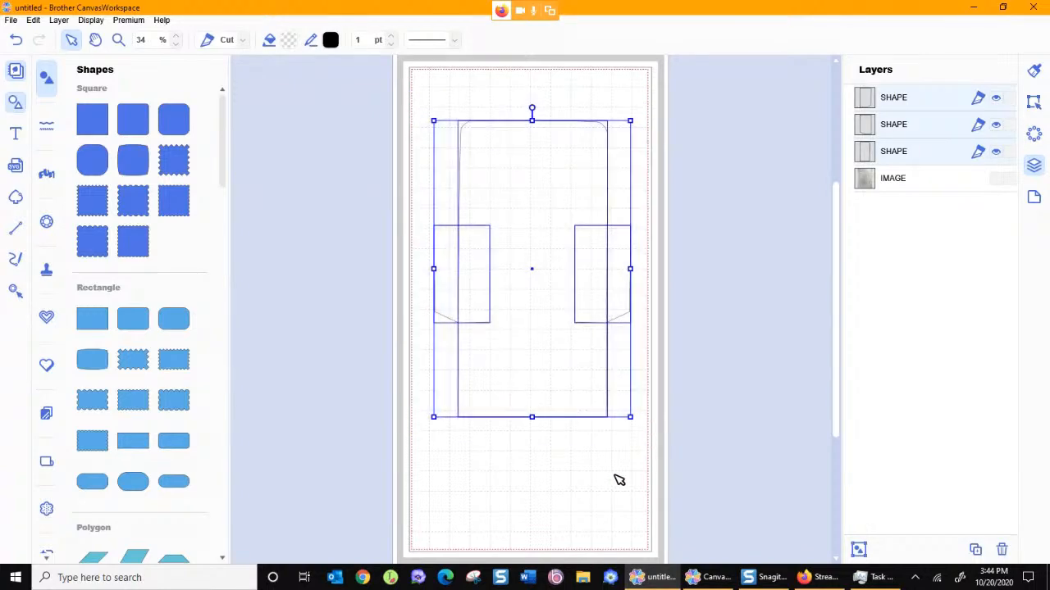
{"action": "left_click_drag", "start_coordinate": [404, 94], "coordinate": [674, 476]}
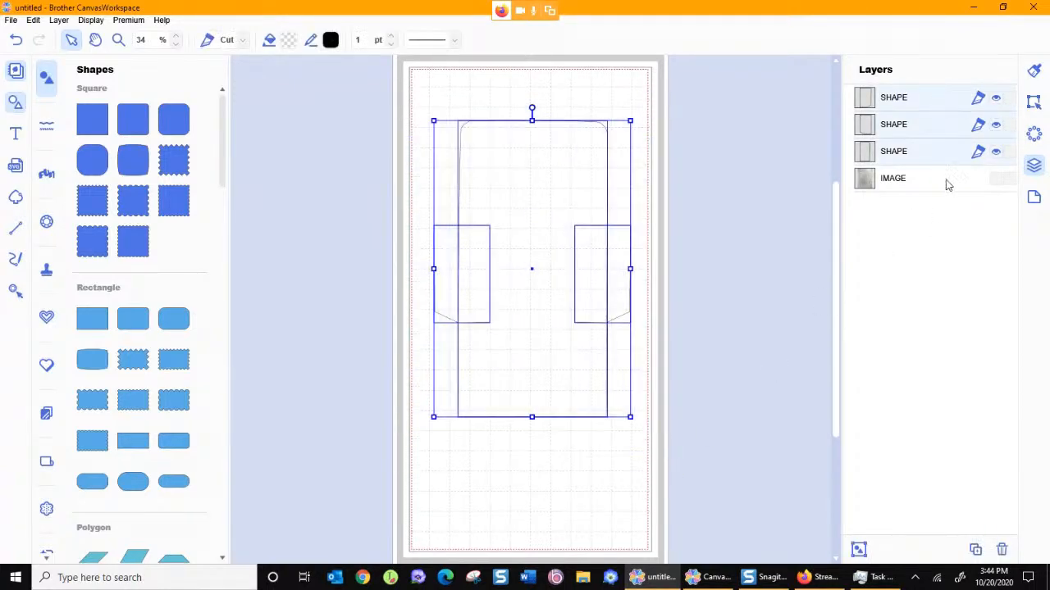
{"action": "left_click", "coordinate": [1033, 102]}
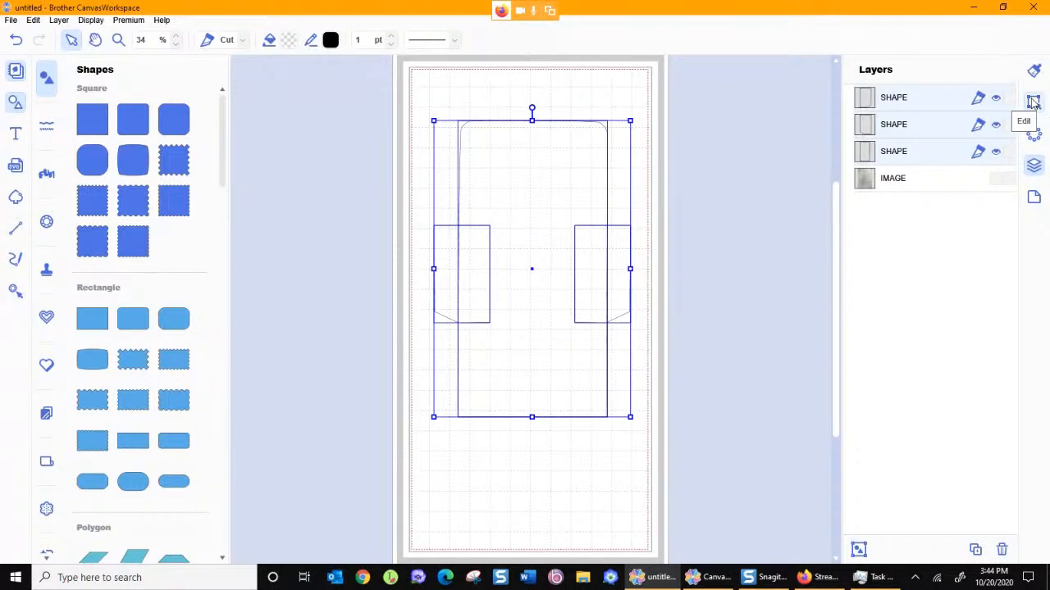
{"action": "left_click", "coordinate": [1033, 102]}
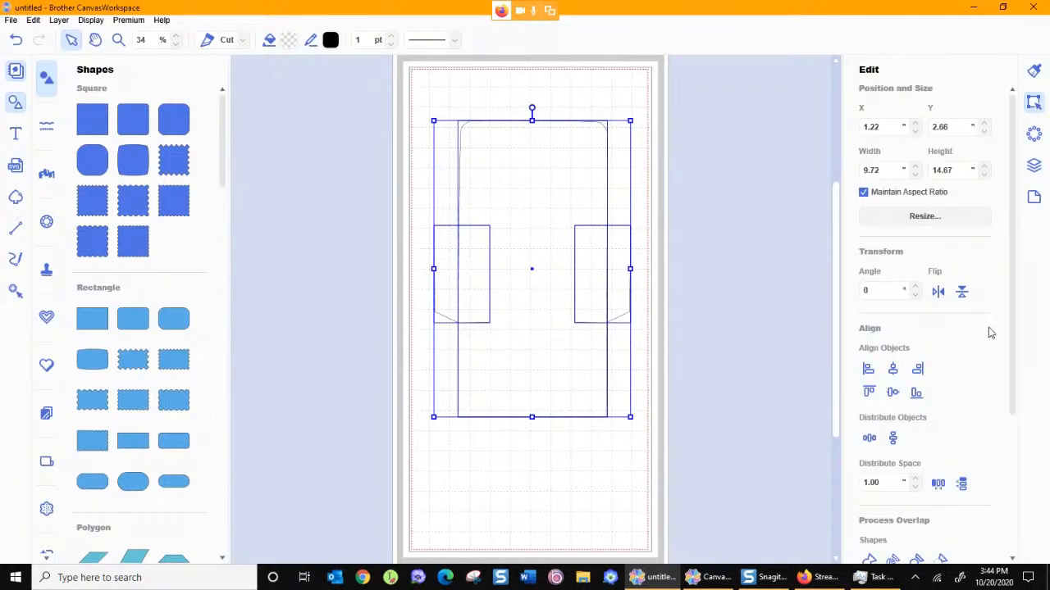
{"action": "left_click_drag", "start_coordinate": [1015, 321], "coordinate": [1035, 469]}
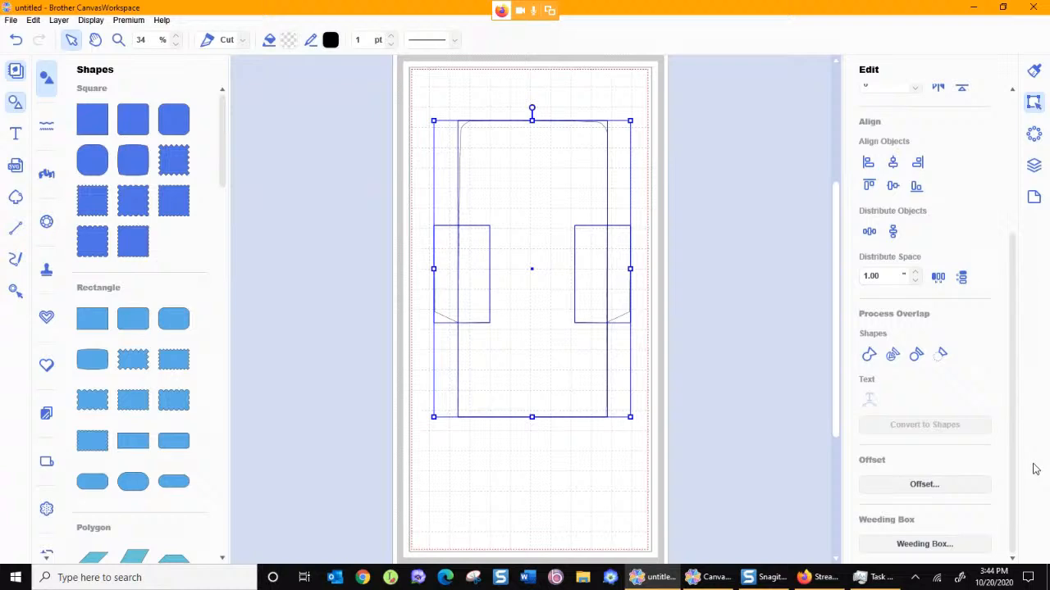
{"action": "left_click", "coordinate": [869, 354]}
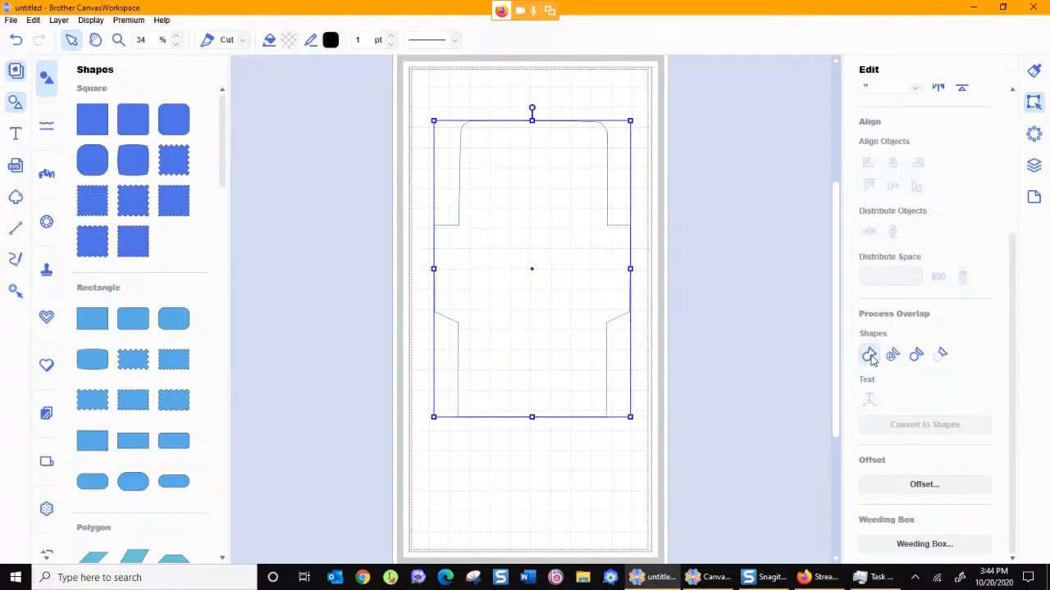
{"action": "left_click", "coordinate": [661, 288]}
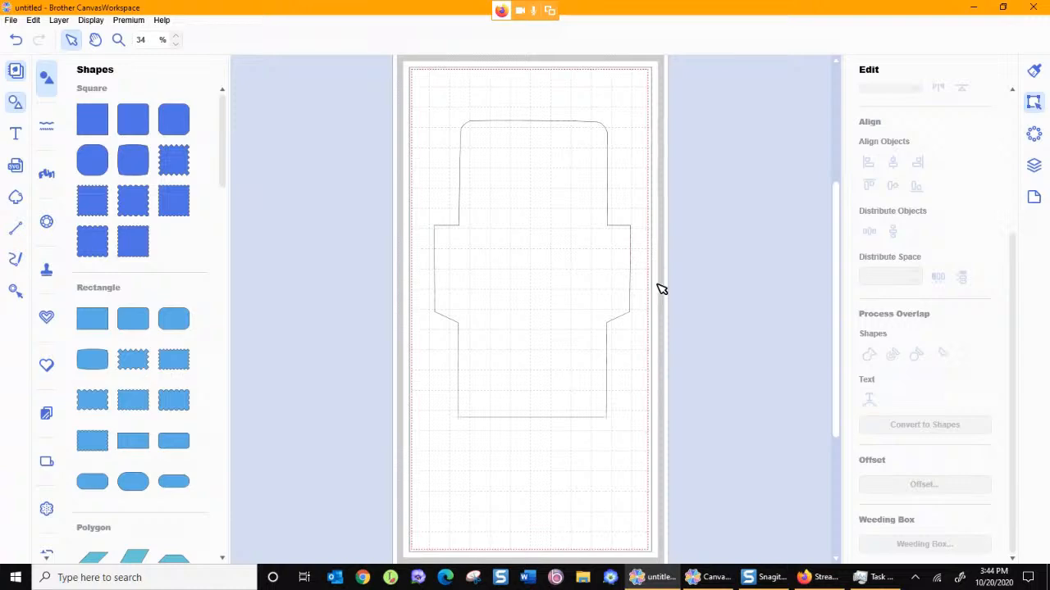
- Show the template image again and shift the welded outline slightly right and down from the drawn lines
{"action": "left_click", "coordinate": [1034, 170]}
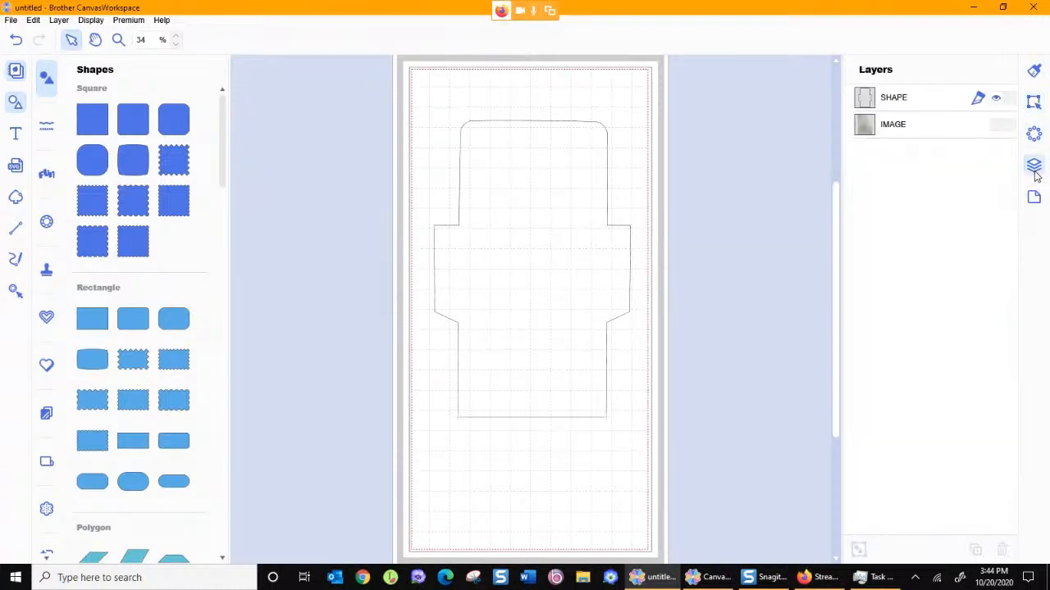
{"action": "left_click", "coordinate": [997, 125]}
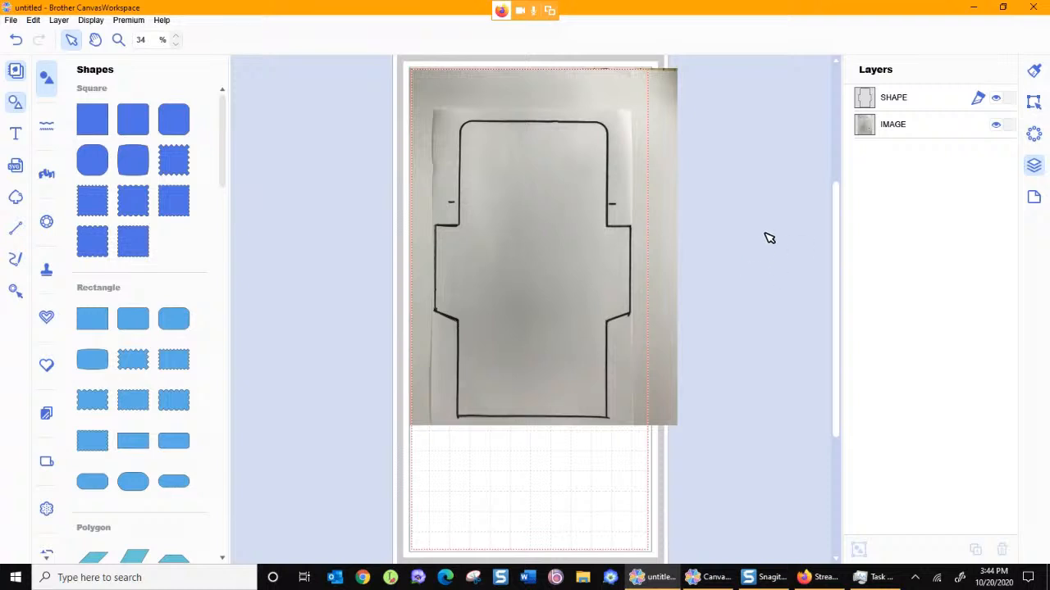
{"action": "left_click", "coordinate": [118, 39]}
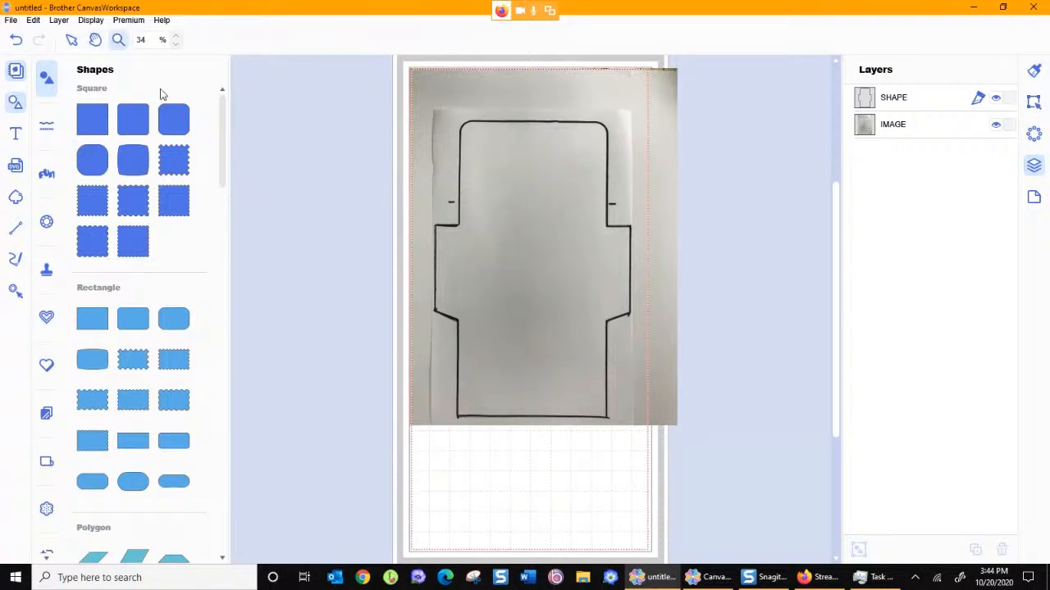
{"action": "left_click_drag", "start_coordinate": [408, 178], "coordinate": [651, 291]}
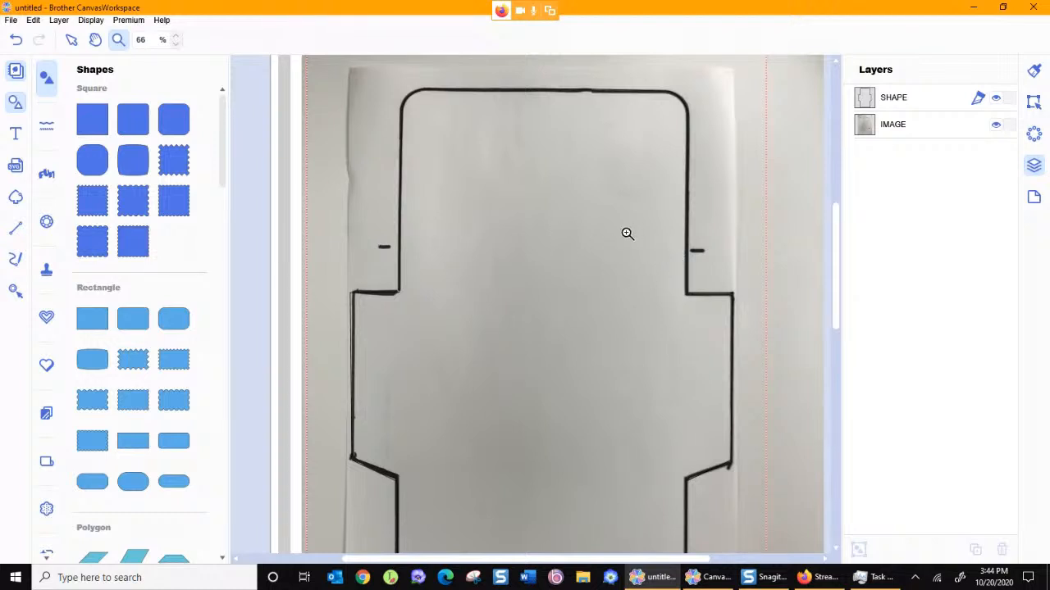
{"action": "left_click", "coordinate": [72, 39]}
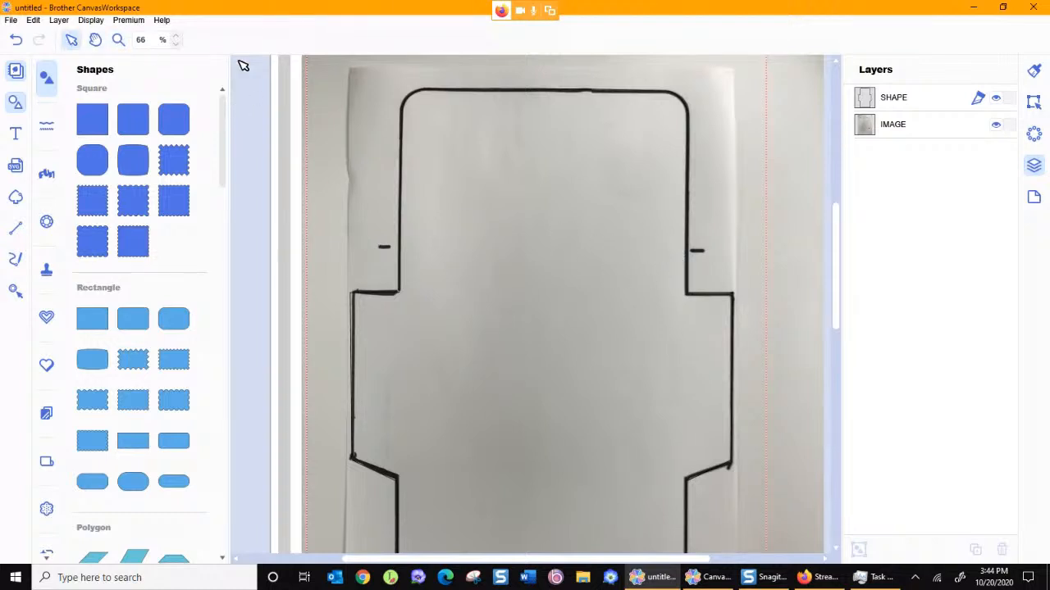
{"action": "left_click", "coordinate": [424, 172]}
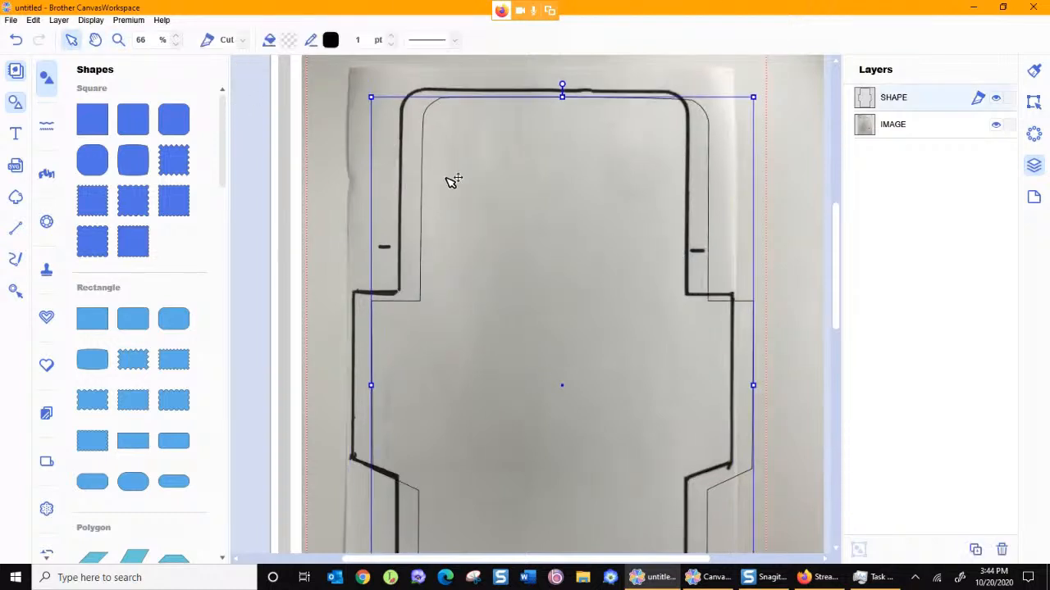
- Undo the outline's last shift and move the outline together with the template image slightly right and down on the mat
{"action": "left_click", "coordinate": [16, 40]}
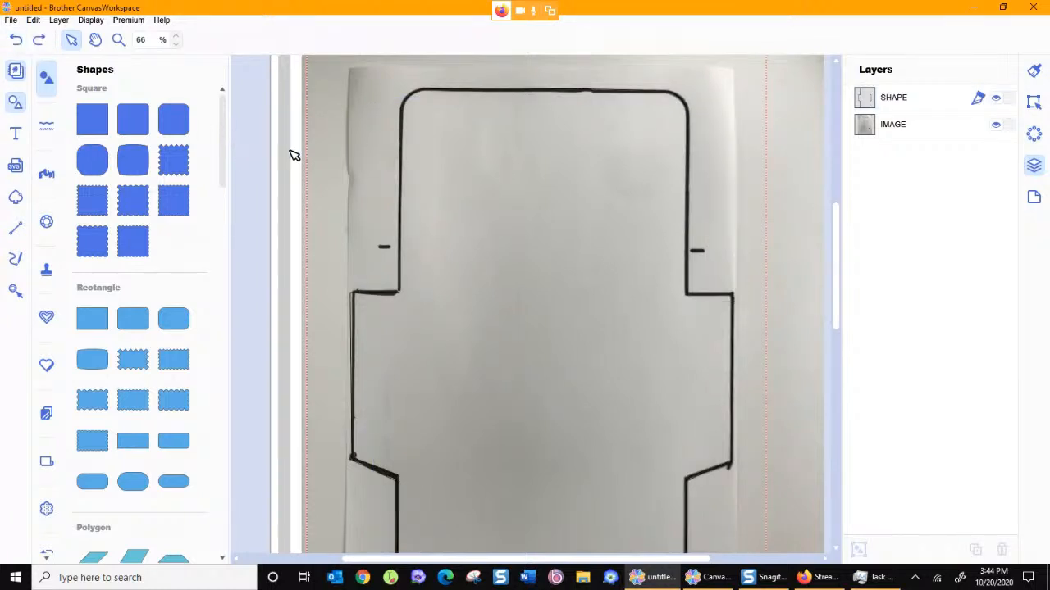
{"action": "key", "text": "ctrl+y"}
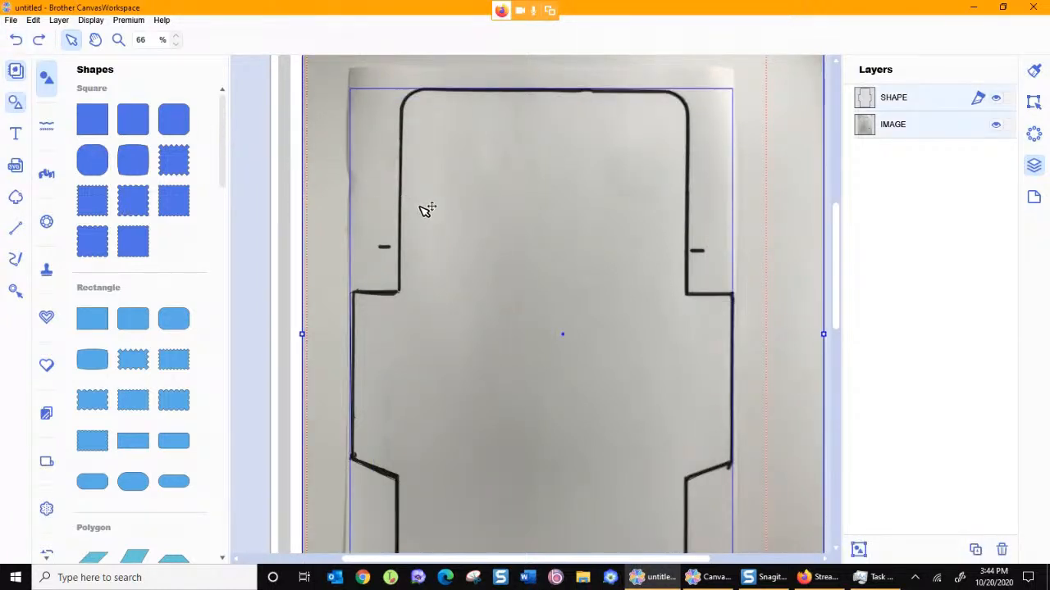
{"action": "mouse_move", "coordinate": [421, 208]}
{"action": "left_mouse_down"}
{"action": "mouse_move", "coordinate": [443, 219]}
{"action": "mouse_move", "coordinate": [429, 253]}
{"action": "mouse_move", "coordinate": [441, 259]}
{"action": "left_mouse_up"}
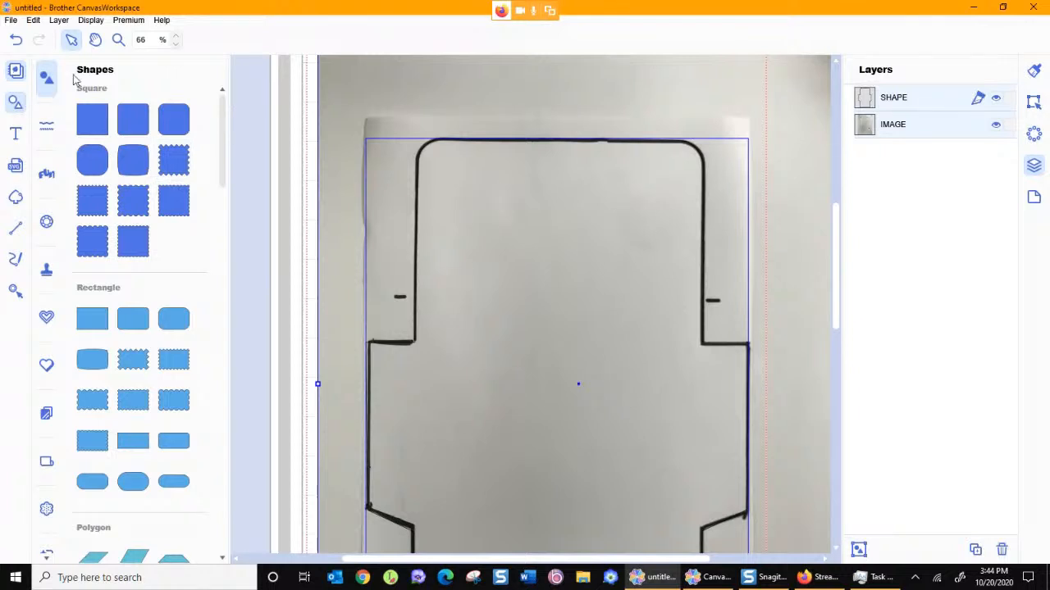
{"action": "left_click", "coordinate": [291, 159]}
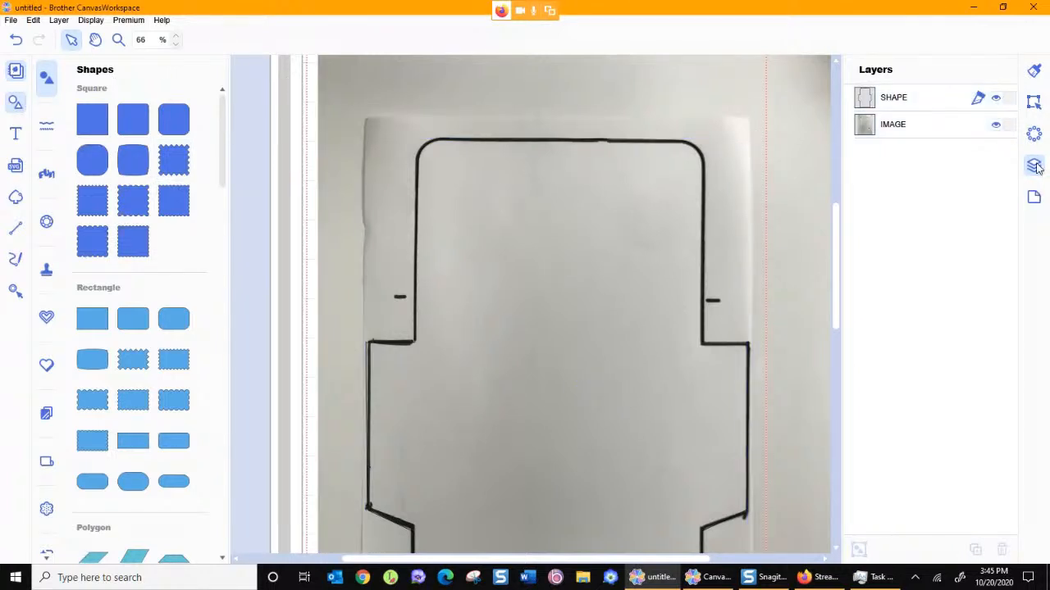
- Hide the template image, draw a horizontal fold line across the upper flap between its side edges, and show the image again for comparison
{"action": "left_click", "coordinate": [996, 124]}
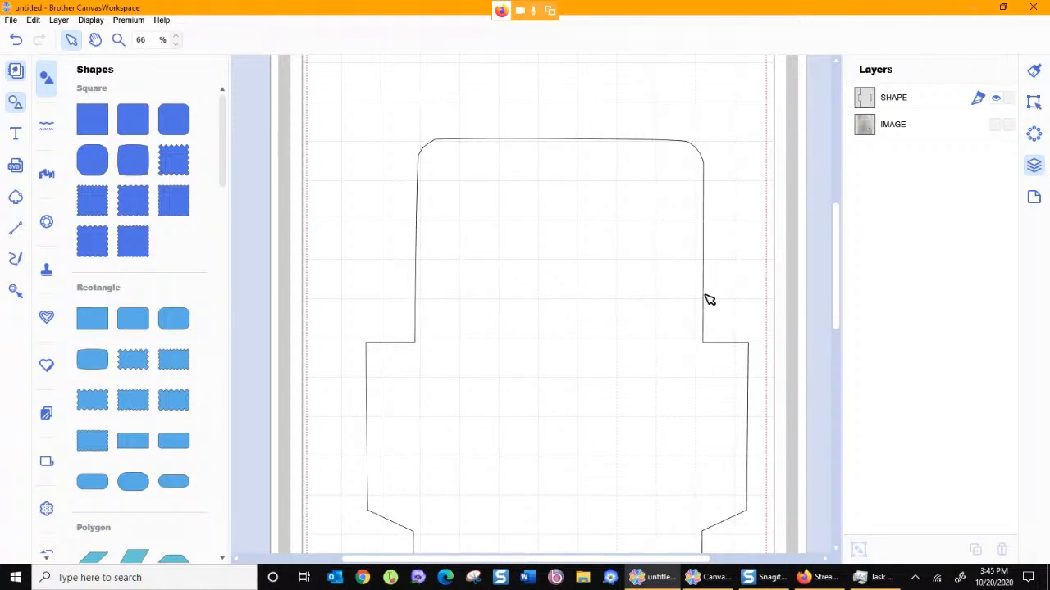
{"action": "left_click", "coordinate": [16, 234]}
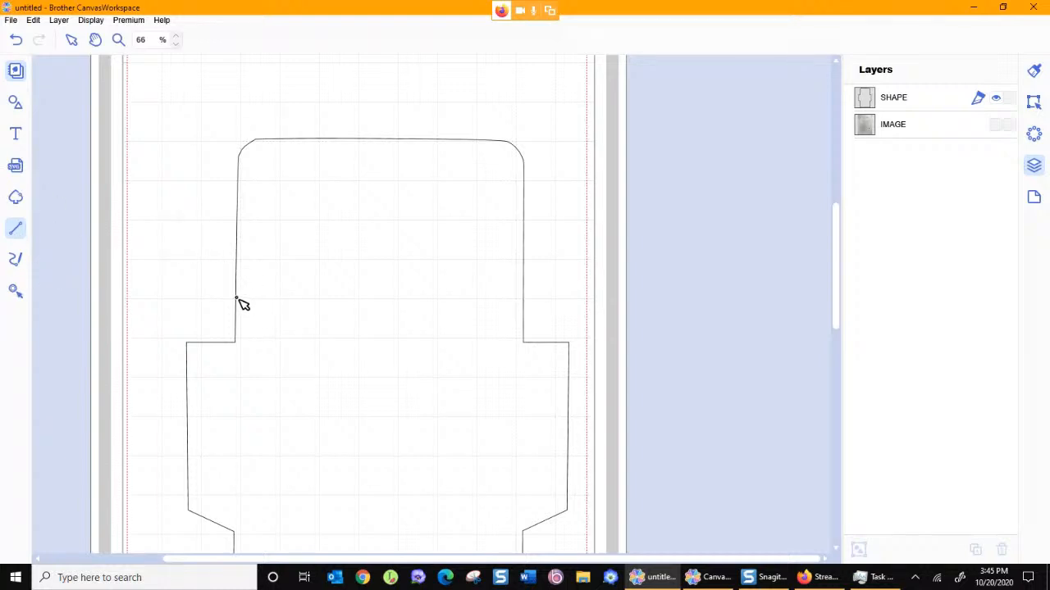
{"action": "left_click_drag", "start_coordinate": [237, 300], "coordinate": [525, 301]}
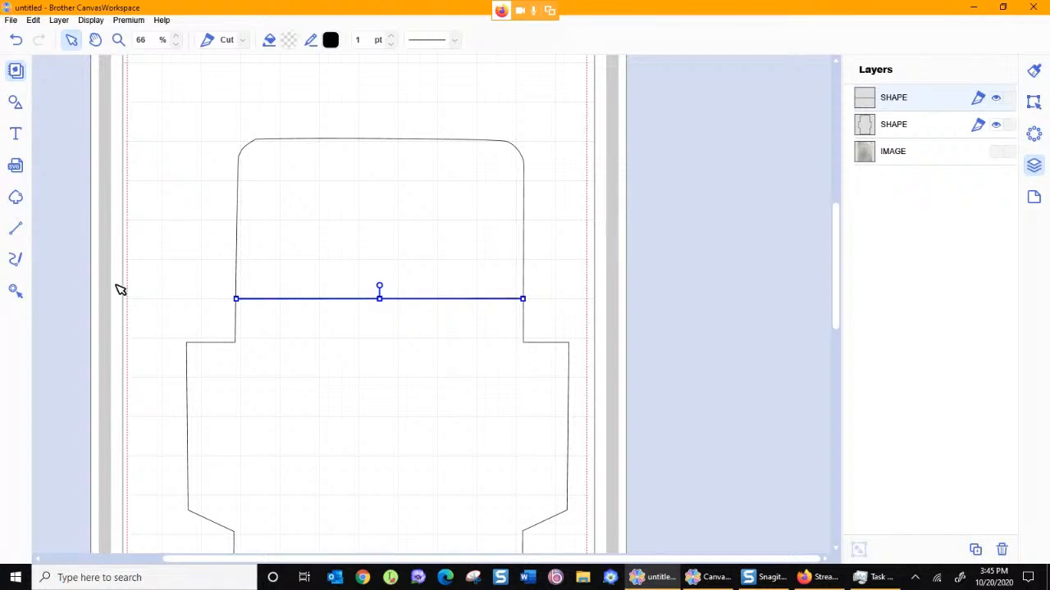
{"action": "left_click", "coordinate": [995, 152]}
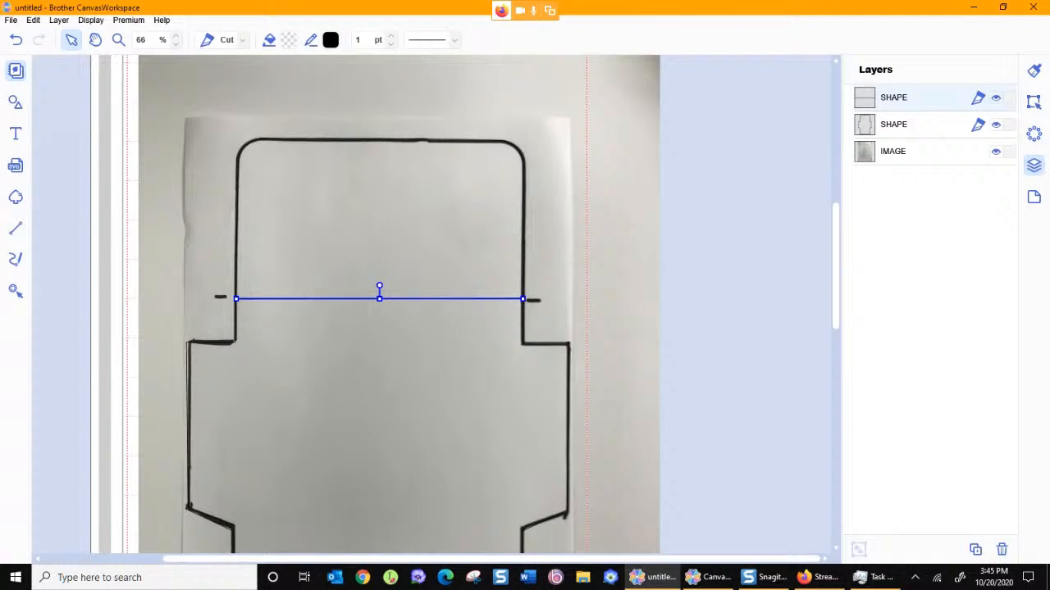
- Set the upper flap's fold line to the shortest, closely spaced dash pattern
{"action": "left_click", "coordinate": [1033, 72]}
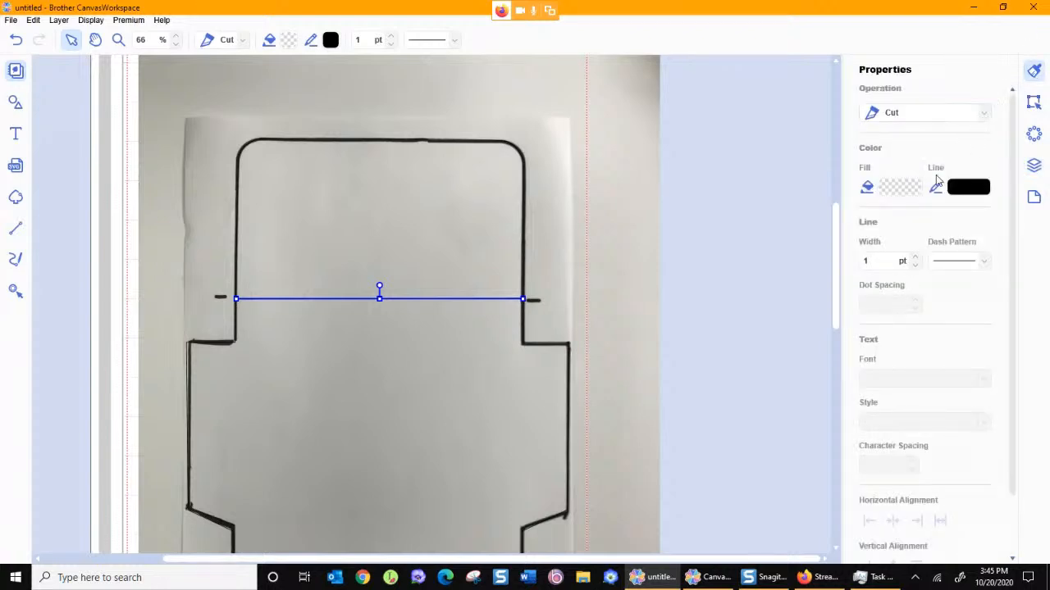
{"action": "left_click", "coordinate": [984, 263]}
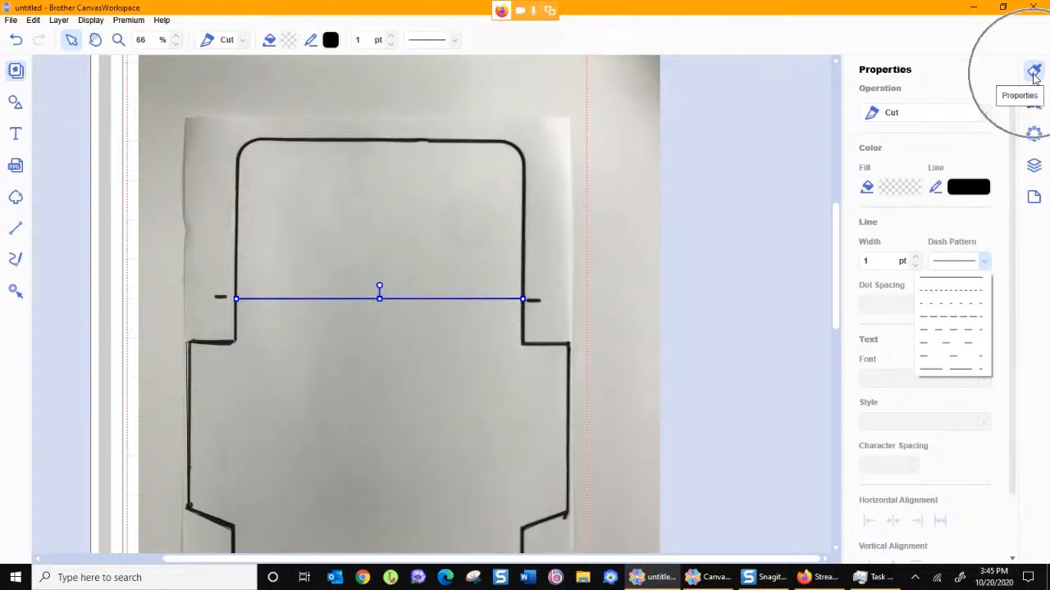
{"action": "left_click", "coordinate": [954, 292]}
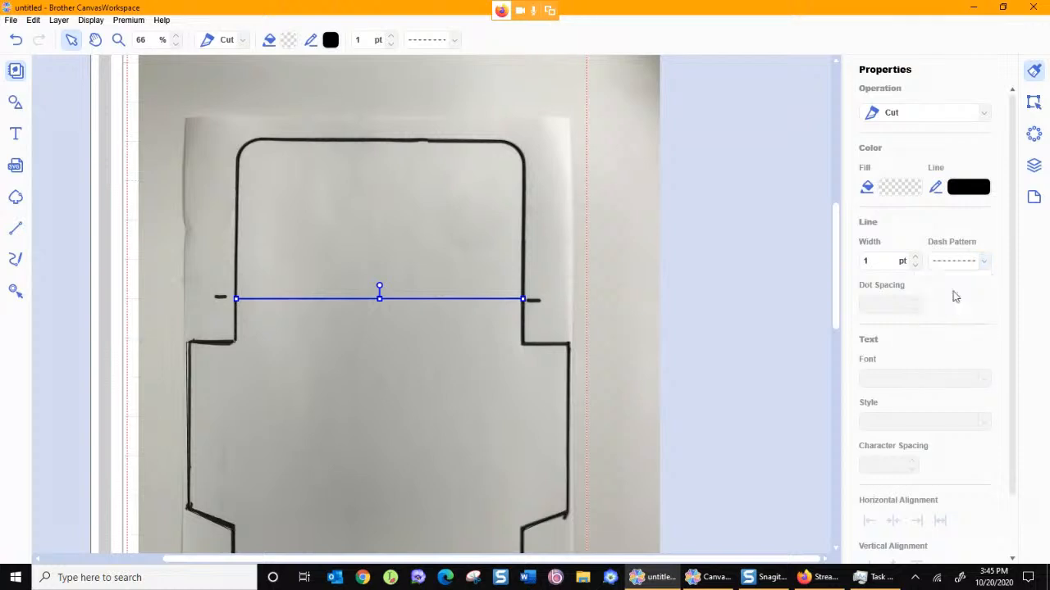
{"action": "left_click", "coordinate": [799, 288]}
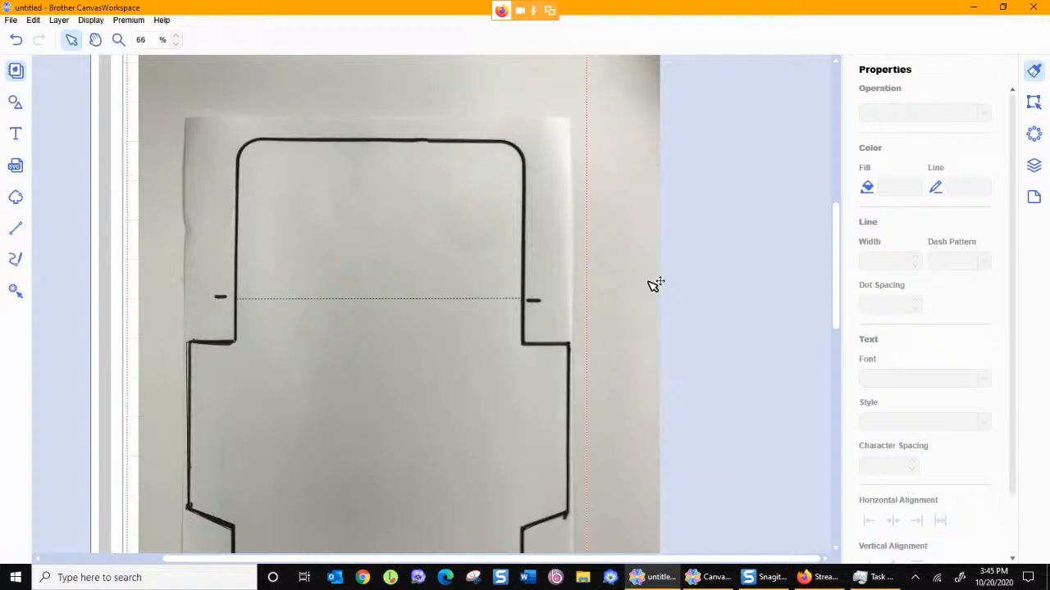
- Hide the template image and draw one three-segment fold line along both side tabs and across the envelope at their lower inner corners
{"action": "scroll", "coordinate": [703, 300], "scroll_direction": "down", "scroll_amount": 3}
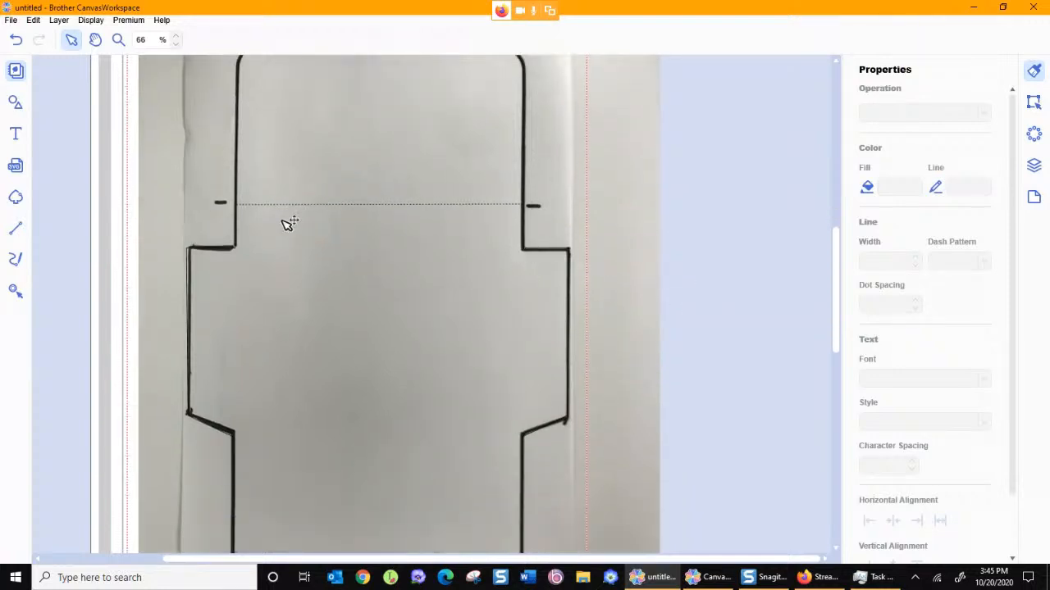
{"action": "left_click", "coordinate": [16, 229]}
{"action": "left_click", "coordinate": [1033, 167]}
{"action": "left_click", "coordinate": [996, 151]}
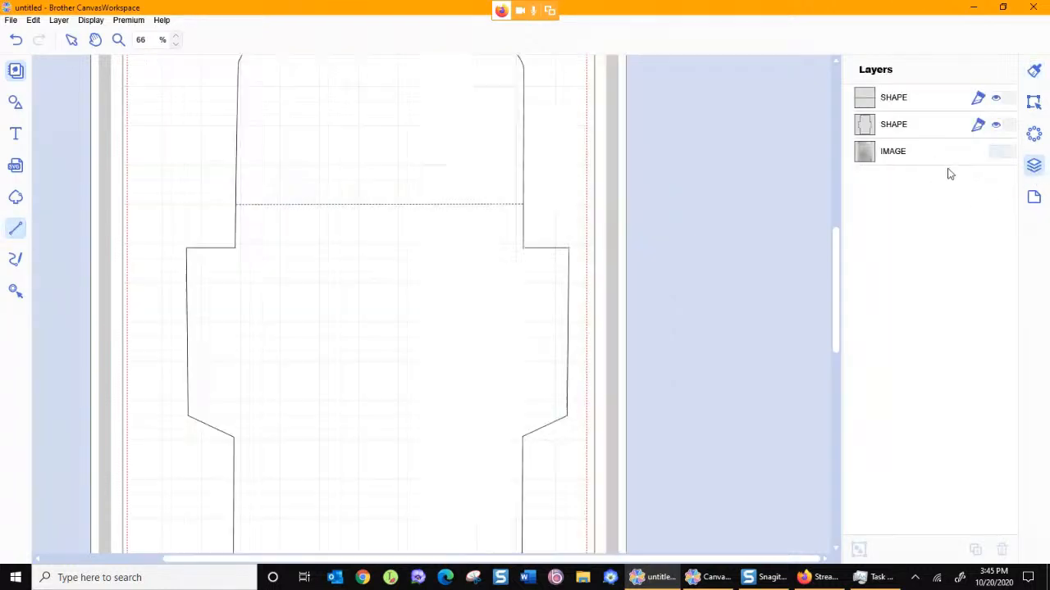
{"action": "left_click_drag", "start_coordinate": [235, 247], "coordinate": [234, 438]}
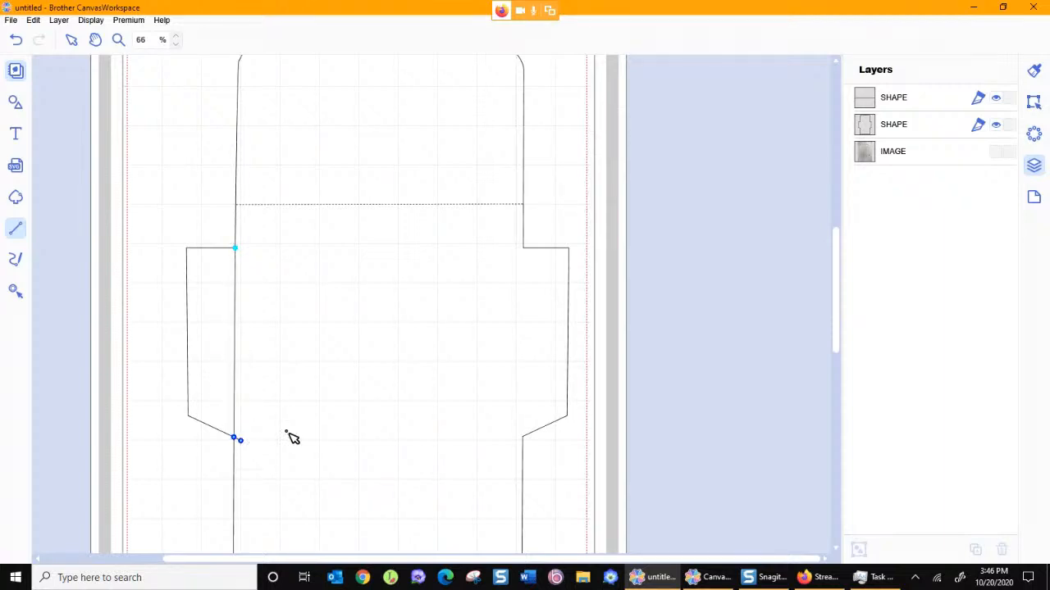
{"action": "left_click", "coordinate": [523, 437]}
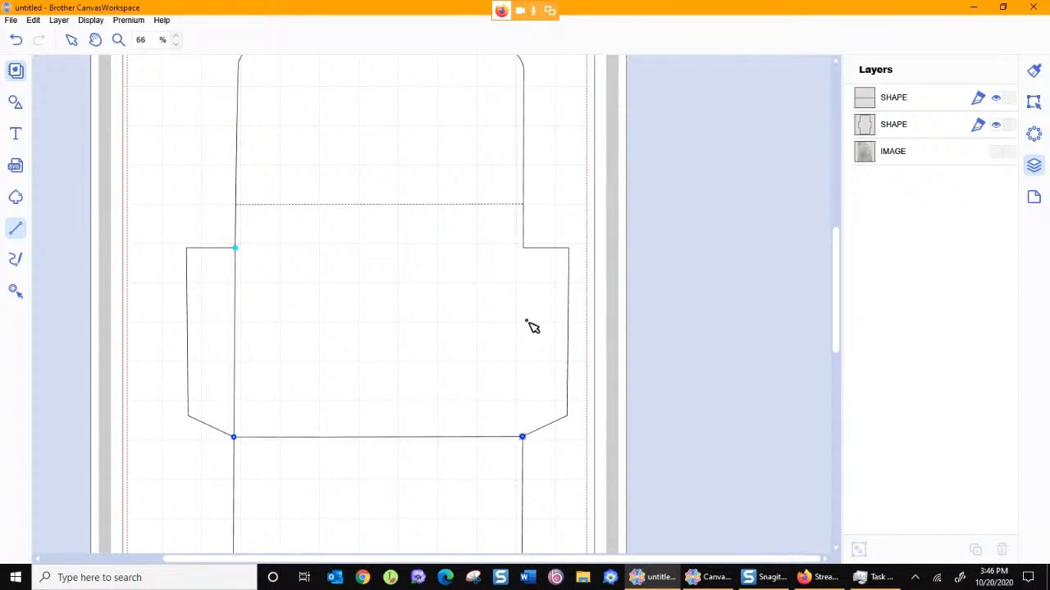
{"action": "double_click", "coordinate": [524, 250]}
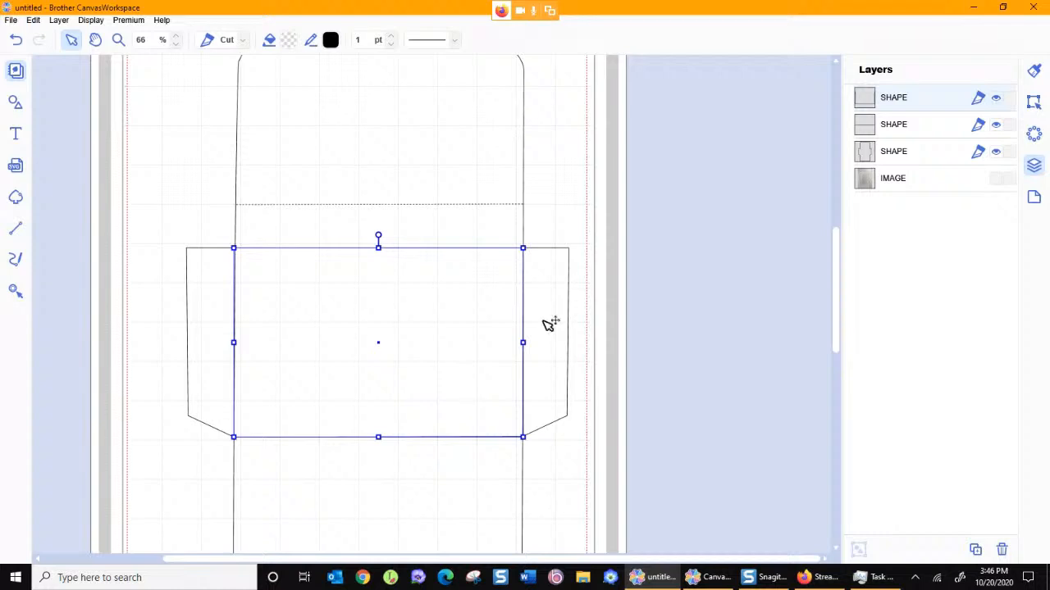
- Set the three-segment fold line around the envelope's center panel to the shortest, closely spaced dash pattern
{"action": "left_click", "coordinate": [1033, 73]}
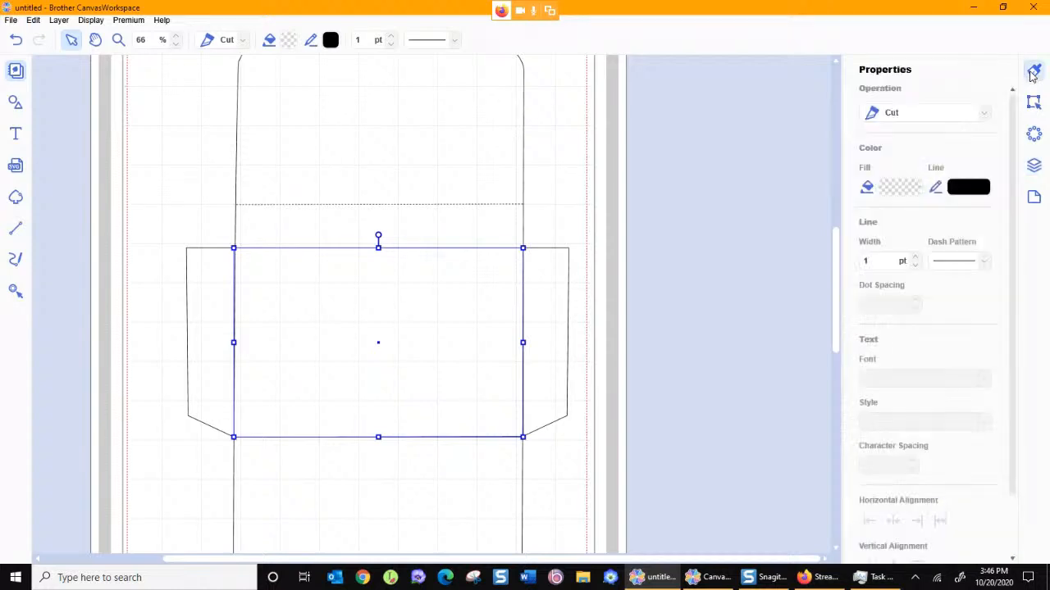
{"action": "left_click", "coordinate": [985, 260]}
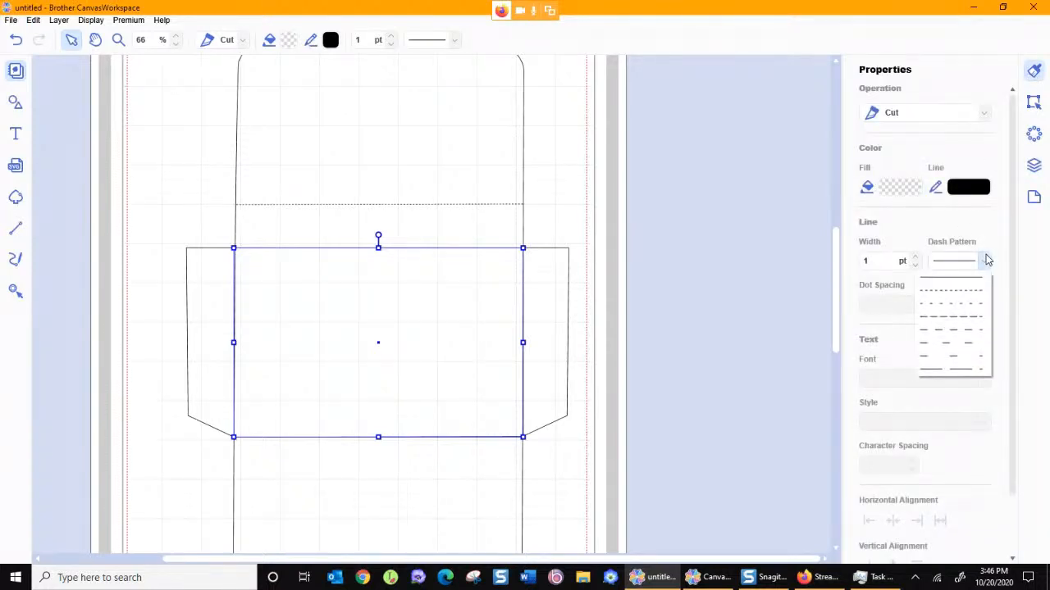
{"action": "left_click", "coordinate": [977, 292]}
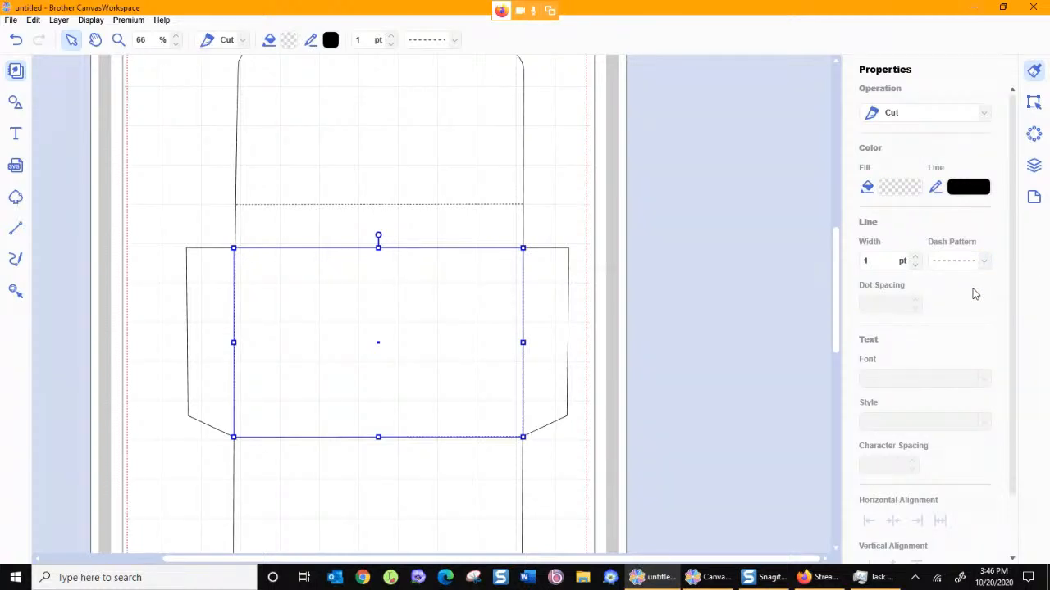
{"action": "left_click", "coordinate": [777, 273]}
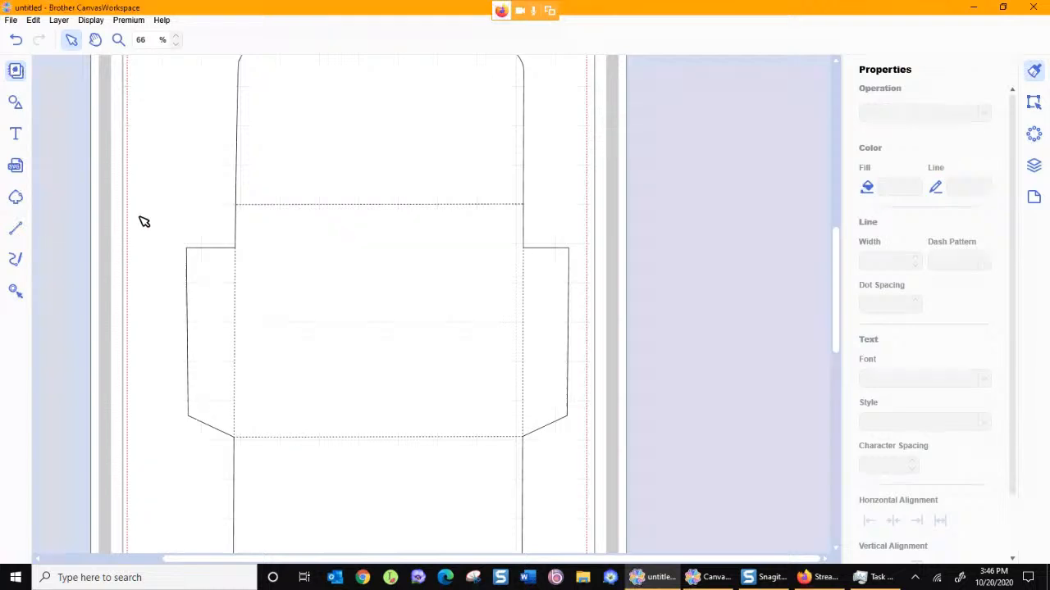
- Select everything on the mat and group the outline, both fold line shapes and the hidden image
{"action": "key", "text": "ctrl+a"}
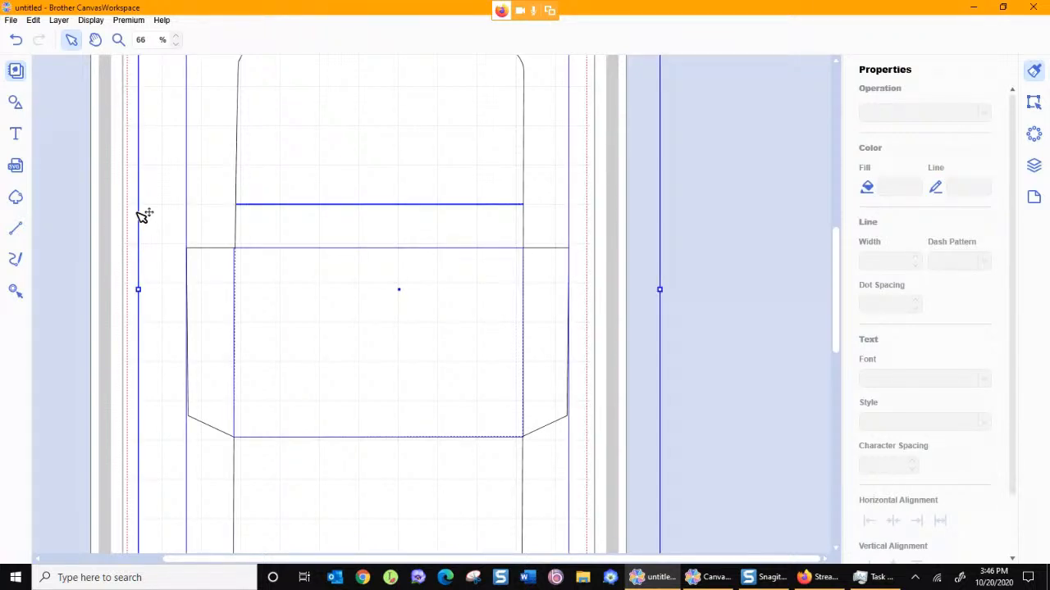
{"action": "right_click", "coordinate": [301, 251]}
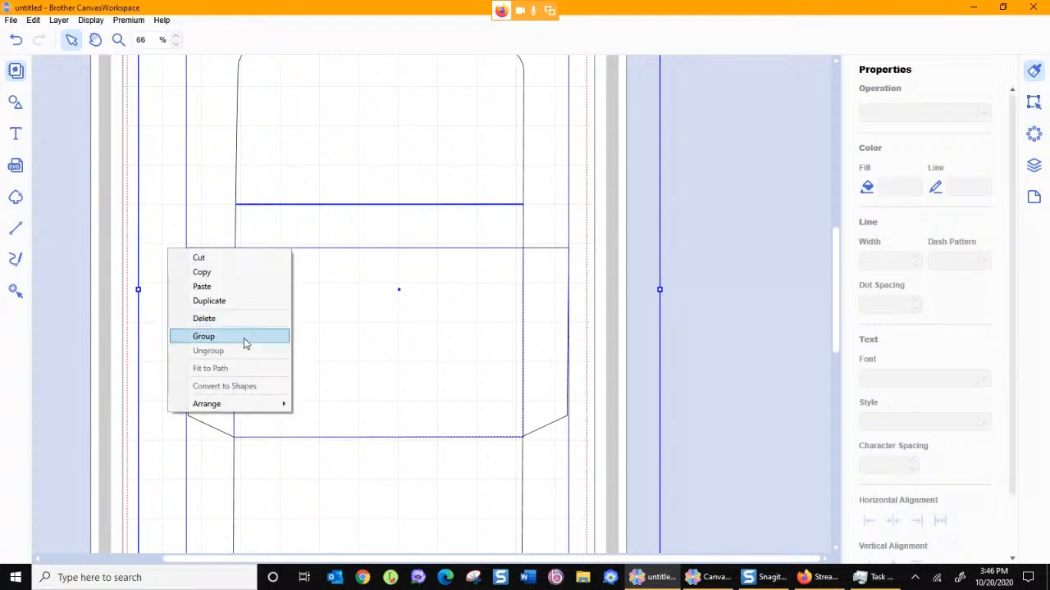
{"action": "left_click", "coordinate": [244, 338]}
{"action": "left_click", "coordinate": [694, 227]}
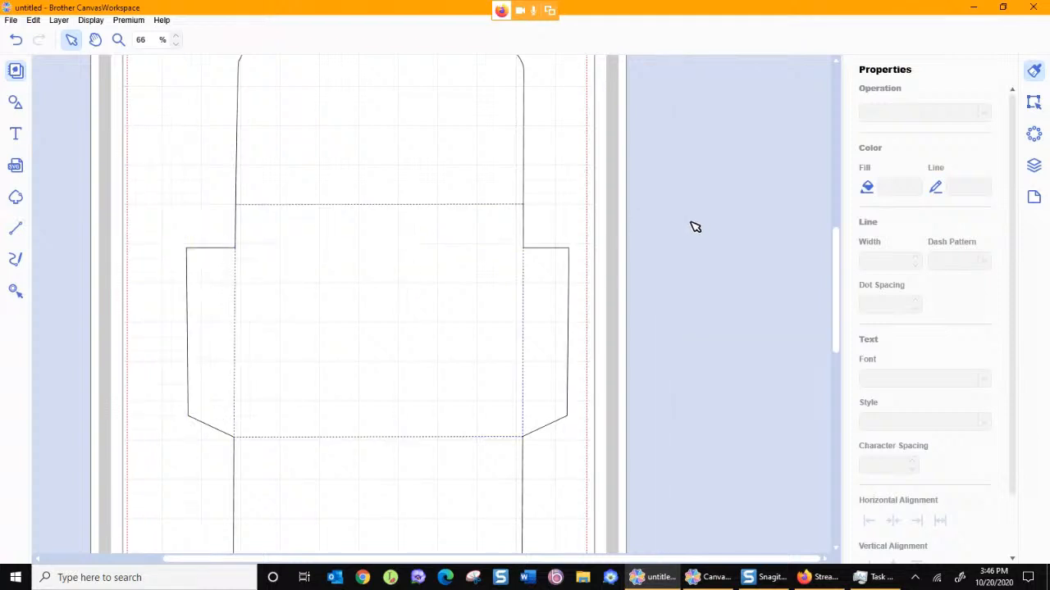
- Delete the hidden template image from the envelope group
{"action": "left_click", "coordinate": [122, 42]}
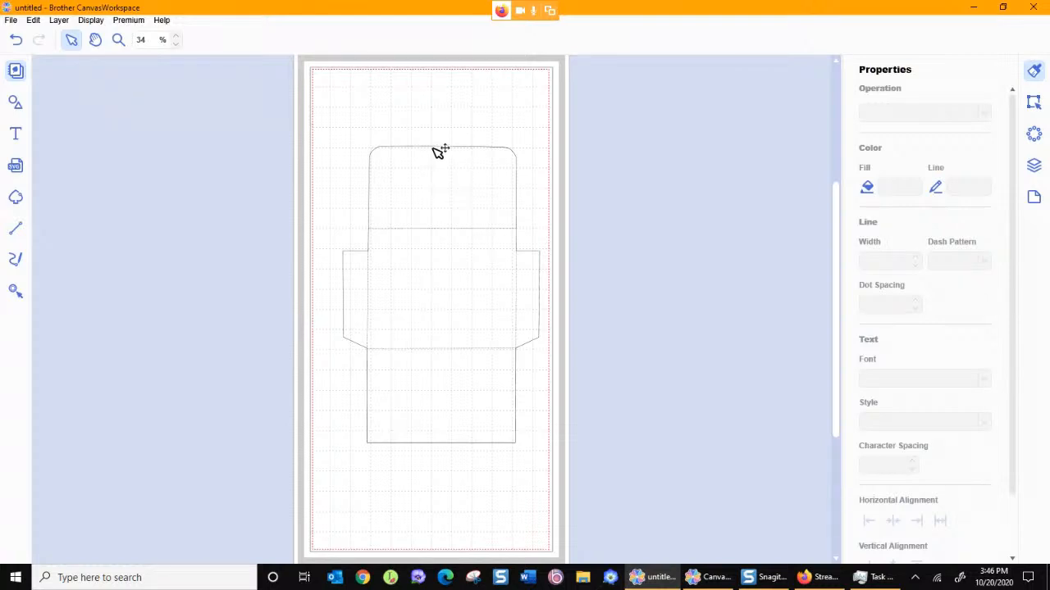
{"action": "left_click", "coordinate": [439, 151]}
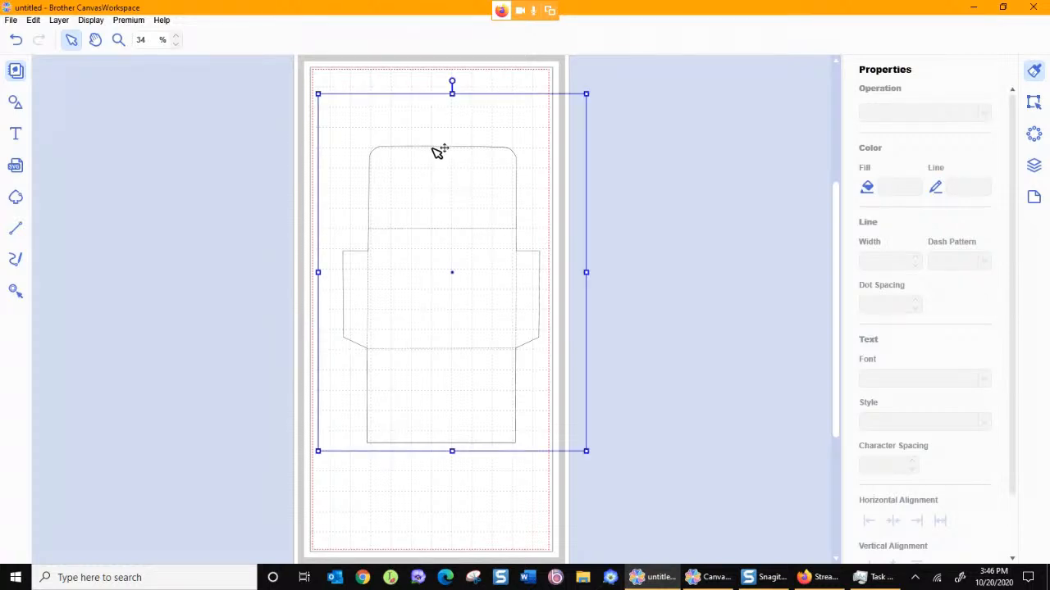
{"action": "left_click", "coordinate": [767, 184]}
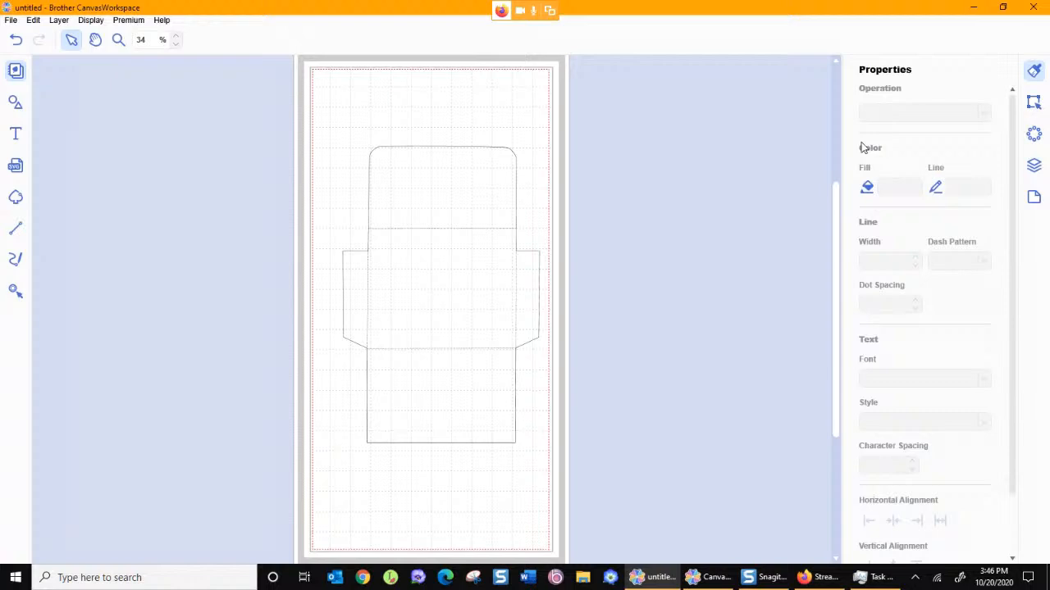
{"action": "left_click", "coordinate": [1034, 166]}
{"action": "left_click", "coordinate": [913, 205]}
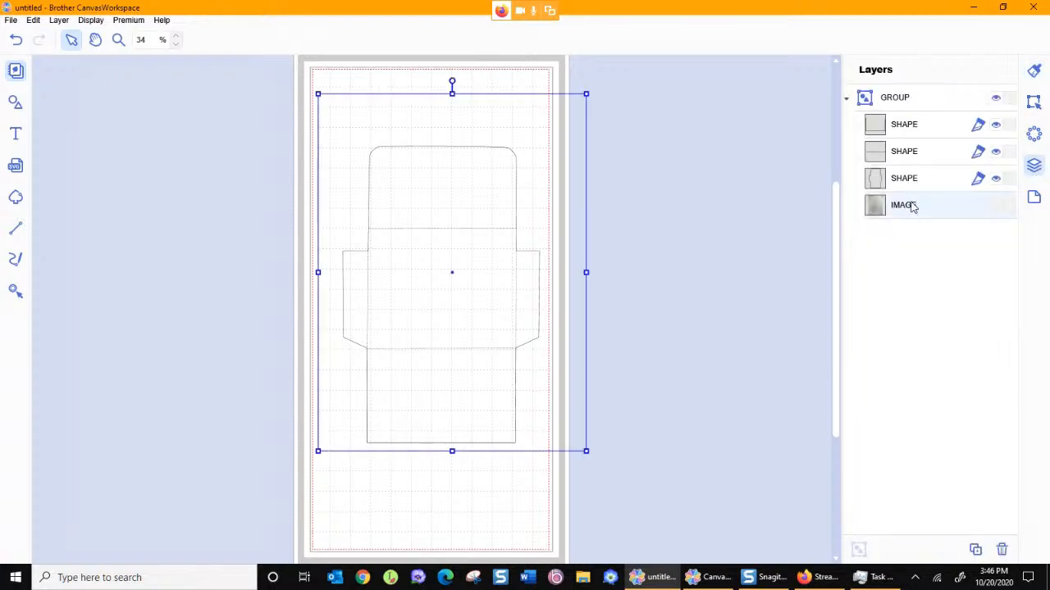
{"action": "key", "text": "Delete"}
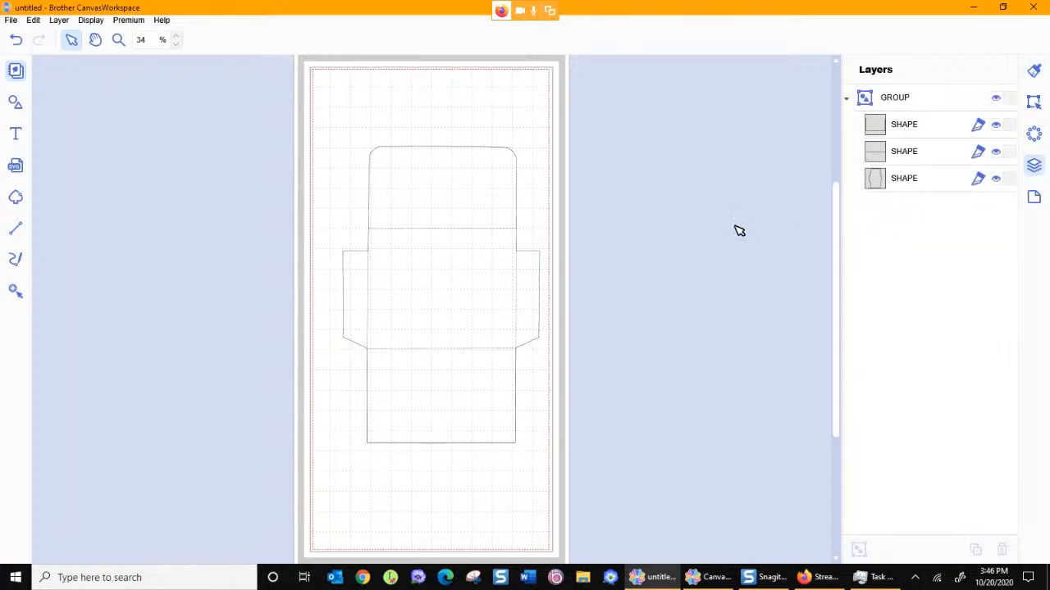
- Resize the envelope group proportionally to a height of 12.5"
{"action": "left_click", "coordinate": [484, 151]}
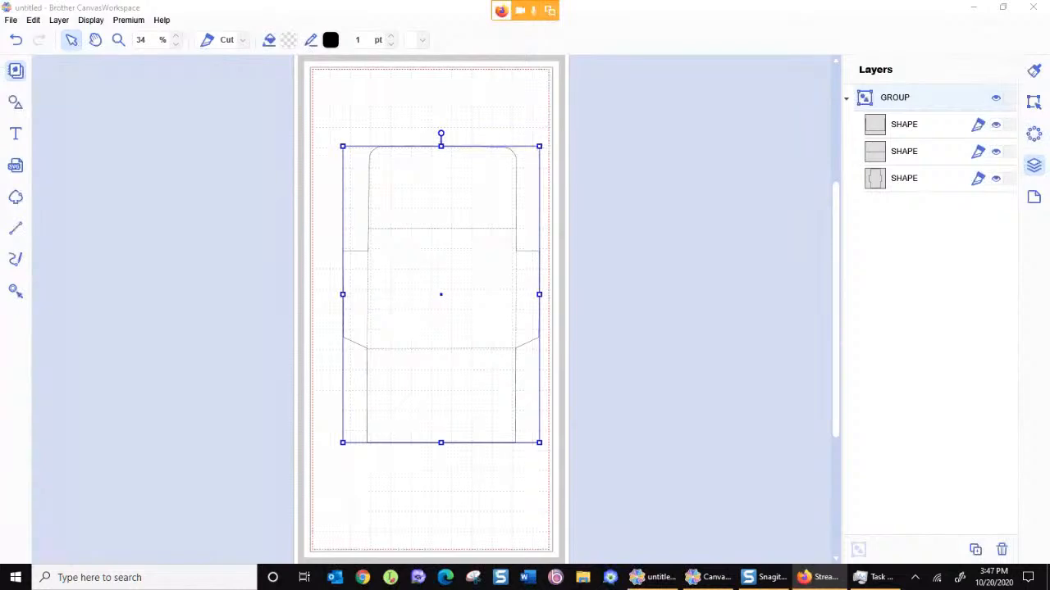
{"action": "left_click", "coordinate": [1034, 106]}
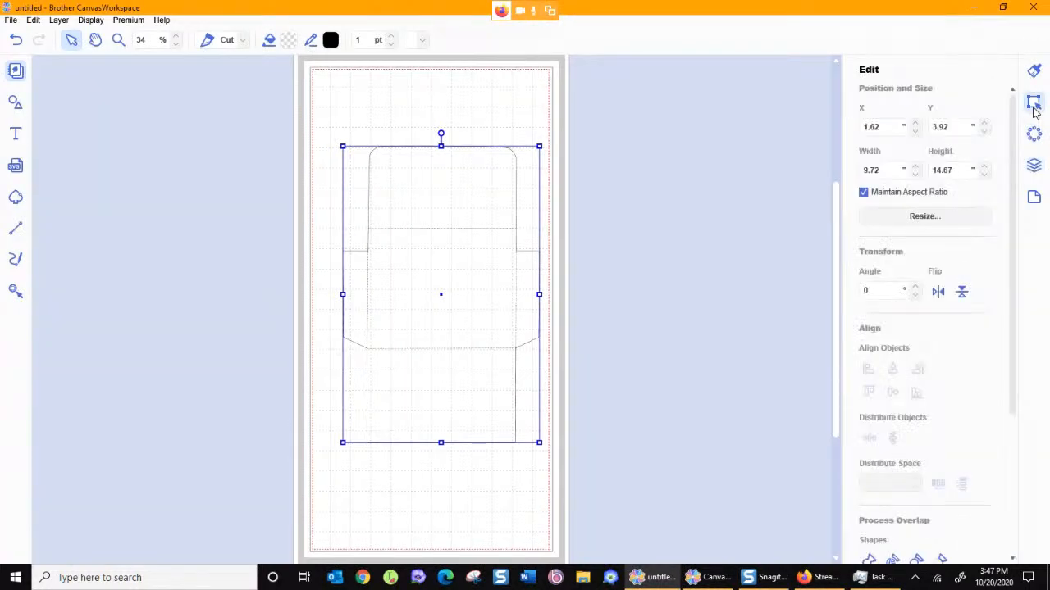
{"action": "double_click", "coordinate": [956, 169]}
{"action": "type", "text": "12.5"}
{"action": "key", "text": "Return"}
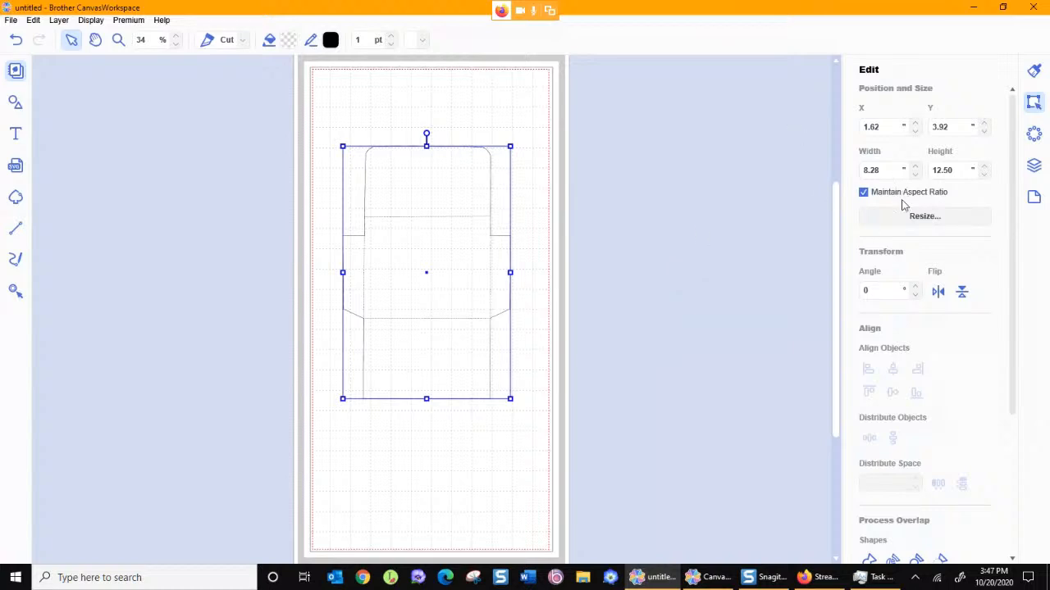
- Turn off the aspect ratio lock and set the envelope group's width to 8.25"
{"action": "left_click", "coordinate": [863, 192]}
{"action": "left_click", "coordinate": [886, 170]}
{"action": "type", "text": "5"}
{"action": "key", "text": "Return"}
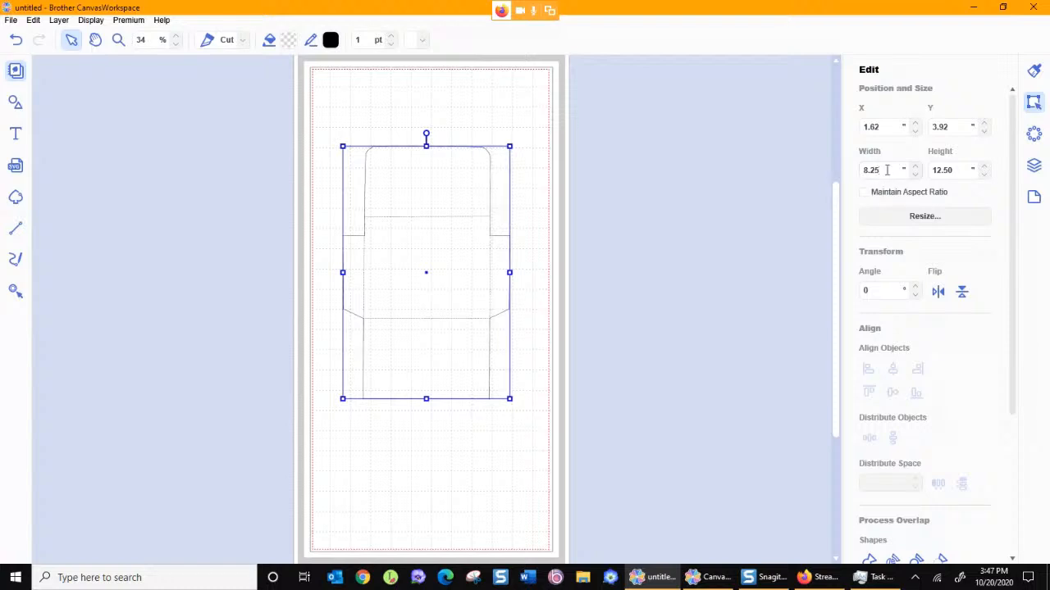
{"action": "left_click", "coordinate": [653, 213]}
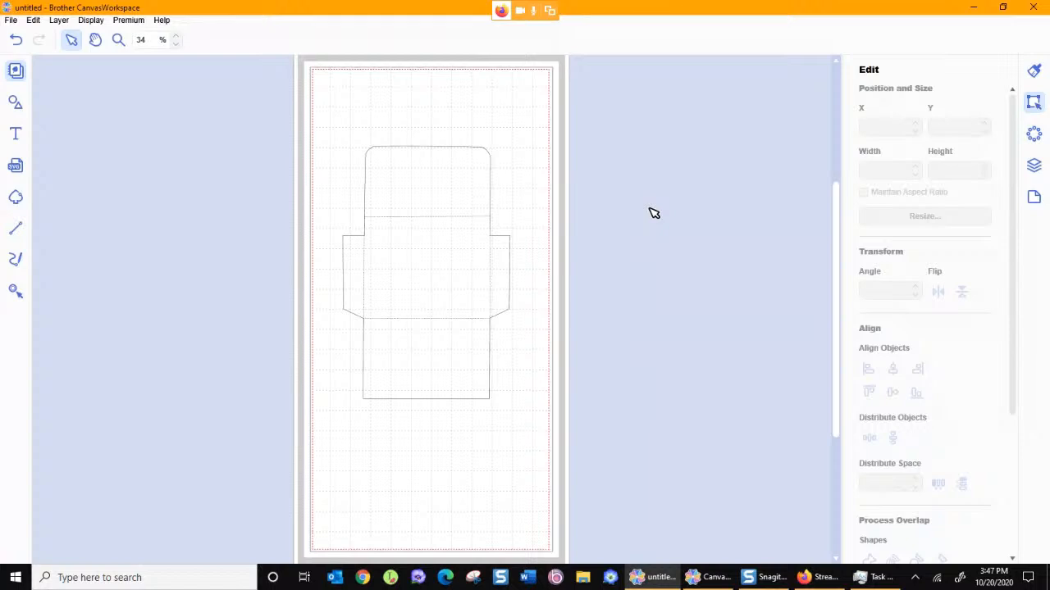
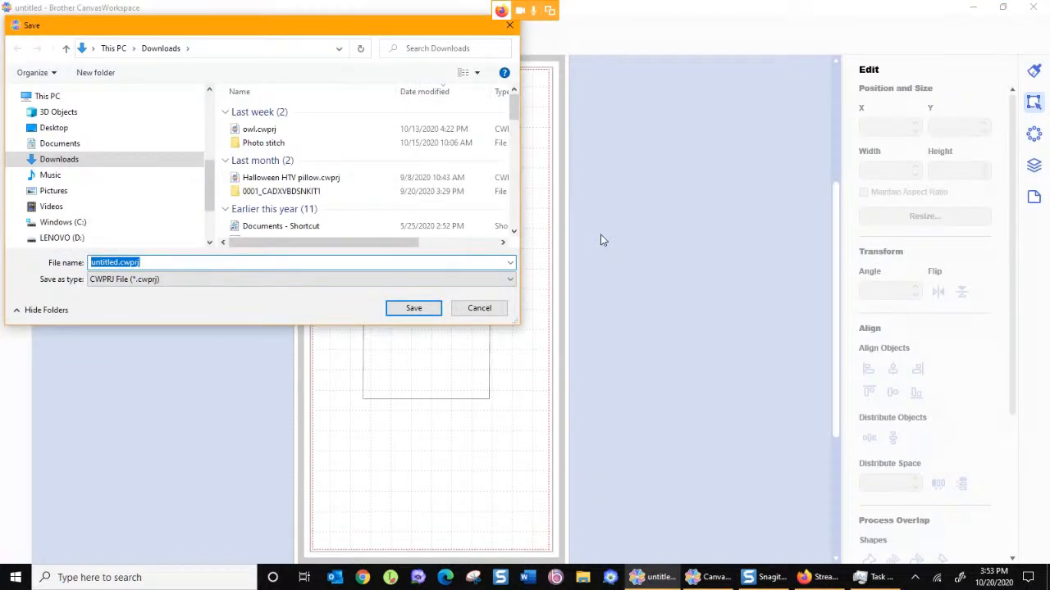
- Save the project in Downloads as the CWPRJ file "envelope"
{"action": "type", "text": "envelope"}
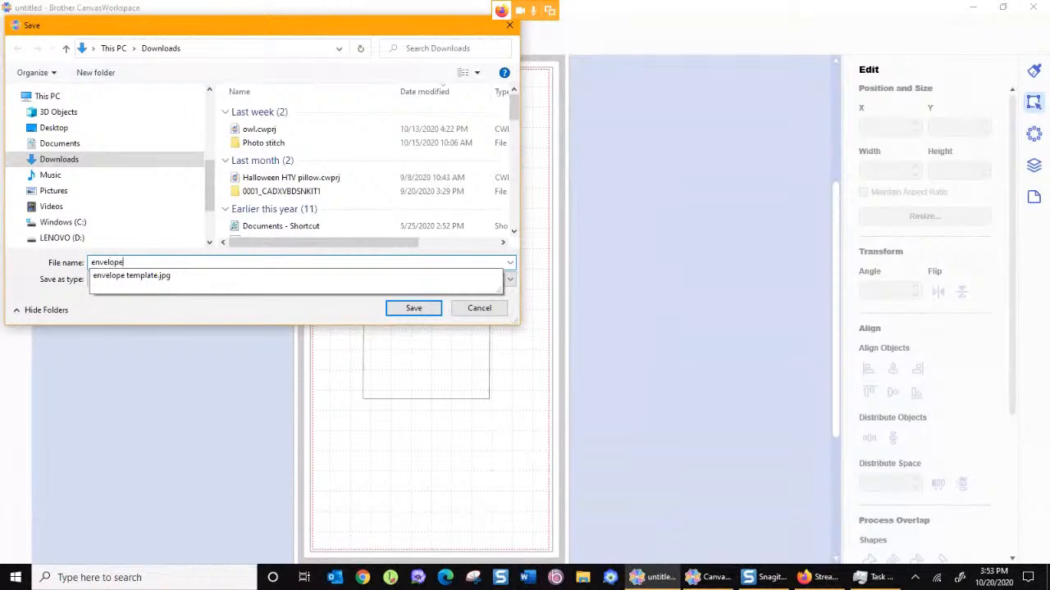
{"action": "left_click", "coordinate": [413, 309]}
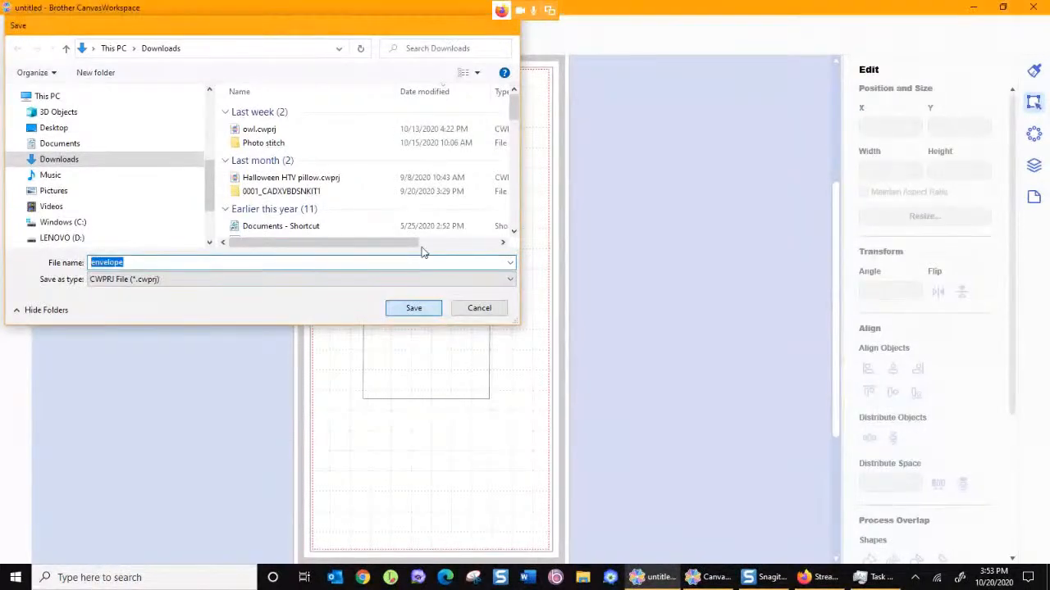
- View the available FCM file export and transfer methods without exporting
{"action": "left_click", "coordinate": [11, 19]}
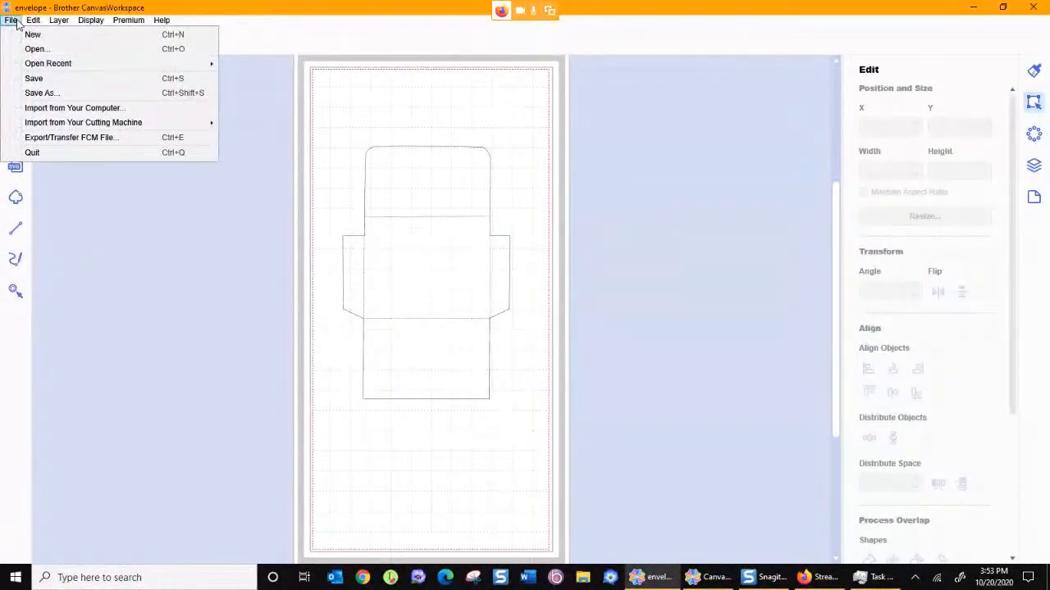
{"action": "left_click", "coordinate": [43, 142]}
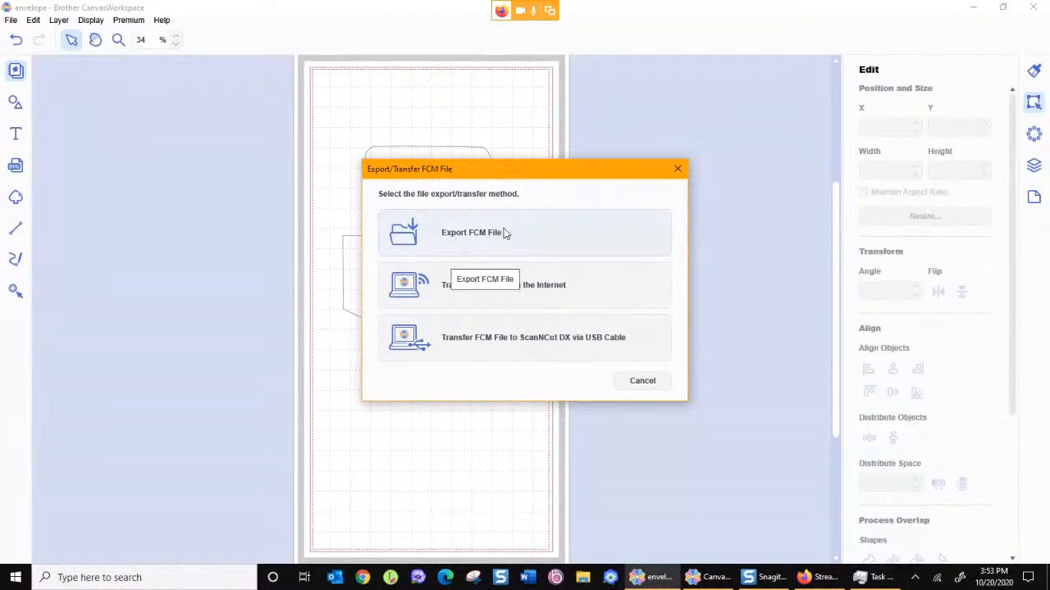
{"action": "left_click", "coordinate": [646, 384]}
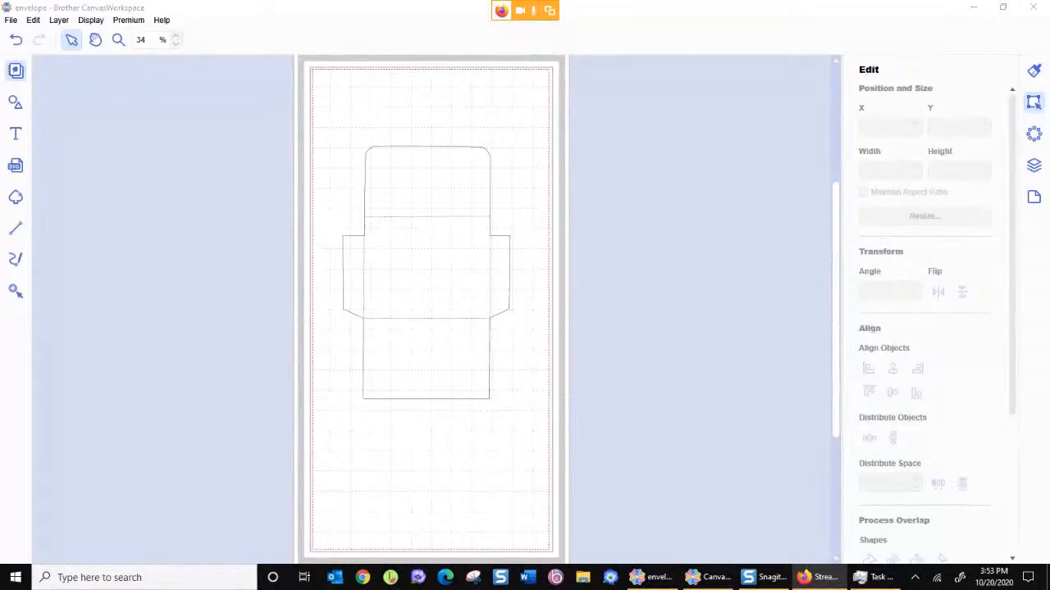
- Create a new project and set its artboard size to 12" x 12"
{"action": "left_click", "coordinate": [12, 21]}
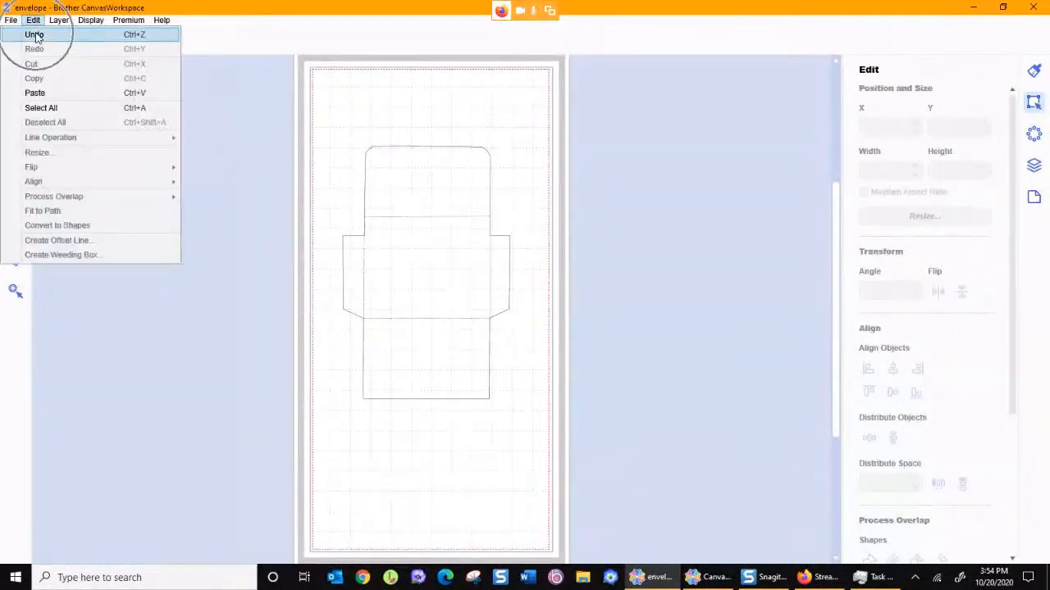
{"action": "left_click", "coordinate": [33, 34]}
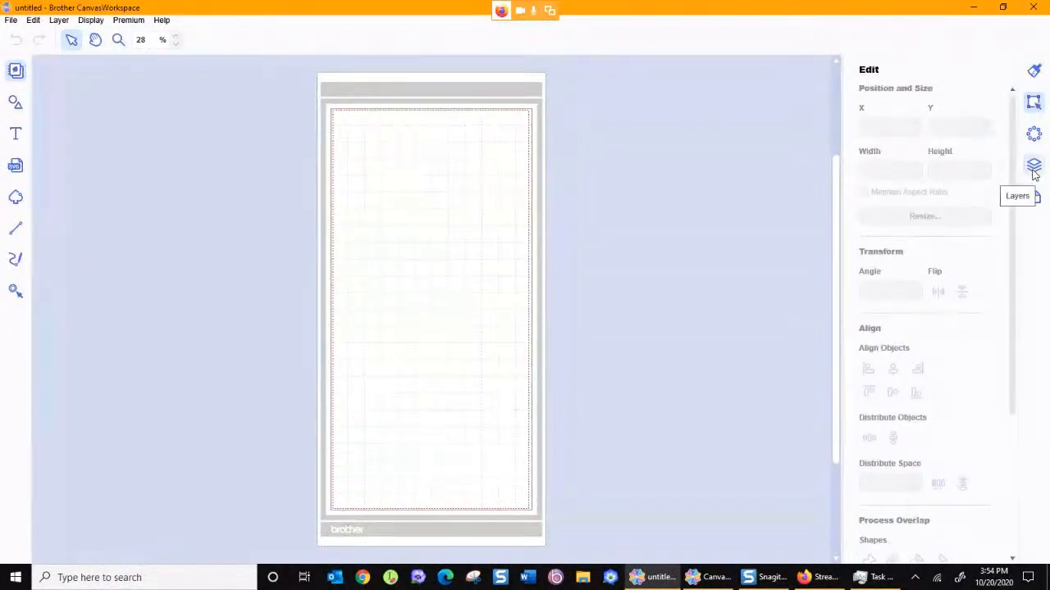
{"action": "left_click", "coordinate": [1033, 197]}
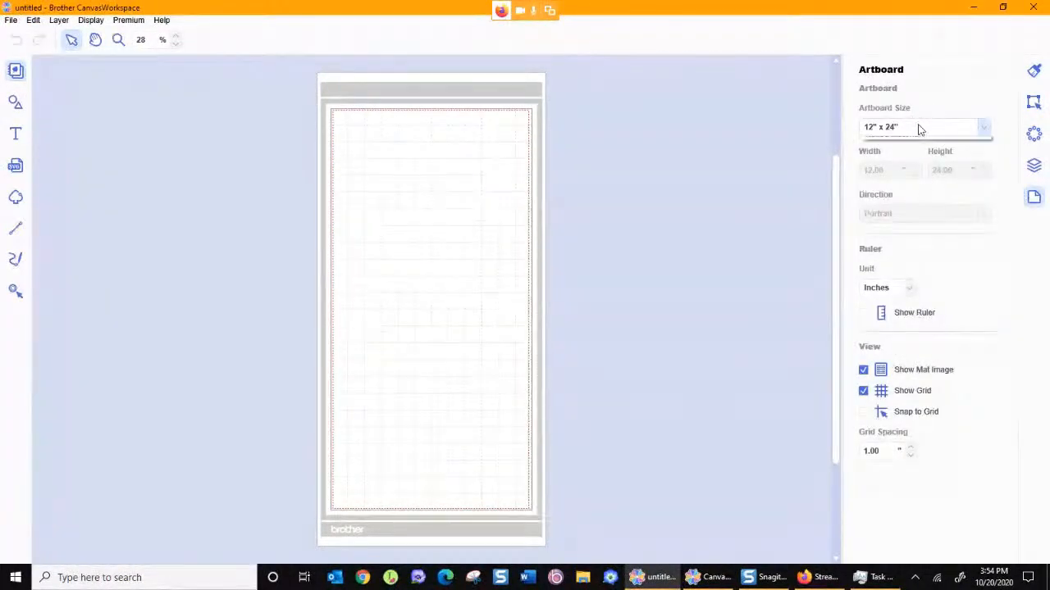
{"action": "left_click", "coordinate": [918, 128]}
{"action": "left_click", "coordinate": [920, 142]}
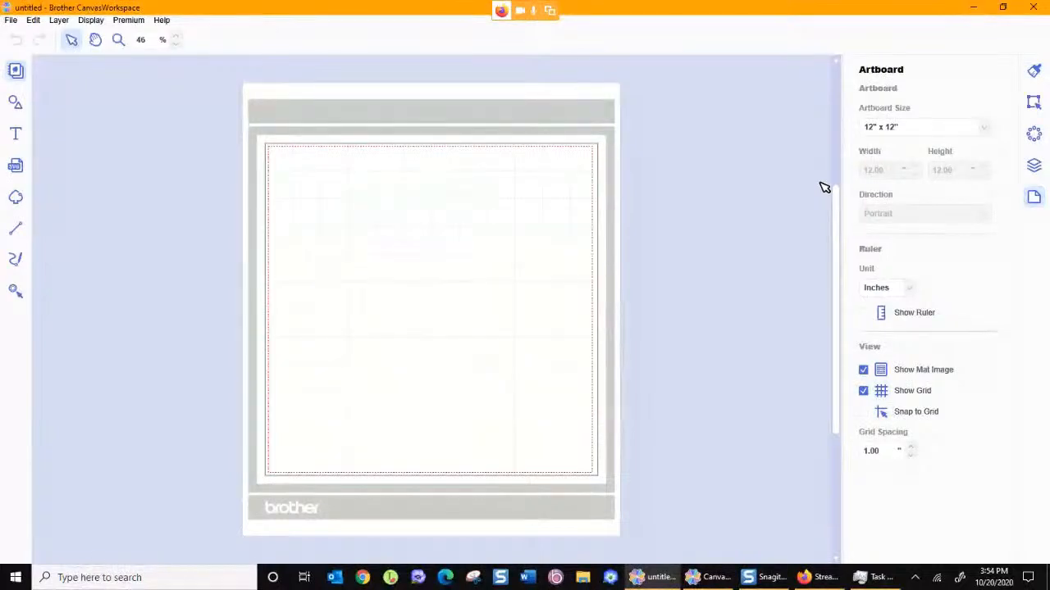
- Load the image scanned by the cutting machine into Image Tracing
{"action": "left_click", "coordinate": [15, 198]}
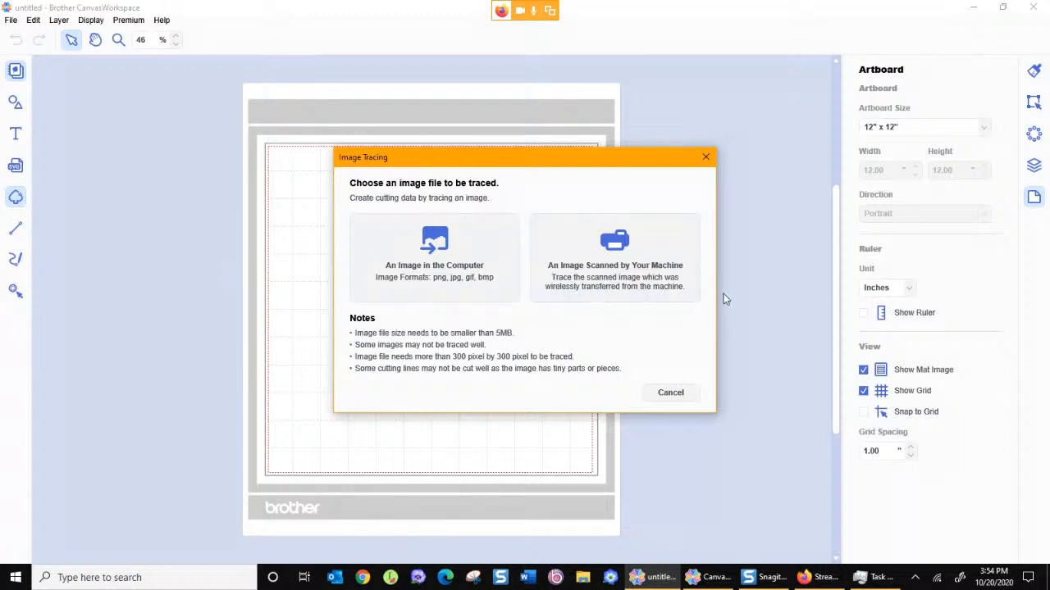
{"action": "left_click", "coordinate": [587, 265]}
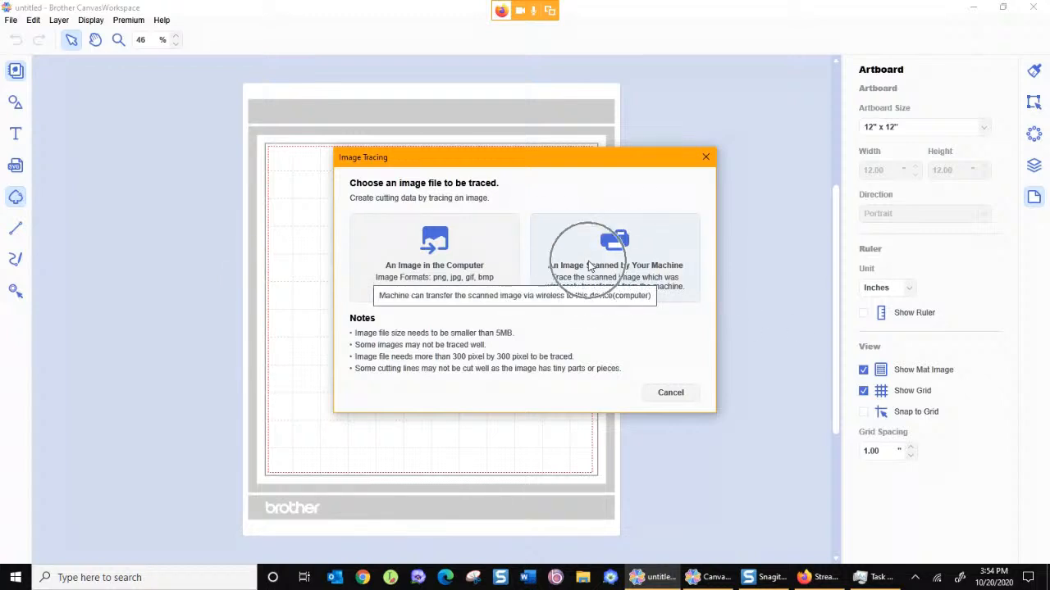
{"action": "left_click", "coordinate": [587, 265]}
{"action": "left_click", "coordinate": [587, 265]}
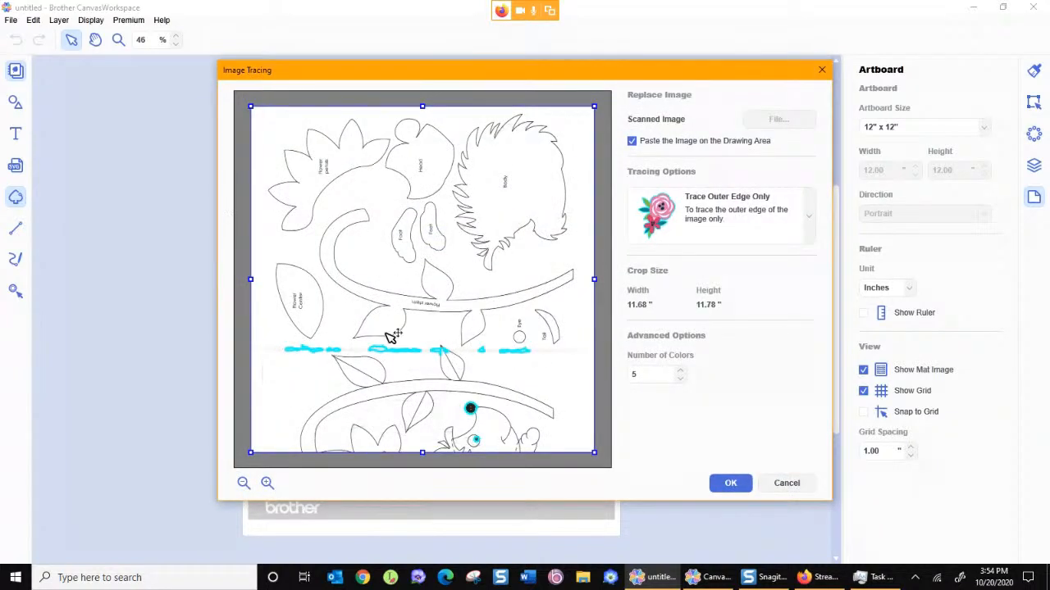
- Crop the tracing area around the upper pattern pieces to about 11.02" x 8.74"
{"action": "left_click_drag", "start_coordinate": [421, 453], "coordinate": [421, 366]}
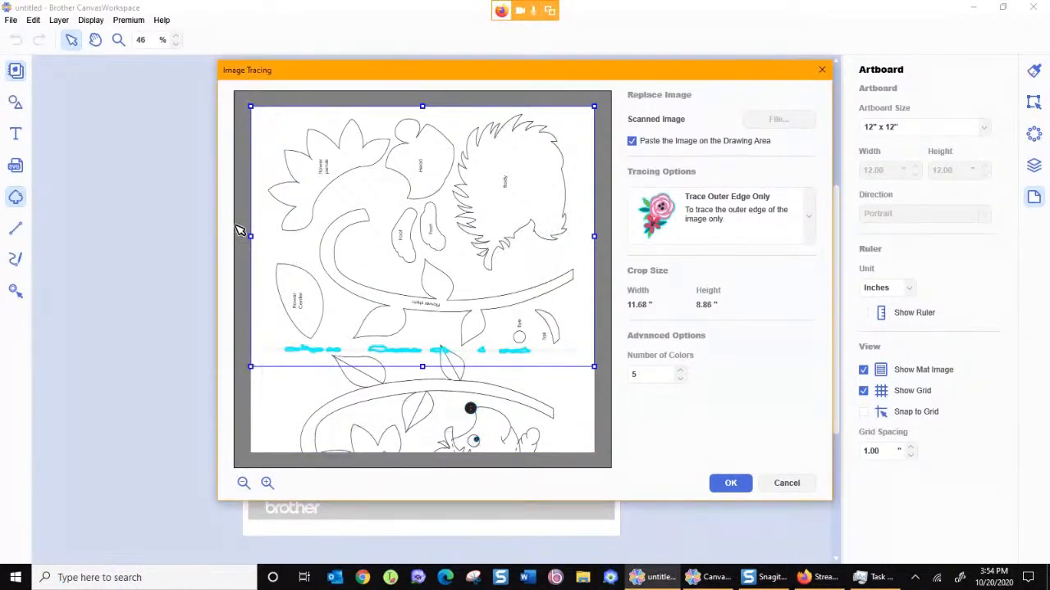
{"action": "left_click_drag", "start_coordinate": [250, 236], "coordinate": [260, 237]}
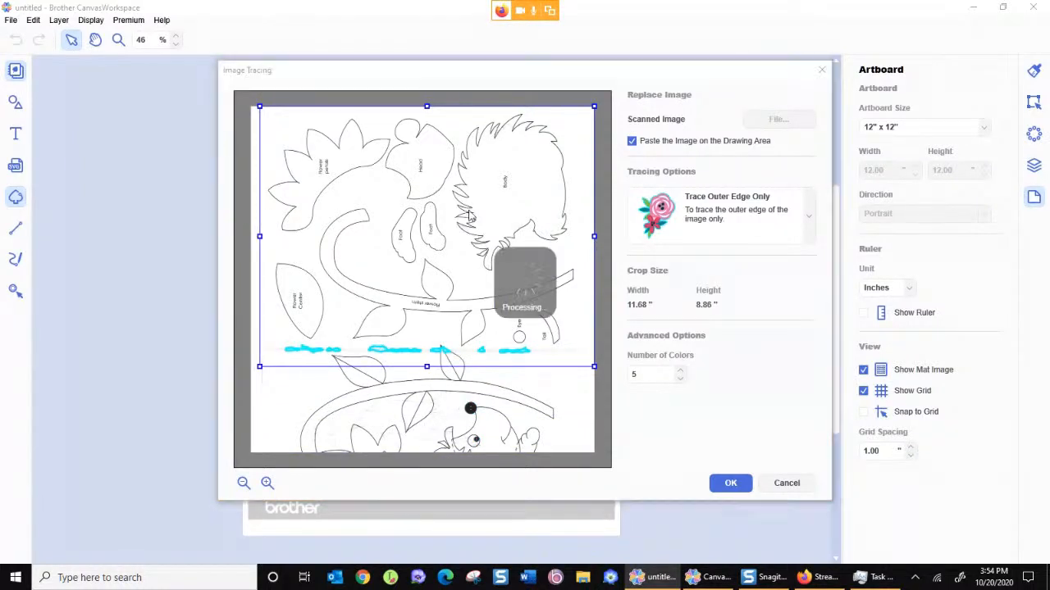
{"action": "left_click_drag", "start_coordinate": [594, 237], "coordinate": [583, 237]}
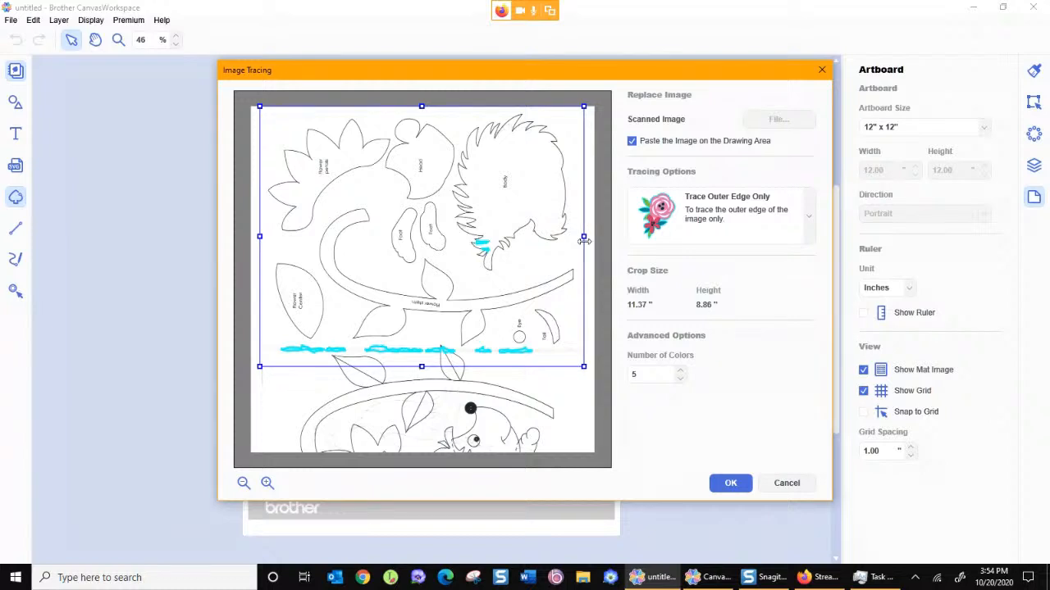
{"action": "left_click_drag", "start_coordinate": [421, 107], "coordinate": [421, 109]}
- Try between 3 and 7 colors for the outer edge trace, ending at 4
{"action": "left_click", "coordinate": [680, 380]}
{"action": "left_click", "coordinate": [680, 380]}
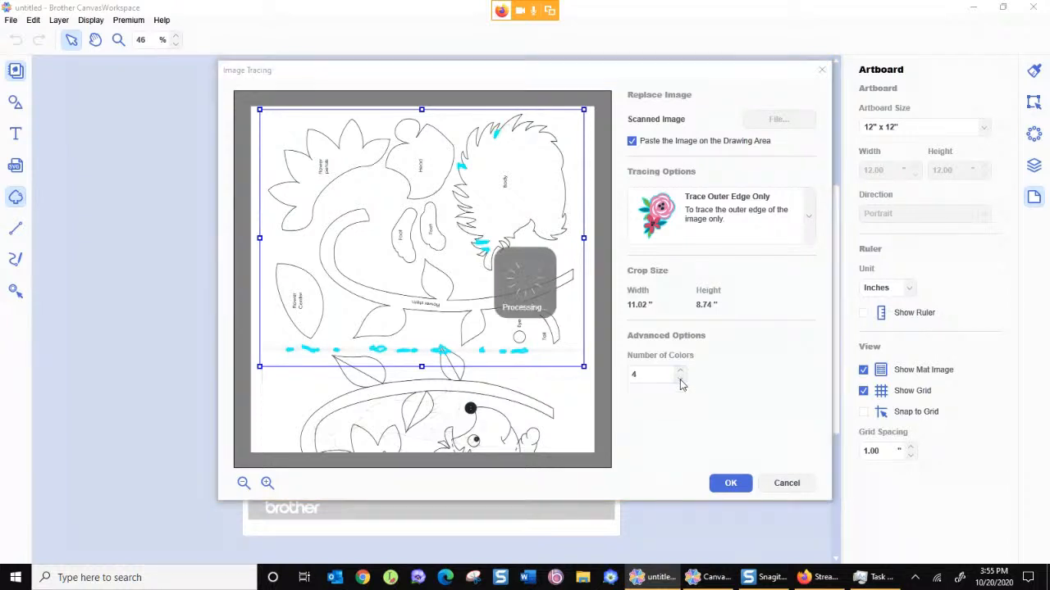
{"action": "left_click", "coordinate": [679, 377]}
{"action": "left_click", "coordinate": [679, 372]}
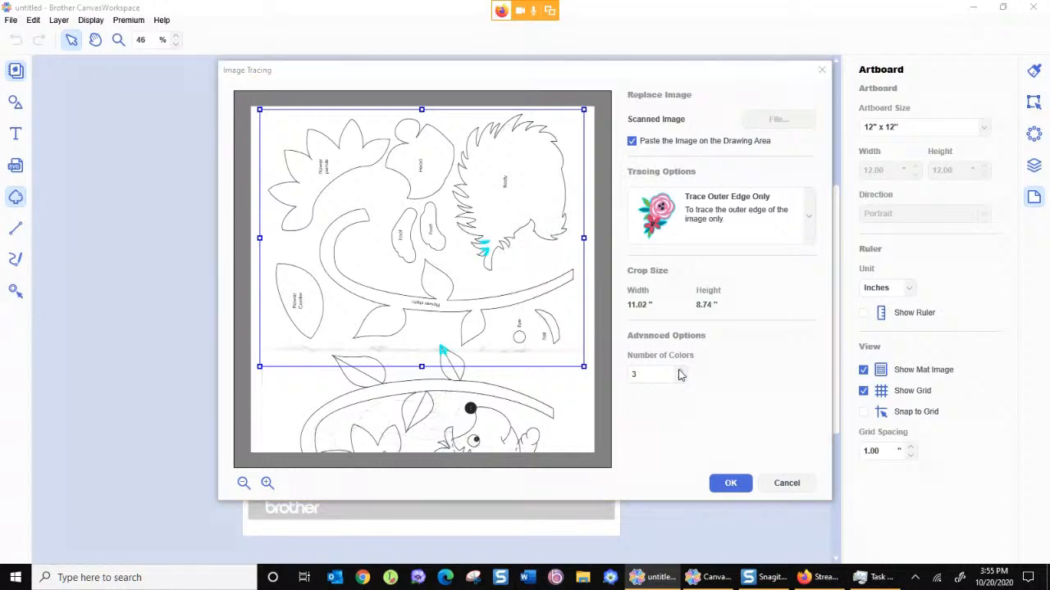
{"action": "left_click", "coordinate": [679, 373]}
{"action": "left_click", "coordinate": [679, 372]}
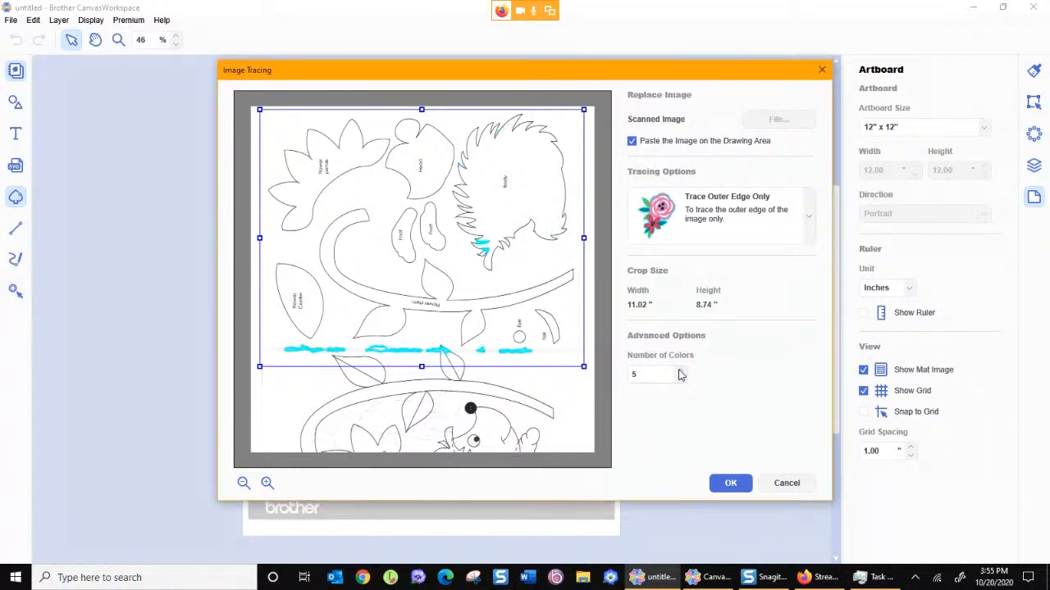
{"action": "left_click", "coordinate": [679, 372]}
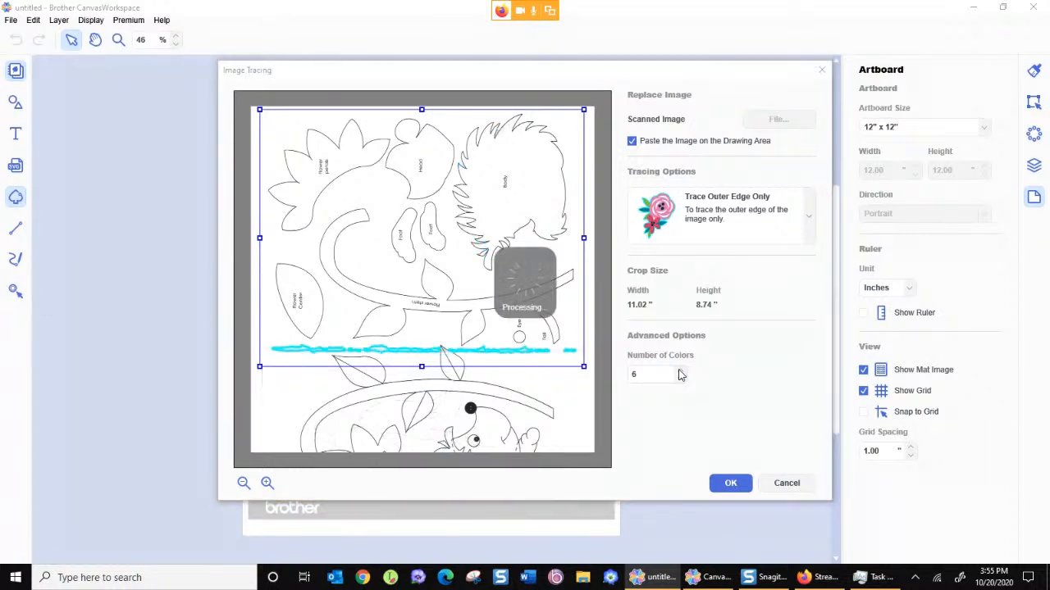
{"action": "left_click", "coordinate": [679, 372]}
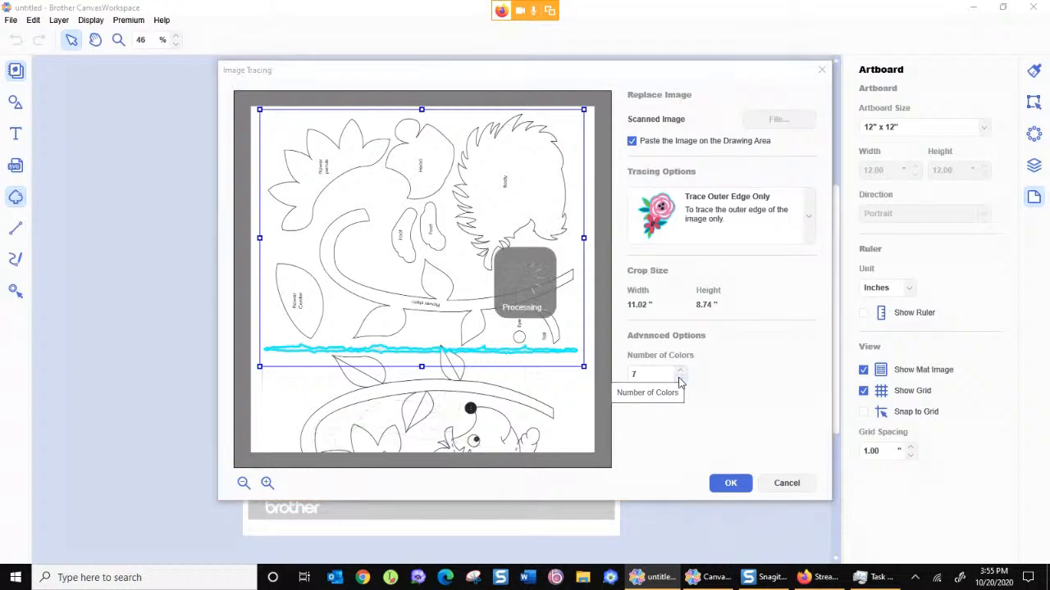
{"action": "left_click", "coordinate": [679, 379]}
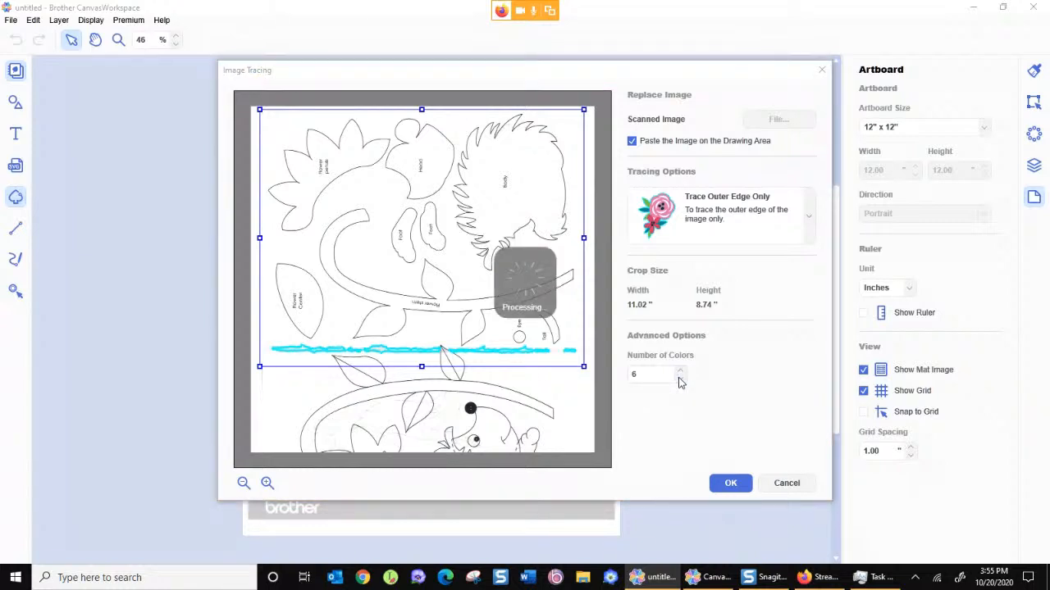
{"action": "left_click", "coordinate": [679, 379]}
{"action": "left_click", "coordinate": [679, 379]}
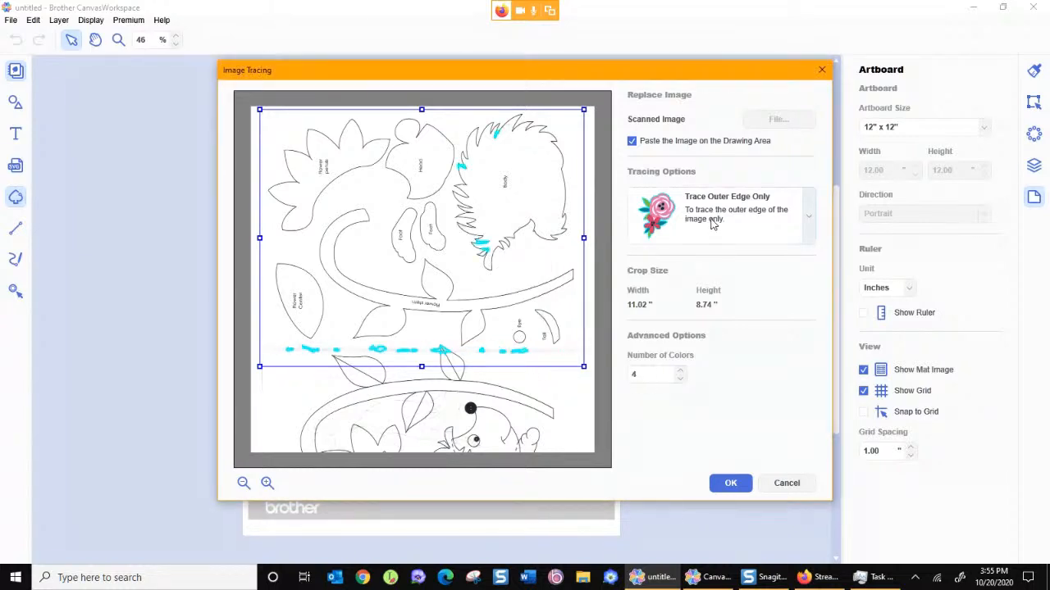
- Try Trace Areas by Color, and change the tracing option to Enhanced Image Tracing
{"action": "left_click", "coordinate": [712, 225]}
{"action": "left_click", "coordinate": [713, 312]}
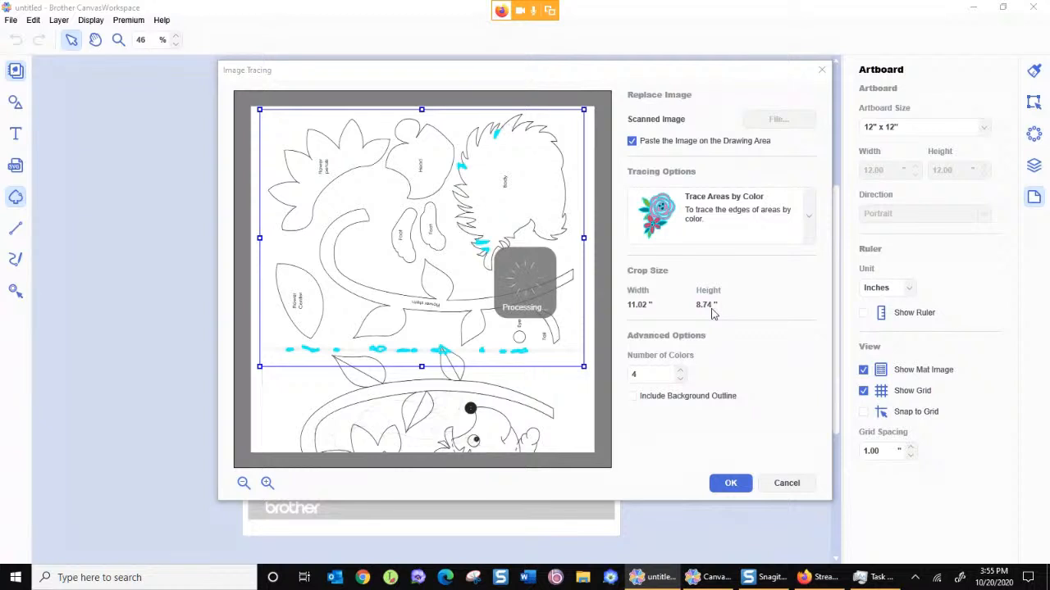
{"action": "left_click", "coordinate": [763, 229]}
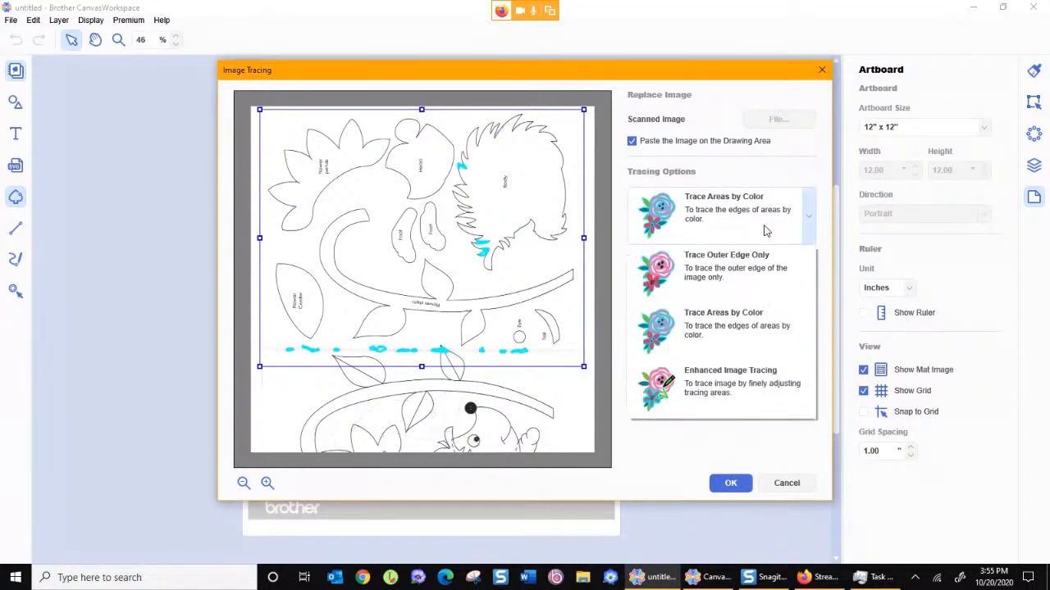
{"action": "left_click", "coordinate": [738, 384]}
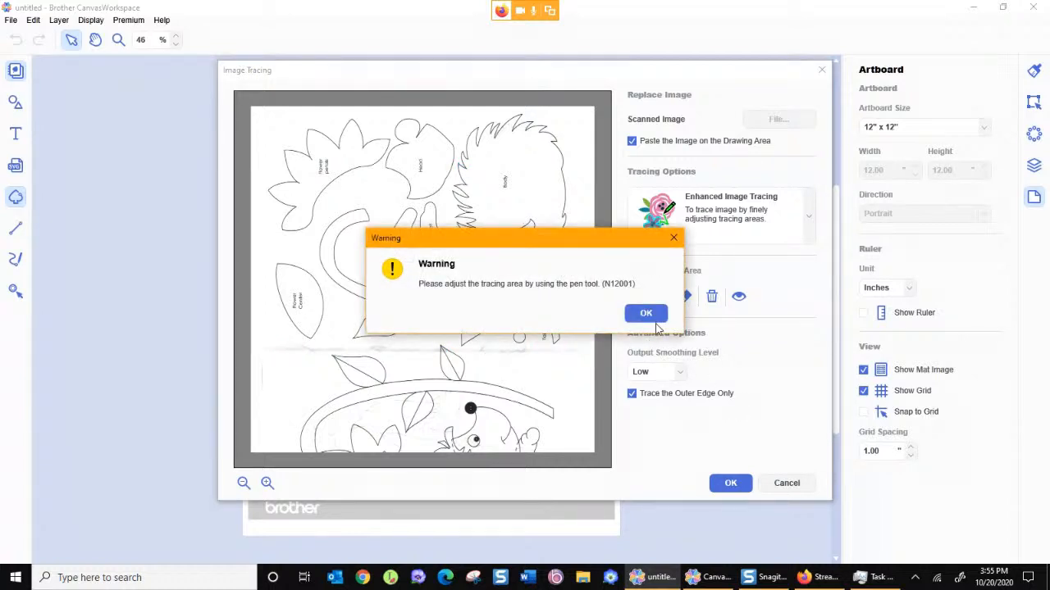
{"action": "left_click", "coordinate": [645, 316]}
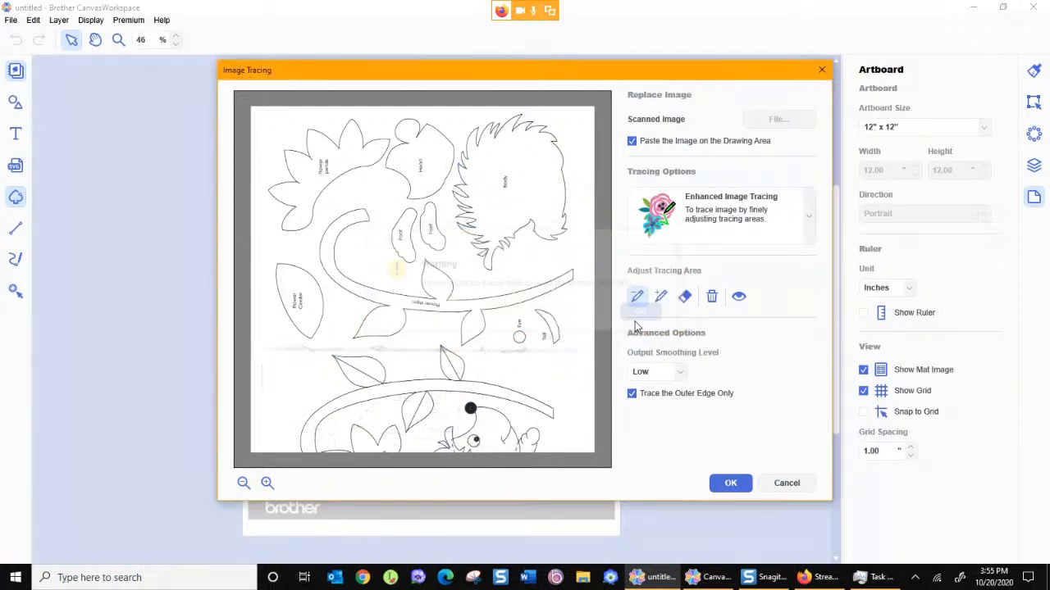
- Draw an include line with the plus pen around the whole set of upper pattern pieces
{"action": "left_click", "coordinate": [266, 484]}
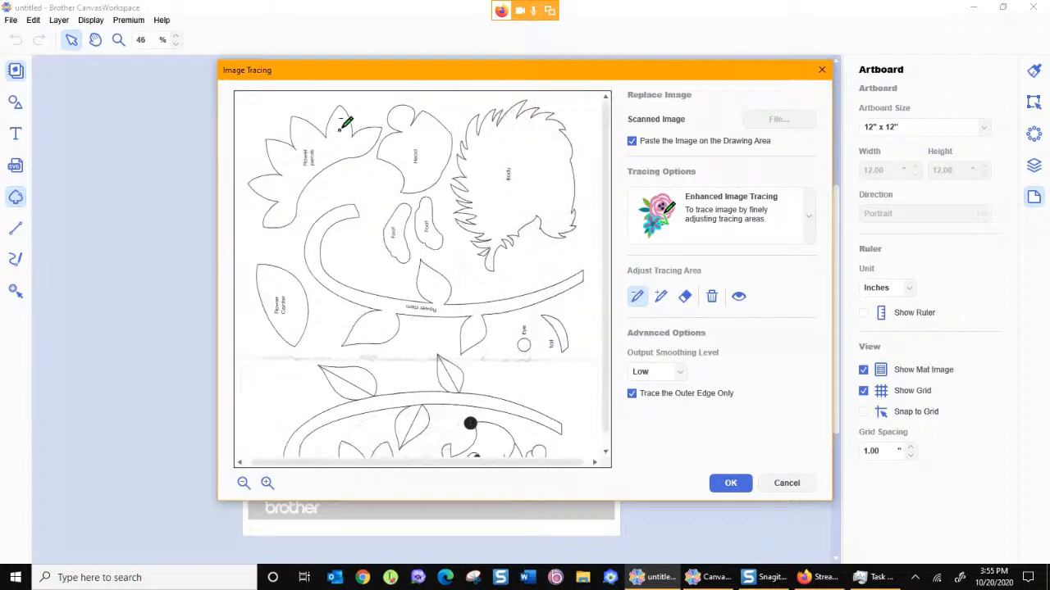
{"action": "left_click", "coordinate": [268, 484]}
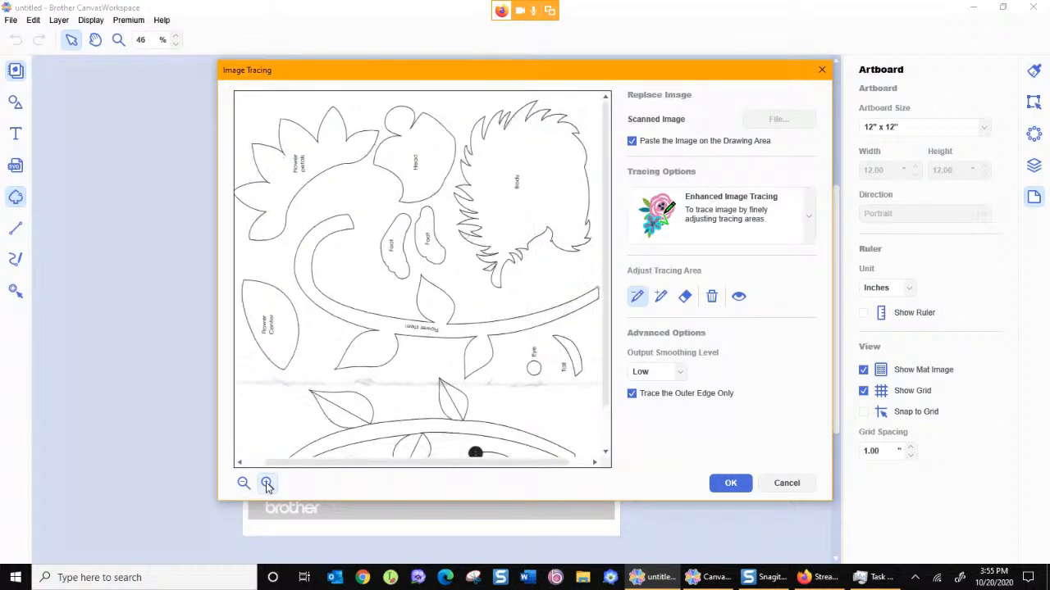
{"action": "left_click", "coordinate": [660, 296]}
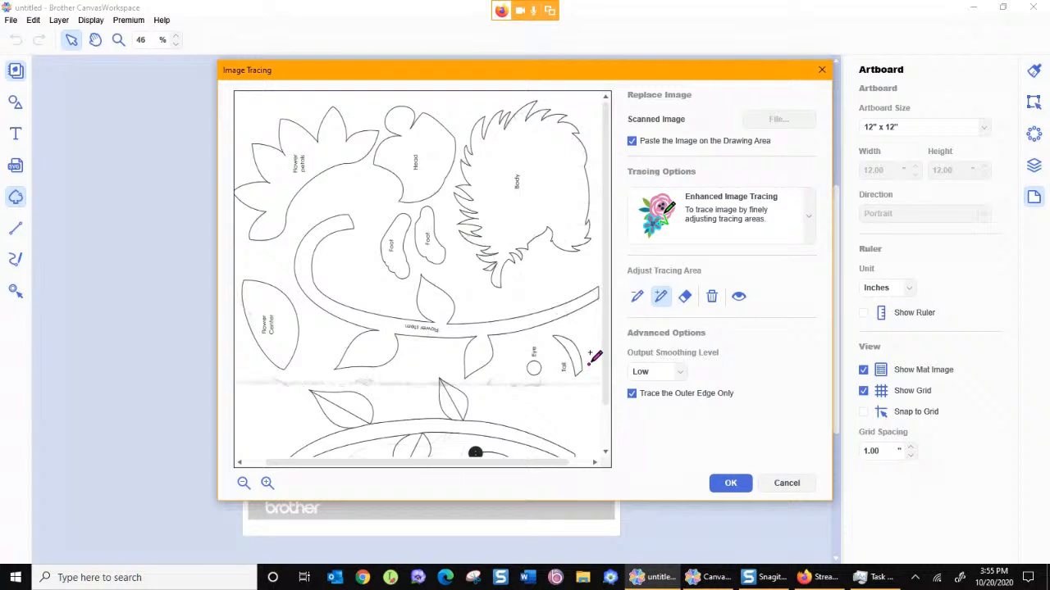
{"action": "mouse_move", "coordinate": [590, 365]}
{"action": "left_mouse_down"}
{"action": "mouse_move", "coordinate": [529, 394]}
{"action": "mouse_move", "coordinate": [426, 369]}
{"action": "mouse_move", "coordinate": [363, 384]}
{"action": "mouse_move", "coordinate": [266, 370]}
{"action": "mouse_move", "coordinate": [247, 354]}
{"action": "mouse_move", "coordinate": [238, 312]}
{"action": "mouse_move", "coordinate": [231, 187]}
{"action": "mouse_move", "coordinate": [249, 132]}
{"action": "mouse_move", "coordinate": [324, 96]}
{"action": "mouse_move", "coordinate": [560, 94]}
{"action": "mouse_move", "coordinate": [598, 145]}
{"action": "mouse_move", "coordinate": [591, 373]}
{"action": "left_mouse_up"}
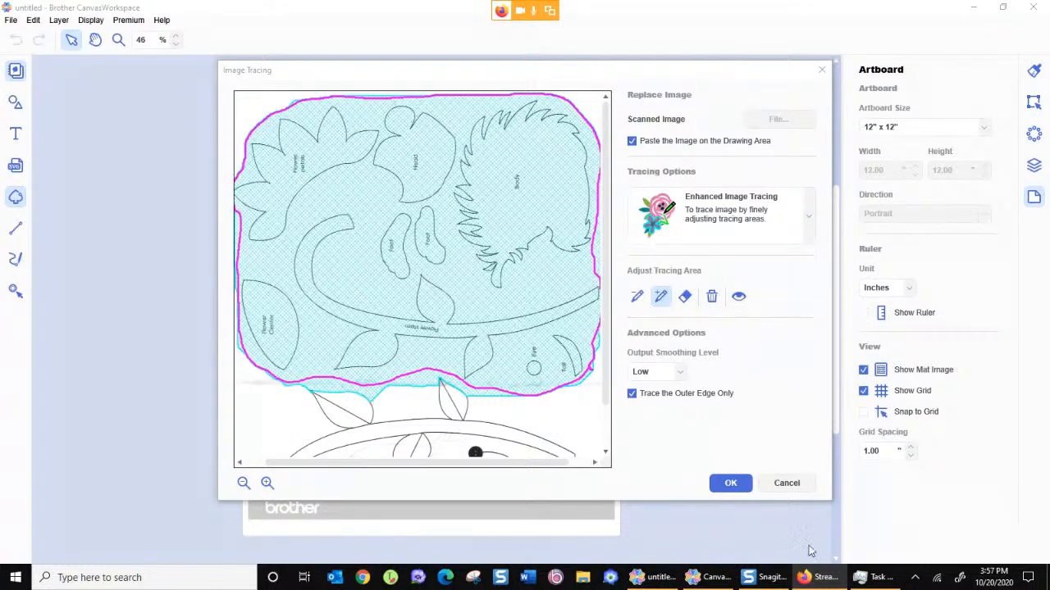
- Draw exclusion lines with the minus pen around and just inside the gap beside the Flower Center piece
{"action": "left_click", "coordinate": [636, 297]}
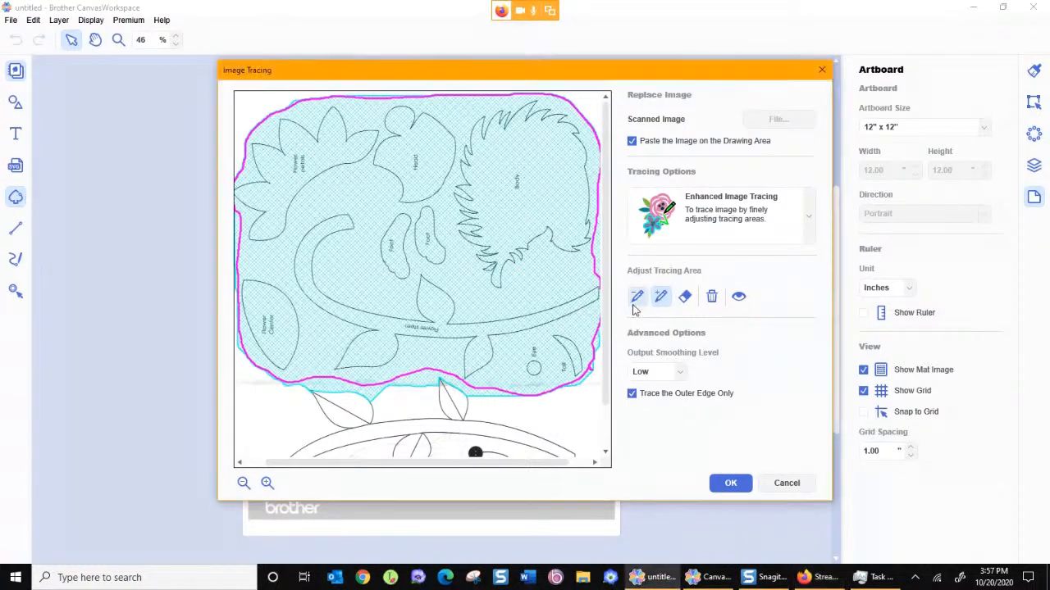
{"action": "mouse_move", "coordinate": [304, 379]}
{"action": "left_mouse_down"}
{"action": "mouse_move", "coordinate": [300, 309]}
{"action": "mouse_move", "coordinate": [264, 274]}
{"action": "left_mouse_up"}
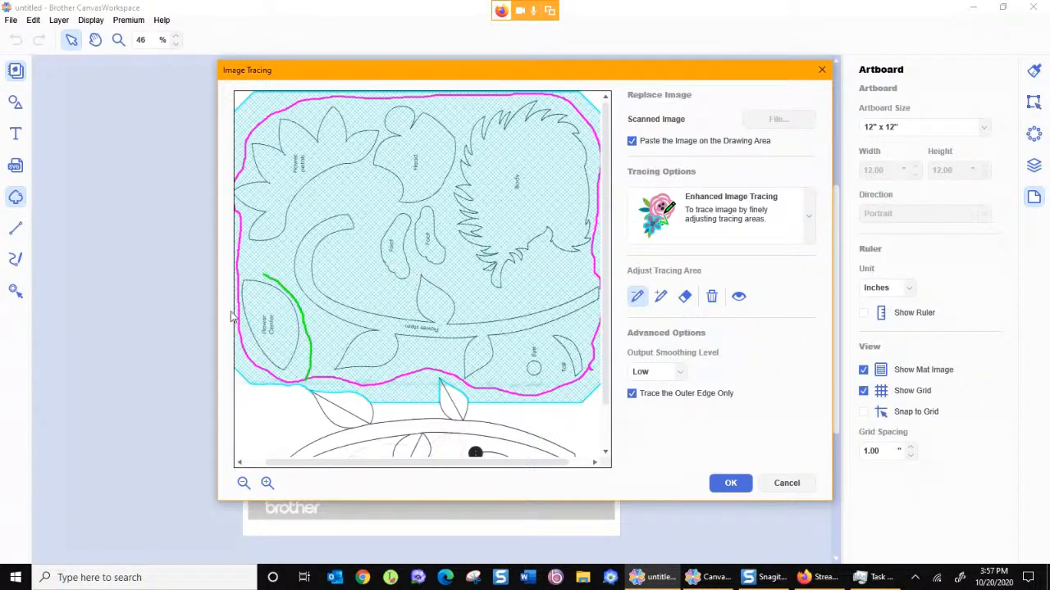
{"action": "left_click_drag", "start_coordinate": [261, 273], "coordinate": [237, 269]}
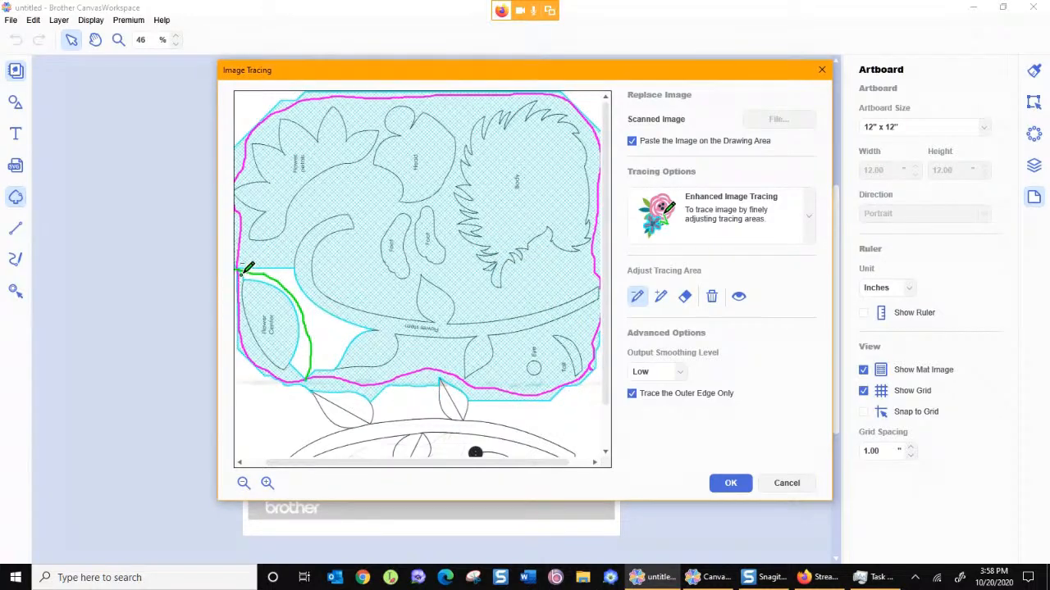
{"action": "mouse_move", "coordinate": [245, 273]}
{"action": "left_mouse_down"}
{"action": "mouse_move", "coordinate": [242, 314]}
{"action": "mouse_move", "coordinate": [254, 343]}
{"action": "mouse_move", "coordinate": [280, 369]}
{"action": "mouse_move", "coordinate": [299, 363]}
{"action": "left_mouse_up"}
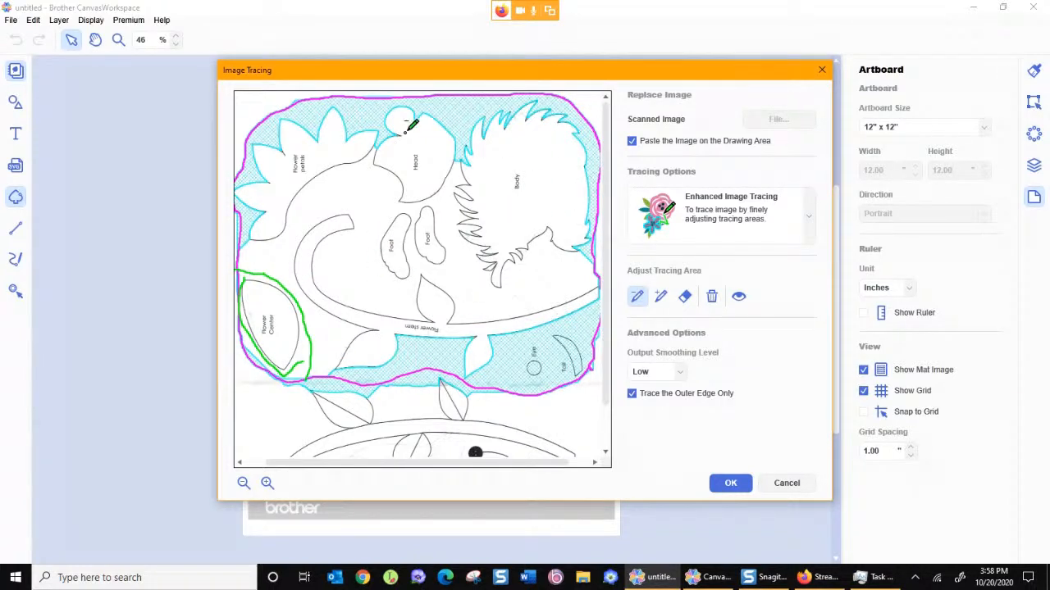
- Draw an include line with the plus pen along the outer side of the Flower stem and around its lower leaves
{"action": "left_click", "coordinate": [660, 296]}
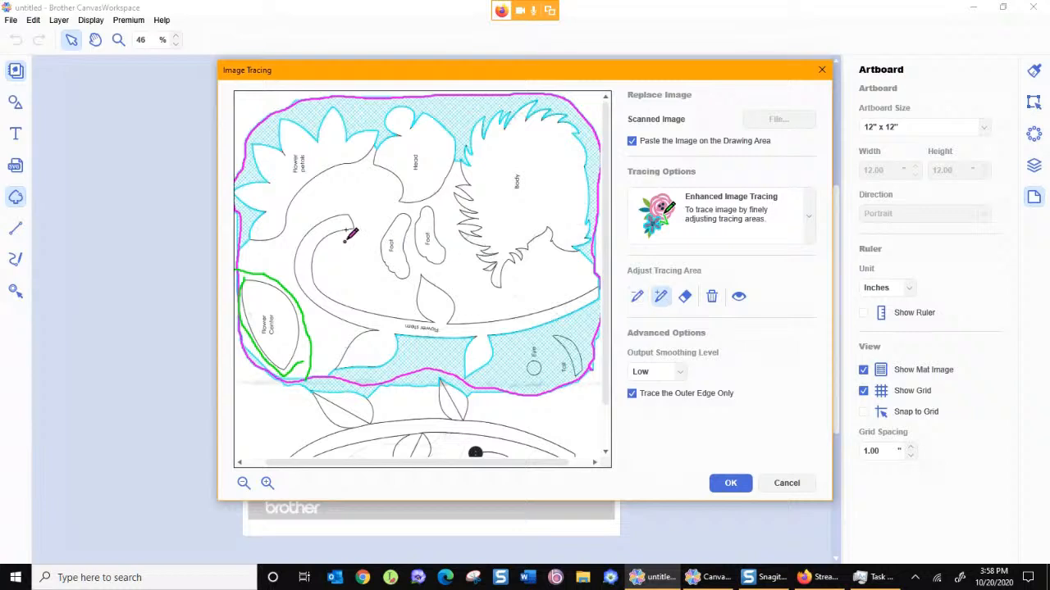
{"action": "mouse_move", "coordinate": [301, 229]}
{"action": "left_mouse_down"}
{"action": "mouse_move", "coordinate": [291, 269]}
{"action": "mouse_move", "coordinate": [352, 320]}
{"action": "mouse_move", "coordinate": [336, 345]}
{"action": "mouse_move", "coordinate": [344, 371]}
{"action": "mouse_move", "coordinate": [372, 370]}
{"action": "mouse_move", "coordinate": [404, 344]}
{"action": "mouse_move", "coordinate": [464, 337]}
{"action": "mouse_move", "coordinate": [469, 374]}
{"action": "mouse_move", "coordinate": [495, 360]}
{"action": "mouse_move", "coordinate": [503, 336]}
{"action": "mouse_move", "coordinate": [591, 306]}
{"action": "mouse_move", "coordinate": [598, 272]}
{"action": "left_mouse_up"}
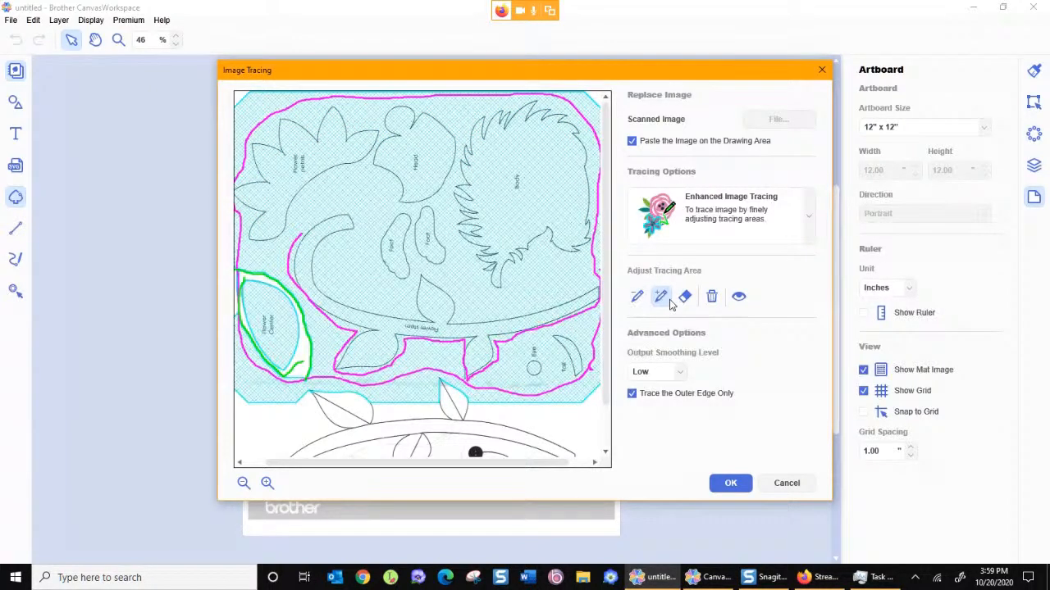
- Draw exclusion lines with the minus pen around the Flower petals piece and inside the curve of the Flower stem
{"action": "left_click", "coordinate": [636, 297]}
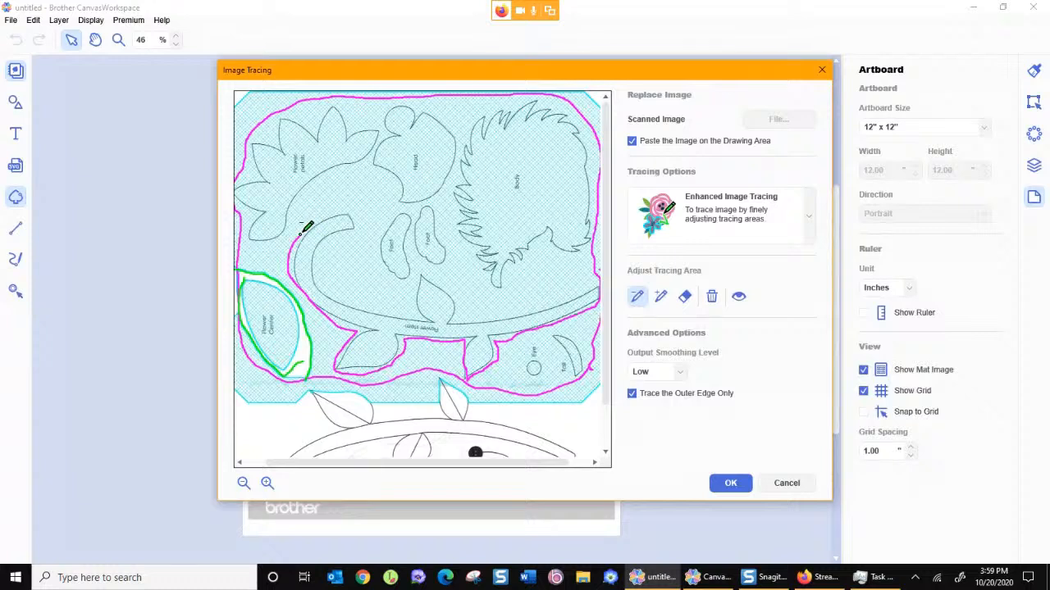
{"action": "mouse_move", "coordinate": [300, 232]}
{"action": "left_mouse_down"}
{"action": "mouse_move", "coordinate": [365, 189]}
{"action": "mouse_move", "coordinate": [376, 117]}
{"action": "mouse_move", "coordinate": [350, 130]}
{"action": "mouse_move", "coordinate": [333, 103]}
{"action": "mouse_move", "coordinate": [310, 128]}
{"action": "mouse_move", "coordinate": [285, 111]}
{"action": "mouse_move", "coordinate": [275, 144]}
{"action": "mouse_move", "coordinate": [242, 145]}
{"action": "mouse_move", "coordinate": [258, 178]}
{"action": "mouse_move", "coordinate": [227, 194]}
{"action": "mouse_move", "coordinate": [251, 215]}
{"action": "mouse_move", "coordinate": [243, 233]}
{"action": "mouse_move", "coordinate": [253, 246]}
{"action": "mouse_move", "coordinate": [278, 239]}
{"action": "mouse_move", "coordinate": [335, 173]}
{"action": "mouse_move", "coordinate": [376, 154]}
{"action": "left_mouse_up"}
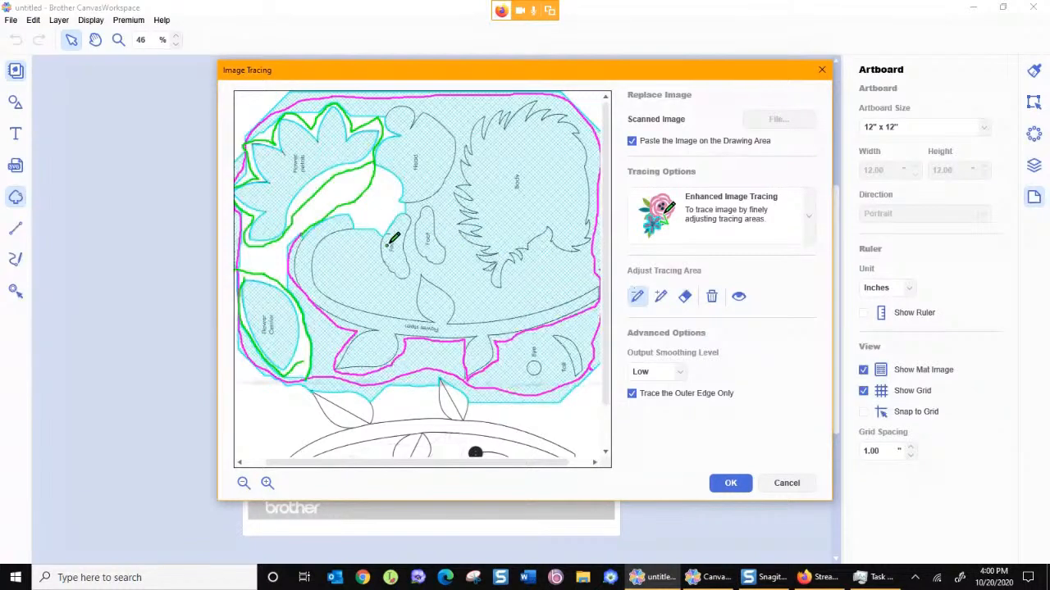
{"action": "mouse_move", "coordinate": [357, 229]}
{"action": "left_mouse_down"}
{"action": "mouse_move", "coordinate": [334, 244]}
{"action": "mouse_move", "coordinate": [326, 266]}
{"action": "mouse_move", "coordinate": [342, 287]}
{"action": "mouse_move", "coordinate": [407, 309]}
{"action": "mouse_move", "coordinate": [416, 274]}
{"action": "mouse_move", "coordinate": [384, 270]}
{"action": "mouse_move", "coordinate": [378, 227]}
{"action": "mouse_move", "coordinate": [357, 230]}
{"action": "left_mouse_up"}
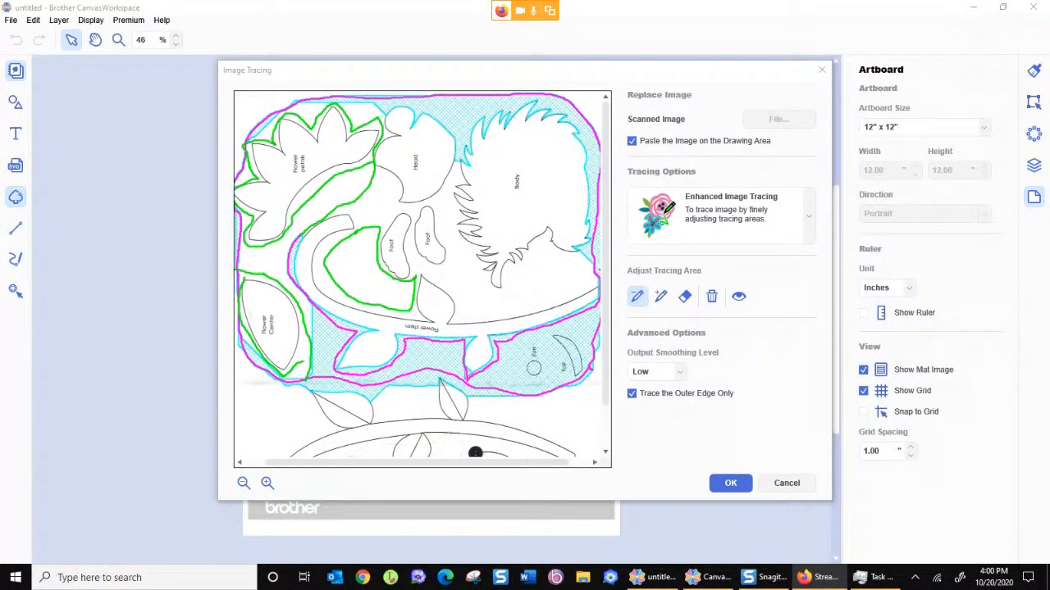
- Draw an include line with the plus pen along the inner side of the Flower stem and around its upper leaf
{"action": "left_click", "coordinate": [660, 296]}
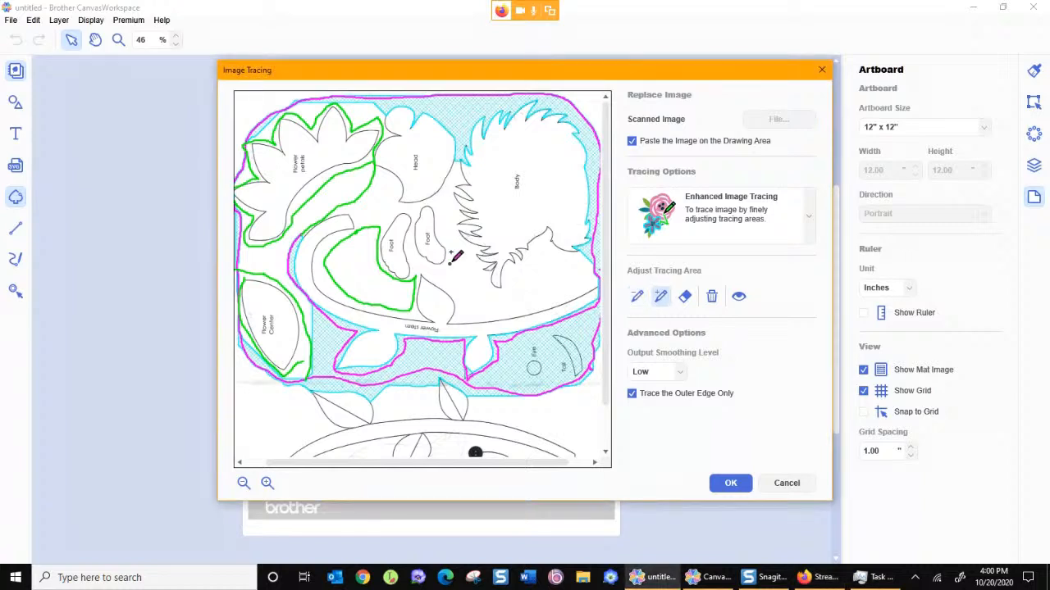
{"action": "mouse_move", "coordinate": [305, 228]}
{"action": "left_mouse_down"}
{"action": "mouse_move", "coordinate": [345, 210]}
{"action": "mouse_move", "coordinate": [356, 221]}
{"action": "mouse_move", "coordinate": [317, 267]}
{"action": "mouse_move", "coordinate": [319, 285]}
{"action": "mouse_move", "coordinate": [348, 309]}
{"action": "mouse_move", "coordinate": [410, 318]}
{"action": "mouse_move", "coordinate": [423, 270]}
{"action": "mouse_move", "coordinate": [463, 316]}
{"action": "mouse_move", "coordinate": [604, 276]}
{"action": "left_mouse_up"}
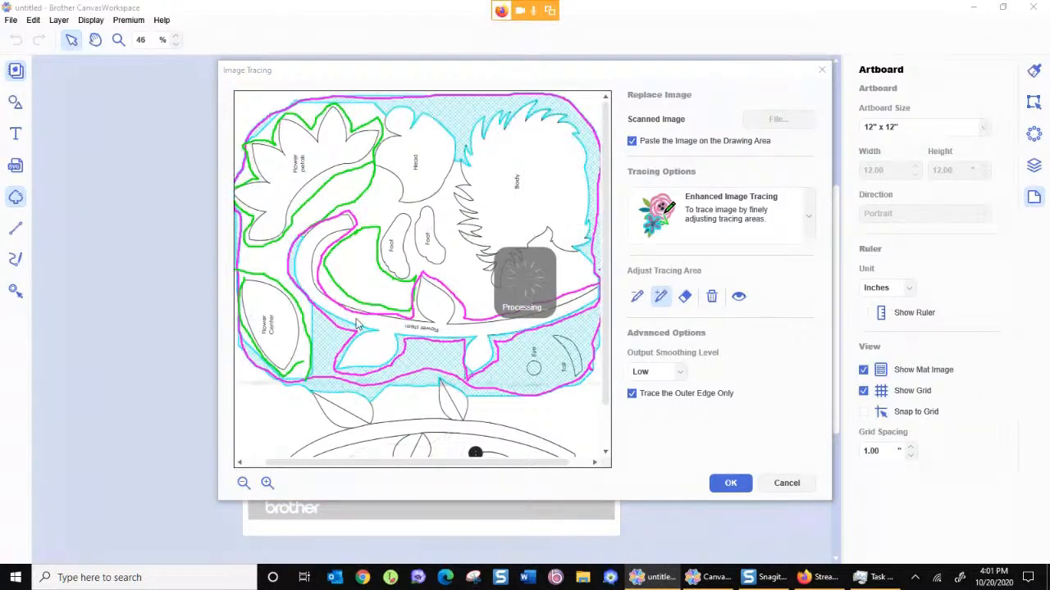
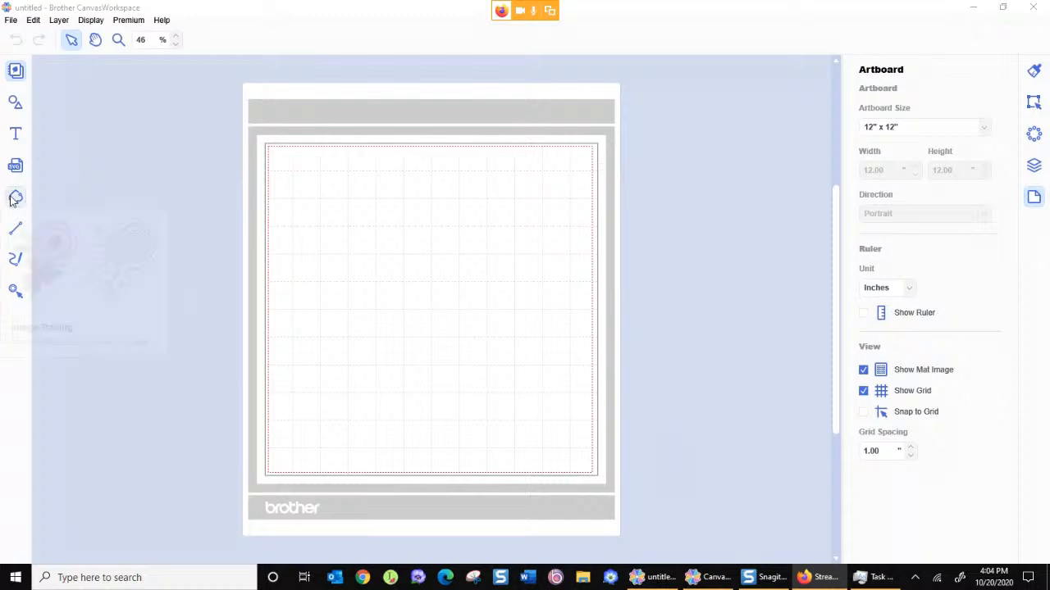
- Crop the scanned witch sheet to about 6" x 7.6" around the separate hat, head, hair and collar pieces, and choose Enhanced Image Tracing
{"action": "left_click", "coordinate": [603, 277]}
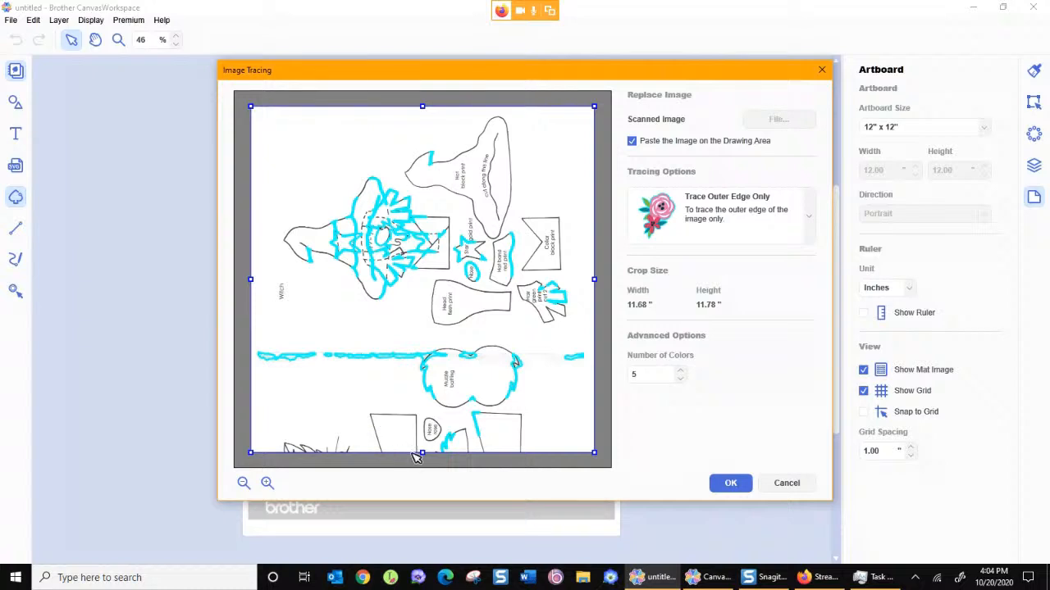
{"action": "left_click_drag", "start_coordinate": [422, 451], "coordinate": [429, 336]}
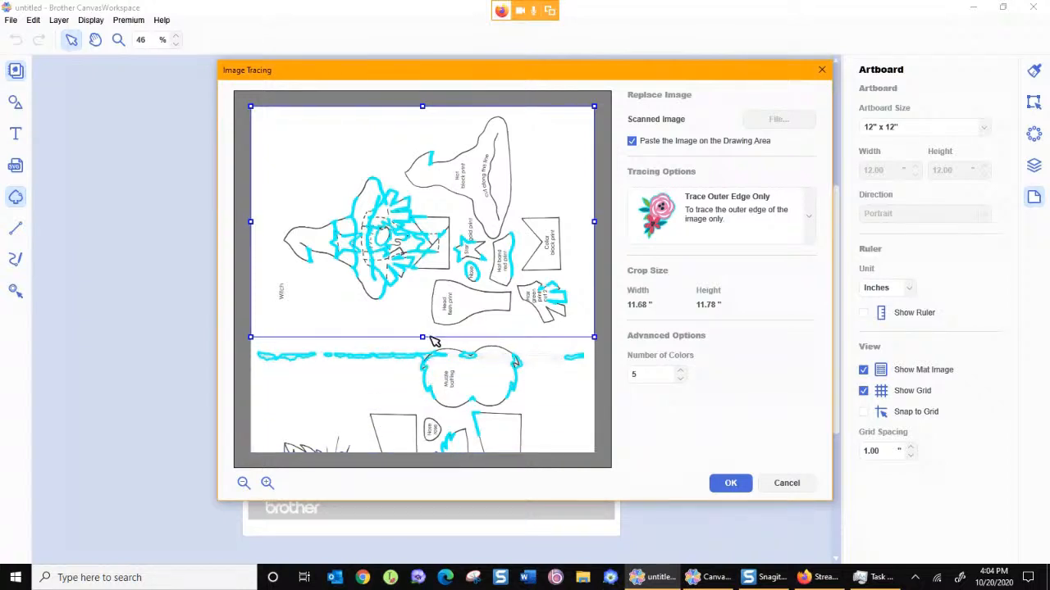
{"action": "left_click_drag", "start_coordinate": [250, 222], "coordinate": [374, 222]}
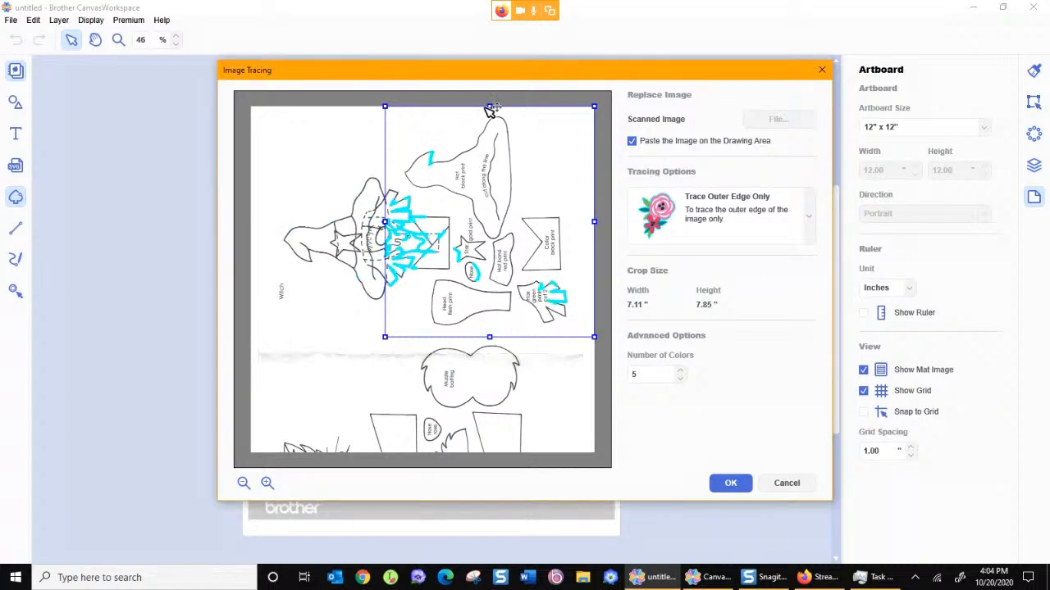
{"action": "left_click_drag", "start_coordinate": [490, 106], "coordinate": [490, 112]}
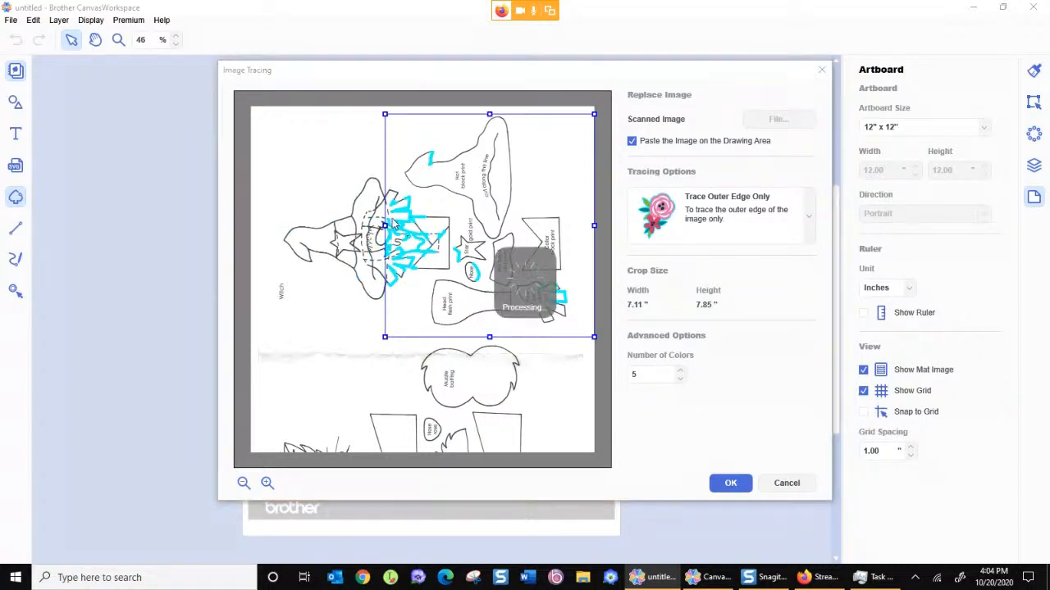
{"action": "left_click_drag", "start_coordinate": [385, 224], "coordinate": [399, 225]}
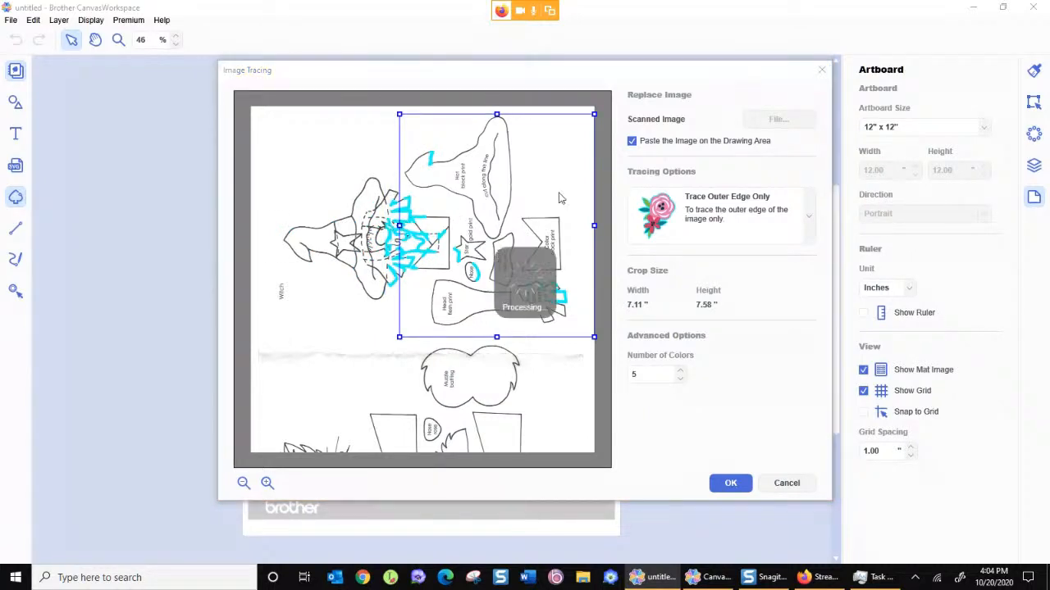
{"action": "left_click_drag", "start_coordinate": [592, 225], "coordinate": [576, 225]}
{"action": "left_click_drag", "start_coordinate": [400, 225], "coordinate": [401, 224]}
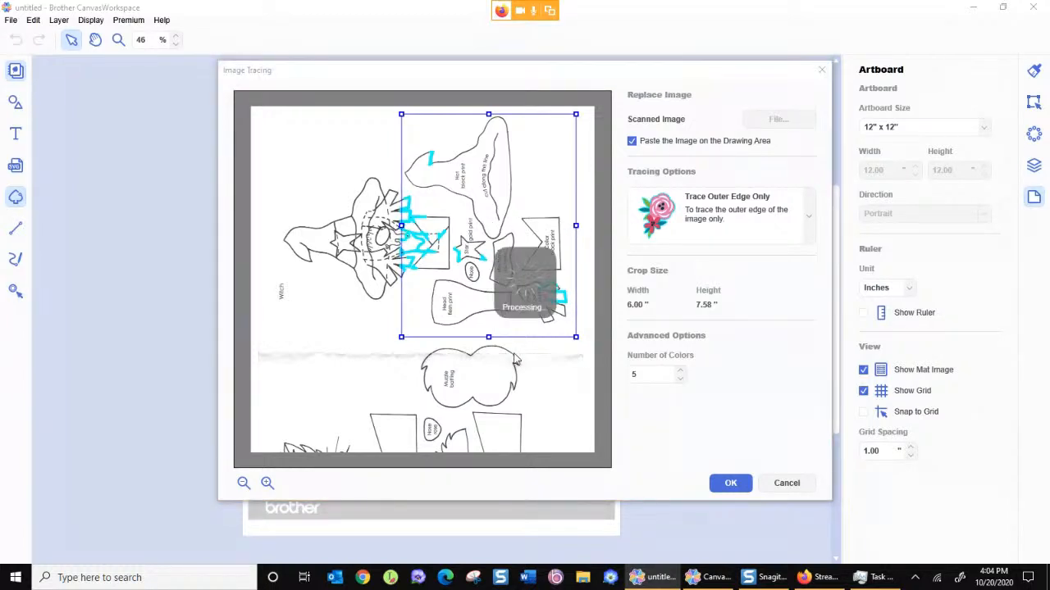
{"action": "left_click", "coordinate": [808, 225]}
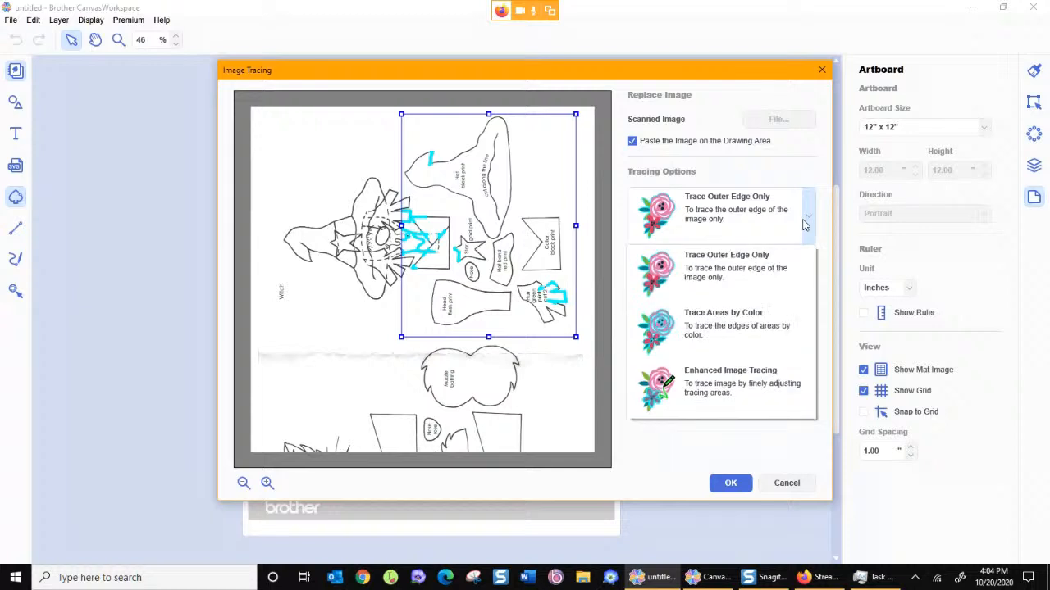
{"action": "left_click", "coordinate": [704, 392]}
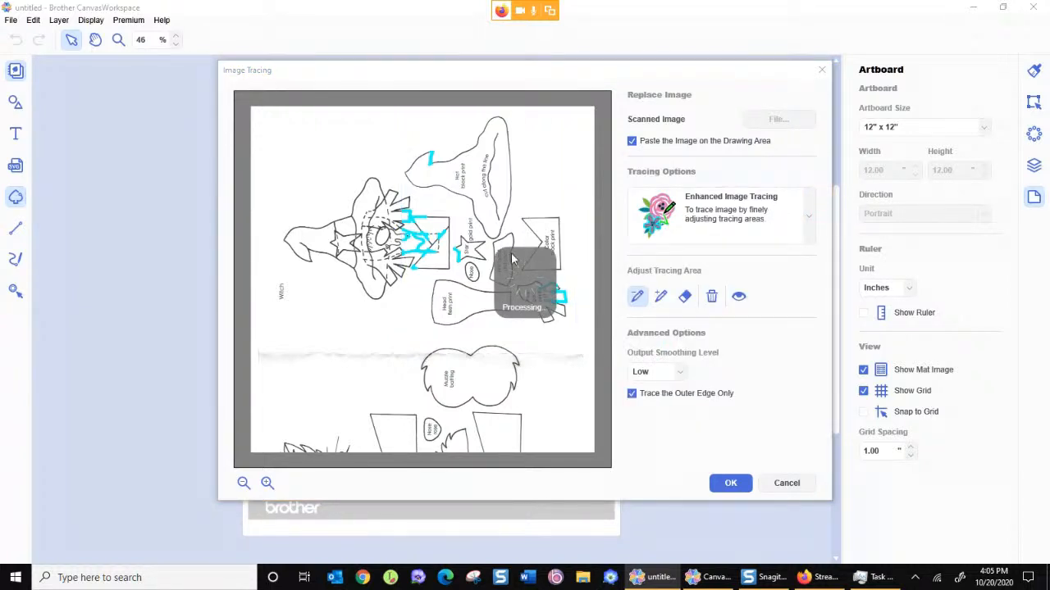
- Outline the whole Hat piece with a plus pen include line, including its bent tip and the full brim
{"action": "left_click", "coordinate": [267, 483]}
{"action": "left_click", "coordinate": [267, 483]}
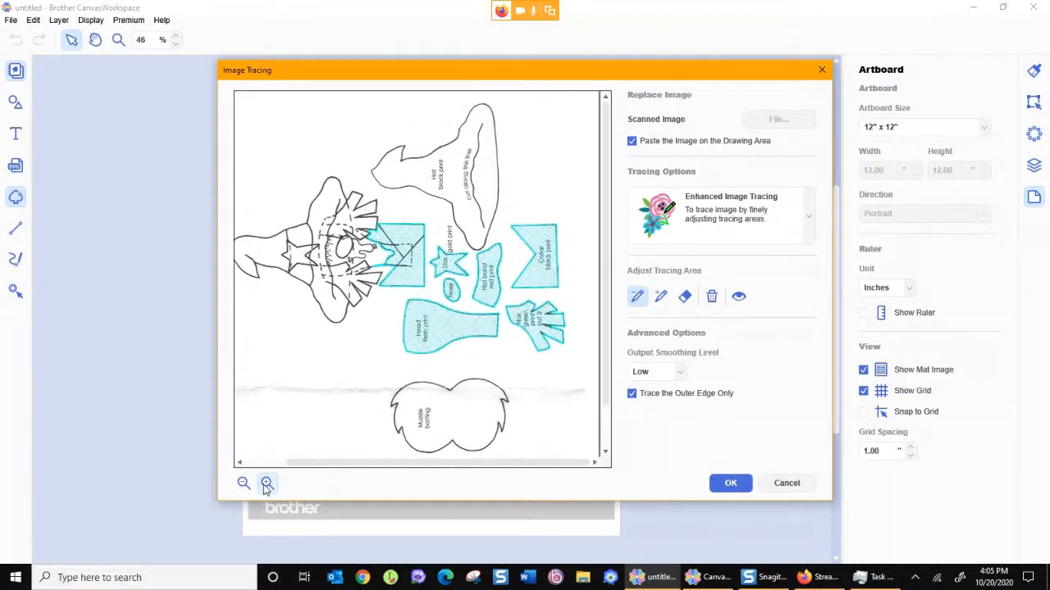
{"action": "left_click", "coordinate": [267, 483]}
{"action": "left_click", "coordinate": [268, 483]}
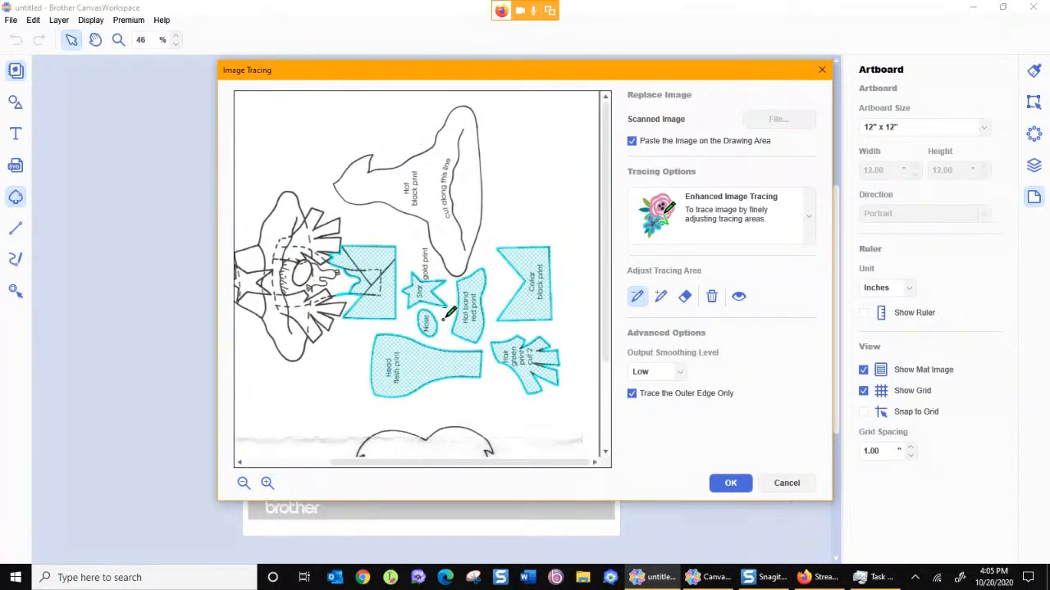
{"action": "left_click", "coordinate": [268, 483]}
{"action": "left_click", "coordinate": [267, 483]}
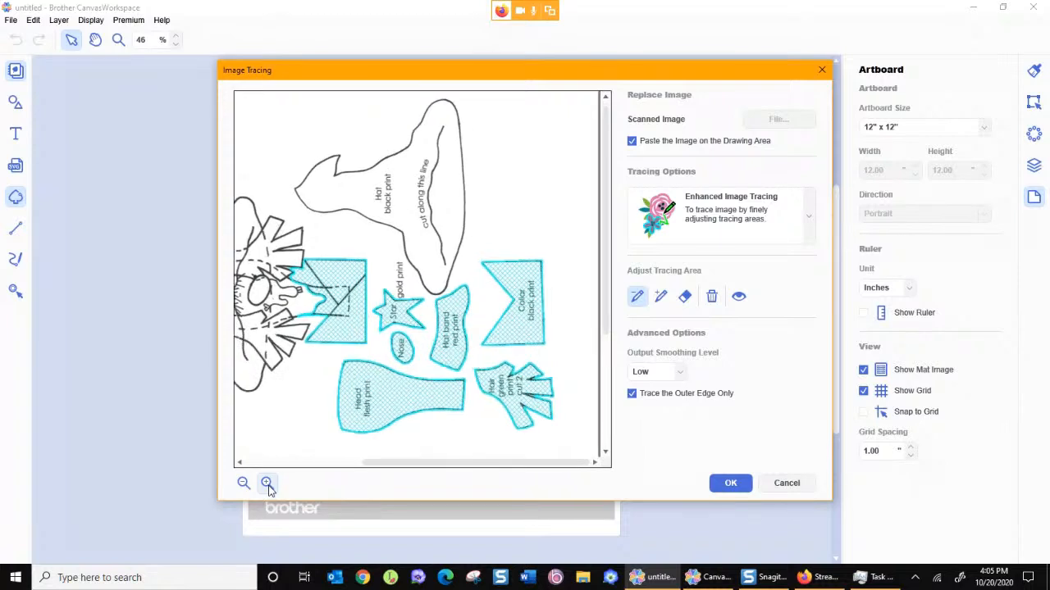
{"action": "left_click", "coordinate": [267, 483]}
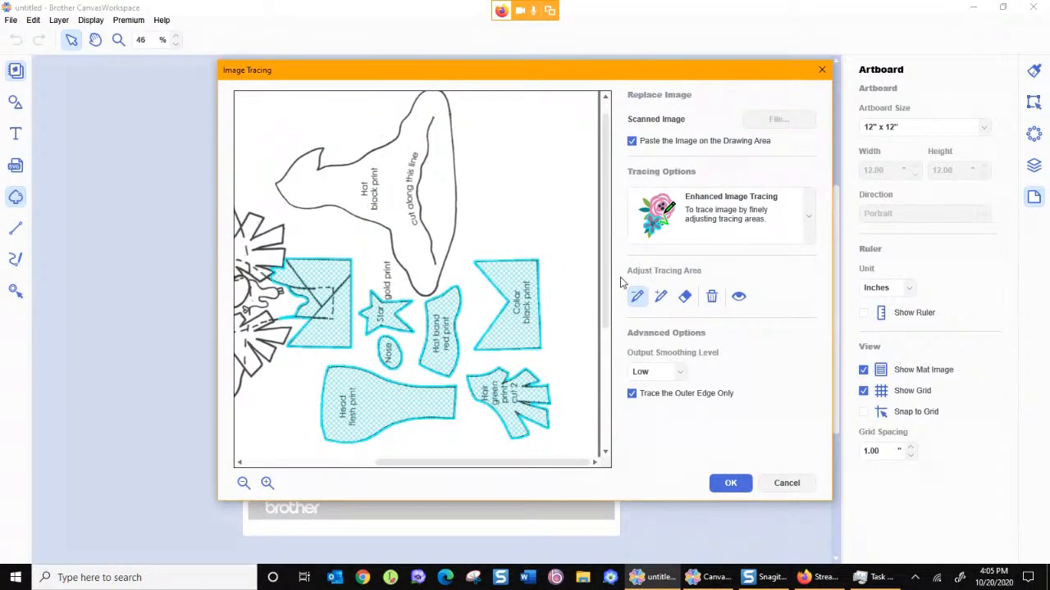
{"action": "left_click", "coordinate": [660, 297]}
{"action": "mouse_move", "coordinate": [339, 209]}
{"action": "left_mouse_down"}
{"action": "mouse_move", "coordinate": [290, 210]}
{"action": "mouse_move", "coordinate": [272, 181]}
{"action": "mouse_move", "coordinate": [308, 149]}
{"action": "mouse_move", "coordinate": [328, 146]}
{"action": "mouse_move", "coordinate": [325, 166]}
{"action": "mouse_move", "coordinate": [395, 141]}
{"action": "mouse_move", "coordinate": [421, 95]}
{"action": "left_mouse_up"}
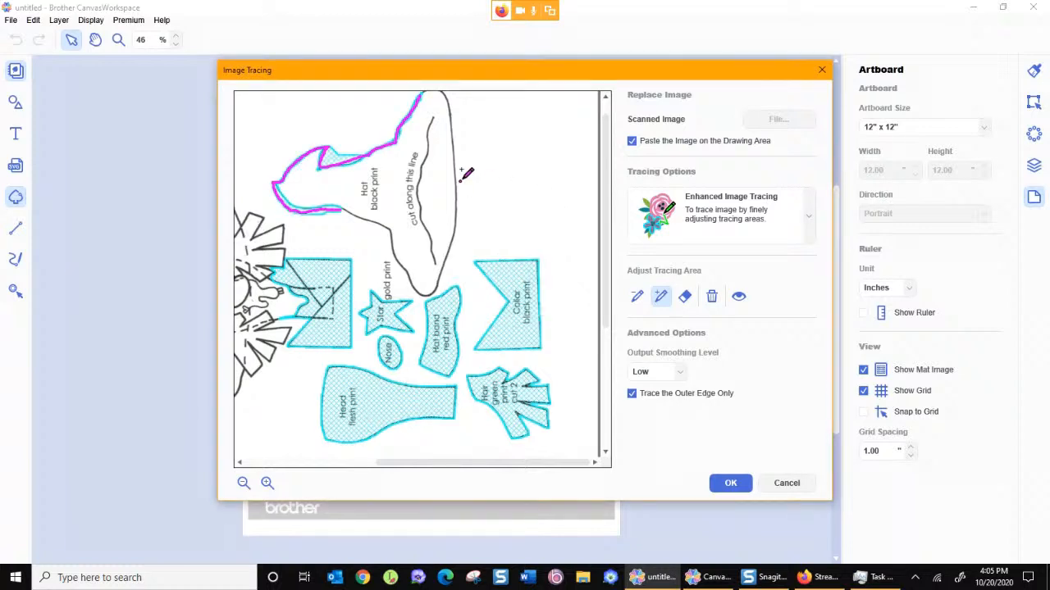
{"action": "scroll", "coordinate": [482, 179], "scroll_direction": "up", "scroll_amount": 1}
{"action": "mouse_move", "coordinate": [420, 114]}
{"action": "left_mouse_down"}
{"action": "mouse_move", "coordinate": [446, 115]}
{"action": "mouse_move", "coordinate": [457, 182]}
{"action": "mouse_move", "coordinate": [453, 261]}
{"action": "mouse_move", "coordinate": [421, 315]}
{"action": "mouse_move", "coordinate": [375, 244]}
{"action": "mouse_move", "coordinate": [343, 223]}
{"action": "left_mouse_up"}
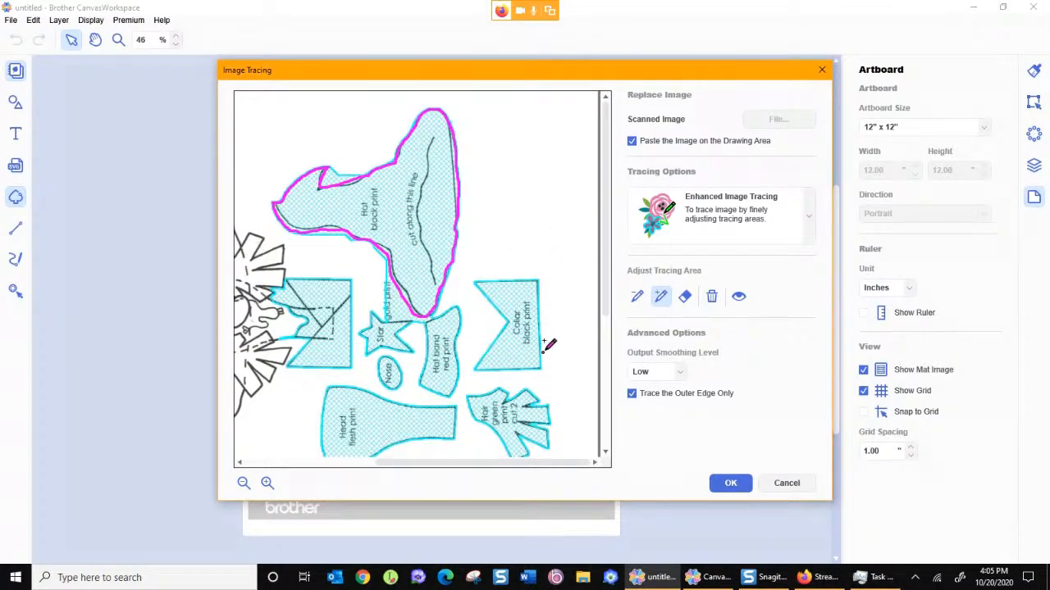
- Draw exclusion lines with the minus pen between the hat's brim and the Star piece and in the notch at the hat's tip
{"action": "left_click", "coordinate": [638, 296]}
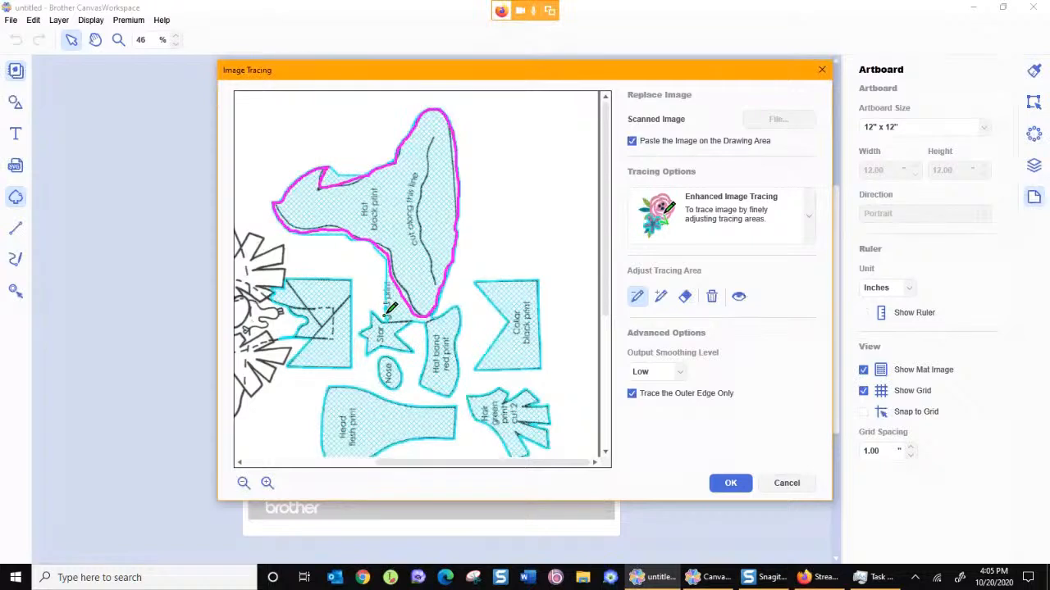
{"action": "mouse_move", "coordinate": [389, 314]}
{"action": "left_mouse_down"}
{"action": "mouse_move", "coordinate": [421, 320]}
{"action": "mouse_move", "coordinate": [373, 249]}
{"action": "mouse_move", "coordinate": [311, 234]}
{"action": "left_mouse_up"}
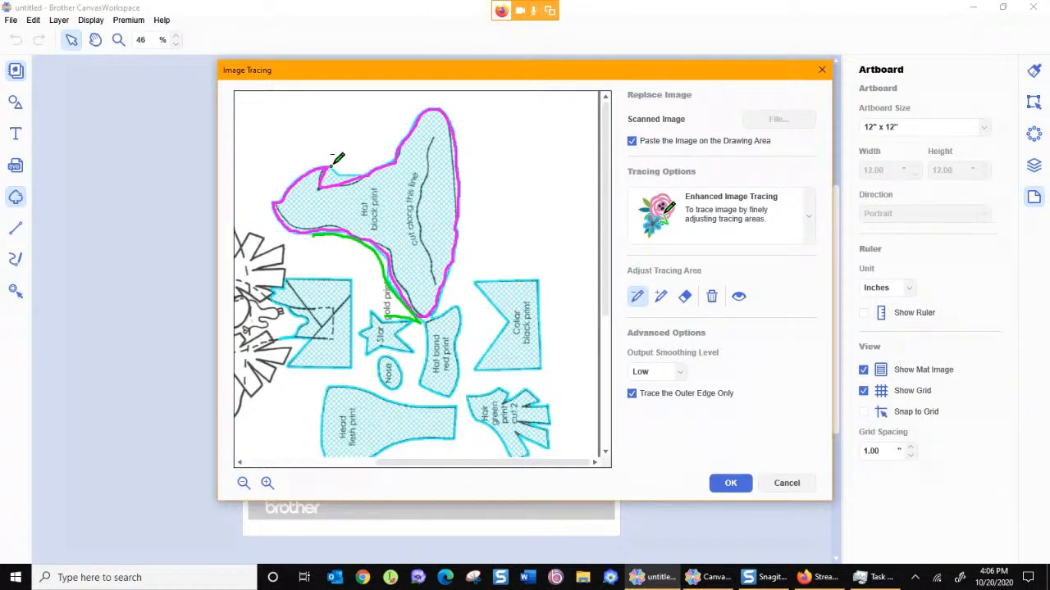
{"action": "left_click_drag", "start_coordinate": [328, 183], "coordinate": [358, 176]}
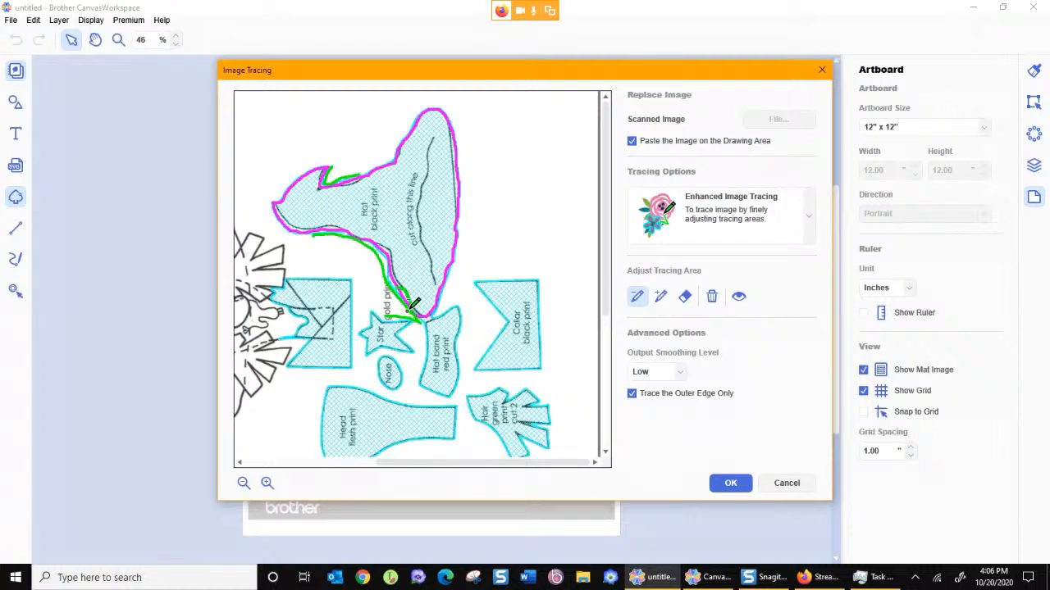
{"action": "left_click_drag", "start_coordinate": [409, 310], "coordinate": [399, 288]}
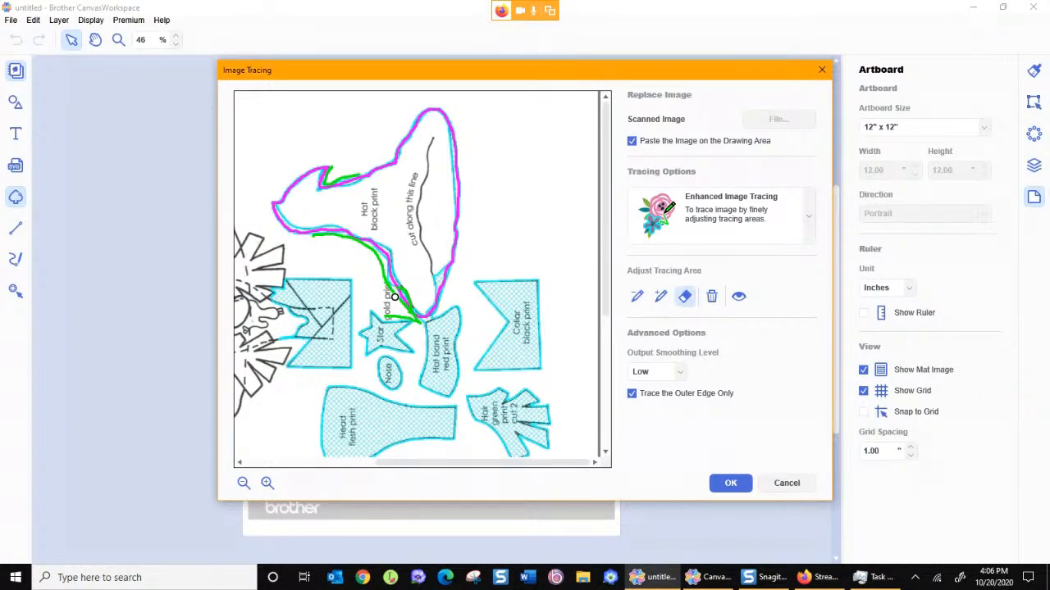
- Erase the overlapping include and exclusion lines beside the brim end near the Star piece, and accept the trace
{"action": "left_click_drag", "start_coordinate": [401, 287], "coordinate": [409, 304]}
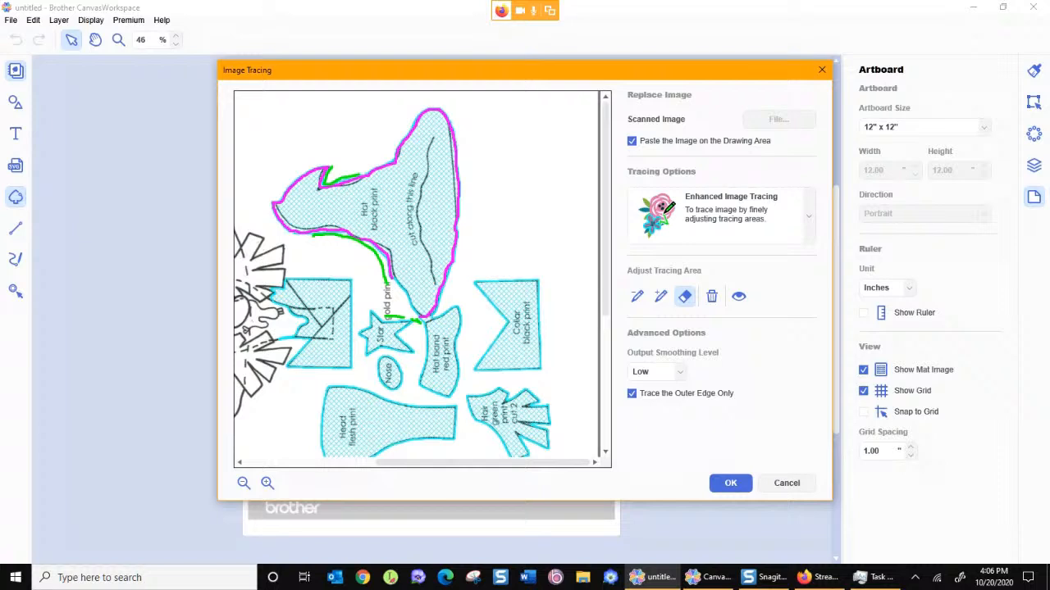
{"action": "left_click", "coordinate": [718, 484]}
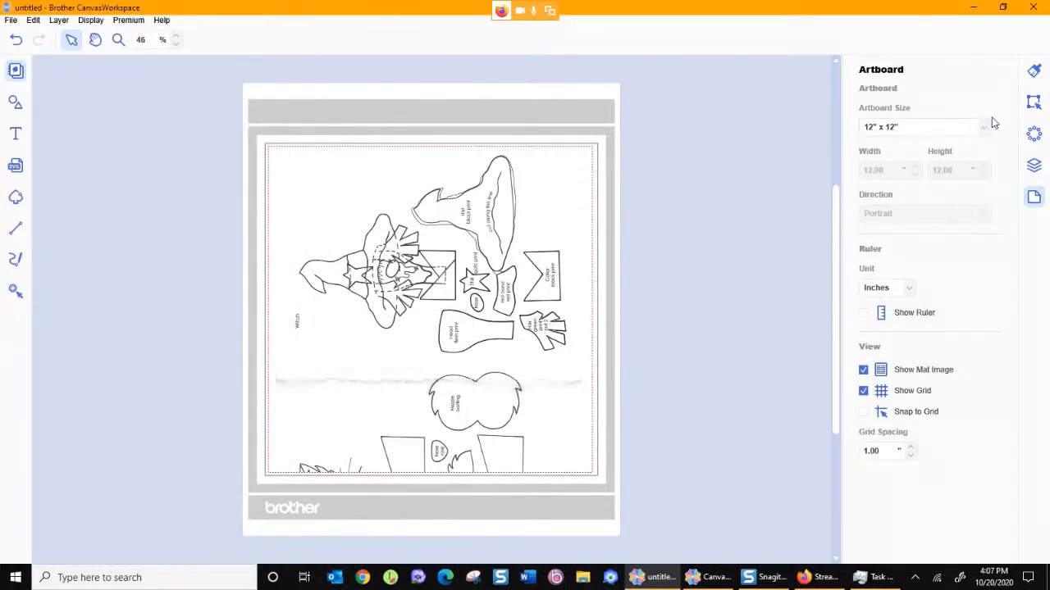
- Select all seven traced shapes, leaving out the image, and set their line color to orange #F5AD33
{"action": "left_click", "coordinate": [1034, 72]}
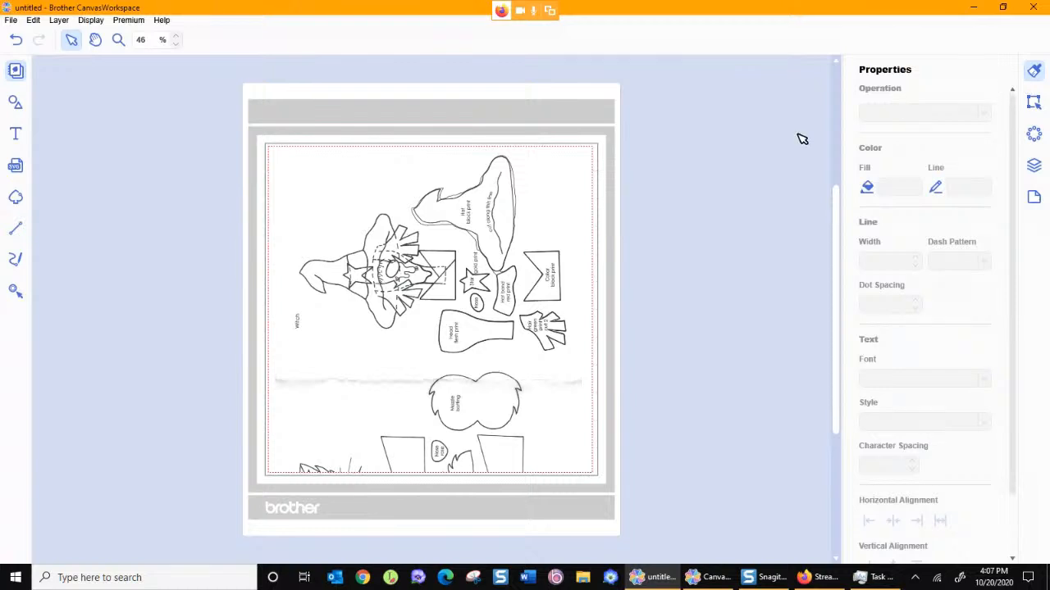
{"action": "left_click", "coordinate": [1033, 174]}
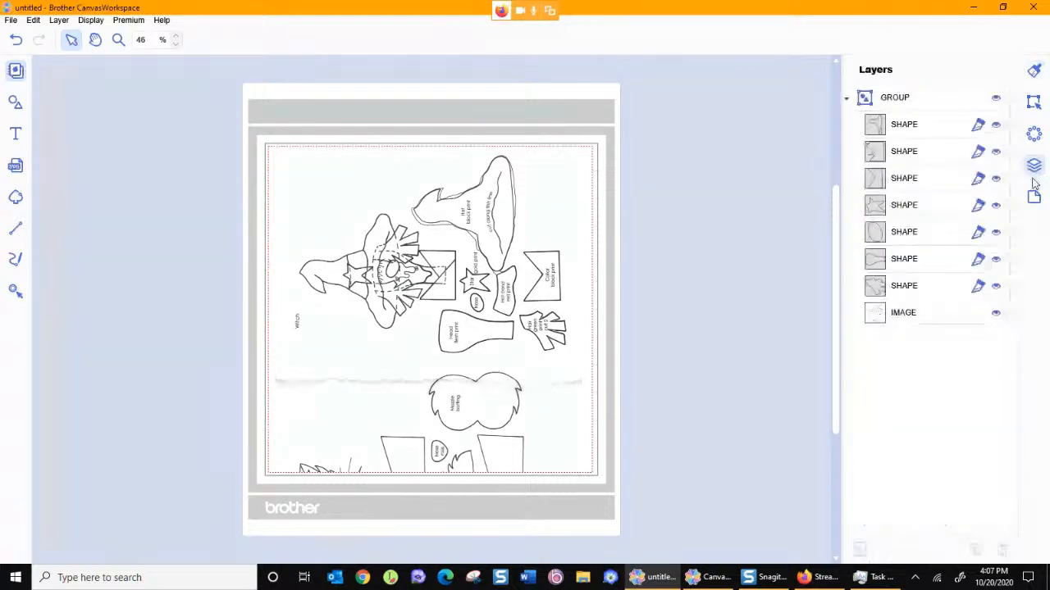
{"action": "left_click", "coordinate": [881, 129]}
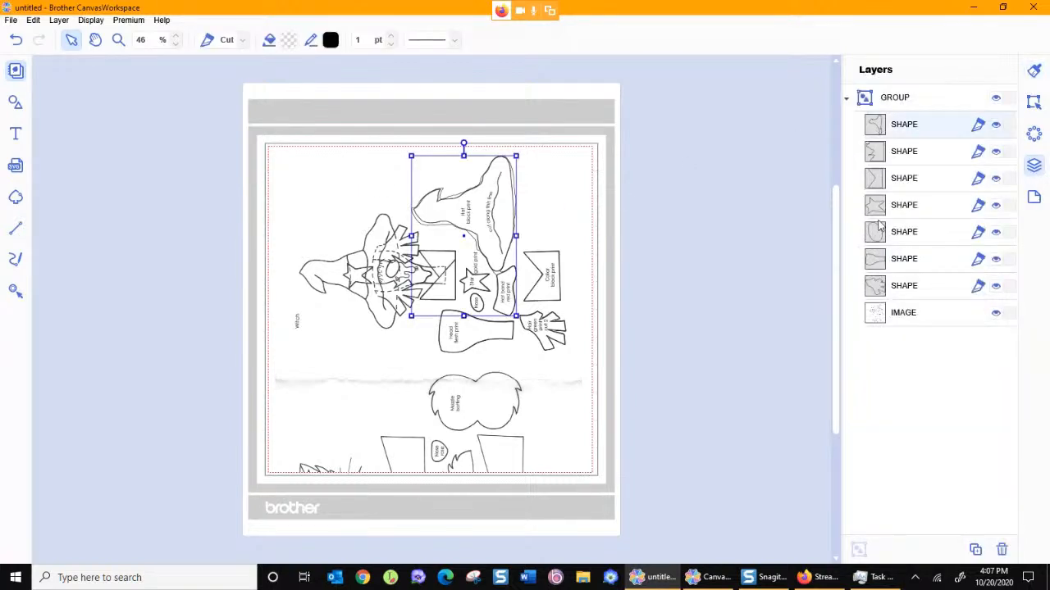
{"action": "left_click", "coordinate": [878, 283], "text": "shift"}
{"action": "left_click", "coordinate": [1035, 69]}
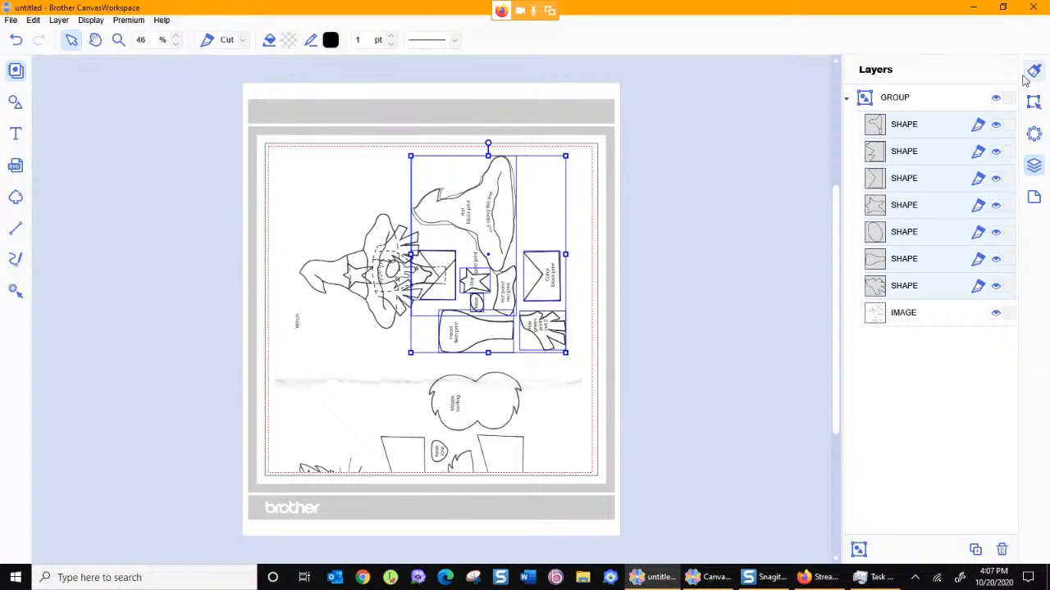
{"action": "left_click", "coordinate": [968, 189]}
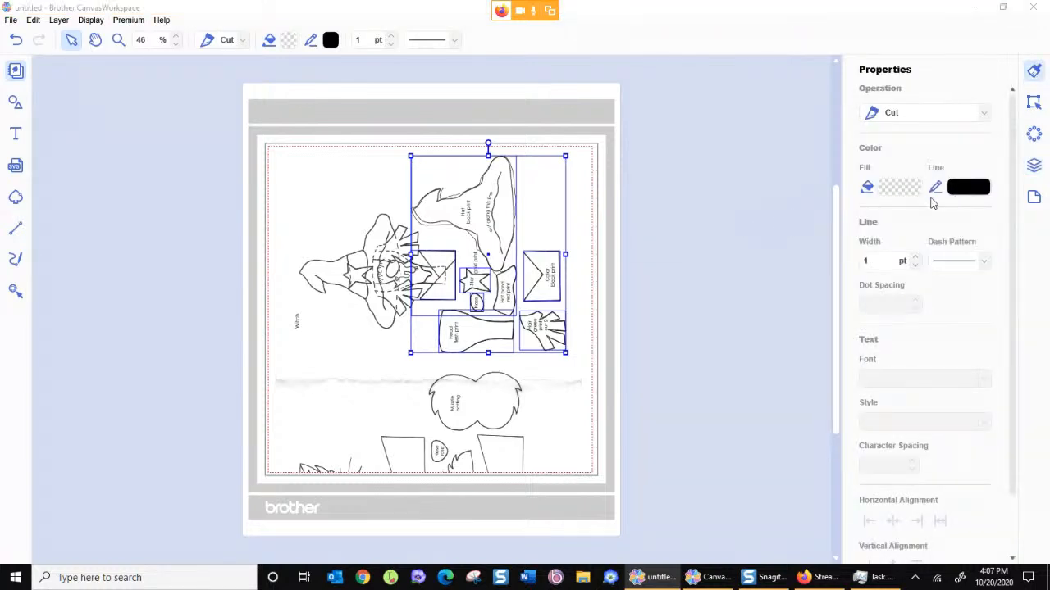
{"action": "left_click", "coordinate": [526, 259]}
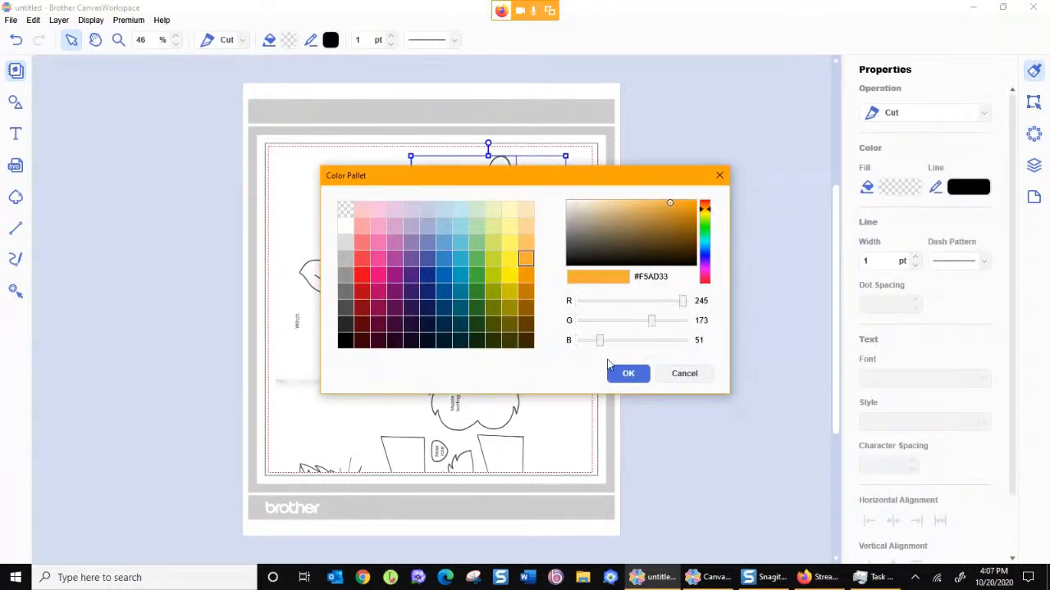
{"action": "left_click", "coordinate": [628, 374]}
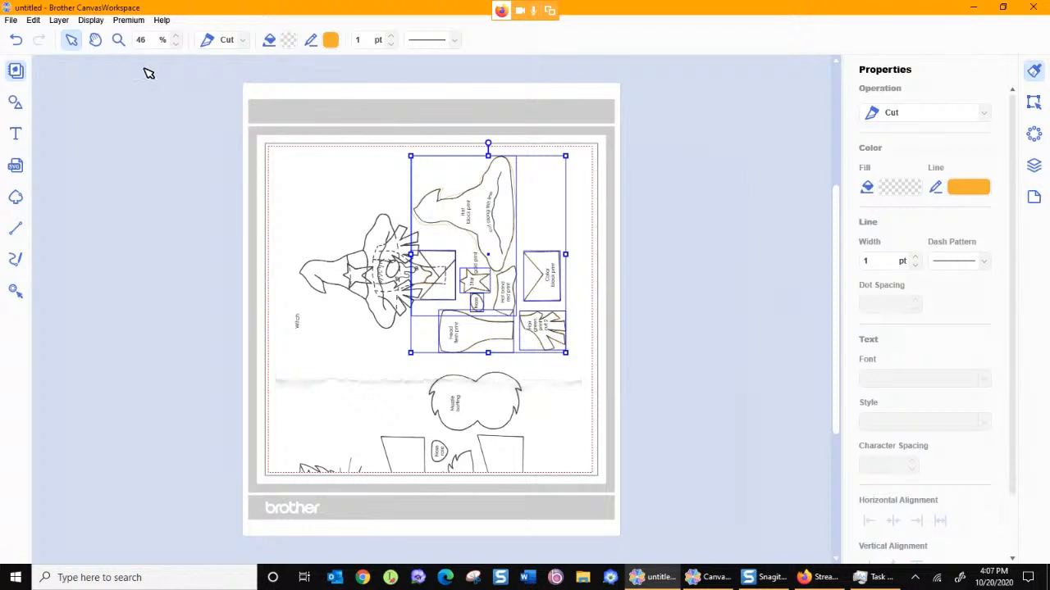
- Set the line width of the selected traced shapes to 4 pt
{"action": "left_click", "coordinate": [118, 39]}
{"action": "left_click_drag", "start_coordinate": [374, 161], "coordinate": [580, 316]}
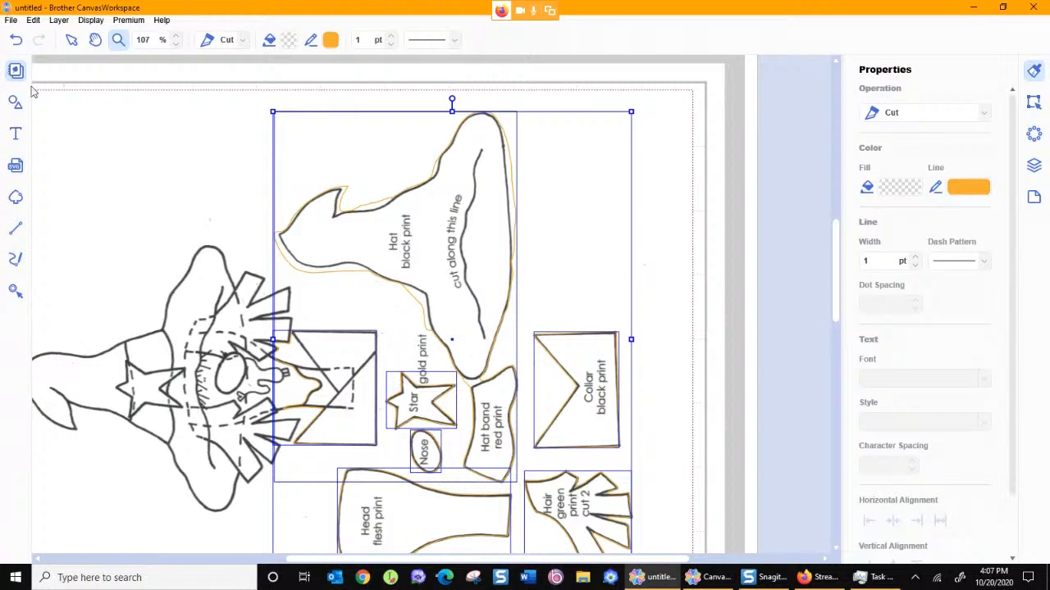
{"action": "left_click", "coordinate": [71, 39]}
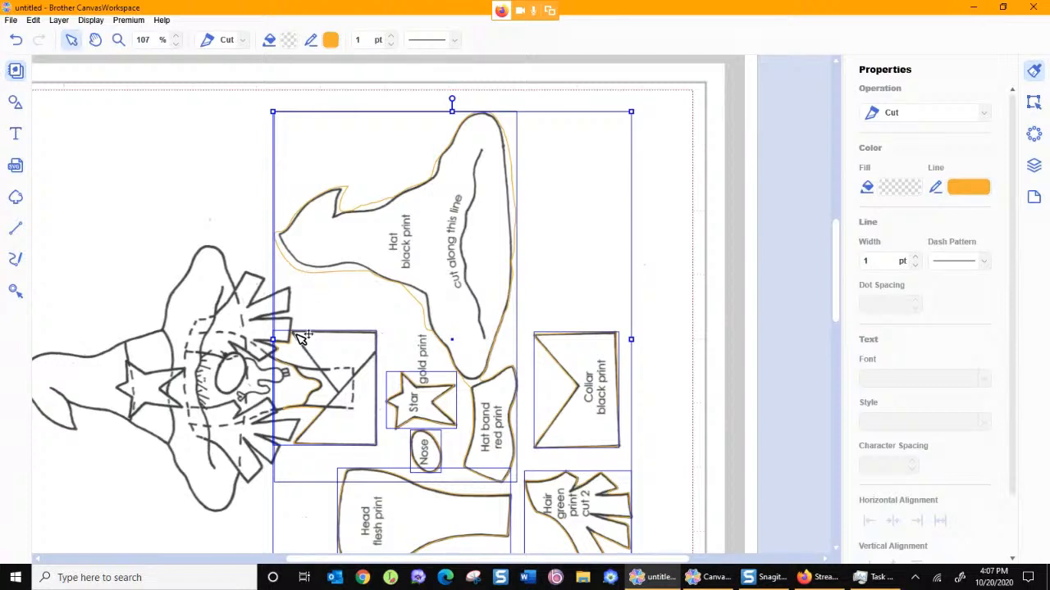
{"action": "left_click", "coordinate": [916, 257]}
{"action": "left_click", "coordinate": [916, 257]}
{"action": "left_click", "coordinate": [916, 258]}
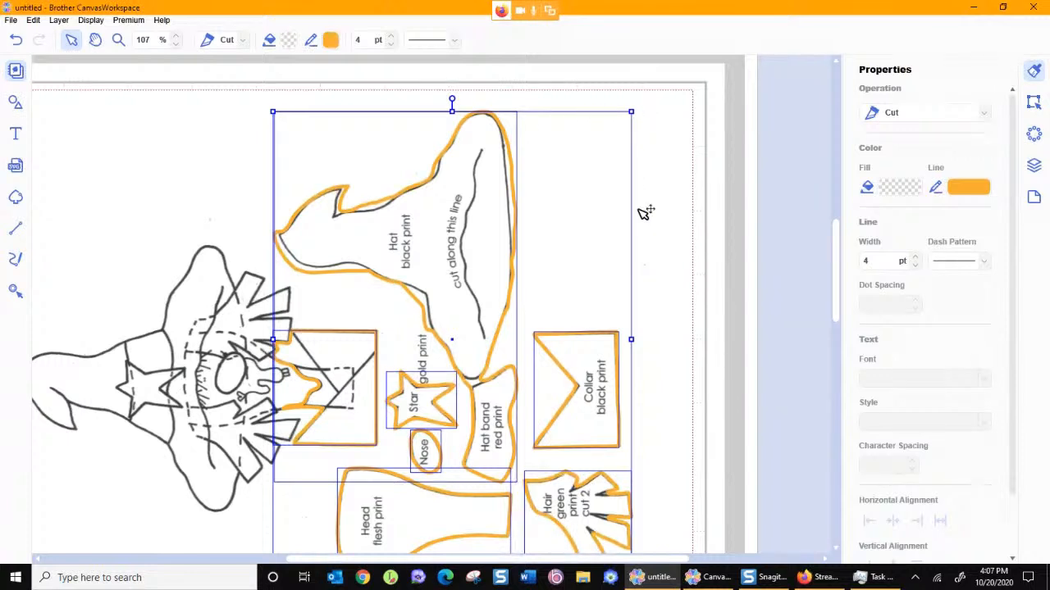
- Delete the unwanted traced outline around the collar area of the assembled witch drawing, keeping the pattern piece outlines
{"action": "left_click", "coordinate": [767, 232]}
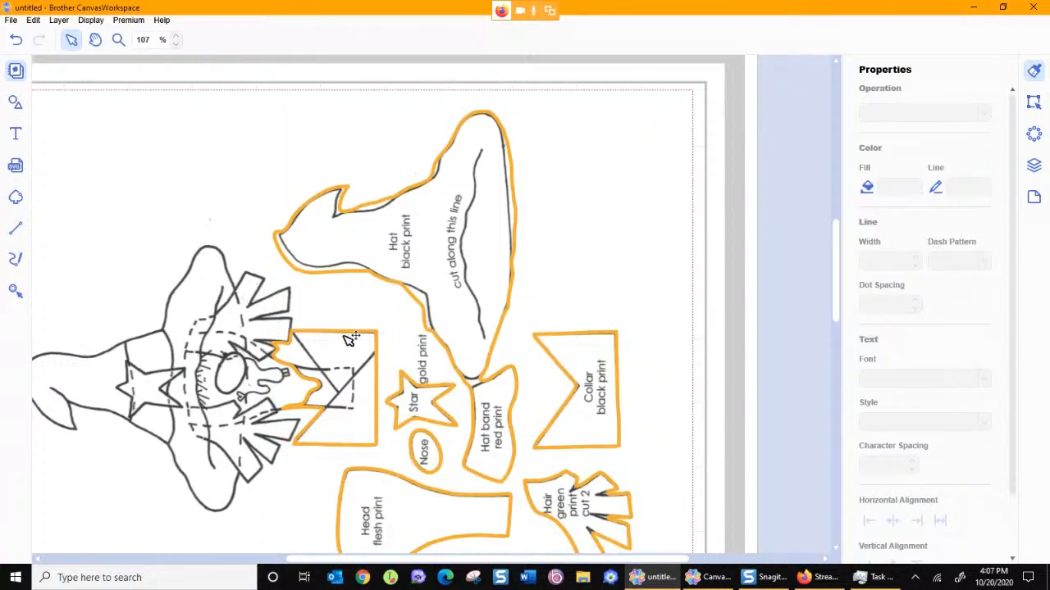
{"action": "left_click", "coordinate": [349, 335]}
{"action": "left_click", "coordinate": [349, 335]}
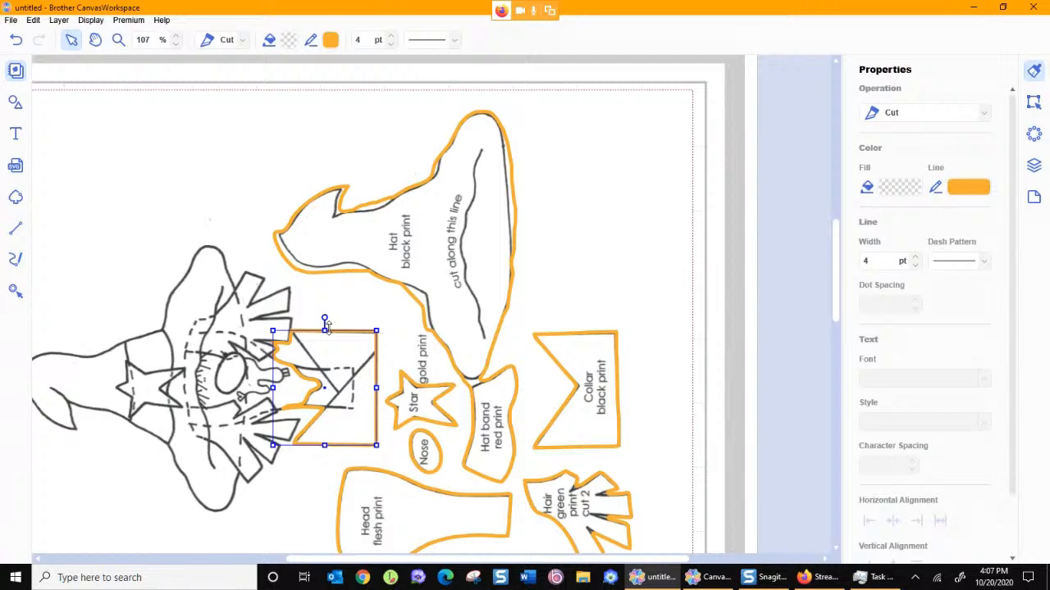
{"action": "key", "text": "Delete"}
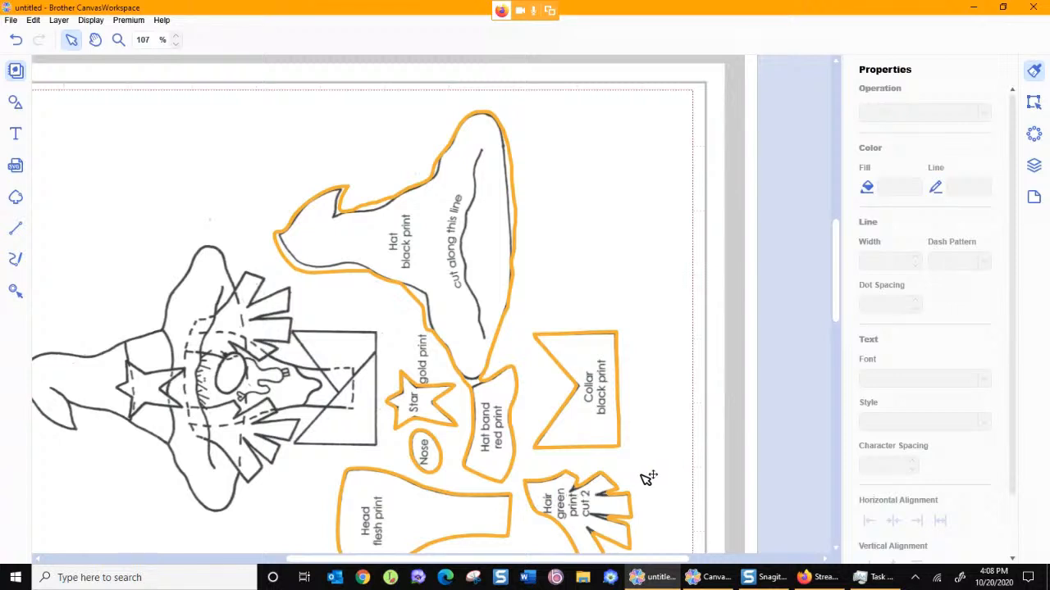
- Open the orange hat outline for point editing around the hat's tip, with its control points hidden
{"action": "left_click", "coordinate": [369, 273]}
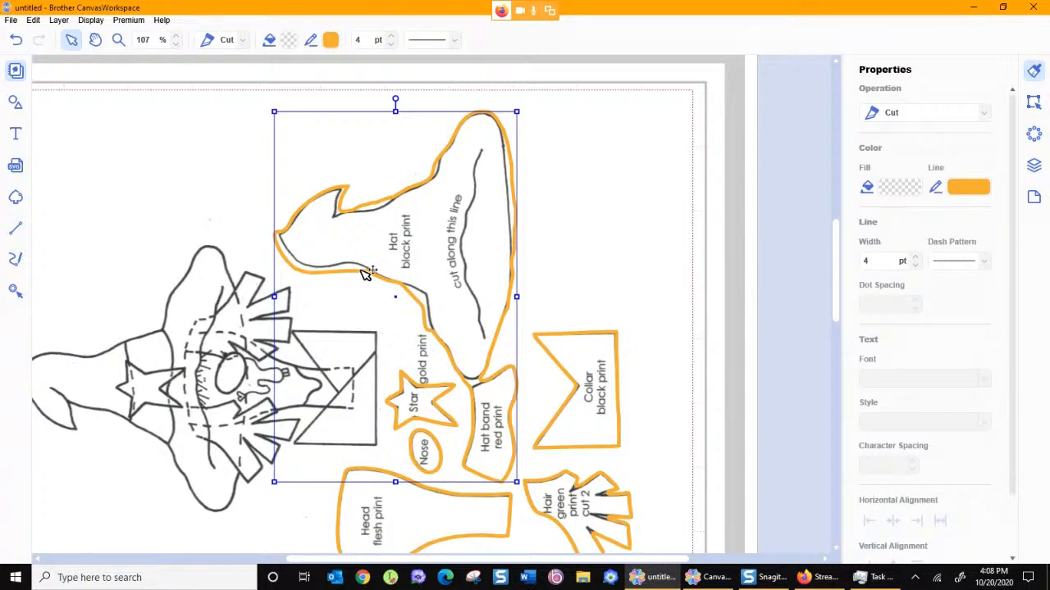
{"action": "double_click", "coordinate": [369, 274]}
{"action": "left_click", "coordinate": [118, 39]}
{"action": "left_click_drag", "start_coordinate": [250, 213], "coordinate": [416, 321]}
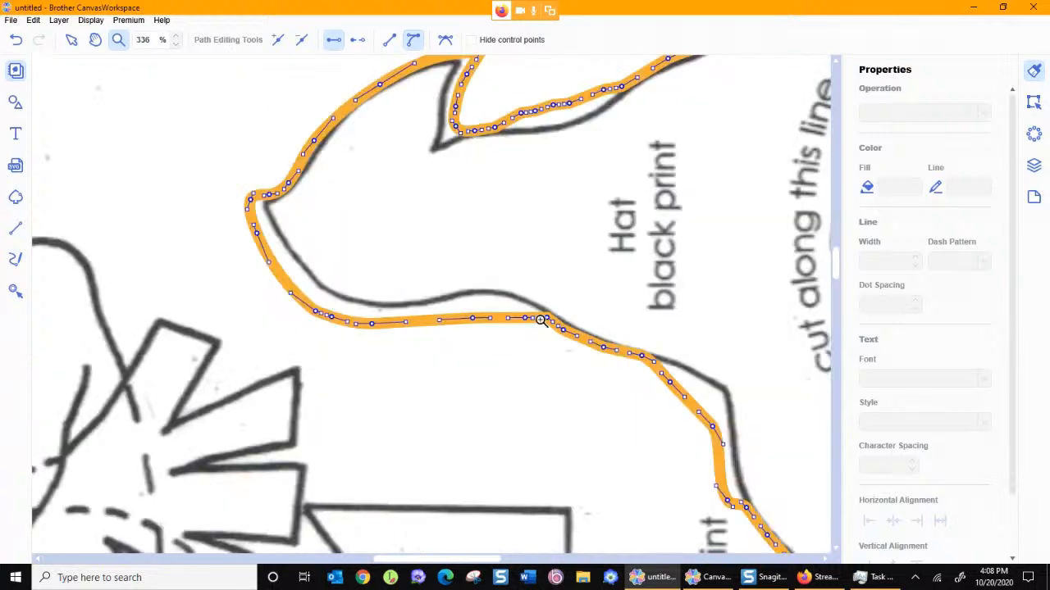
{"action": "left_click", "coordinate": [472, 40]}
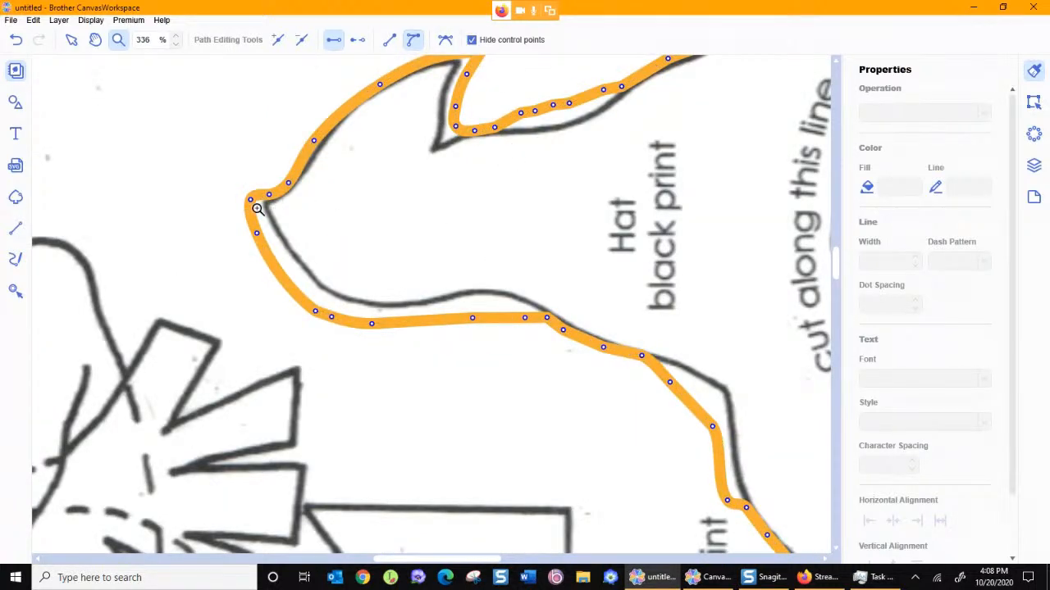
{"action": "left_click", "coordinate": [71, 40]}
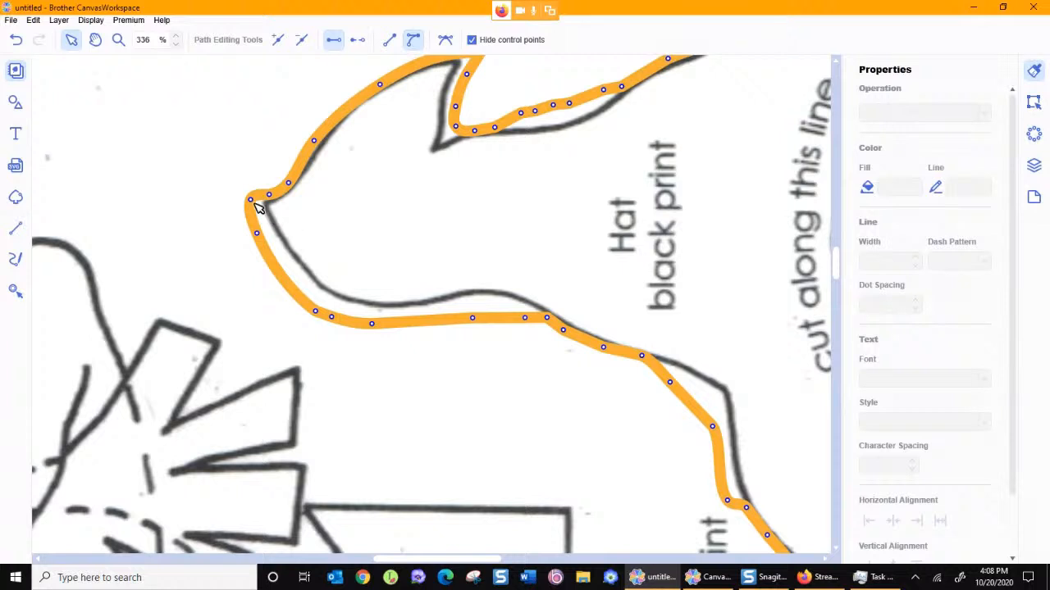
- Move the outline's points around the hat tip and along the adjoining lower edge onto the printed pattern line
{"action": "left_click_drag", "start_coordinate": [251, 199], "coordinate": [284, 248]}
{"action": "left_click_drag", "start_coordinate": [285, 303], "coordinate": [503, 344]}
{"action": "left_click_drag", "start_coordinate": [376, 322], "coordinate": [381, 308]}
{"action": "left_click_drag", "start_coordinate": [455, 283], "coordinate": [534, 351]}
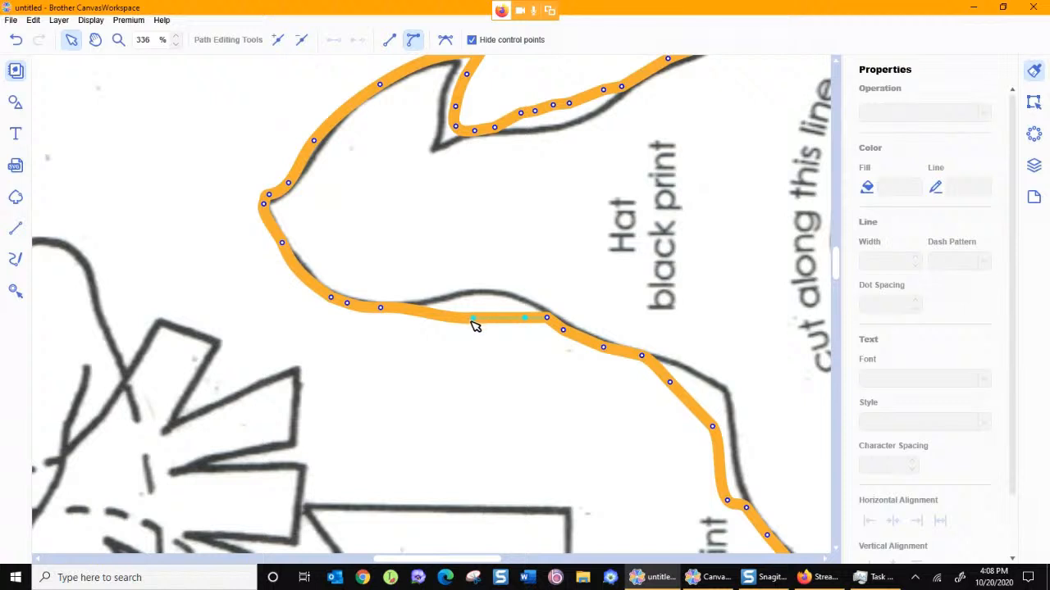
{"action": "left_click_drag", "start_coordinate": [478, 320], "coordinate": [461, 303]}
{"action": "left_click", "coordinate": [509, 363]}
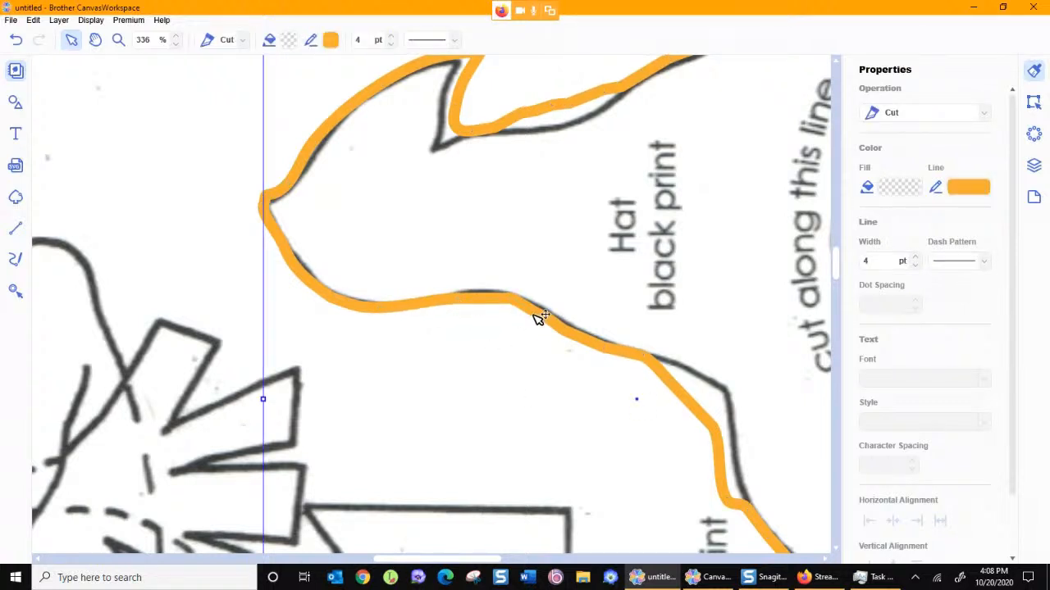
- Reopen the hat outline for point editing and move its points around the lower corner near the brim onto the printed line
{"action": "double_click", "coordinate": [540, 315]}
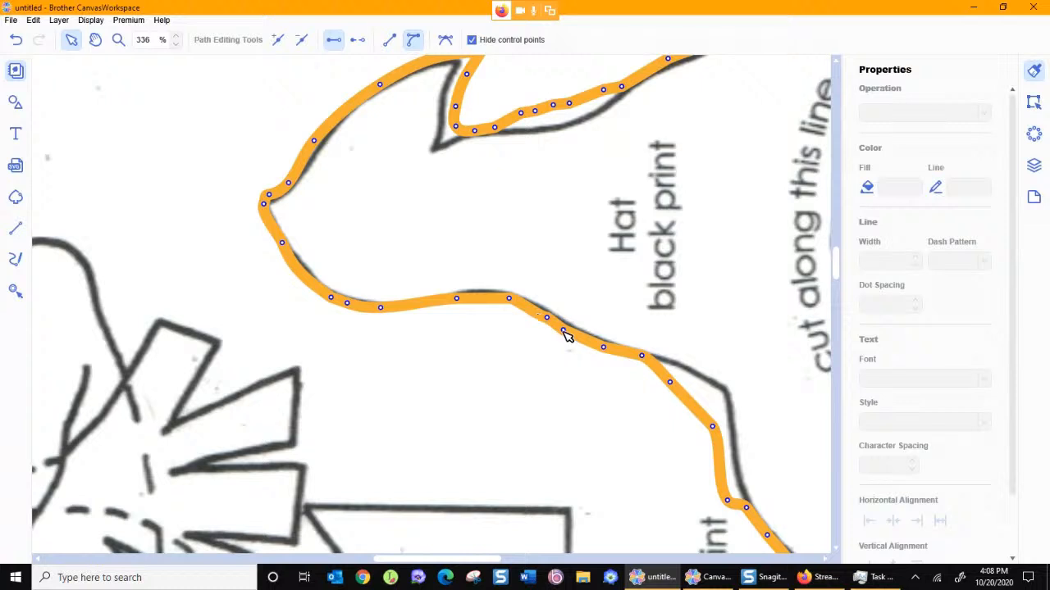
{"action": "left_click_drag", "start_coordinate": [670, 383], "coordinate": [685, 370]}
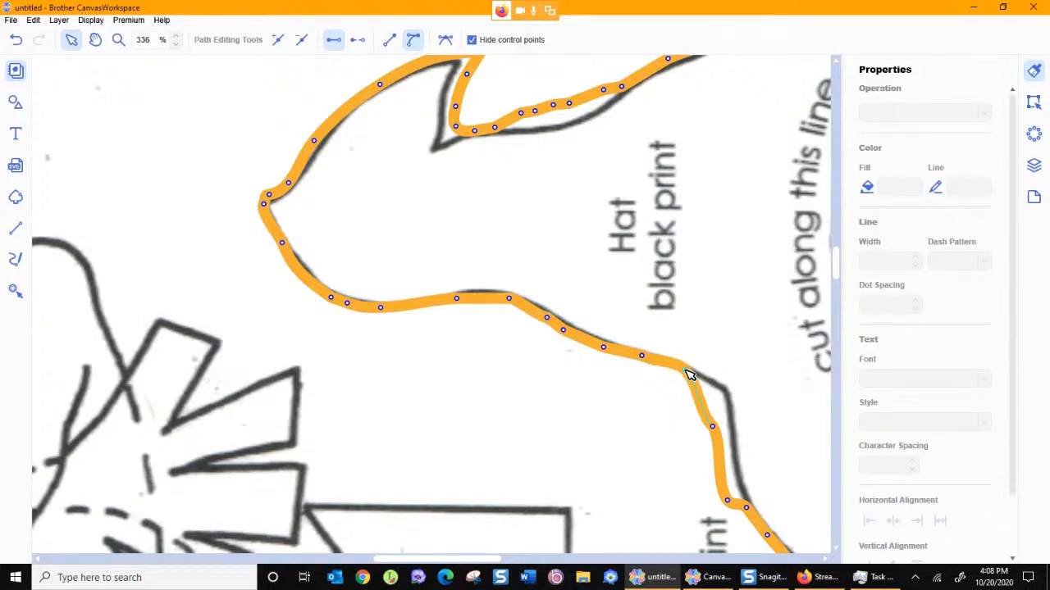
{"action": "left_click_drag", "start_coordinate": [715, 430], "coordinate": [721, 391]}
{"action": "left_click_drag", "start_coordinate": [729, 501], "coordinate": [734, 469]}
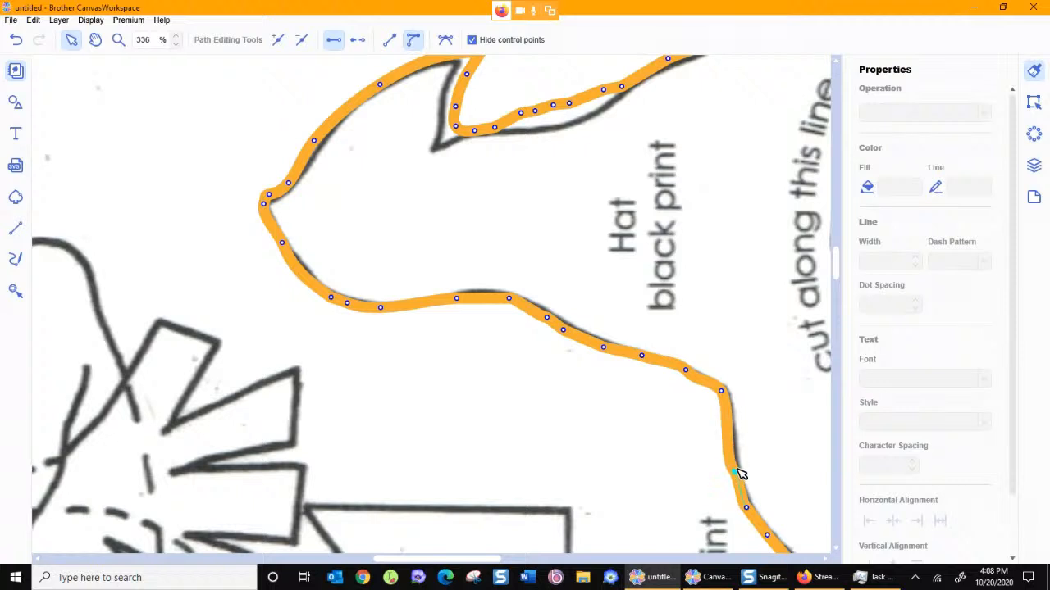
- Move the points of the notch behind the hat tip, at its inner corner, side and outer corner, onto the printed line
{"action": "left_click_drag", "start_coordinate": [456, 127], "coordinate": [435, 146]}
{"action": "left_click", "coordinate": [471, 41]}
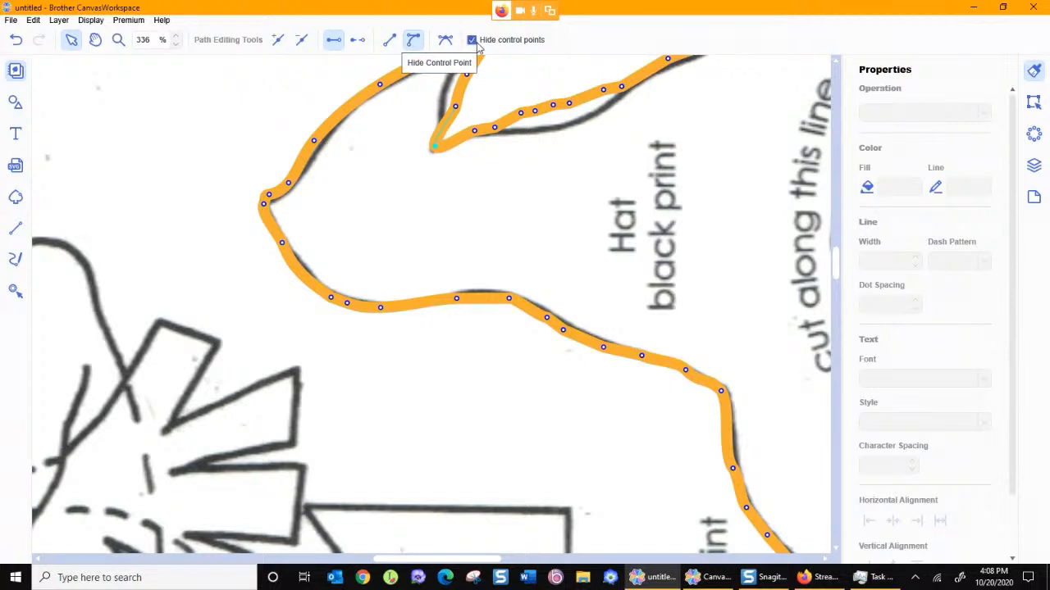
{"action": "left_click", "coordinate": [478, 46]}
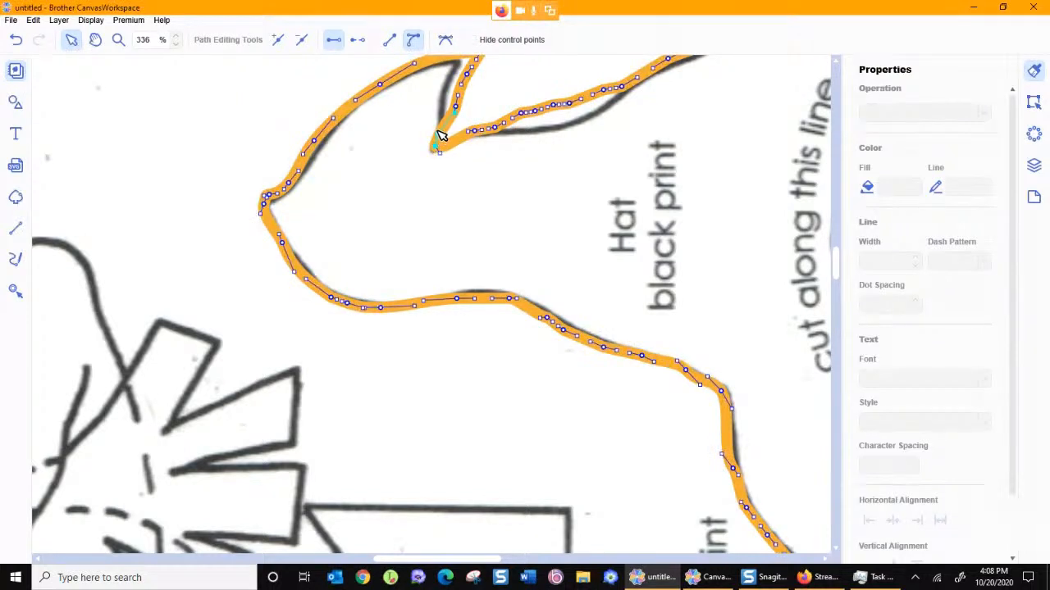
{"action": "left_click", "coordinate": [472, 39]}
{"action": "left_click", "coordinate": [459, 109]}
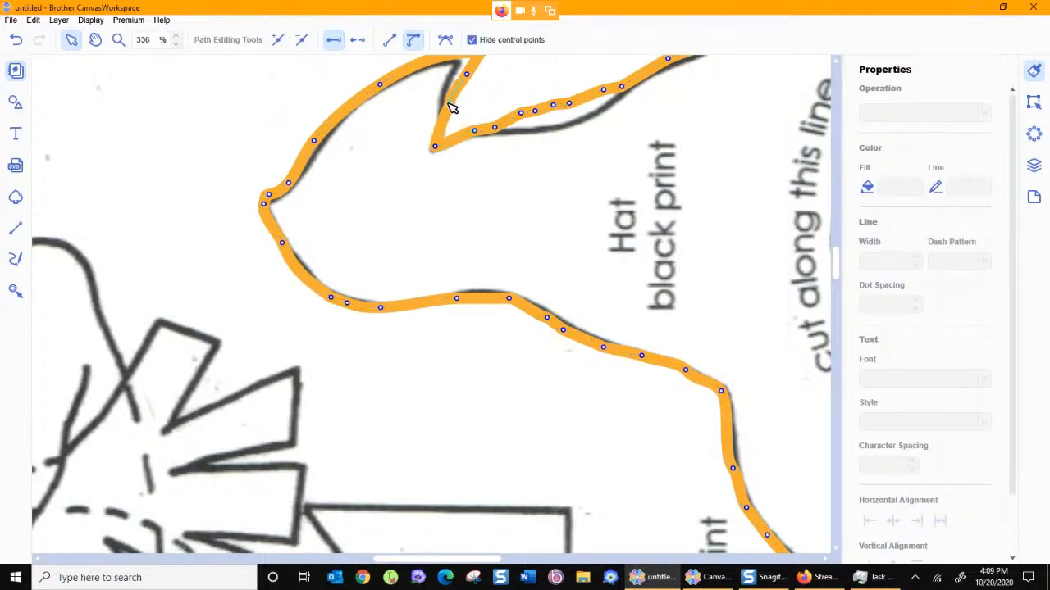
{"action": "left_click", "coordinate": [837, 61]}
{"action": "left_click", "coordinate": [839, 63]}
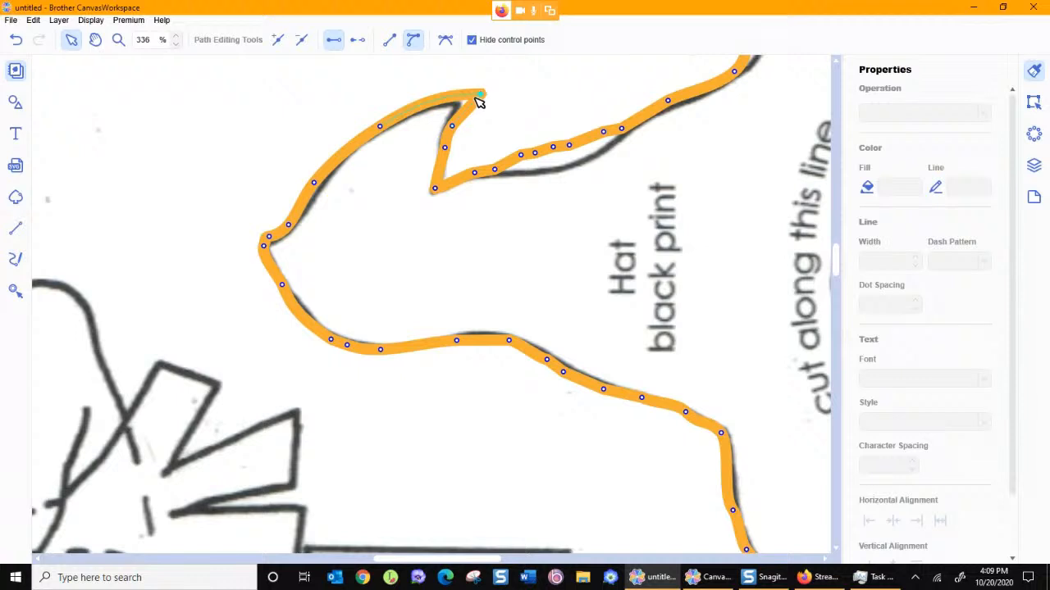
{"action": "left_click_drag", "start_coordinate": [482, 97], "coordinate": [465, 110]}
- Reposition the points along the hat's upper edge, from the notch to the bend near the brim, to follow the printed line
{"action": "left_click_drag", "start_coordinate": [512, 134], "coordinate": [601, 162]}
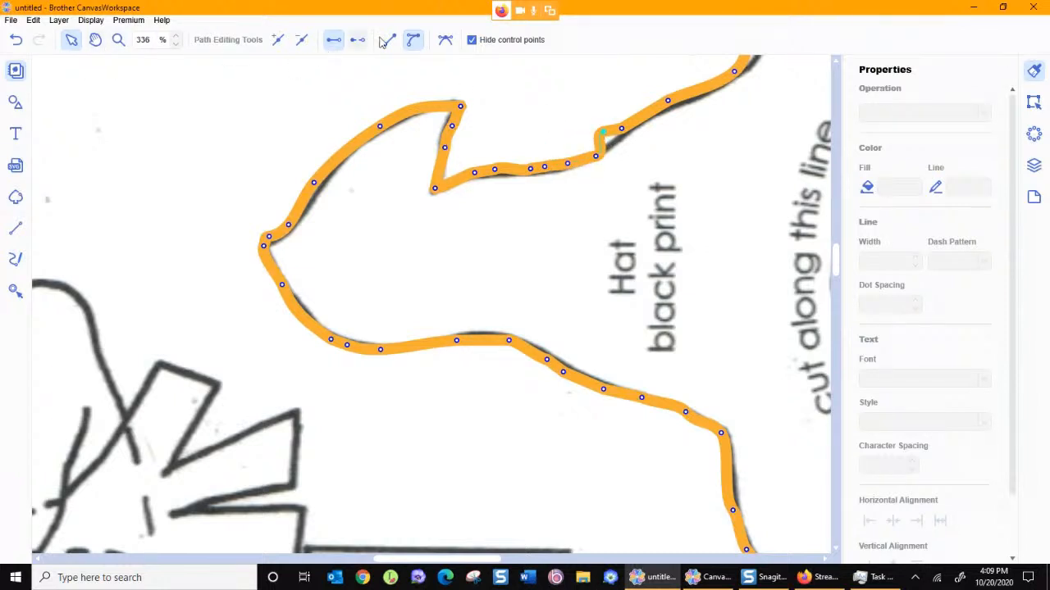
{"action": "left_click_drag", "start_coordinate": [621, 129], "coordinate": [636, 125]}
{"action": "left_click", "coordinate": [413, 41]}
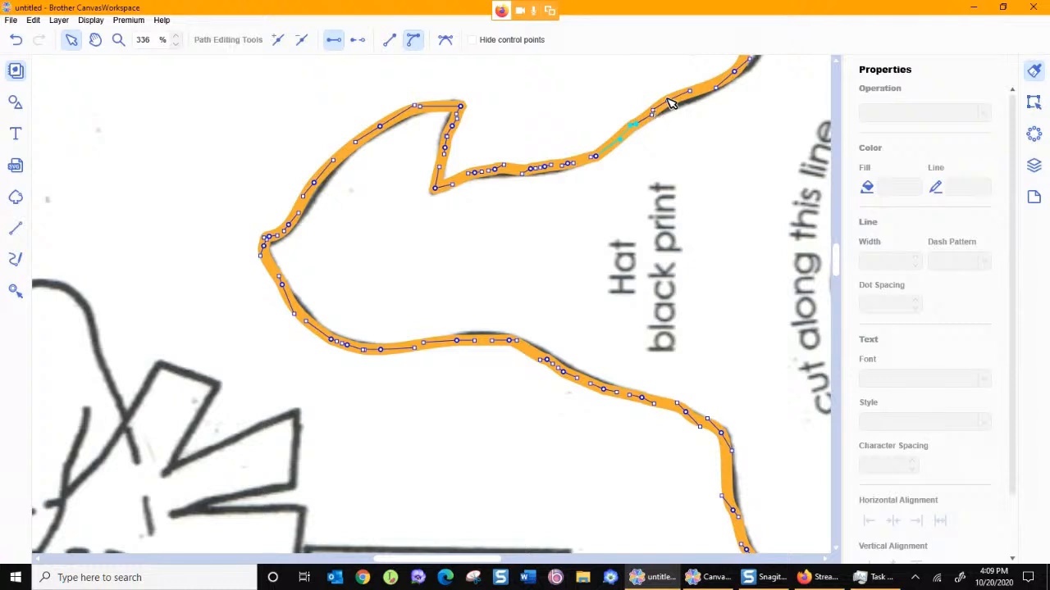
{"action": "left_click", "coordinate": [472, 40]}
{"action": "left_click_drag", "start_coordinate": [668, 101], "coordinate": [666, 109]}
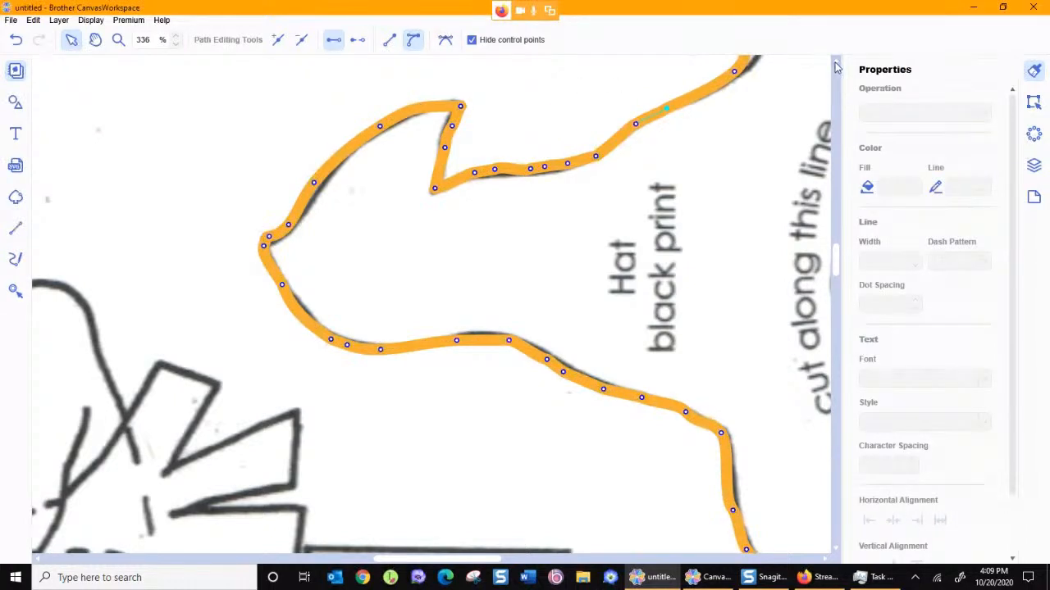
{"action": "scroll", "coordinate": [820, 123], "scroll_direction": "up", "scroll_amount": 3}
{"action": "left_click_drag", "start_coordinate": [758, 204], "coordinate": [763, 228]}
{"action": "left_click_drag", "start_coordinate": [803, 146], "coordinate": [775, 182]}
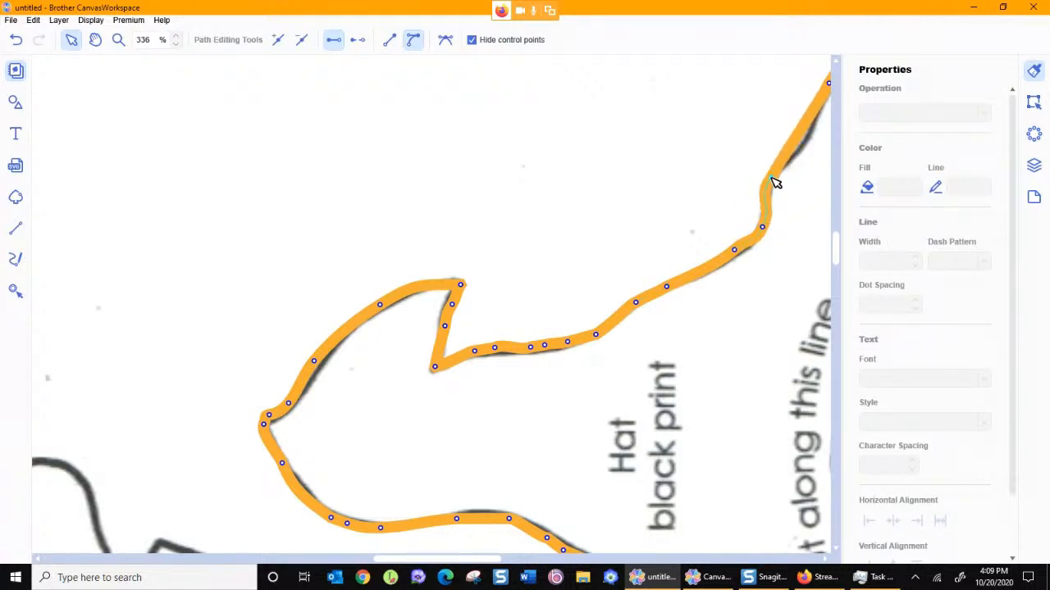
- Add a point on the segment between the upper bend and the brim's rounded end, and move it onto the printed line
{"action": "left_click", "coordinate": [827, 559]}
{"action": "left_click", "coordinate": [827, 561]}
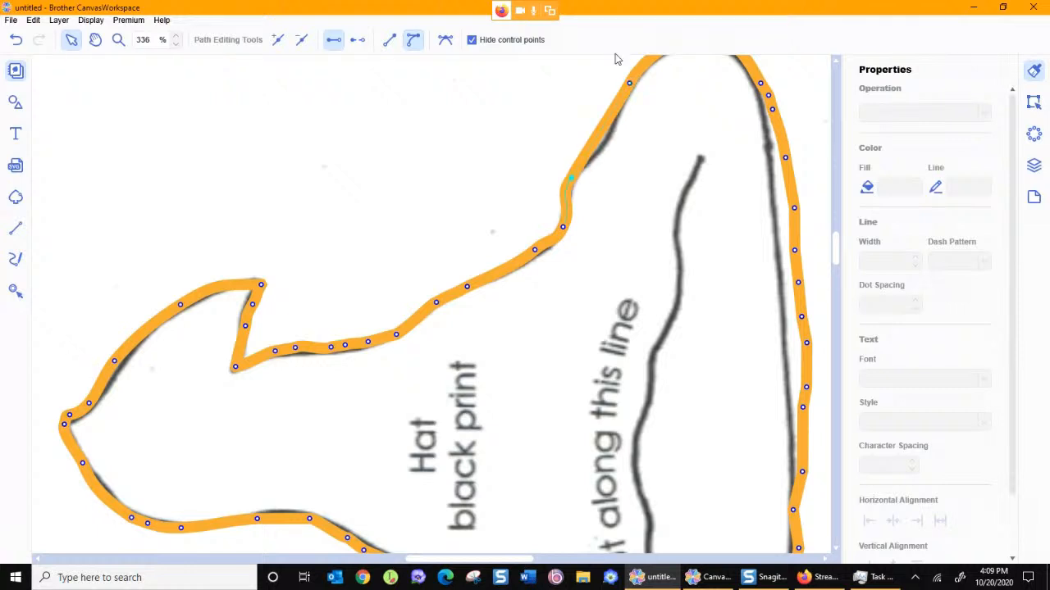
{"action": "left_click", "coordinate": [630, 84]}
{"action": "left_click", "coordinate": [278, 39]}
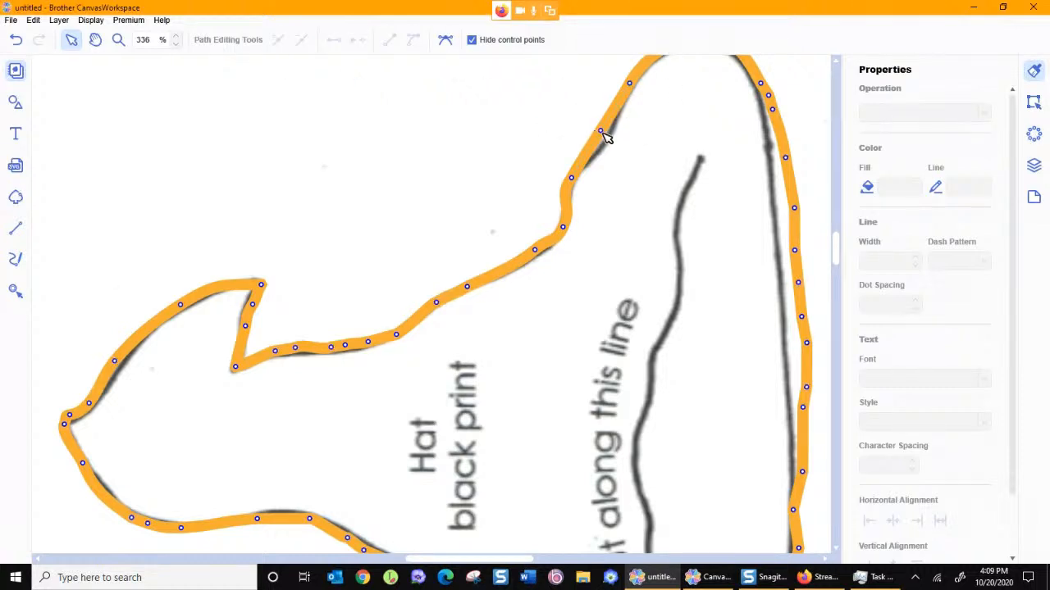
{"action": "left_click_drag", "start_coordinate": [602, 132], "coordinate": [609, 140]}
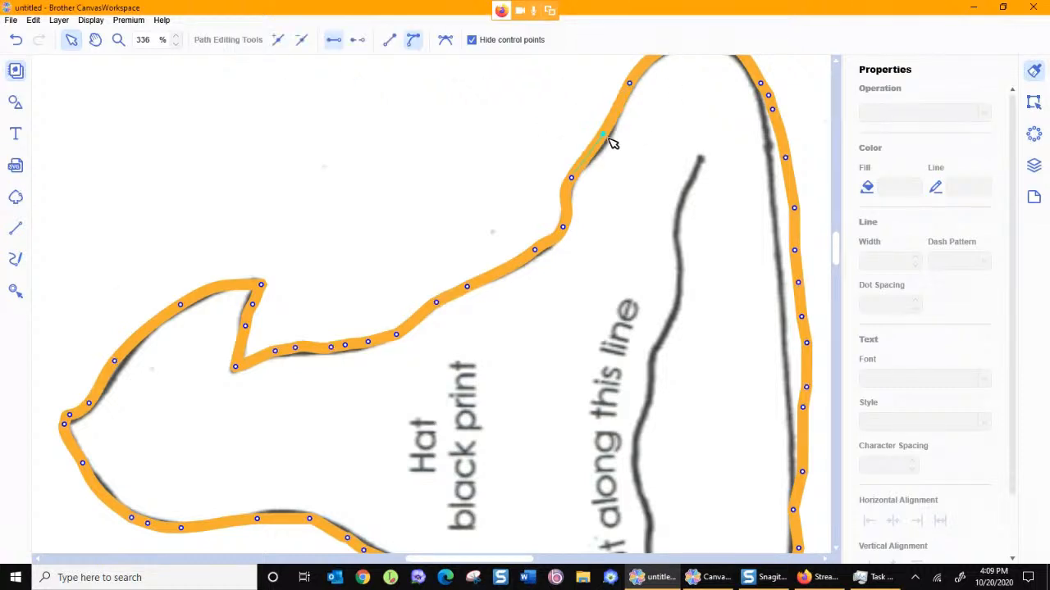
- Move the points below the brim's rounded end onto the printed line and delete the surplus points along the brim's long edge
{"action": "left_click", "coordinate": [837, 64]}
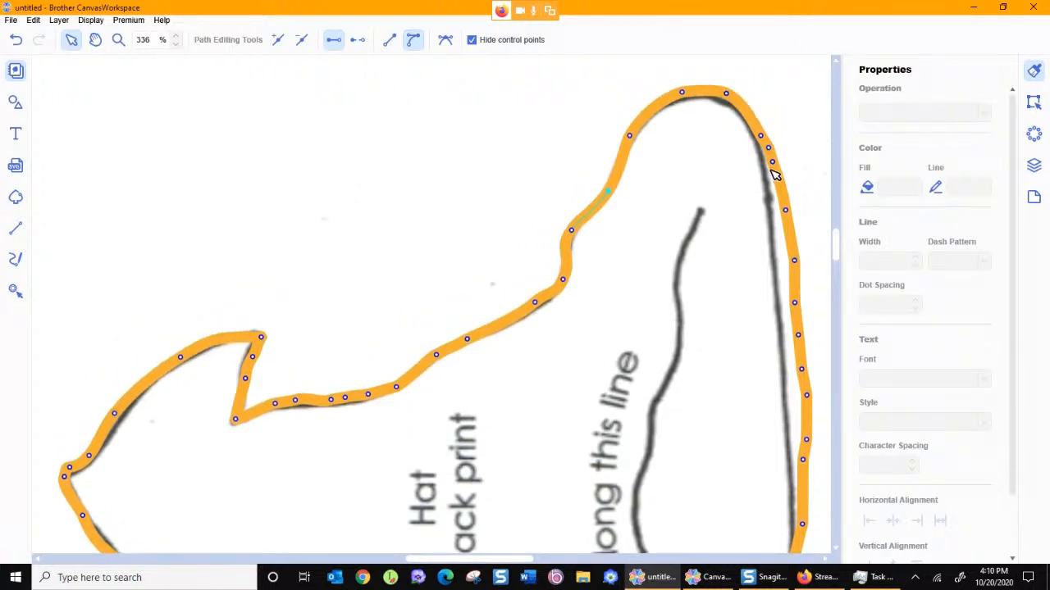
{"action": "left_click", "coordinate": [768, 151]}
{"action": "left_click_drag", "start_coordinate": [771, 165], "coordinate": [817, 418]}
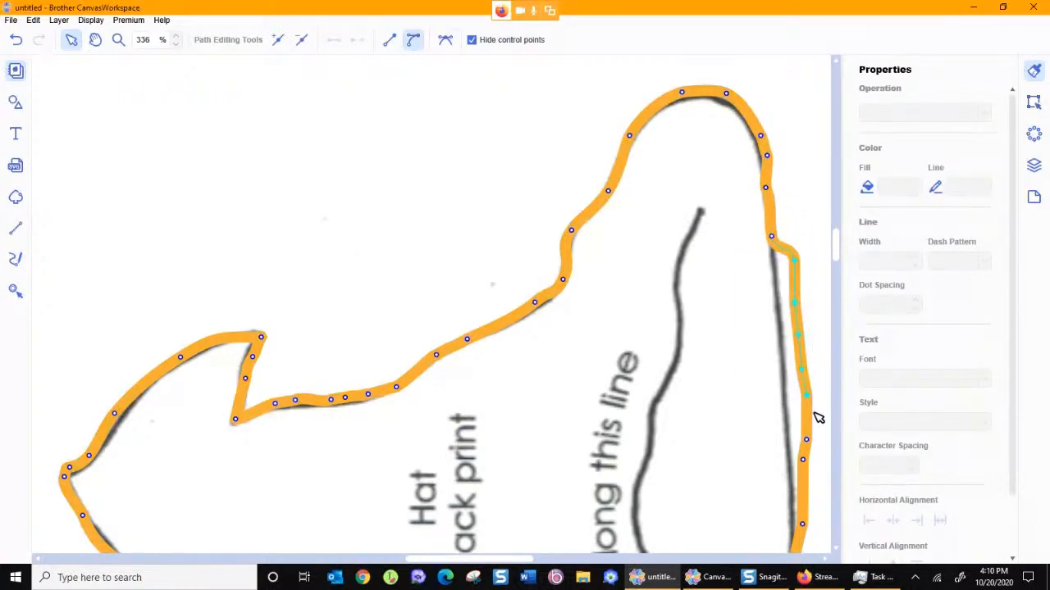
{"action": "left_click", "coordinate": [302, 39]}
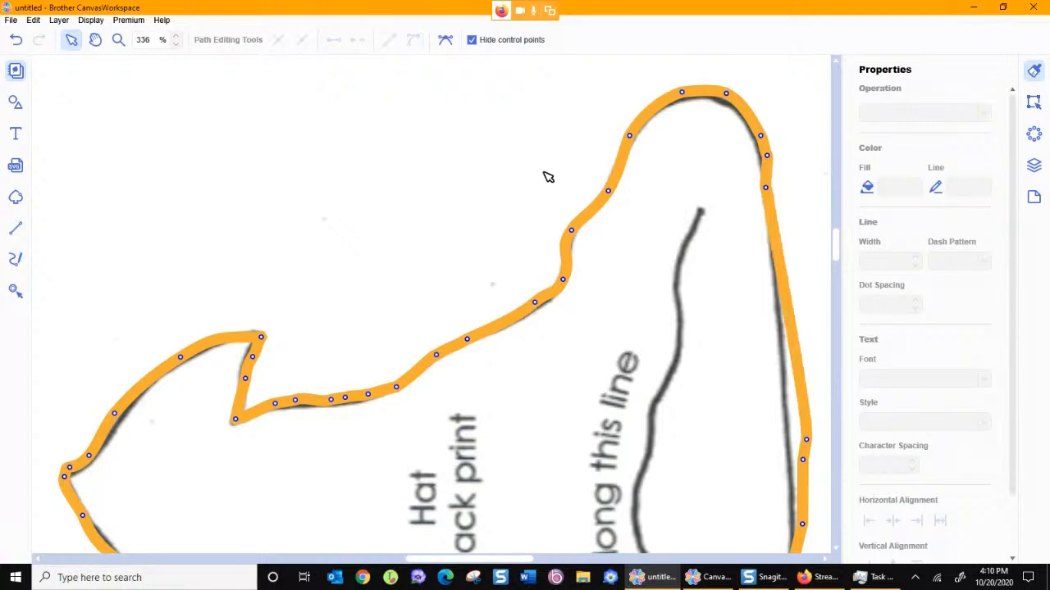
- Move the remaining points on the brim's long edge onto the printed line and straighten the segments with their control handles
{"action": "scroll", "coordinate": [812, 500], "scroll_direction": "down", "scroll_amount": 3}
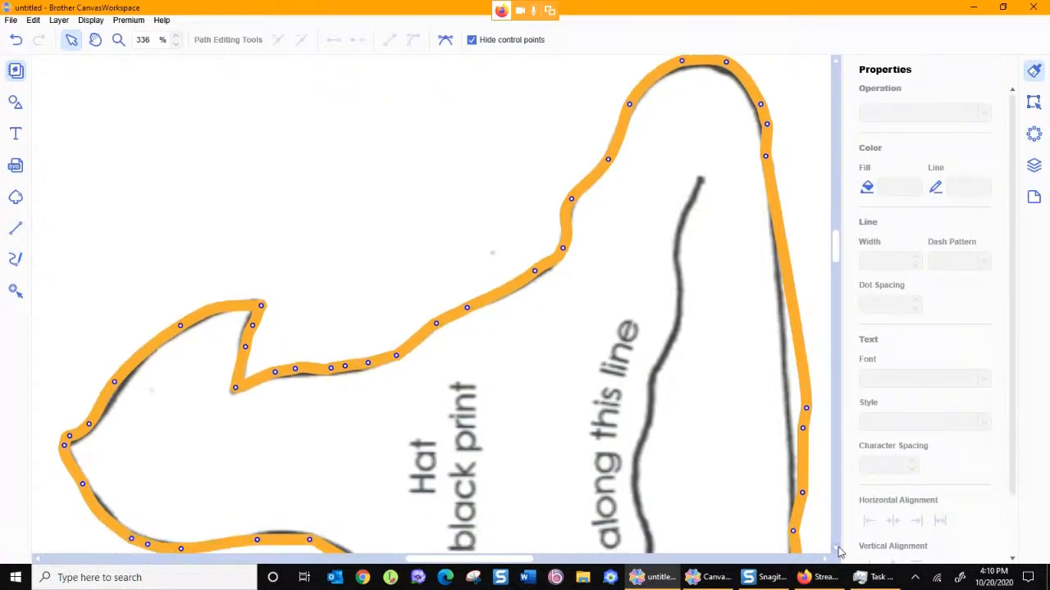
{"action": "left_click_drag", "start_coordinate": [807, 379], "coordinate": [784, 296]}
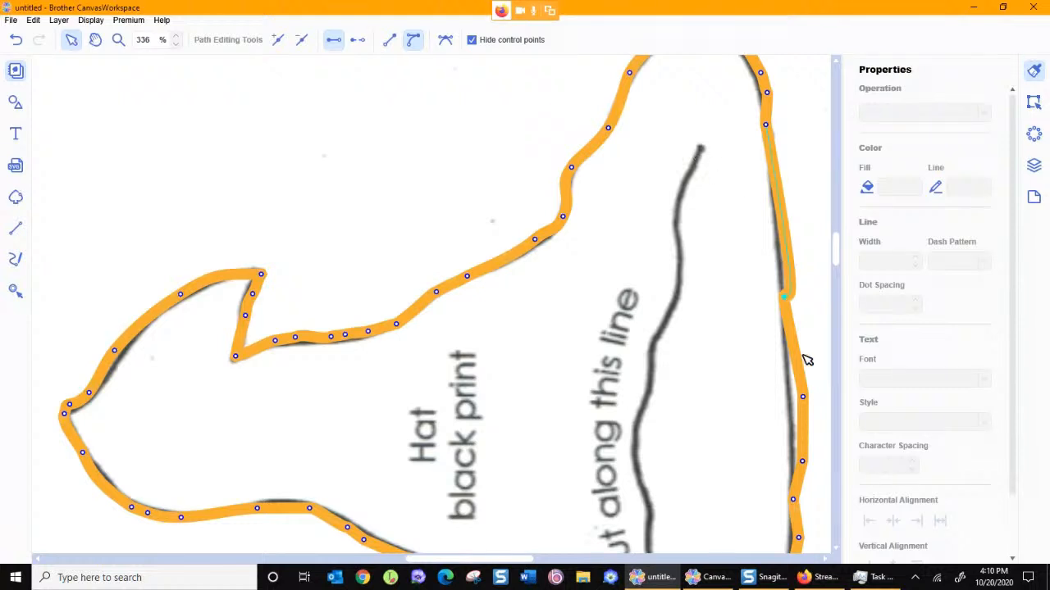
{"action": "left_click", "coordinate": [471, 41]}
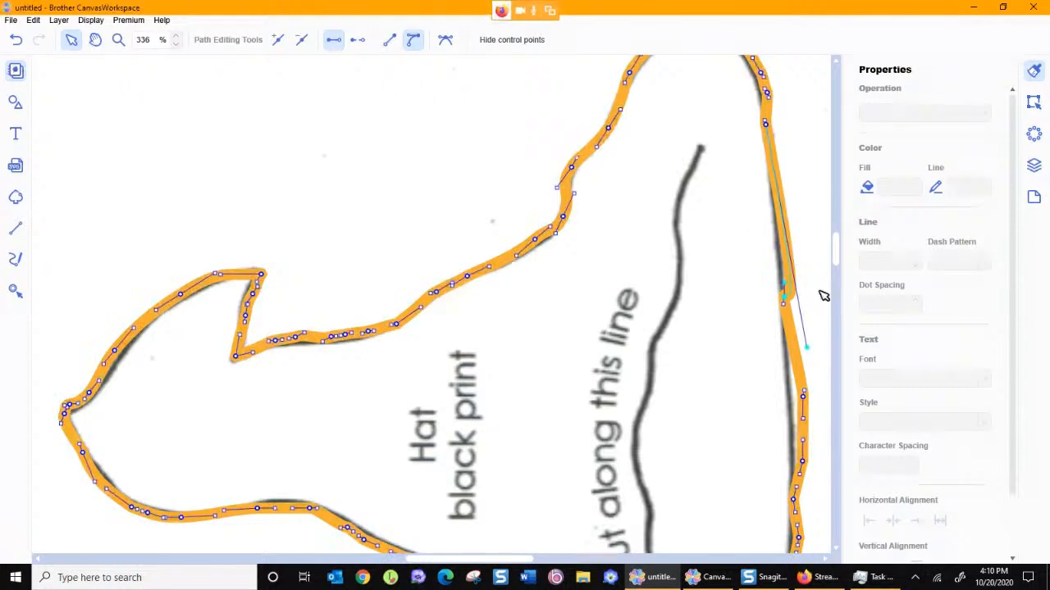
{"action": "left_click_drag", "start_coordinate": [810, 351], "coordinate": [779, 224]}
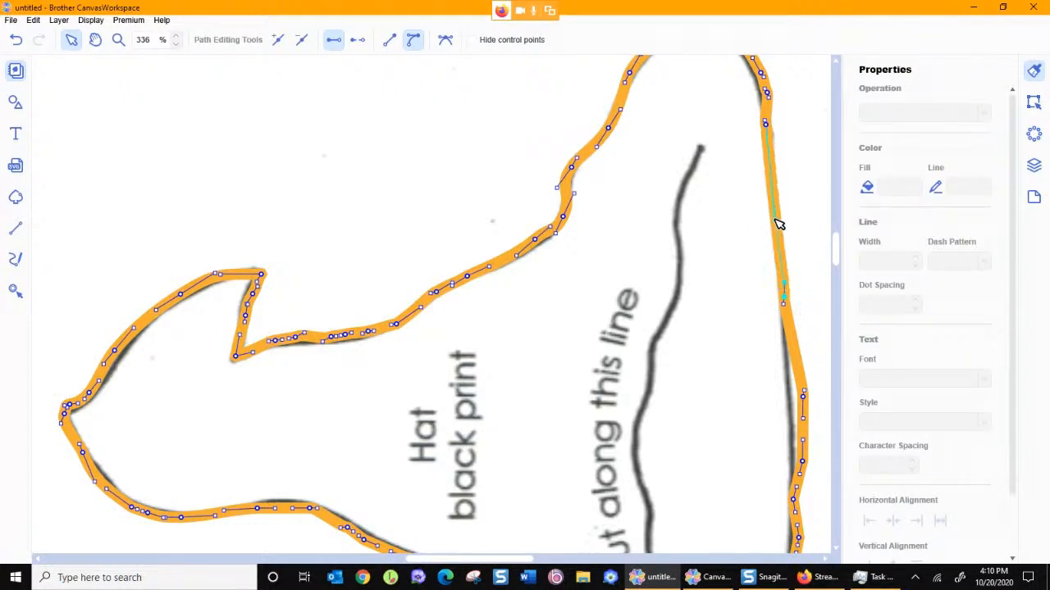
{"action": "left_click_drag", "start_coordinate": [784, 307], "coordinate": [787, 319]}
{"action": "left_click", "coordinate": [785, 287]}
{"action": "left_click_drag", "start_coordinate": [804, 398], "coordinate": [790, 395]}
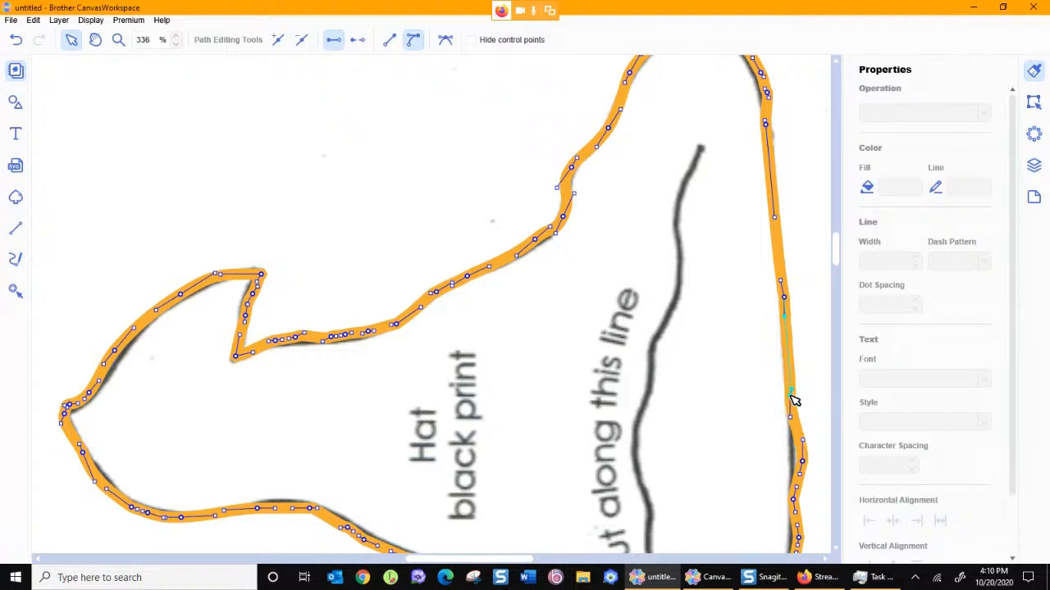
- Delete the surplus points on the lower part of the brim's long edge and shift the point at its bend onto the printed line
{"action": "left_click_drag", "start_coordinate": [836, 548], "coordinate": [840, 553]}
{"action": "left_click_drag", "start_coordinate": [755, 159], "coordinate": [820, 303]}
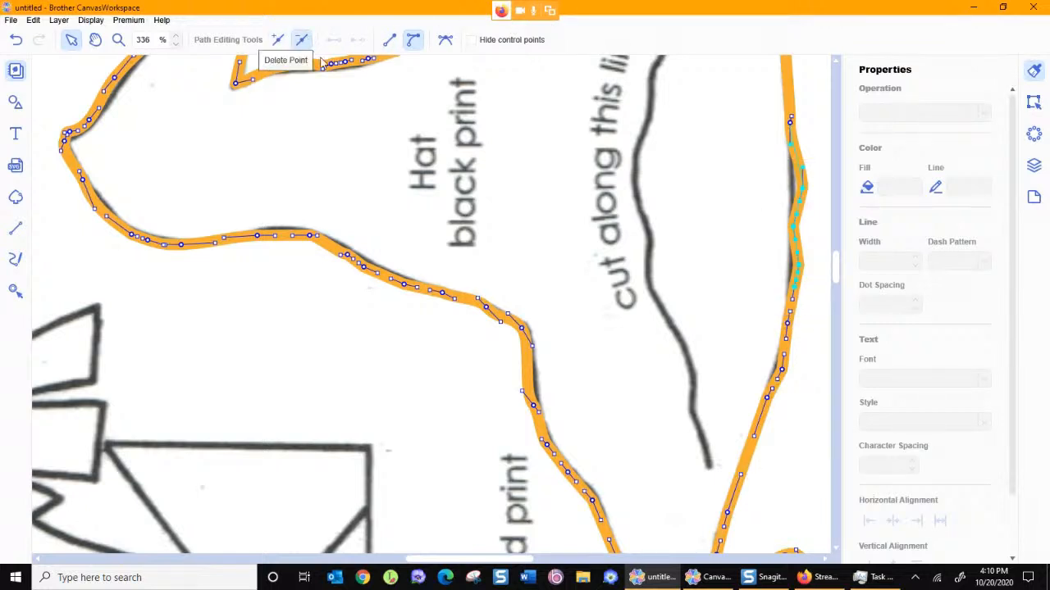
{"action": "left_click", "coordinate": [301, 39]}
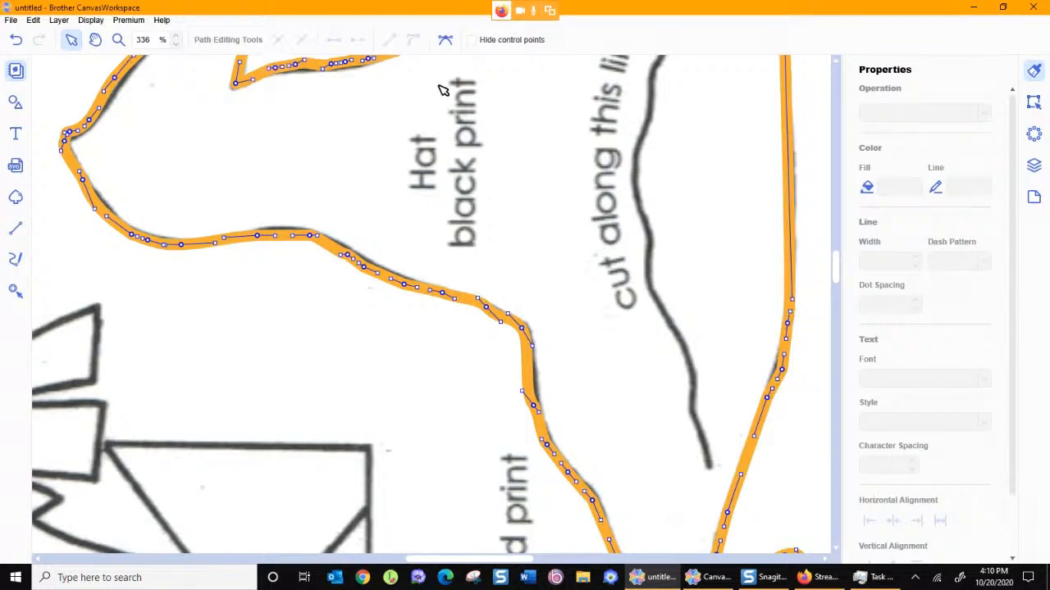
{"action": "left_click", "coordinate": [783, 374]}
- Move the points on both sides of the junction between the brim and the hat band to the ends of the printed brim curve
{"action": "scroll", "coordinate": [803, 402], "scroll_direction": "down", "scroll_amount": 1}
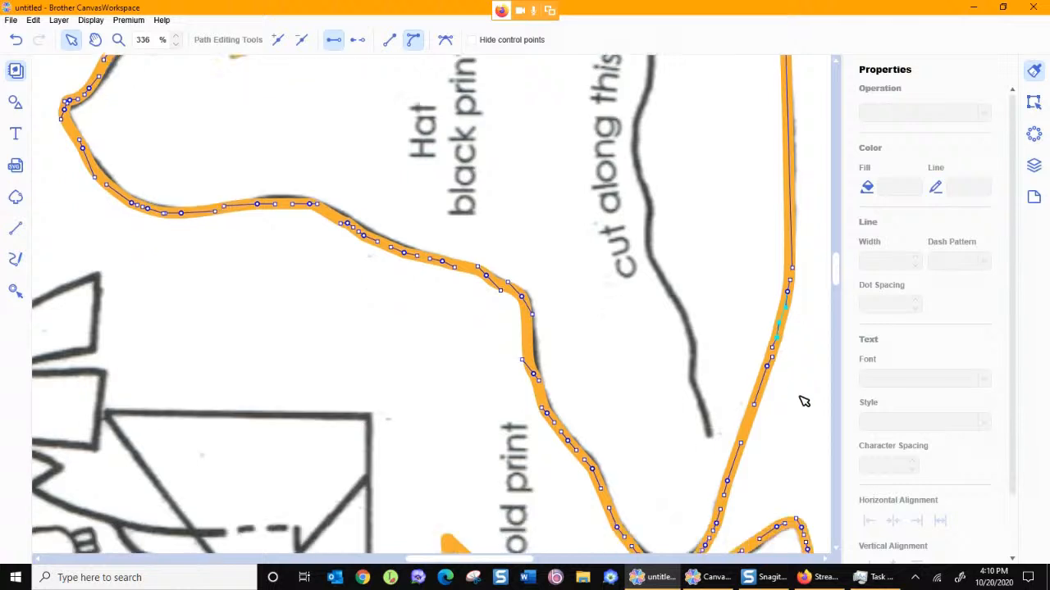
{"action": "scroll", "coordinate": [804, 402], "scroll_direction": "down", "scroll_amount": 5}
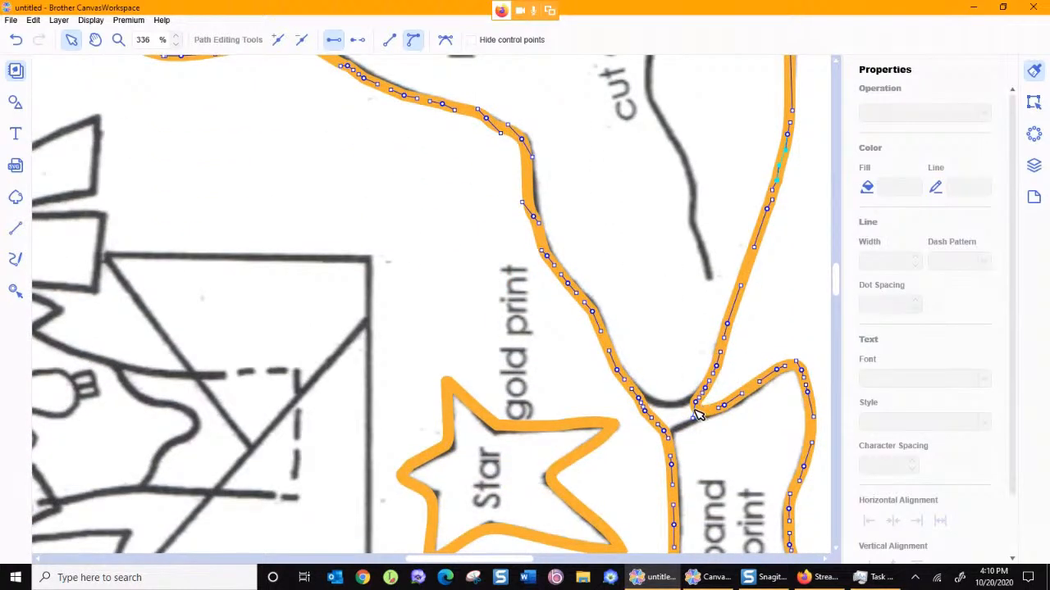
{"action": "left_click_drag", "start_coordinate": [696, 402], "coordinate": [686, 402]}
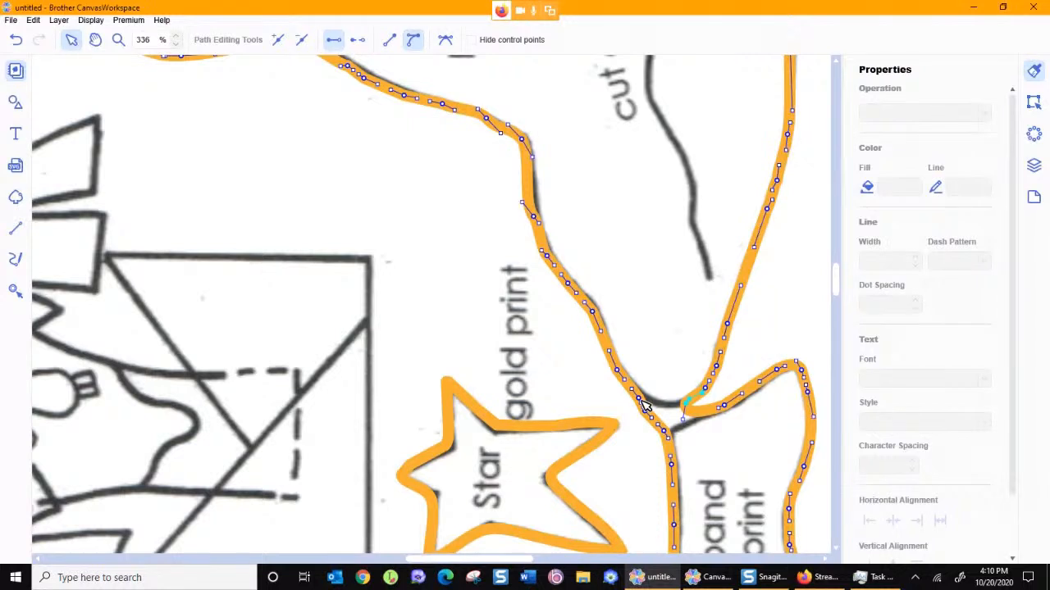
{"action": "left_click_drag", "start_coordinate": [638, 397], "coordinate": [642, 395]}
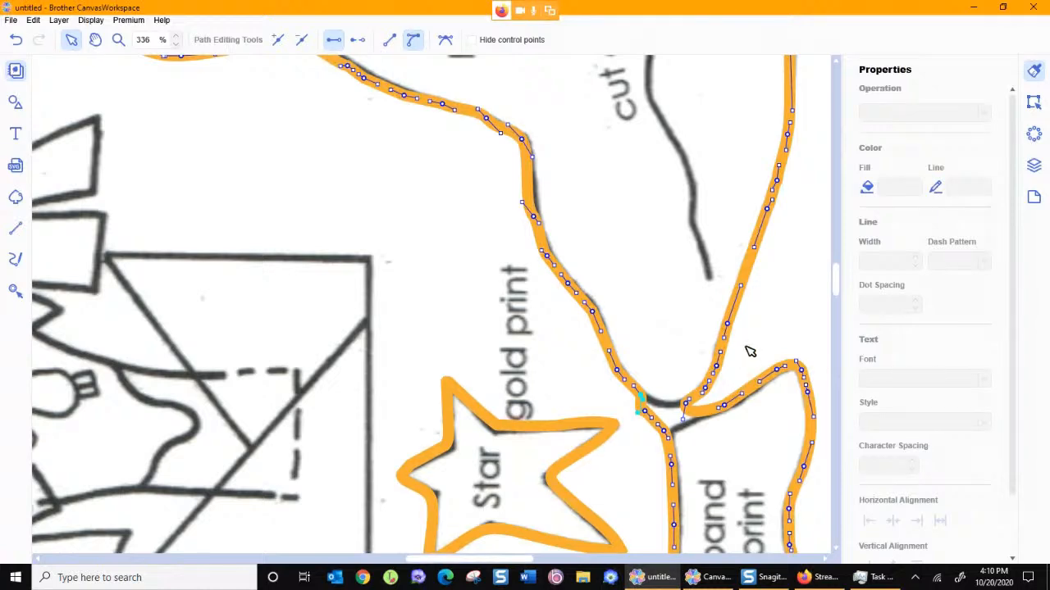
- Add a rectangle, flatten it into a thin strip and place it in the empty area beside the hat outline
{"action": "left_click", "coordinate": [15, 104]}
{"action": "left_click_drag", "start_coordinate": [97, 324], "coordinate": [401, 289]}
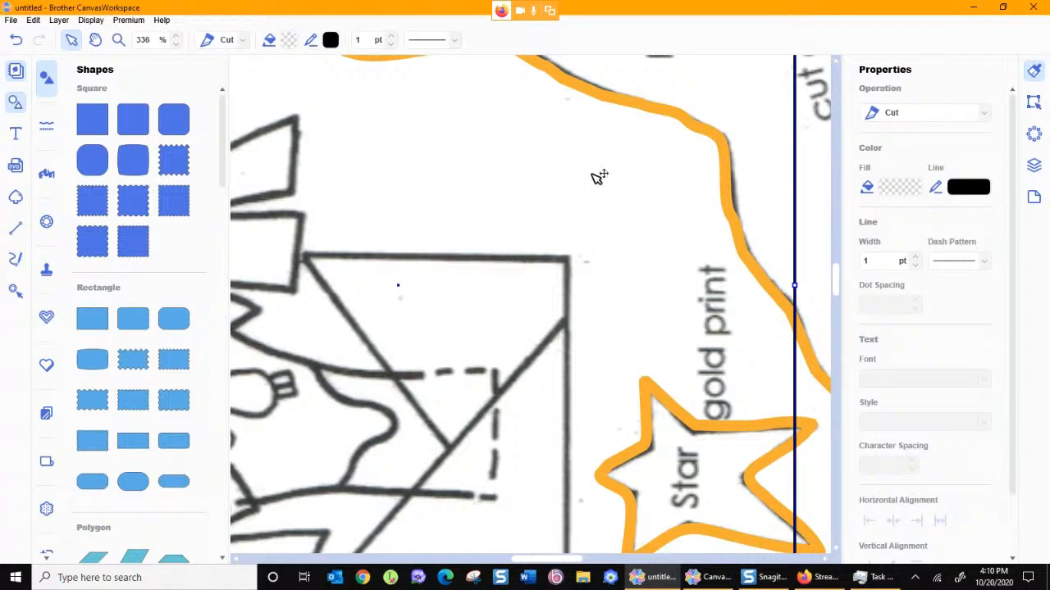
{"action": "left_click", "coordinate": [118, 39]}
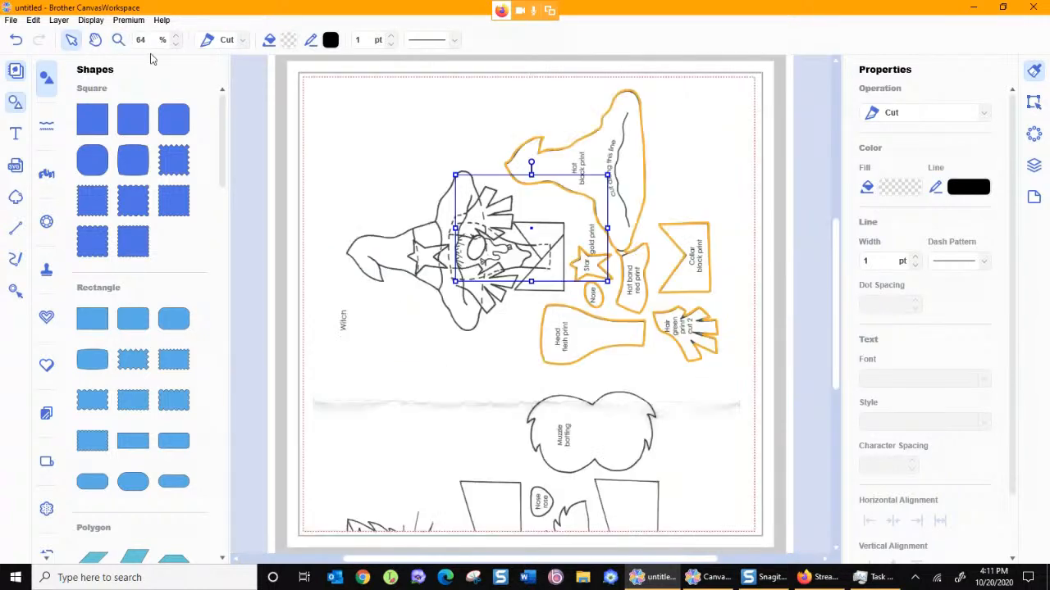
{"action": "left_click_drag", "start_coordinate": [447, 174], "coordinate": [589, 274]}
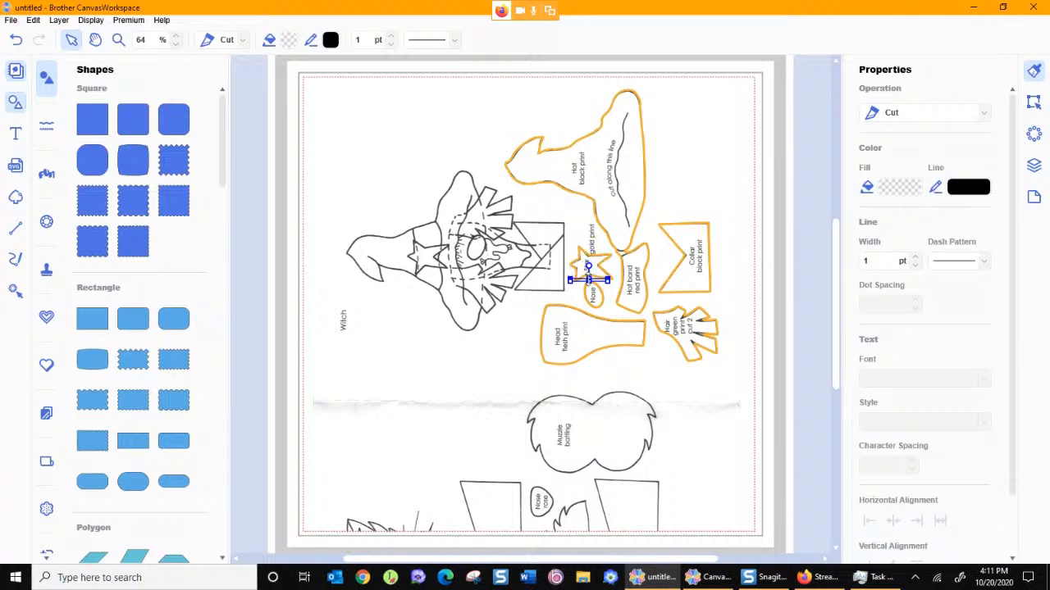
{"action": "left_click_drag", "start_coordinate": [585, 281], "coordinate": [685, 179]}
- Move the thin strip onto the junction where the hat brim meets the hat band
{"action": "left_click", "coordinate": [115, 40]}
{"action": "left_click_drag", "start_coordinate": [550, 216], "coordinate": [674, 289]}
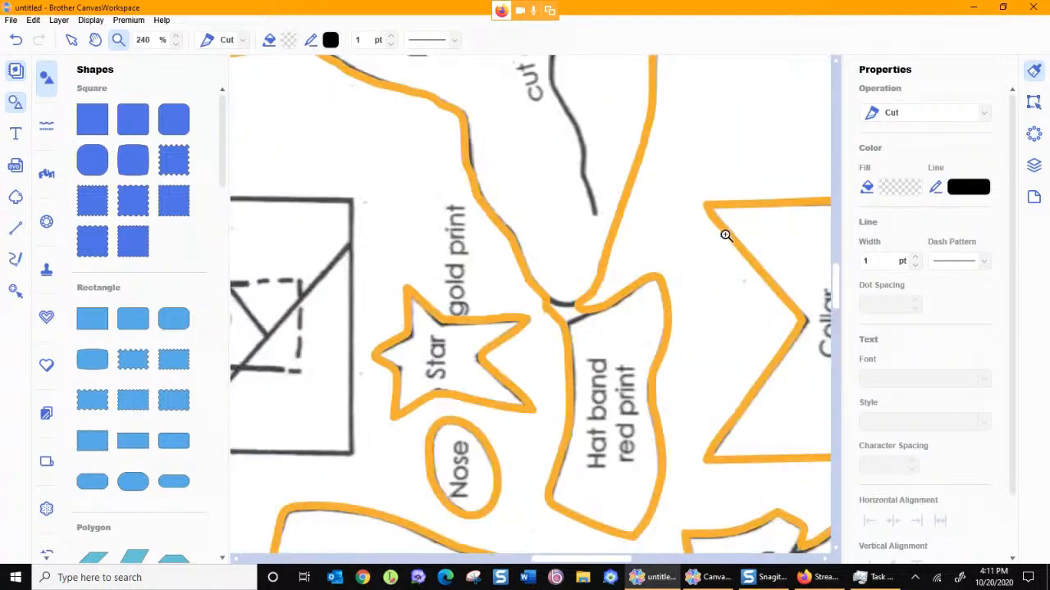
{"action": "left_click", "coordinate": [825, 559]}
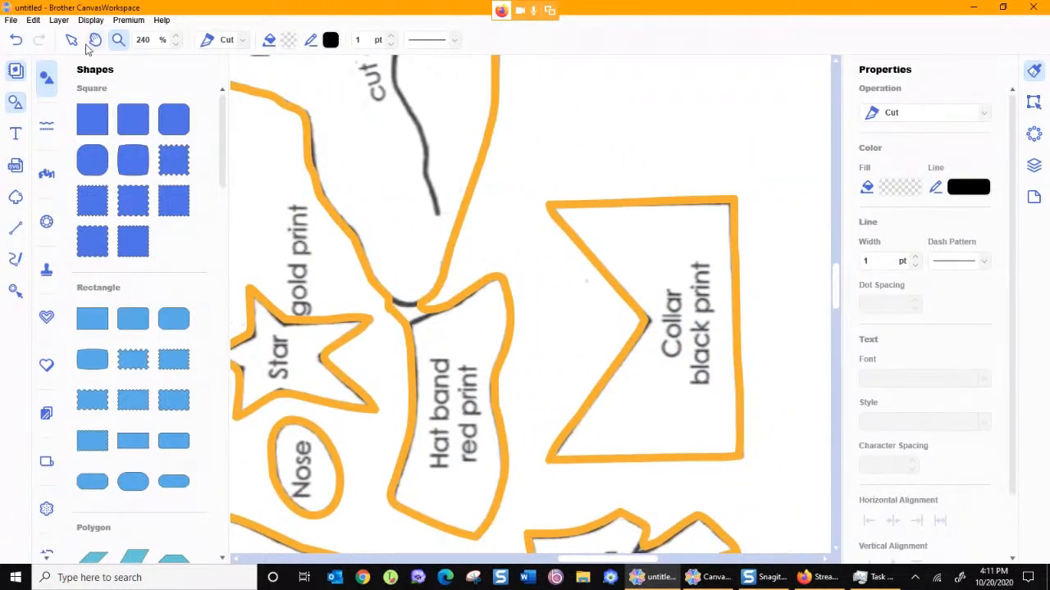
{"action": "left_click", "coordinate": [176, 44]}
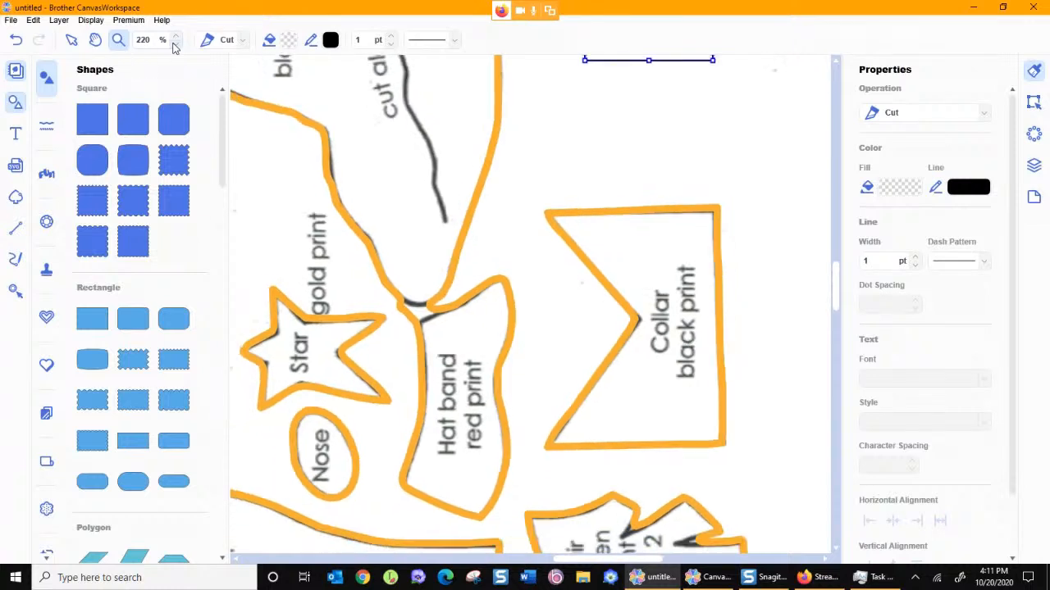
{"action": "left_click", "coordinate": [175, 44]}
{"action": "left_click", "coordinate": [175, 43]}
{"action": "left_click", "coordinate": [71, 40]}
{"action": "left_click_drag", "start_coordinate": [632, 74], "coordinate": [457, 316]}
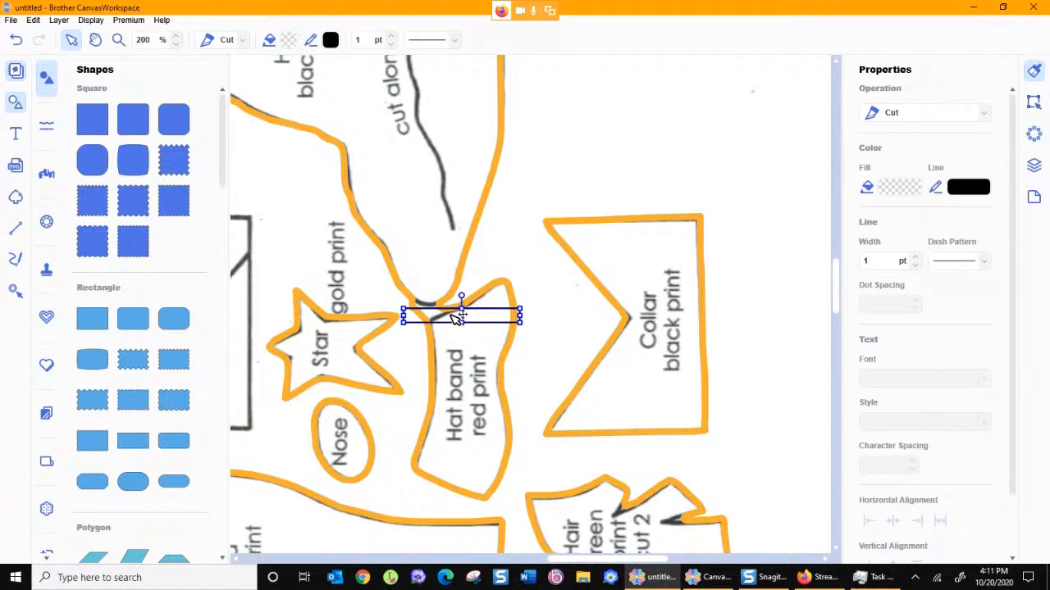
- Rotate the strip to follow the slant of the hat band's upper edge and shorten it to just span the junction
{"action": "mouse_move", "coordinate": [460, 294]}
{"action": "left_mouse_down"}
{"action": "mouse_move", "coordinate": [449, 291]}
{"action": "mouse_move", "coordinate": [460, 315]}
{"action": "mouse_move", "coordinate": [448, 309]}
{"action": "left_mouse_up"}
{"action": "left_click_drag", "start_coordinate": [499, 281], "coordinate": [459, 300]}
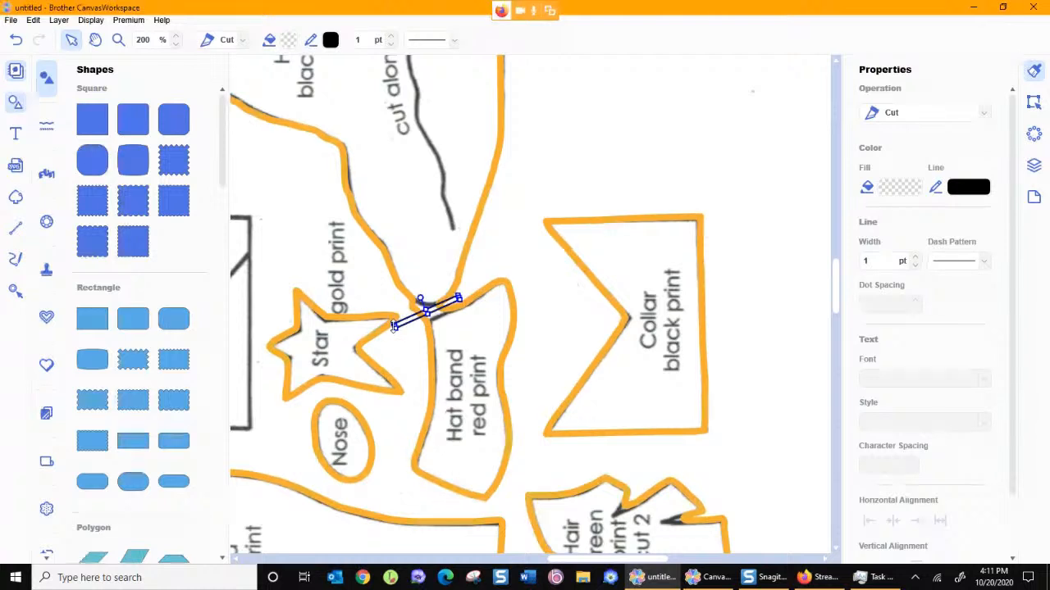
{"action": "left_click_drag", "start_coordinate": [385, 325], "coordinate": [403, 321]}
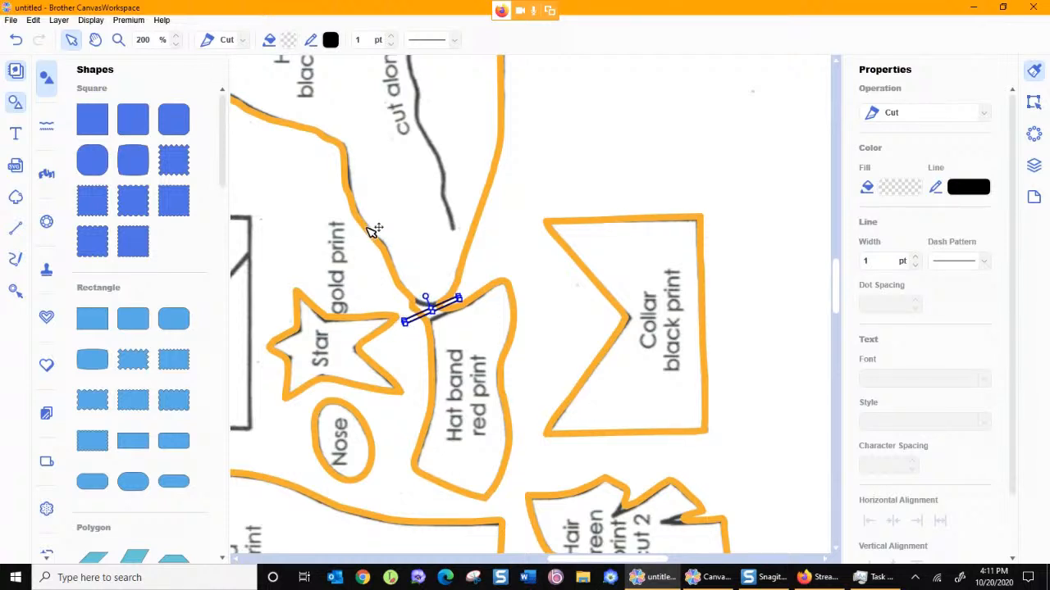
- Ungroup the traced outlines from the scanned image so the hat outline can be selected on its own
{"action": "left_click", "coordinate": [373, 230]}
{"action": "left_click", "coordinate": [368, 230]}
{"action": "left_click", "coordinate": [369, 230]}
{"action": "left_click", "coordinate": [373, 232]}
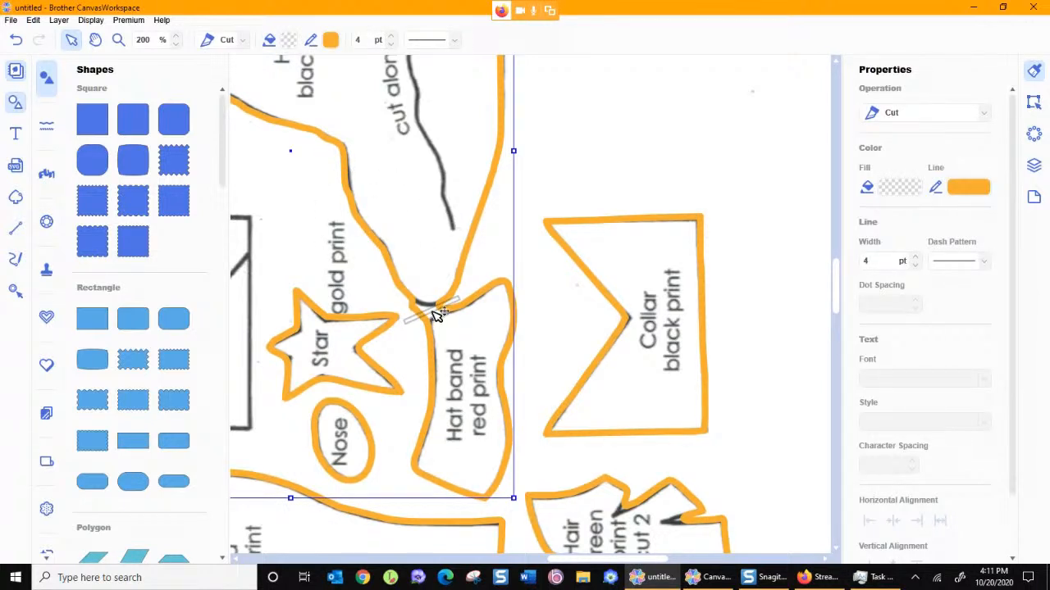
{"action": "left_click", "coordinate": [435, 311]}
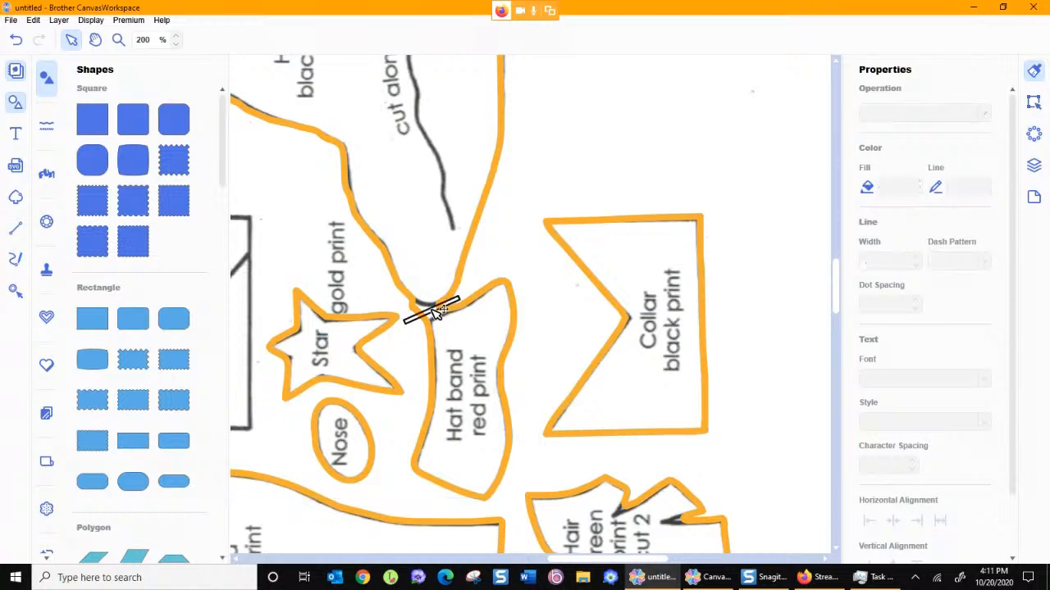
{"action": "left_click", "coordinate": [1034, 167]}
{"action": "left_click", "coordinate": [889, 128]}
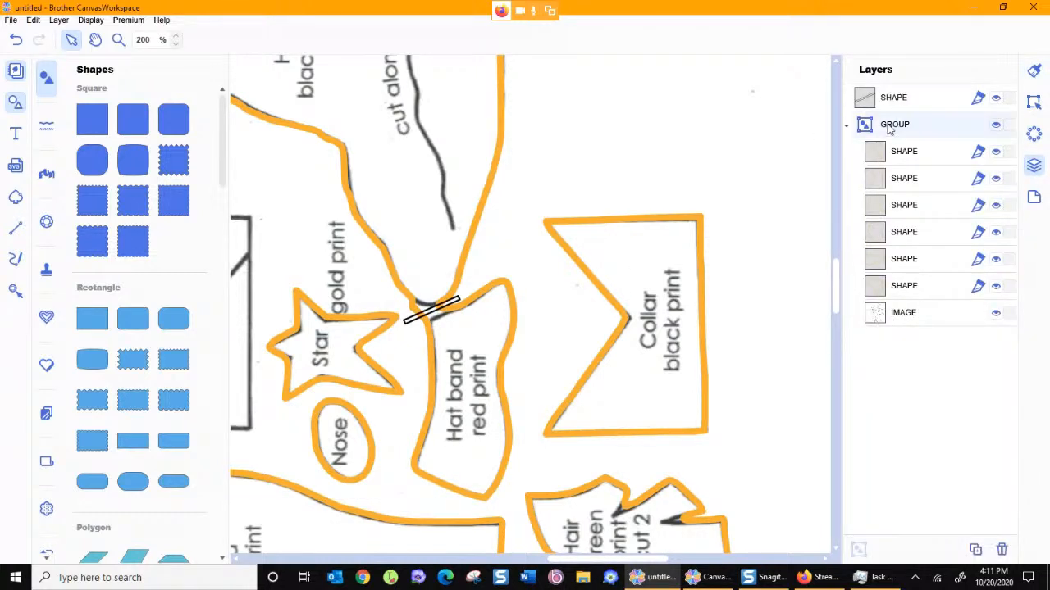
{"action": "right_click", "coordinate": [890, 130]}
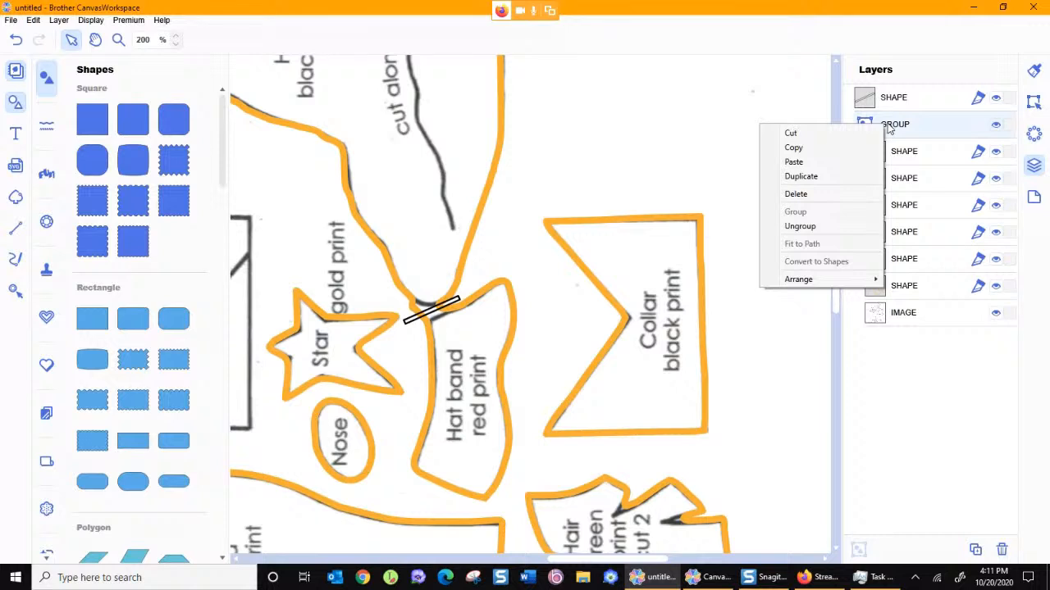
{"action": "left_click", "coordinate": [800, 226]}
- Divide the joined hat and hat band outline with the thin strip using the overlap processing
{"action": "left_click", "coordinate": [458, 302]}
{"action": "left_click", "coordinate": [466, 279], "text": "shift"}
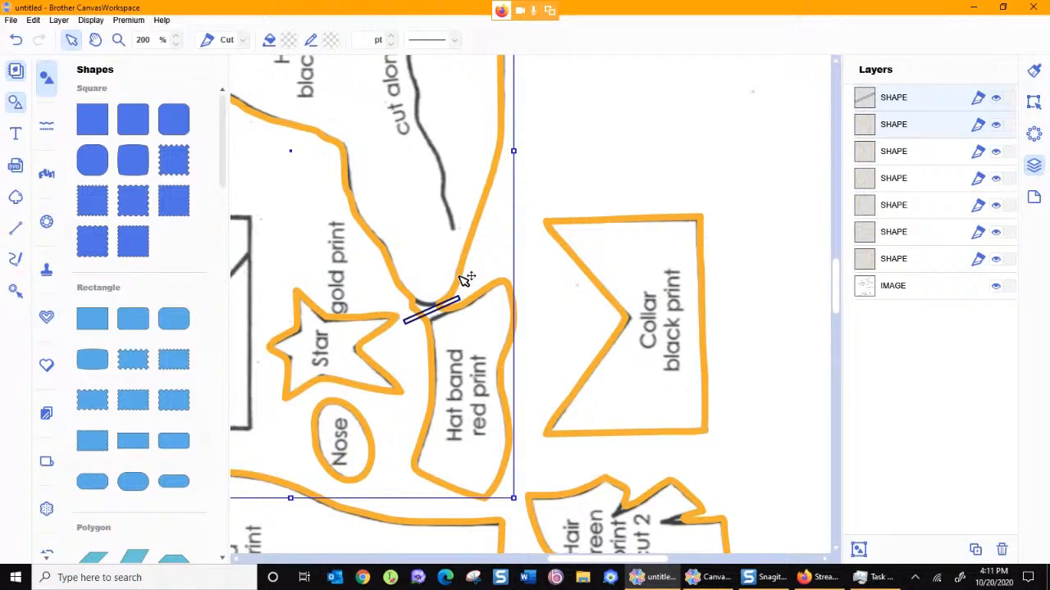
{"action": "left_click", "coordinate": [1035, 105]}
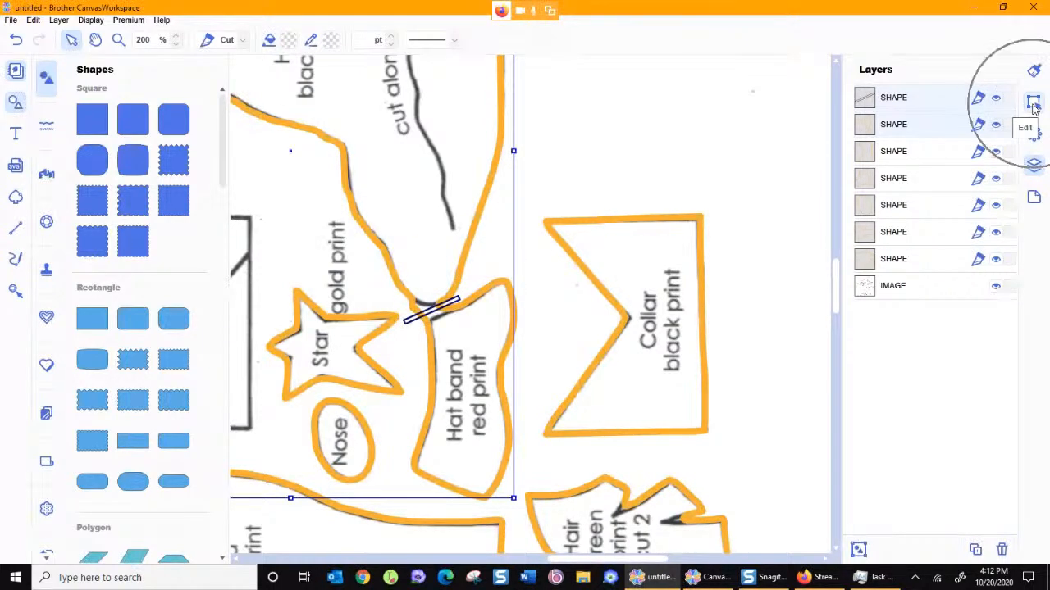
{"action": "left_click_drag", "start_coordinate": [1013, 314], "coordinate": [1001, 447]}
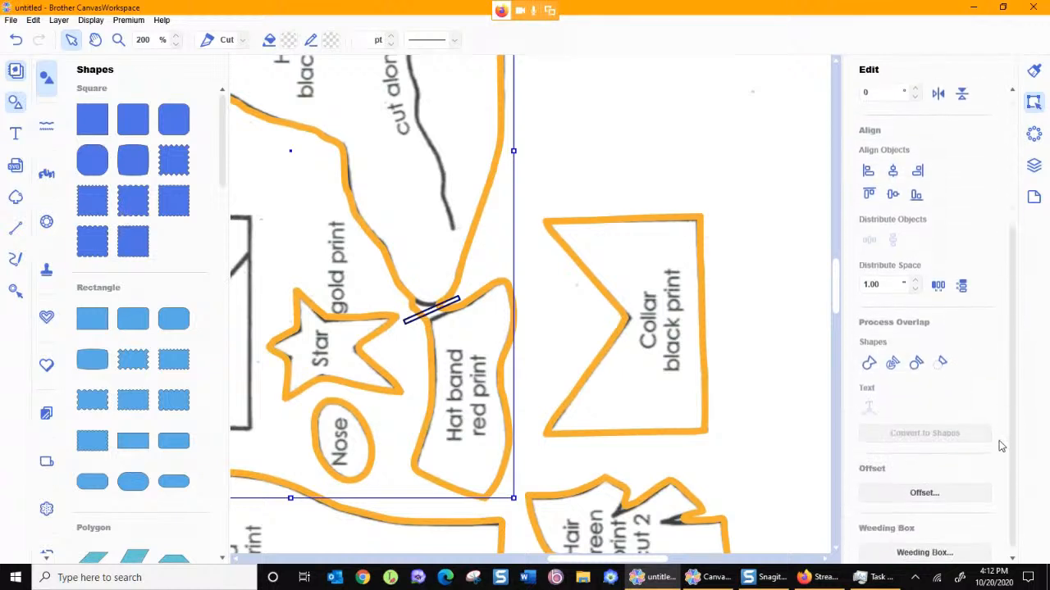
{"action": "left_click", "coordinate": [893, 366]}
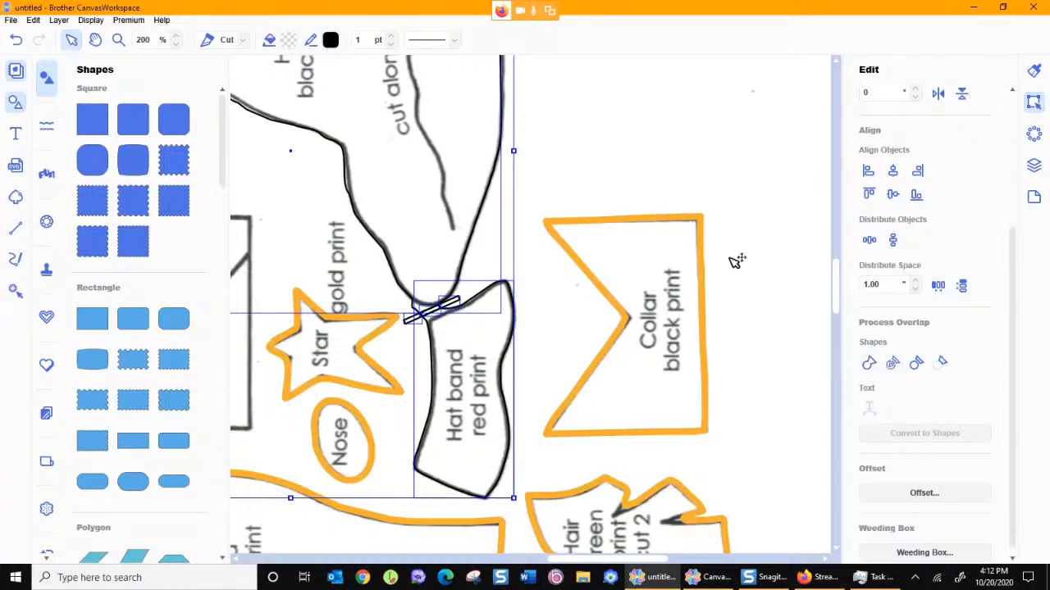
- Pull the three leftover strip fragments away from the hat and hat band junction and delete them
{"action": "left_click", "coordinate": [681, 185]}
{"action": "left_click_drag", "start_coordinate": [448, 303], "coordinate": [534, 257]}
{"action": "left_click_drag", "start_coordinate": [445, 306], "coordinate": [566, 238]}
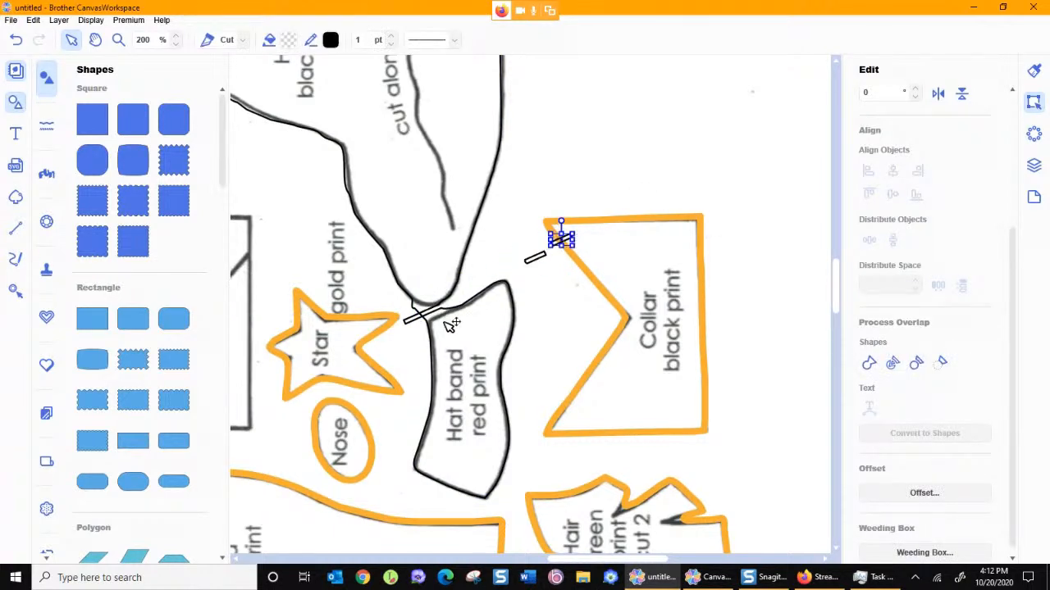
{"action": "left_click_drag", "start_coordinate": [419, 315], "coordinate": [590, 211]}
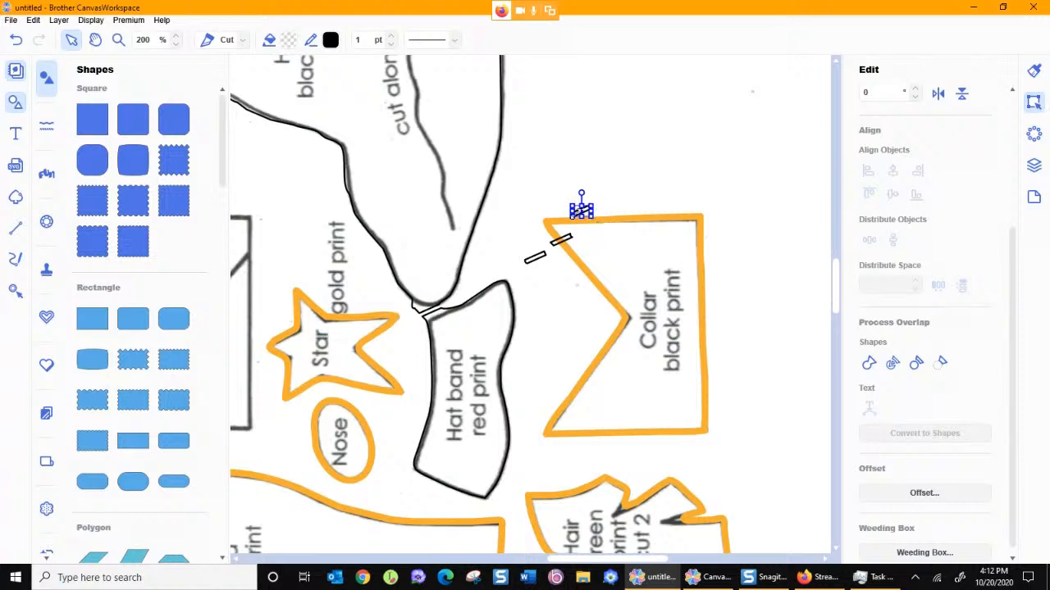
{"action": "key", "text": "Delete"}
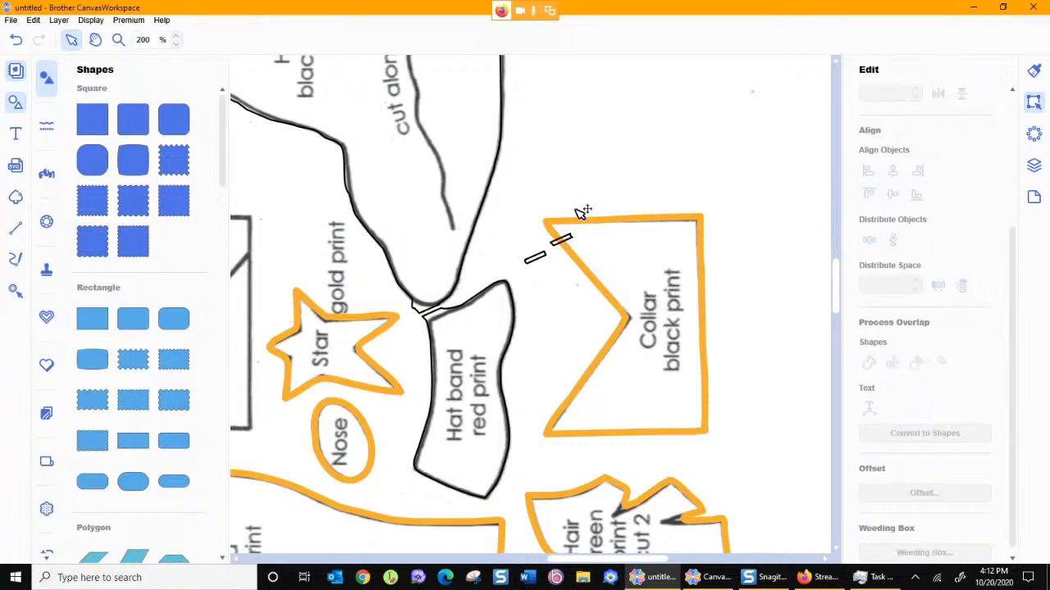
{"action": "left_click", "coordinate": [561, 241]}
{"action": "key", "text": "Delete"}
{"action": "left_click", "coordinate": [537, 260]}
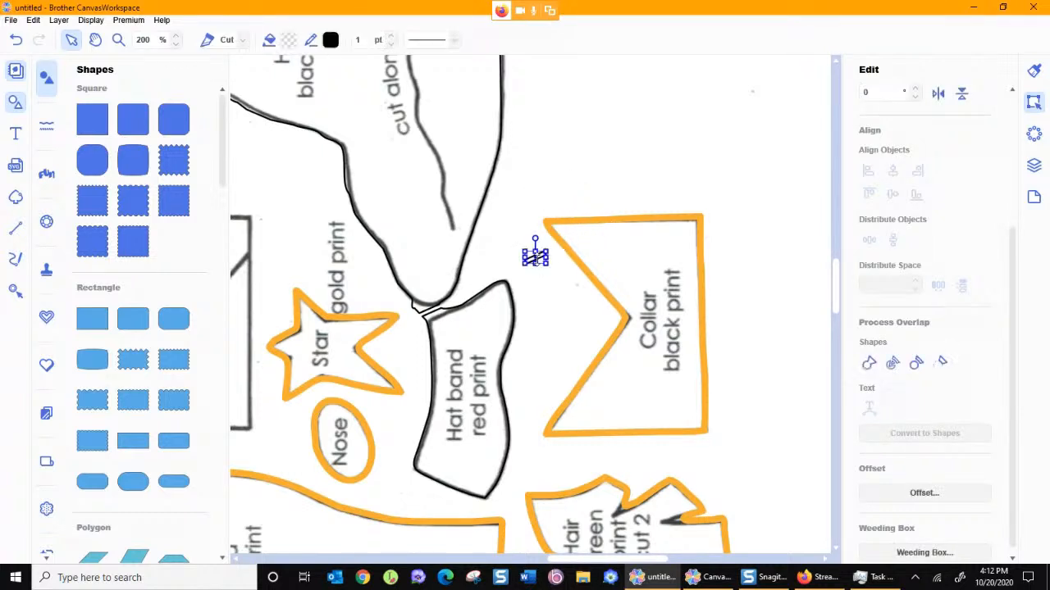
{"action": "key", "text": "Delete"}
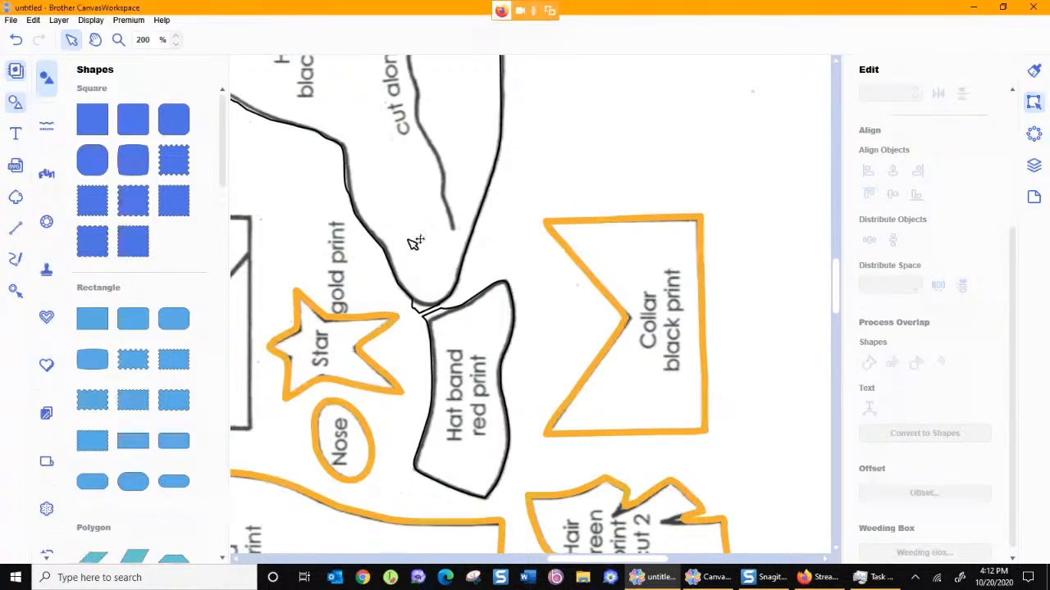
{"action": "left_click", "coordinate": [453, 316]}
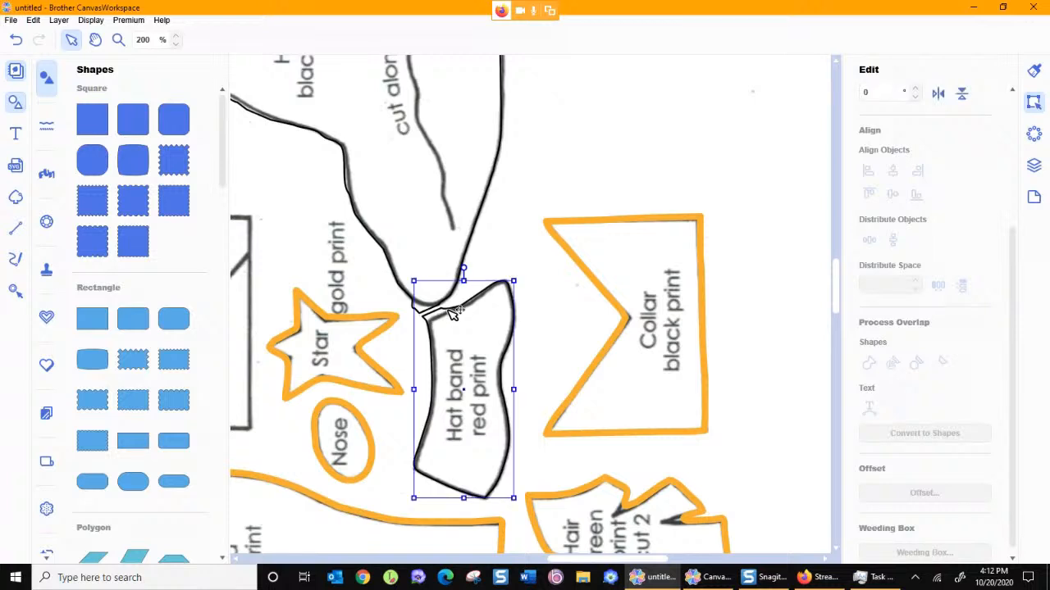
{"action": "left_click", "coordinate": [465, 249], "text": "shift"}
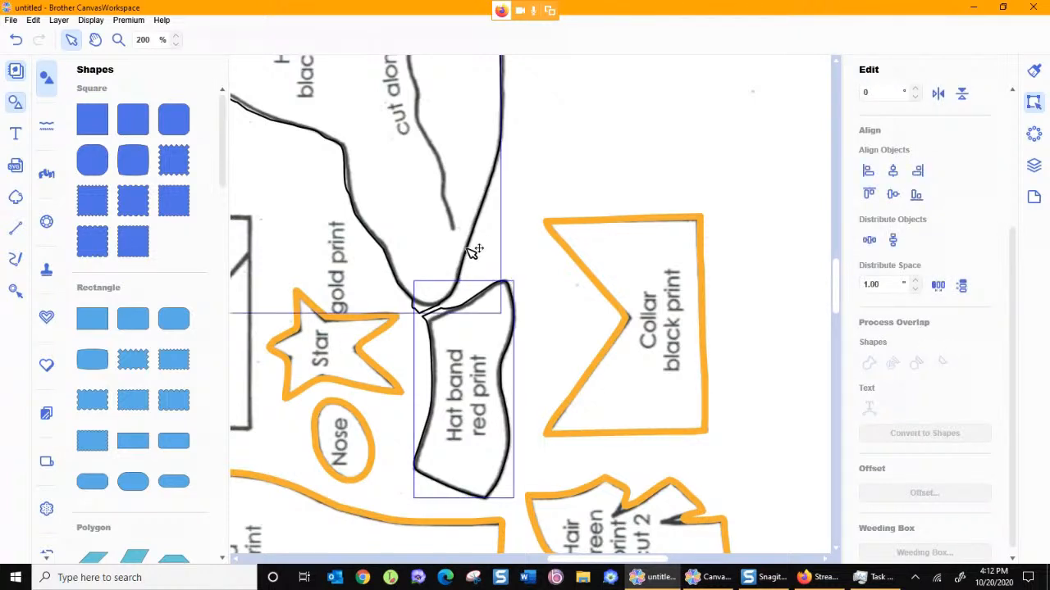
{"action": "left_click", "coordinate": [1033, 70]}
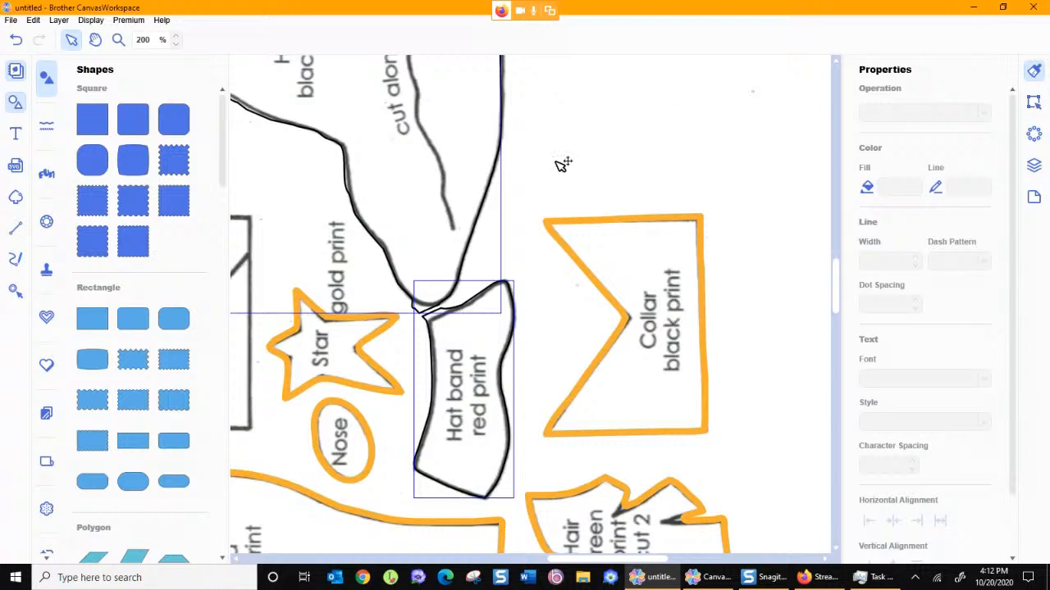
- Set the hat band outline's line color to orange and its line width to 2 pt
{"action": "left_click", "coordinate": [1033, 167]}
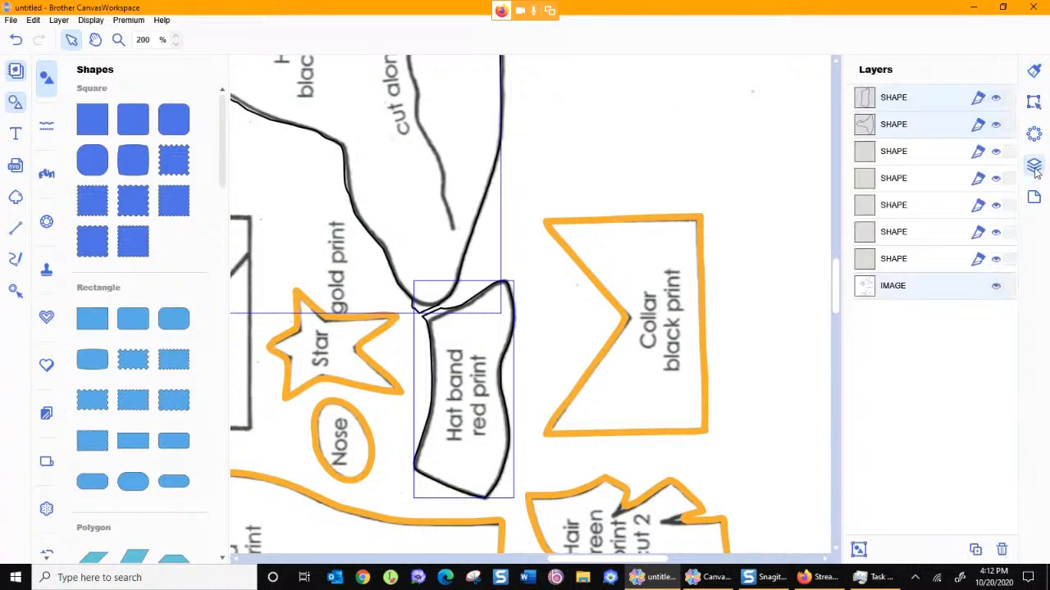
{"action": "left_click", "coordinate": [931, 100]}
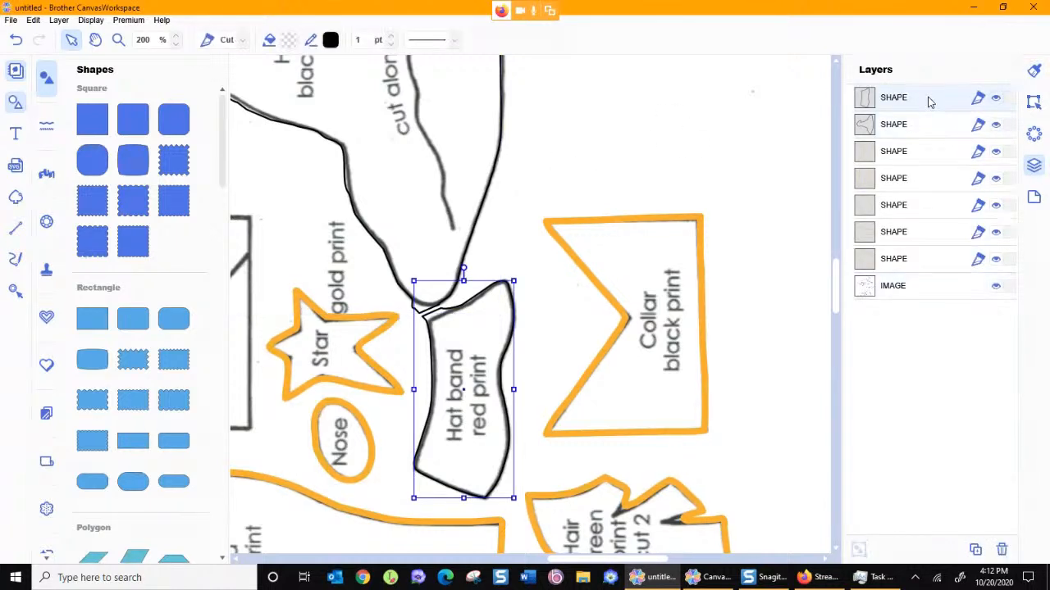
{"action": "left_click", "coordinate": [1035, 72]}
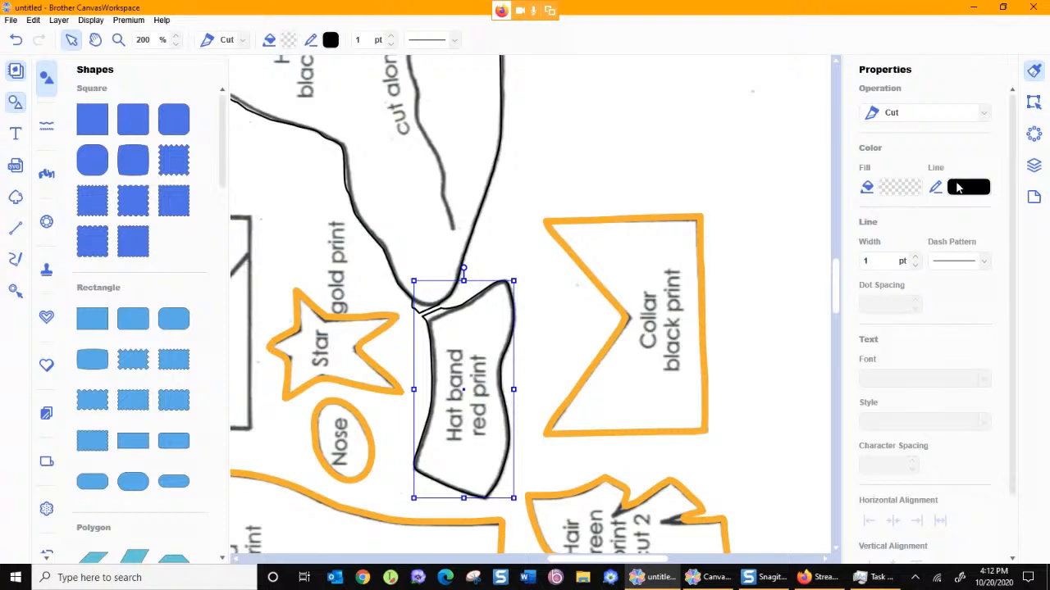
{"action": "left_click", "coordinate": [957, 189]}
{"action": "left_click", "coordinate": [510, 258]}
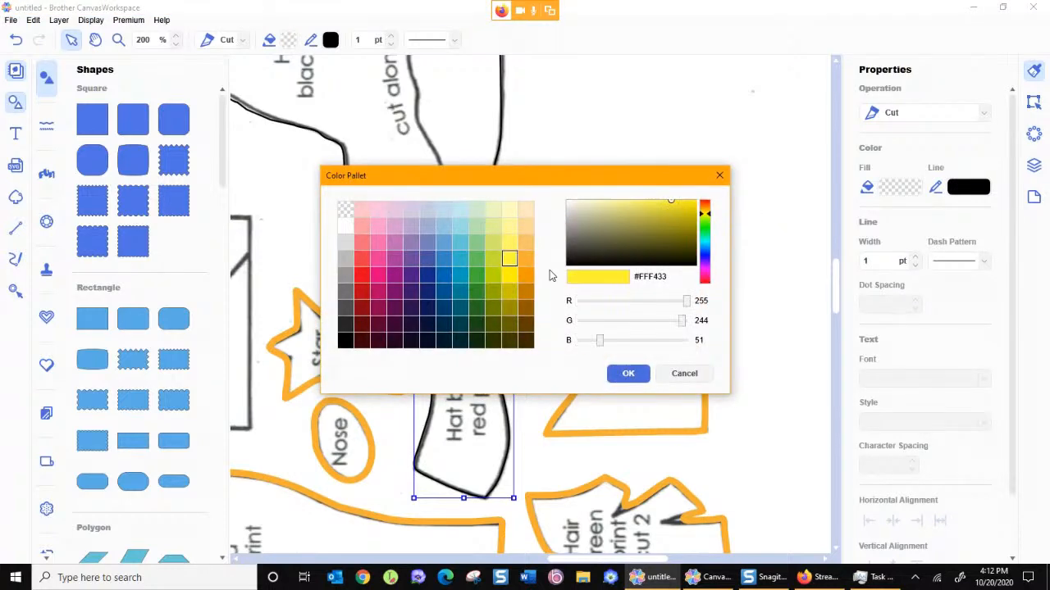
{"action": "left_click", "coordinate": [526, 260]}
{"action": "left_click", "coordinate": [627, 373]}
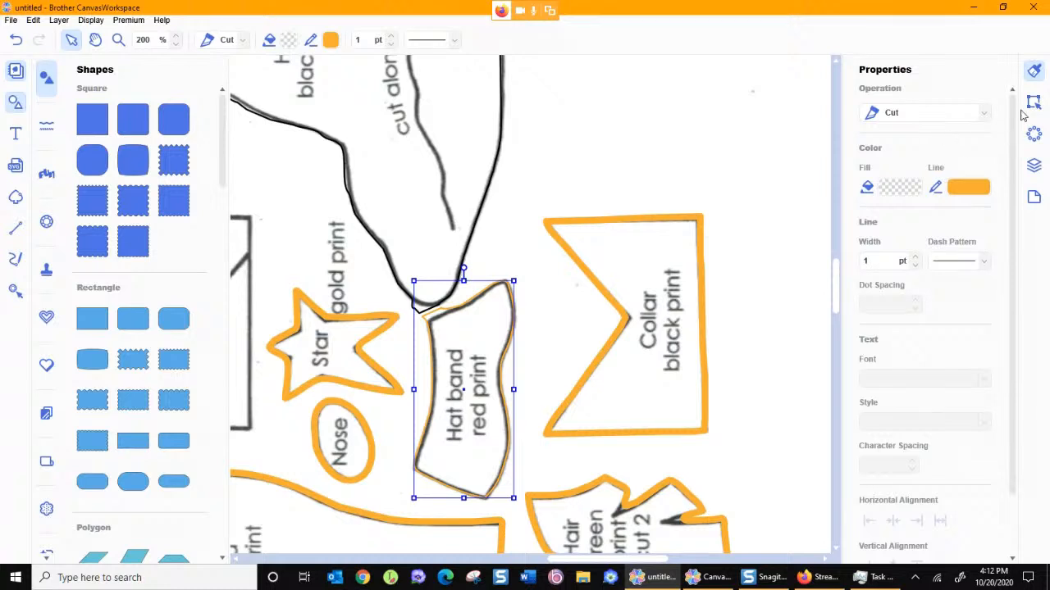
{"action": "left_click", "coordinate": [915, 257]}
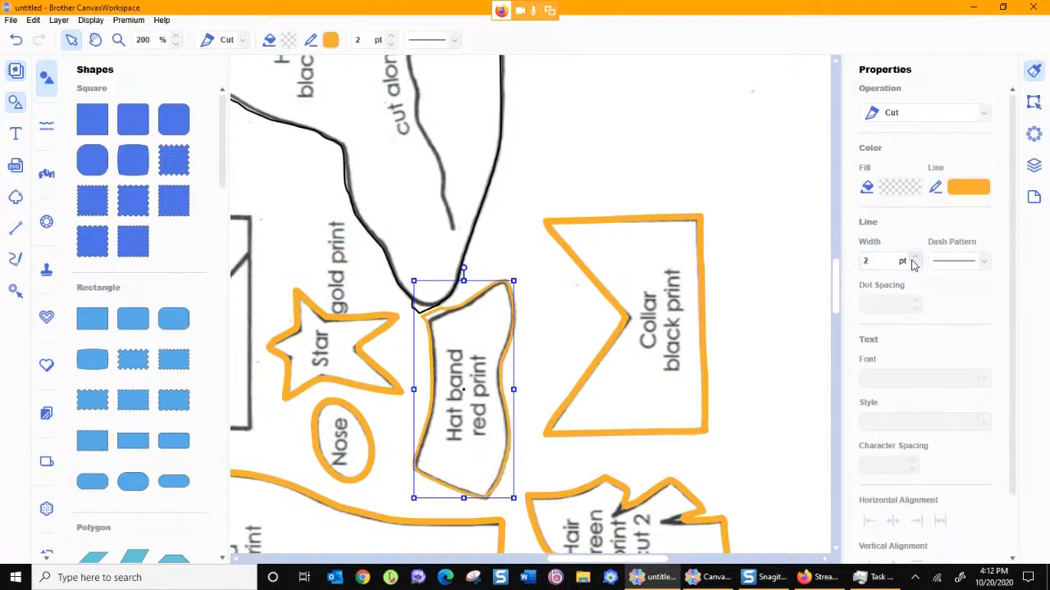
- Set the hat outline's line color to the same orange as the other pattern pieces
{"action": "left_click", "coordinate": [486, 220]}
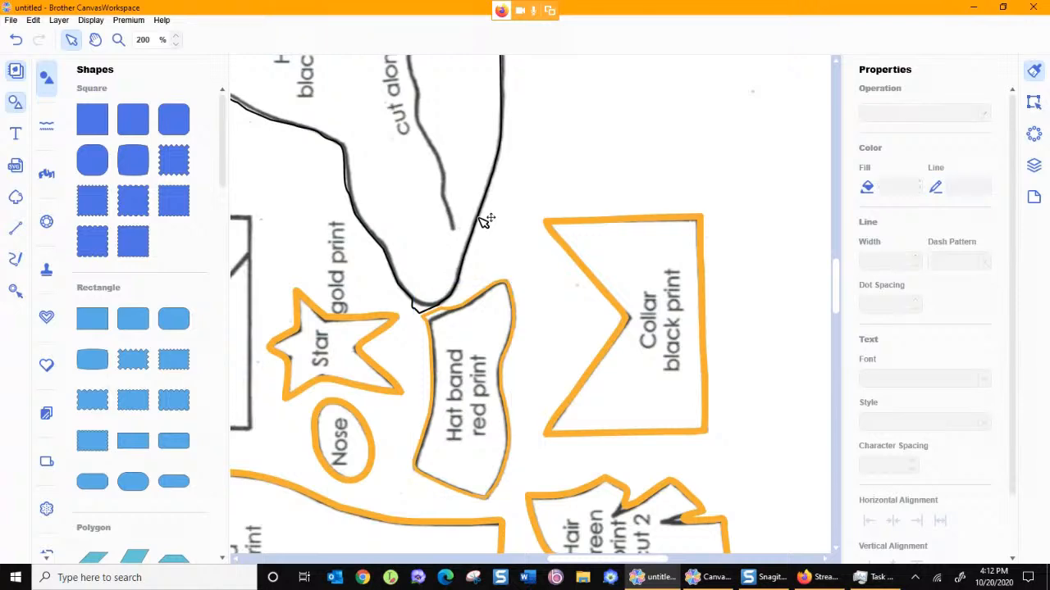
{"action": "left_click", "coordinate": [486, 220]}
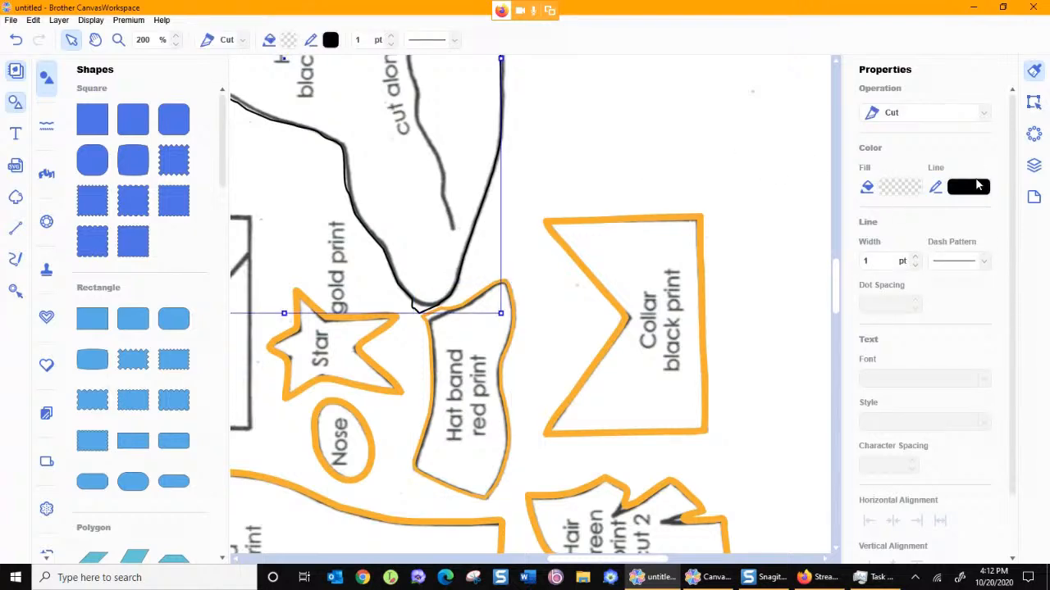
{"action": "left_click", "coordinate": [978, 187]}
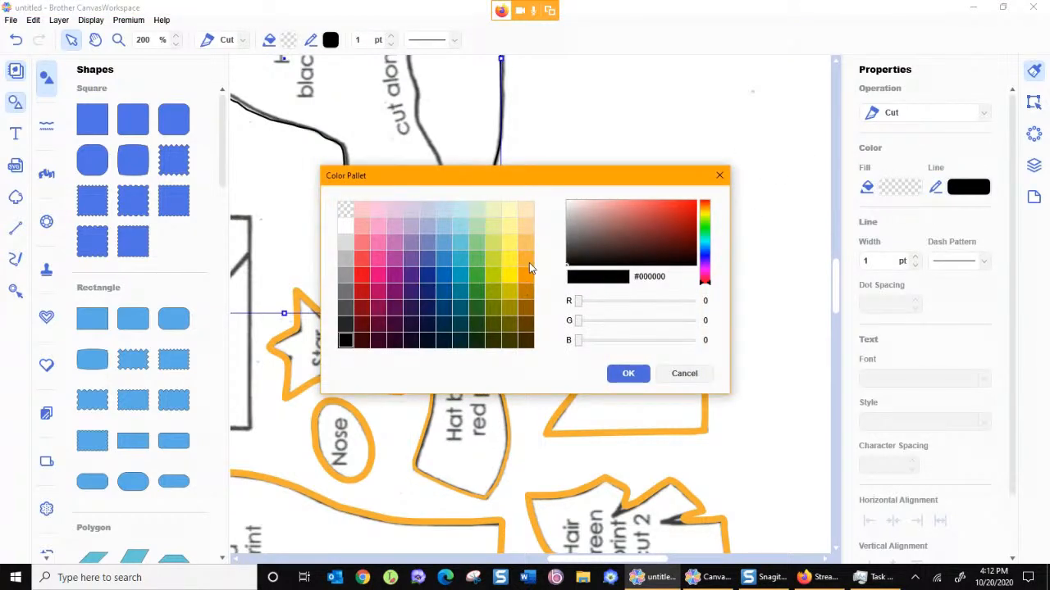
{"action": "left_click", "coordinate": [529, 263]}
{"action": "left_click", "coordinate": [625, 374]}
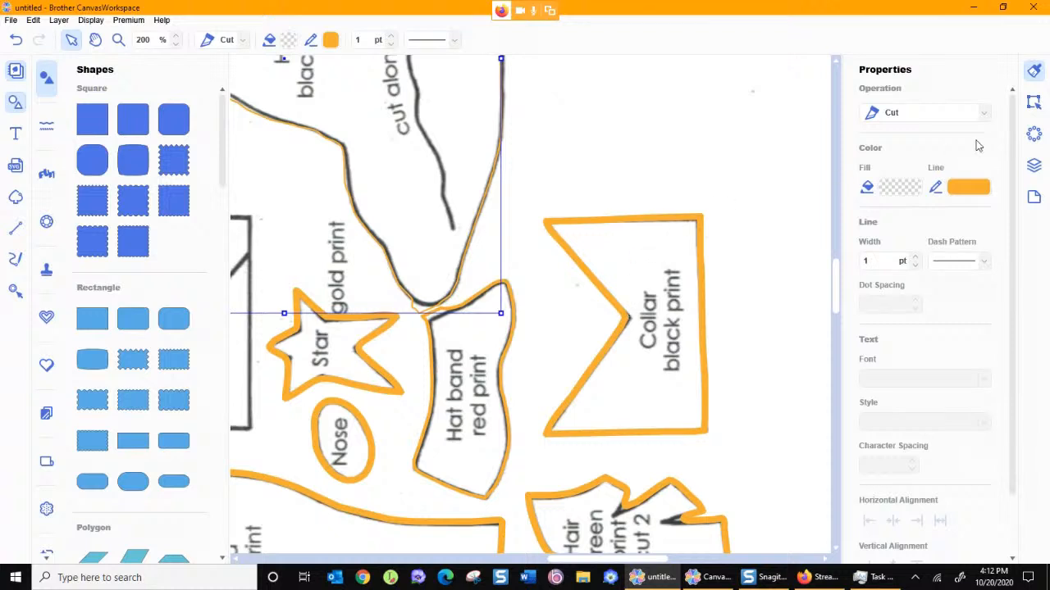
- Set the hat outline's line width to 4 pt
{"action": "left_click", "coordinate": [914, 259]}
{"action": "left_click", "coordinate": [914, 259]}
{"action": "left_click", "coordinate": [915, 259]}
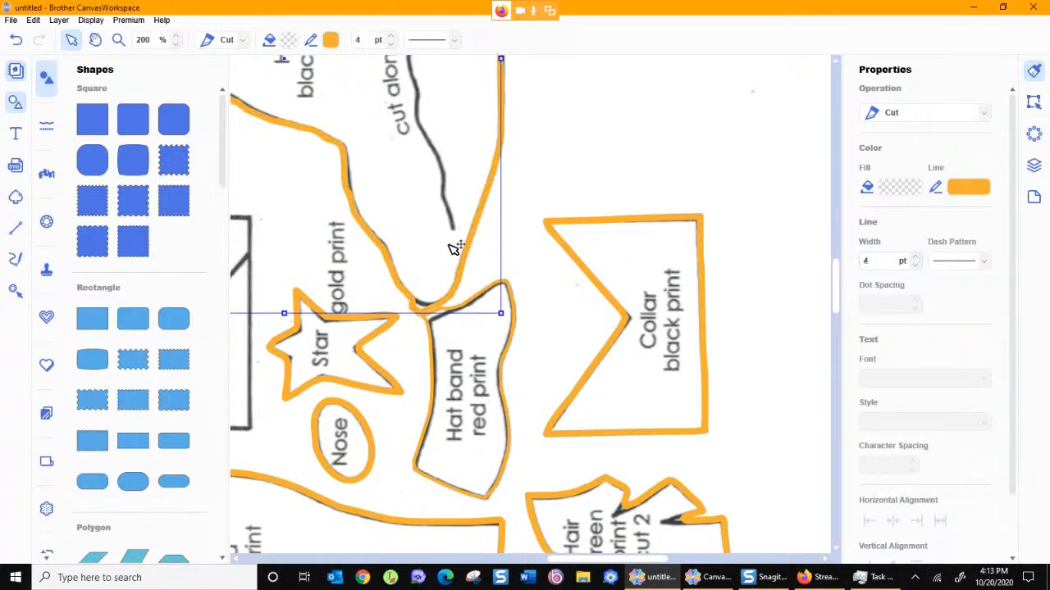
- Edit the hat outline's path with control points hidden and delete the stray points at the tip beside the hat band
{"action": "double_click", "coordinate": [501, 144]}
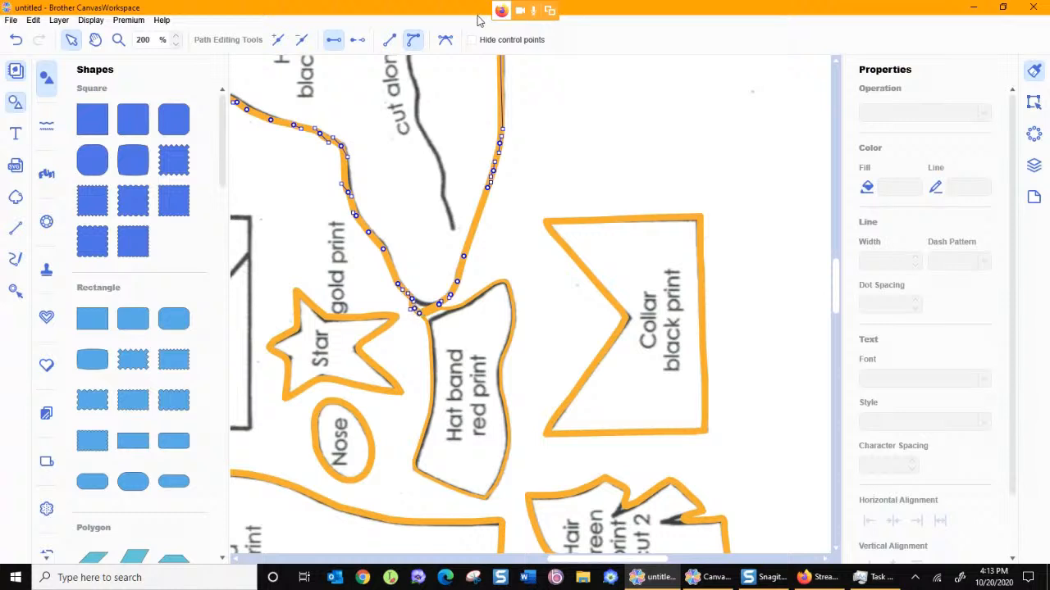
{"action": "left_click", "coordinate": [472, 40]}
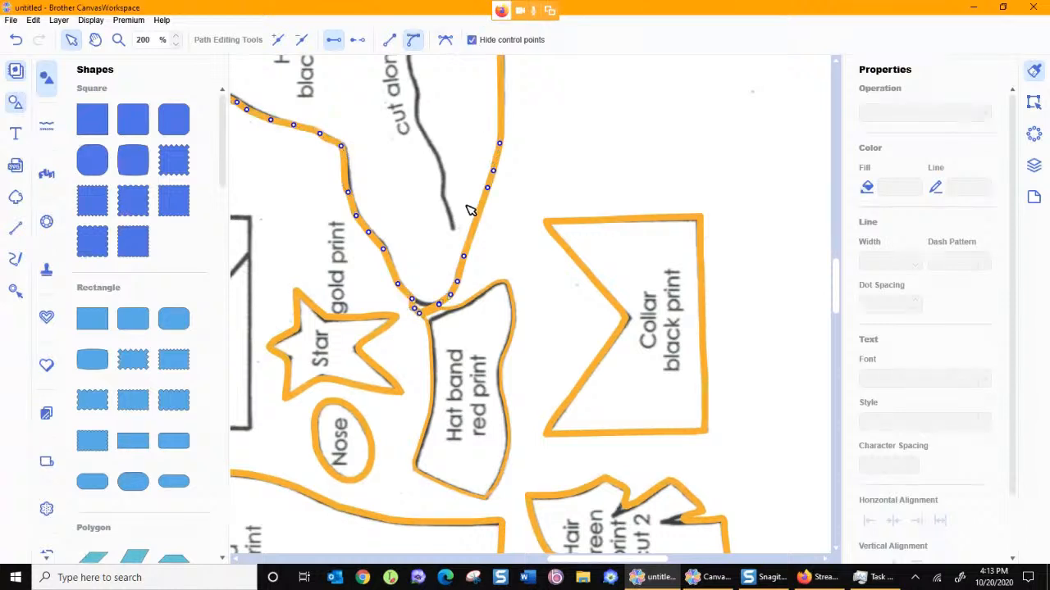
{"action": "left_click", "coordinate": [420, 305]}
{"action": "left_click", "coordinate": [420, 313]}
{"action": "left_click", "coordinate": [301, 40]}
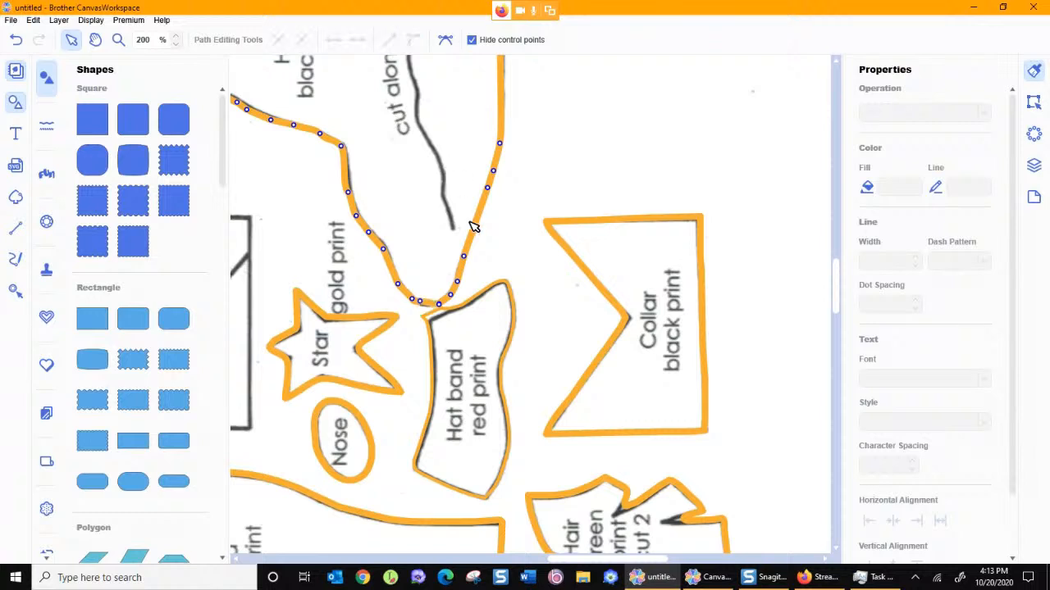
{"action": "left_click", "coordinate": [454, 306]}
- Reshape the hat band outline by moving its points near the hat tip onto the printed corner
{"action": "left_click", "coordinate": [513, 294]}
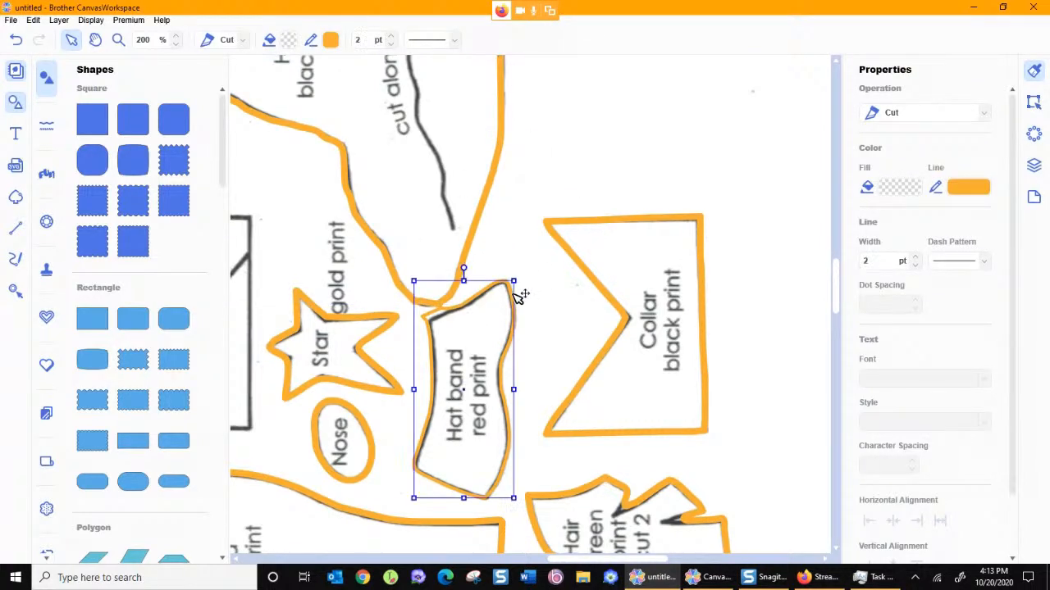
{"action": "double_click", "coordinate": [504, 305]}
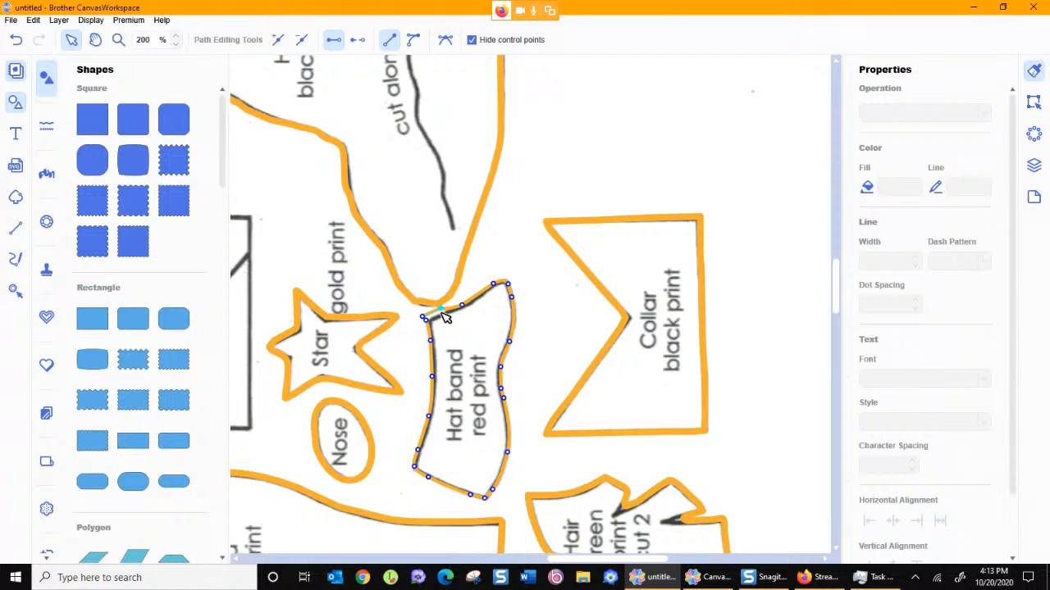
{"action": "left_click_drag", "start_coordinate": [442, 309], "coordinate": [432, 318]}
{"action": "scroll", "coordinate": [738, 336], "scroll_direction": "down", "scroll_amount": 5}
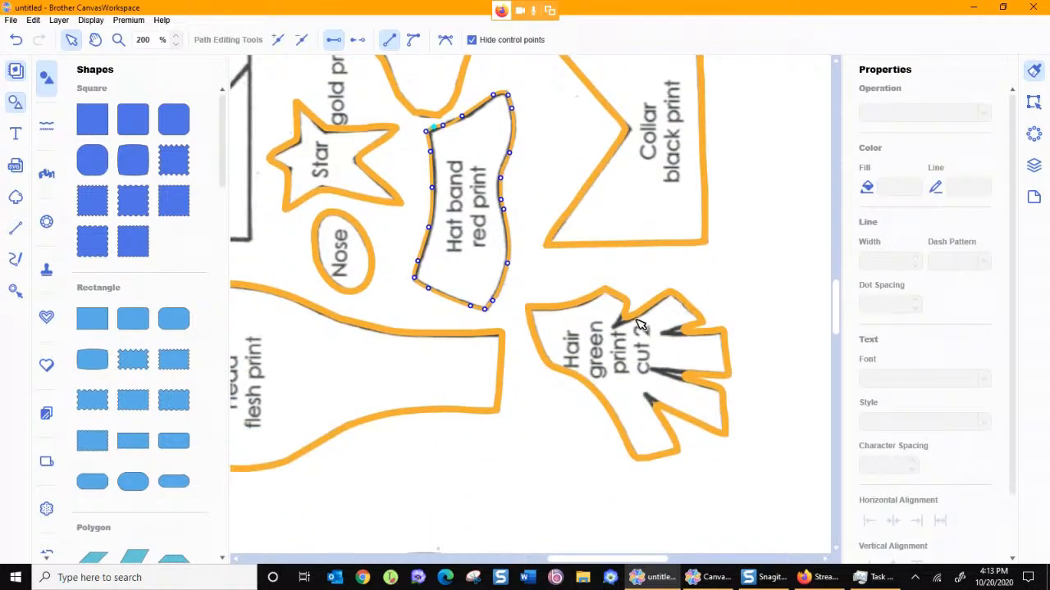
{"action": "key", "text": "Escape"}
- Pull the hair outline's inner notch points inward to the ends of the printed slits
{"action": "left_click", "coordinate": [639, 320]}
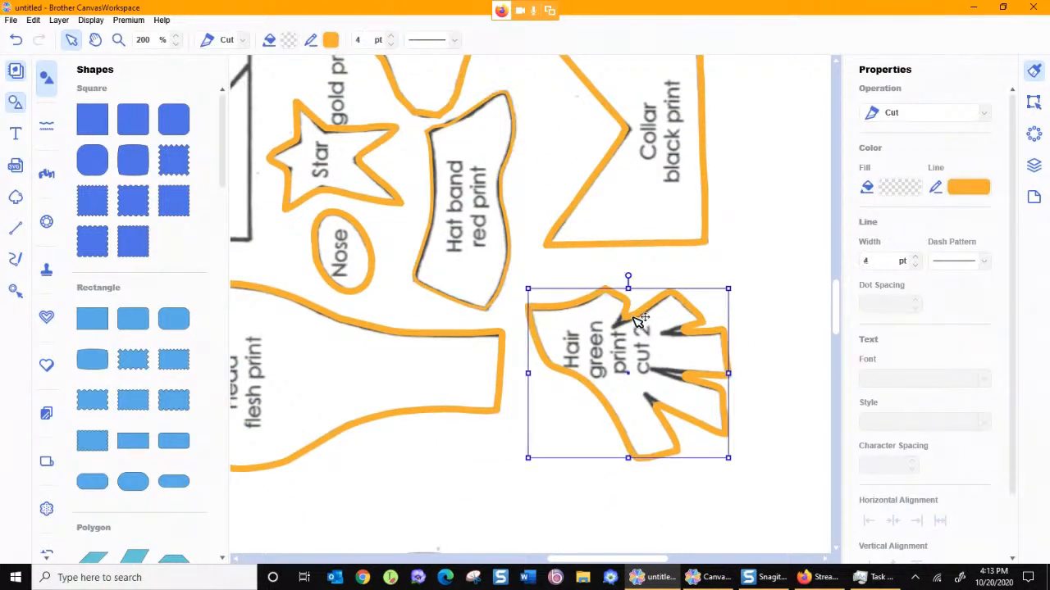
{"action": "double_click", "coordinate": [639, 320]}
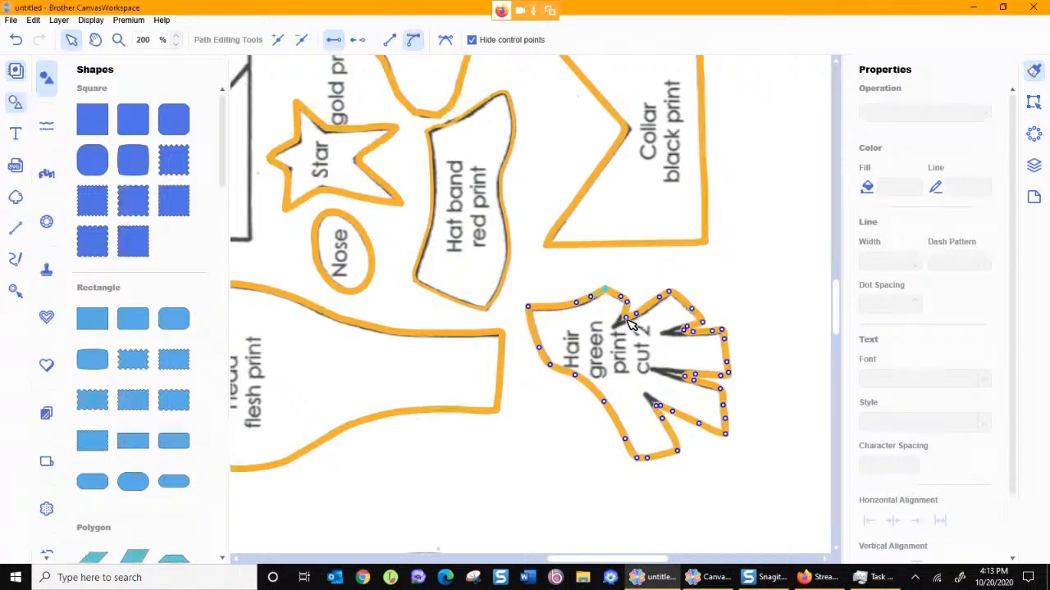
{"action": "left_click", "coordinate": [676, 333]}
{"action": "left_click_drag", "start_coordinate": [688, 379], "coordinate": [648, 396]}
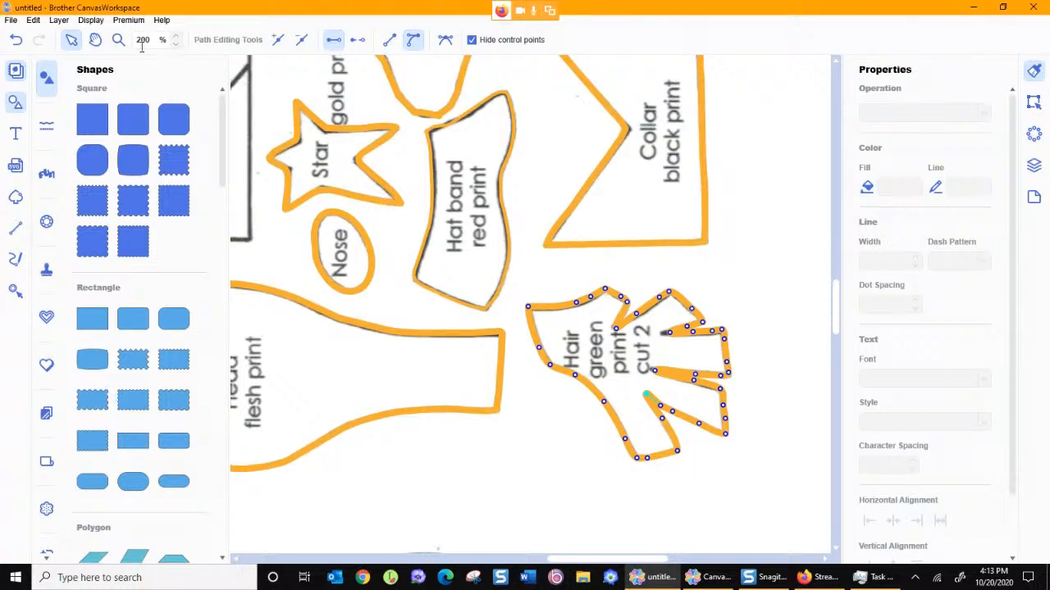
{"action": "left_click", "coordinate": [118, 40]}
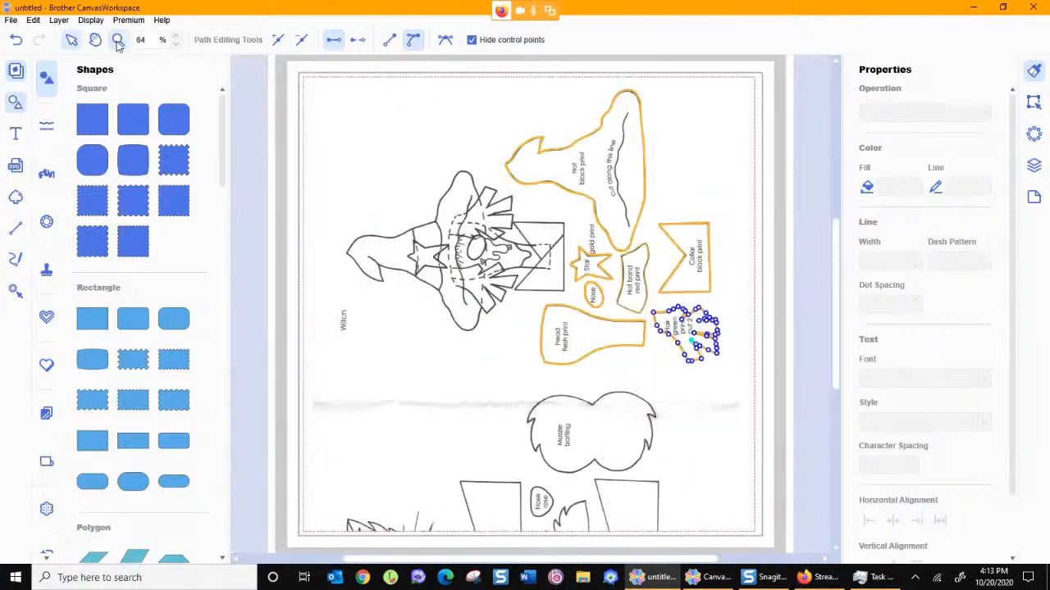
{"action": "left_click", "coordinate": [437, 142]}
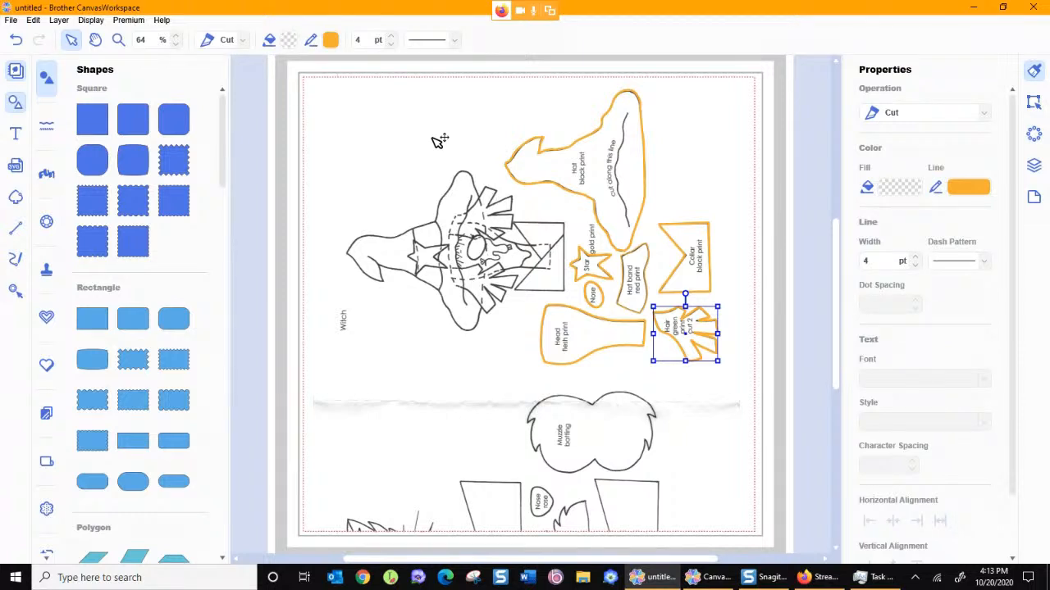
- Select the hat outline and hide the scanned pattern image
{"action": "left_click", "coordinate": [601, 131]}
{"action": "left_click", "coordinate": [603, 136]}
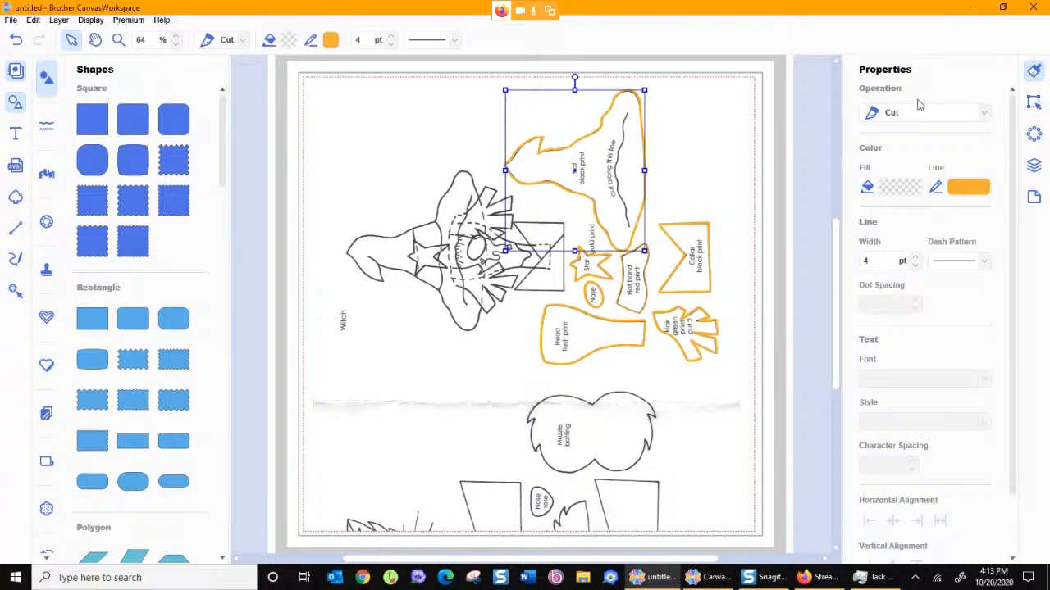
{"action": "left_click", "coordinate": [1034, 165]}
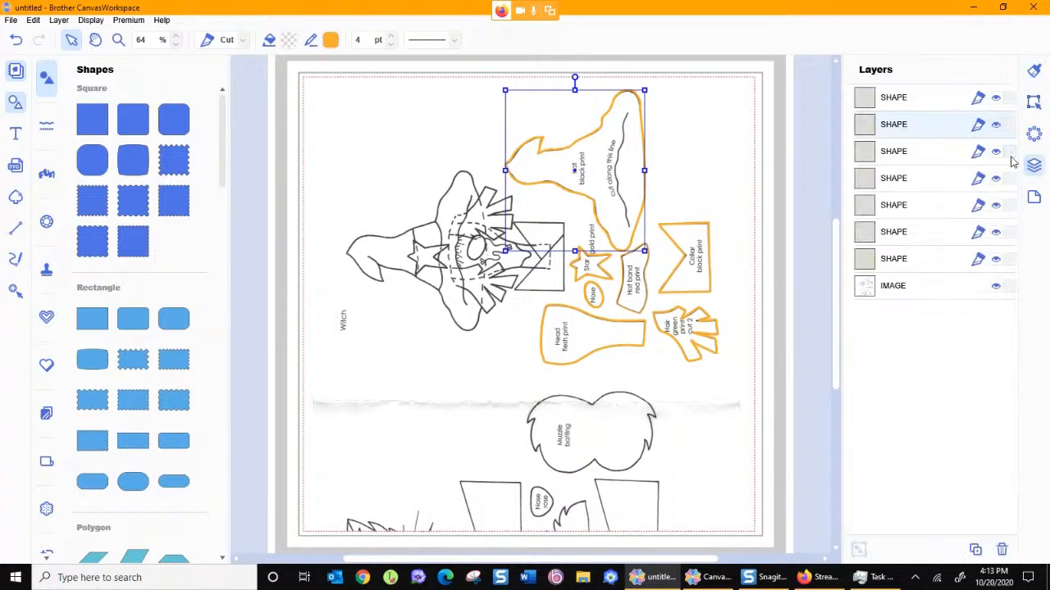
{"action": "left_click", "coordinate": [996, 288]}
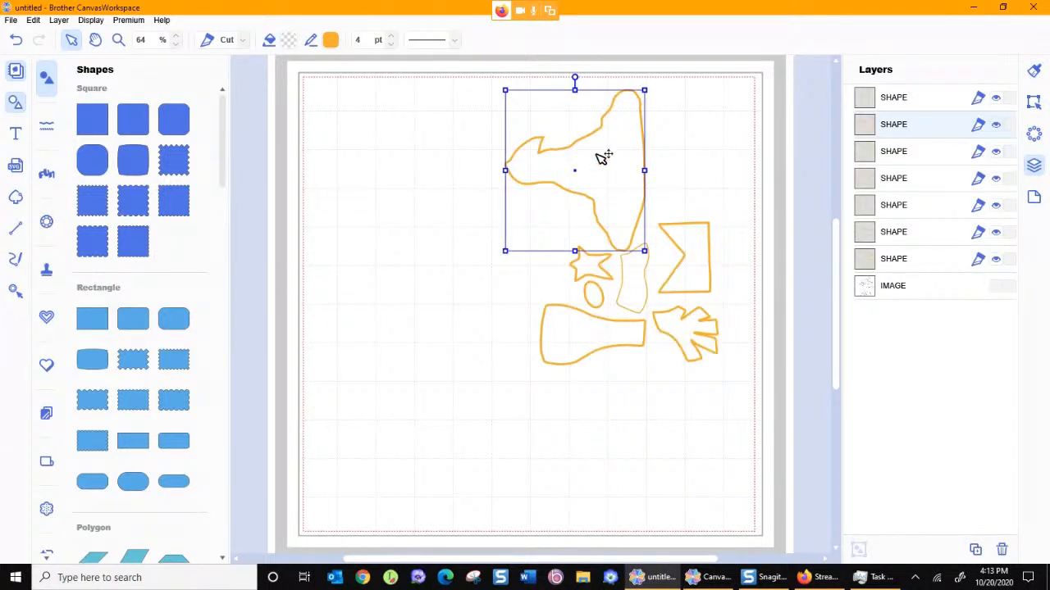
- Fill the hat shape with very dark purple, #250221
{"action": "left_click", "coordinate": [1034, 73]}
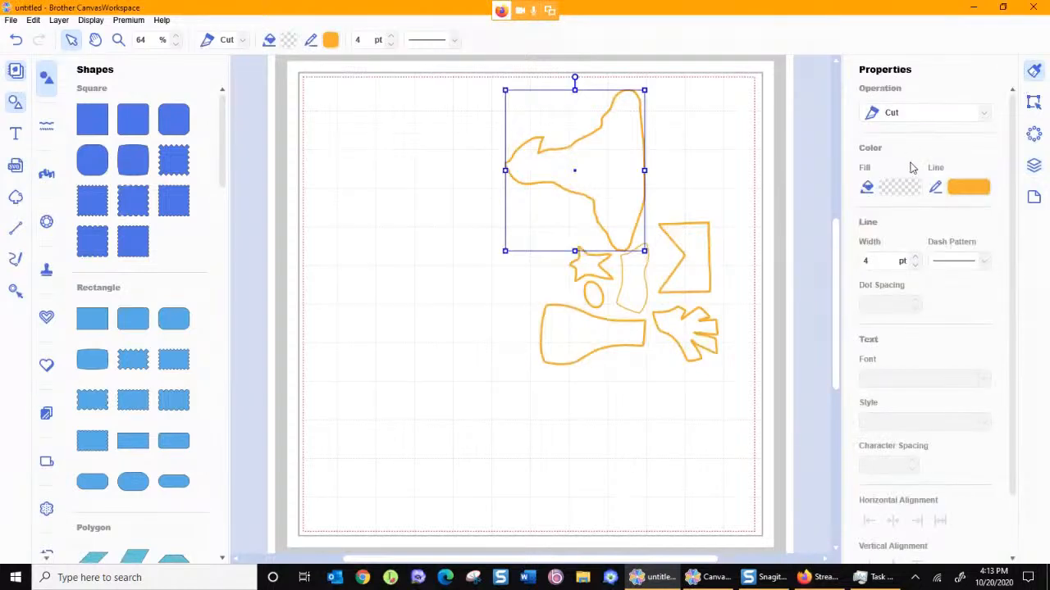
{"action": "left_click", "coordinate": [902, 190]}
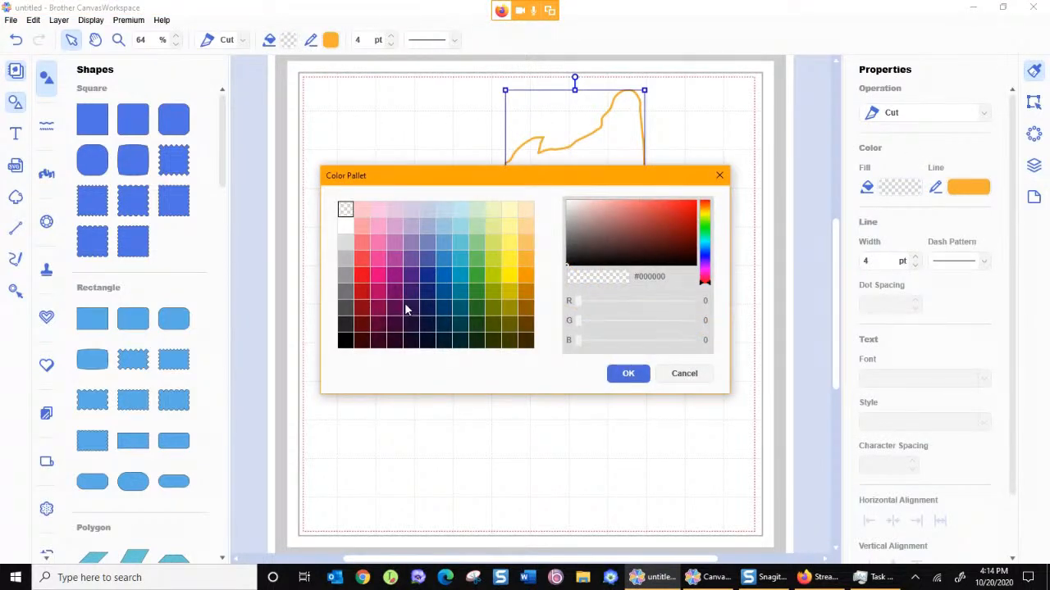
{"action": "left_click", "coordinate": [394, 340]}
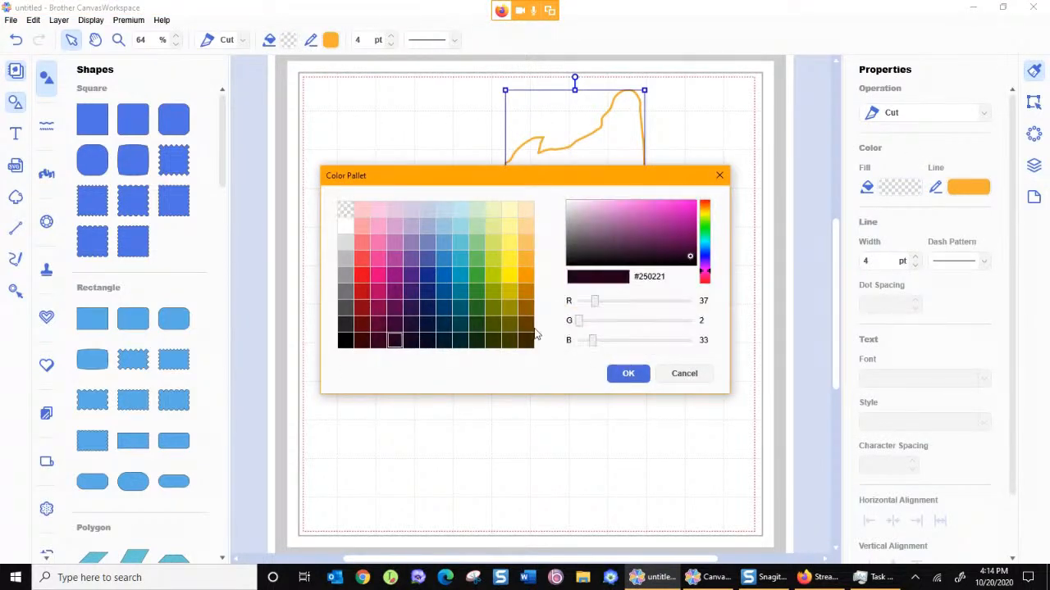
{"action": "left_click", "coordinate": [628, 373]}
- Fill the star shape with orange
{"action": "left_click", "coordinate": [601, 279]}
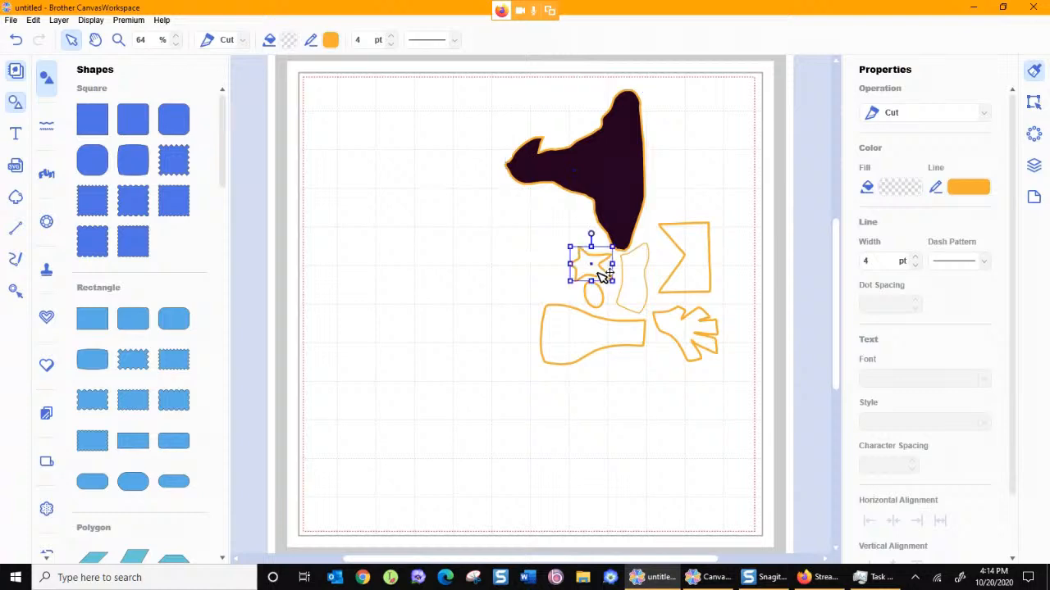
{"action": "left_click", "coordinate": [903, 191]}
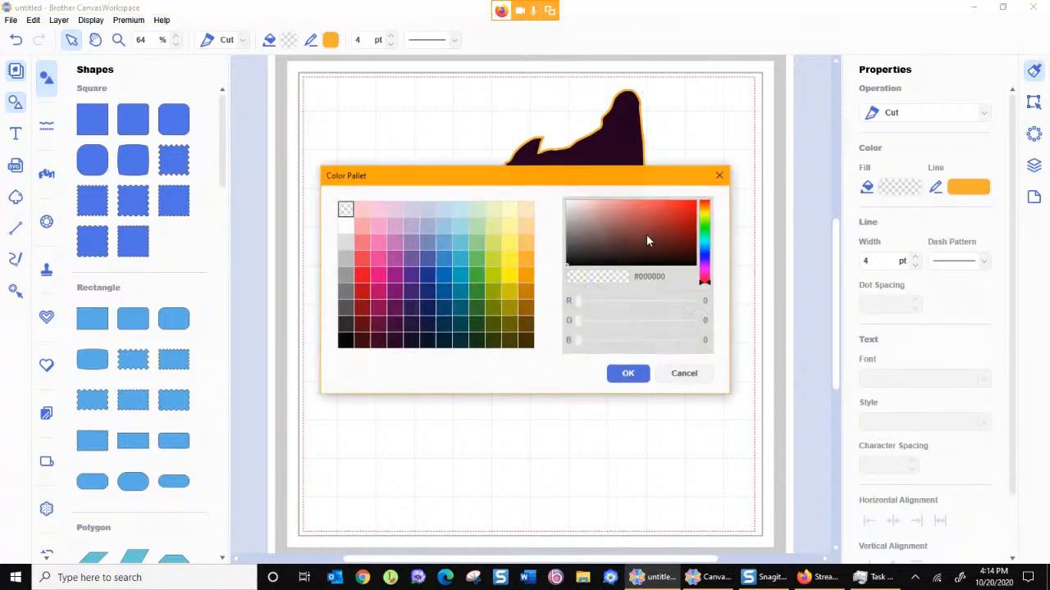
{"action": "left_click", "coordinate": [526, 258]}
{"action": "left_click", "coordinate": [628, 373]}
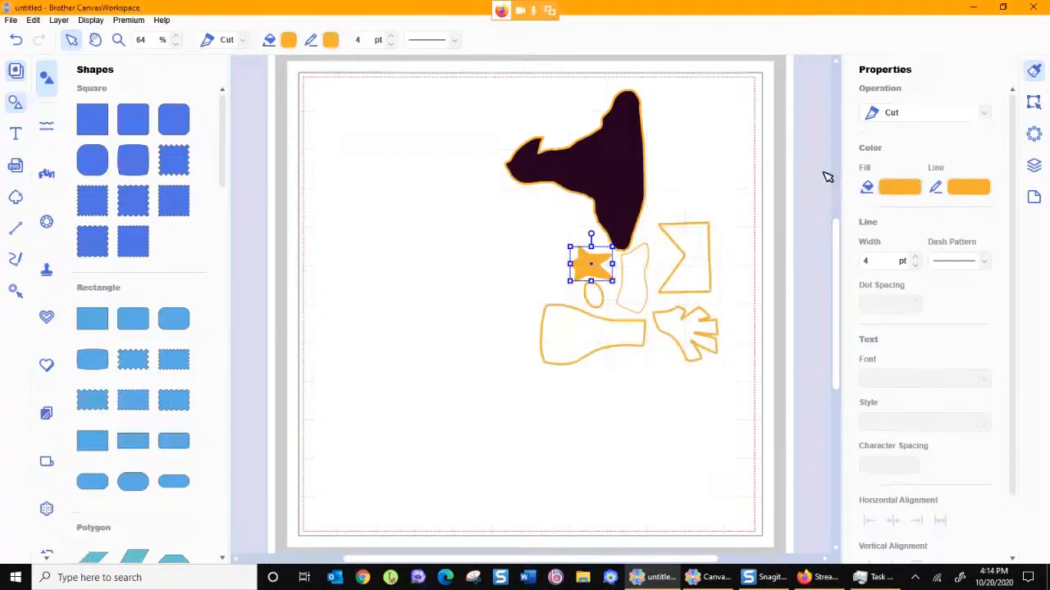
- Fill the hat band shape with yellow
{"action": "left_click", "coordinate": [653, 255]}
{"action": "left_click", "coordinate": [900, 188]}
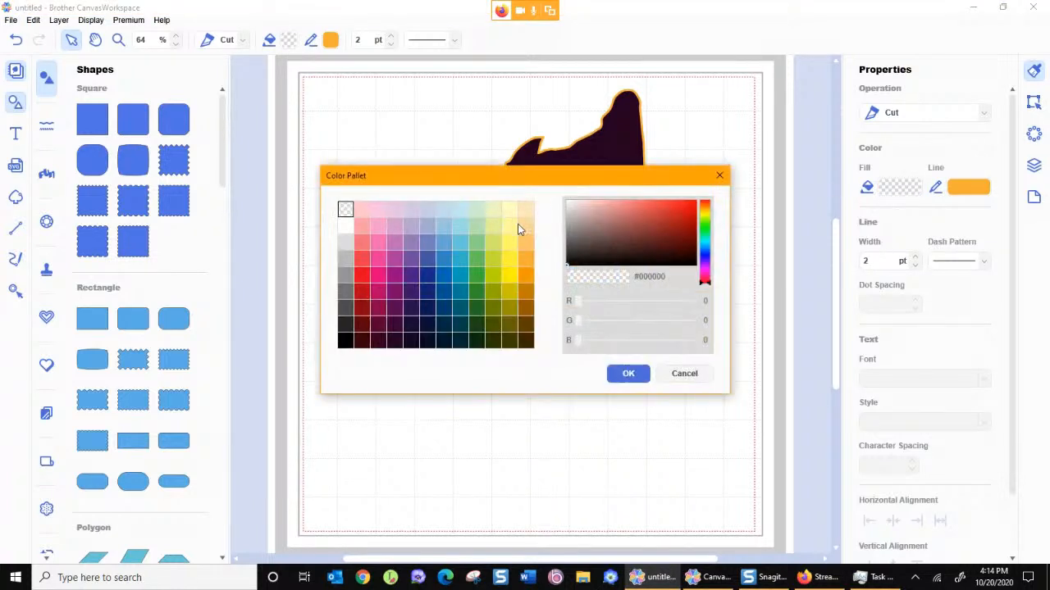
{"action": "left_click", "coordinate": [510, 242]}
{"action": "left_click", "coordinate": [643, 373]}
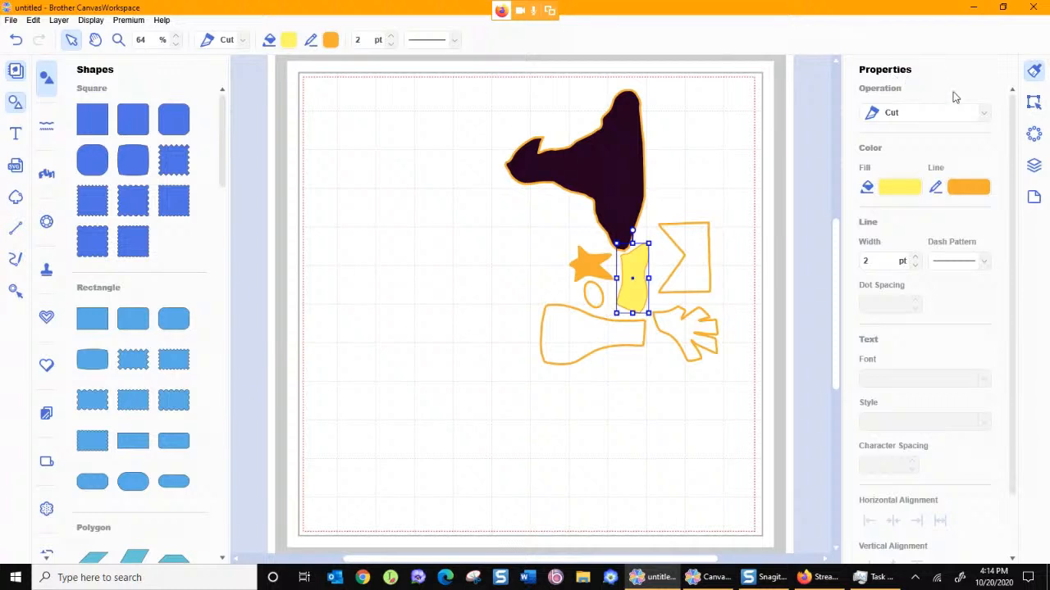
- Show the scanned pattern image again and fill the head shape with light peach
{"action": "left_click", "coordinate": [1025, 165]}
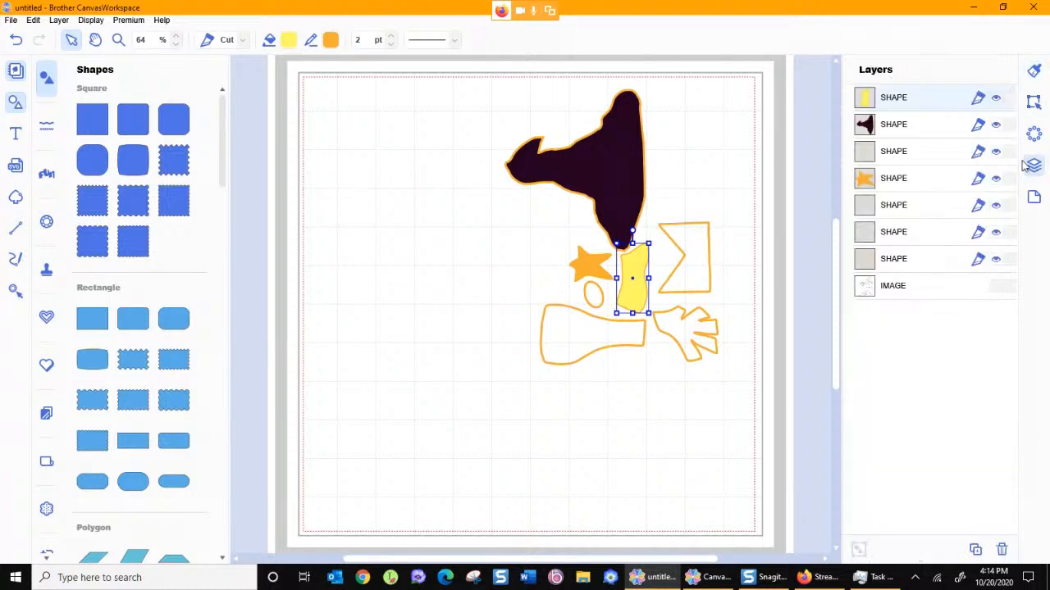
{"action": "left_click", "coordinate": [995, 287]}
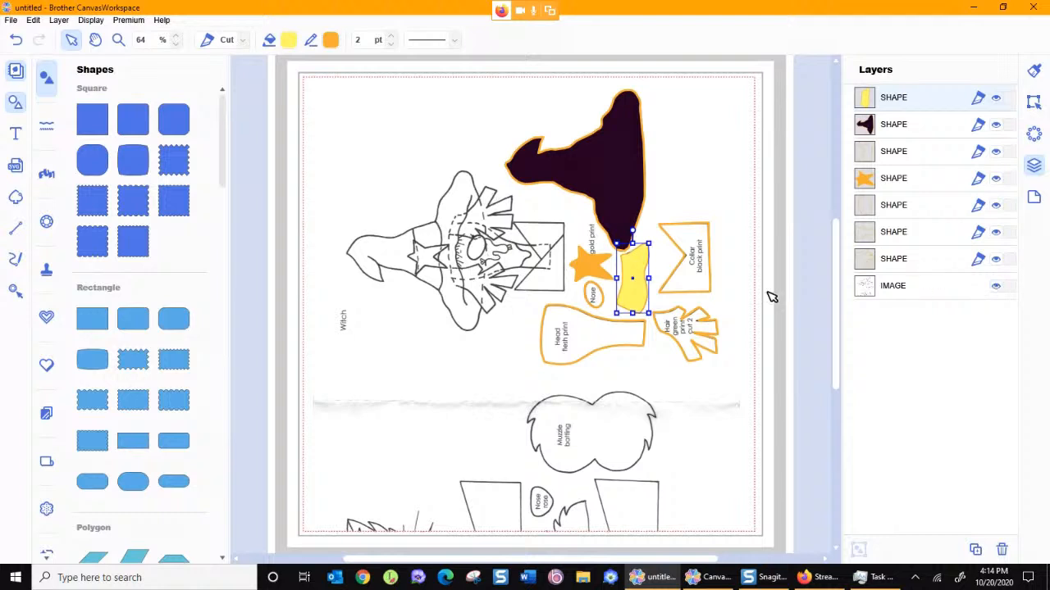
{"action": "left_click", "coordinate": [588, 318]}
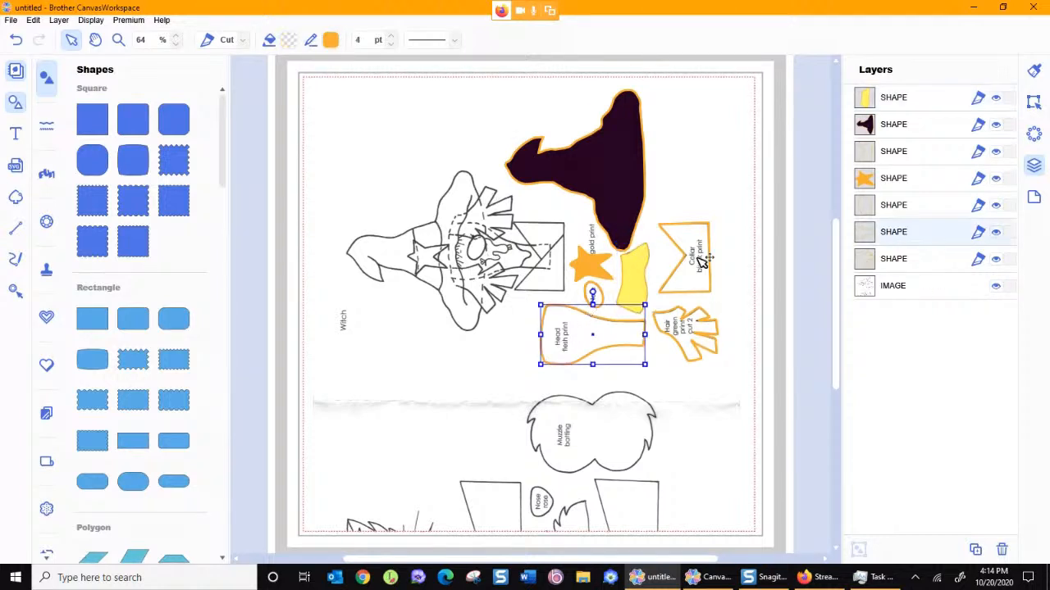
{"action": "left_click", "coordinate": [1035, 72]}
{"action": "left_click", "coordinate": [896, 187]}
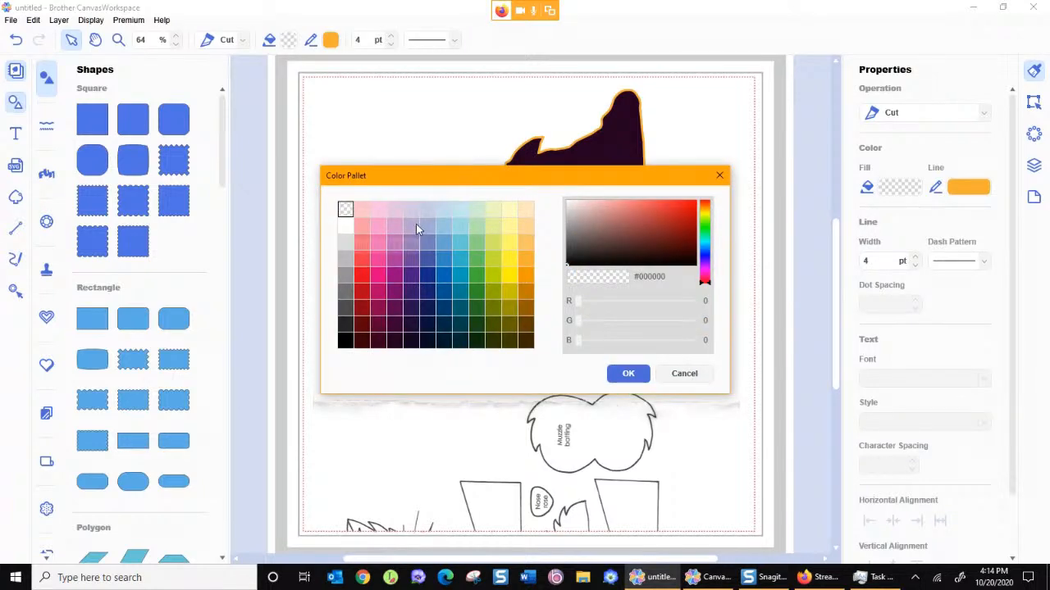
{"action": "left_click", "coordinate": [526, 210]}
{"action": "left_click", "coordinate": [623, 373]}
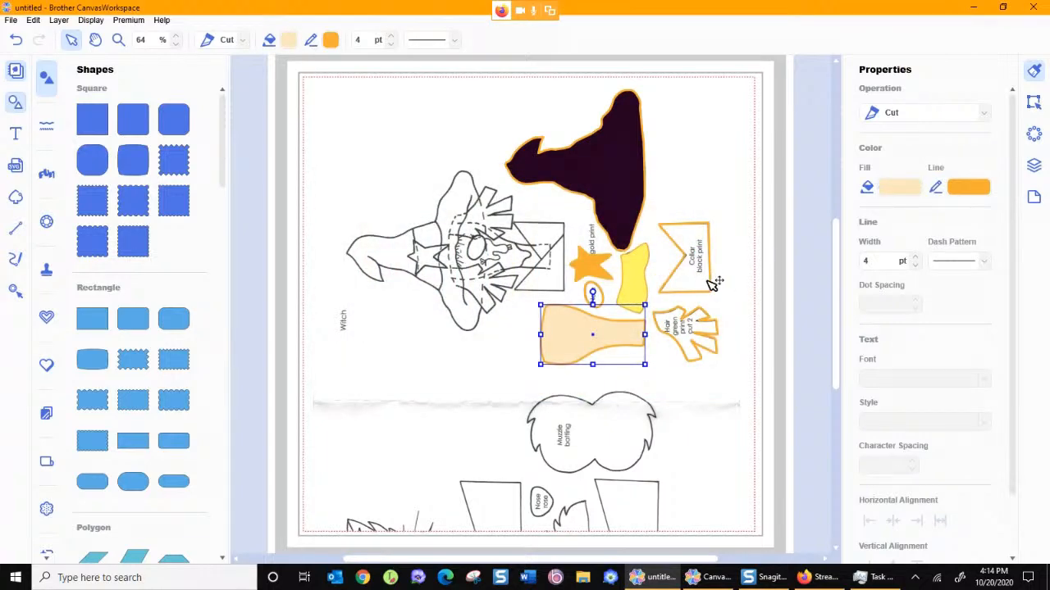
- Fill the collar shape with black, #000000
{"action": "left_click", "coordinate": [710, 277]}
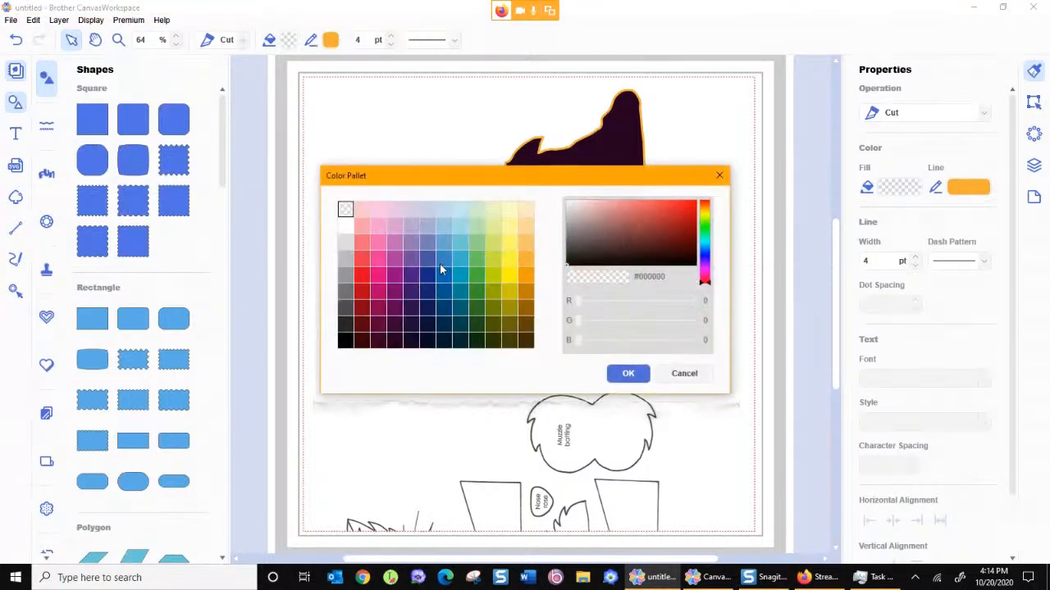
{"action": "left_click", "coordinate": [345, 342]}
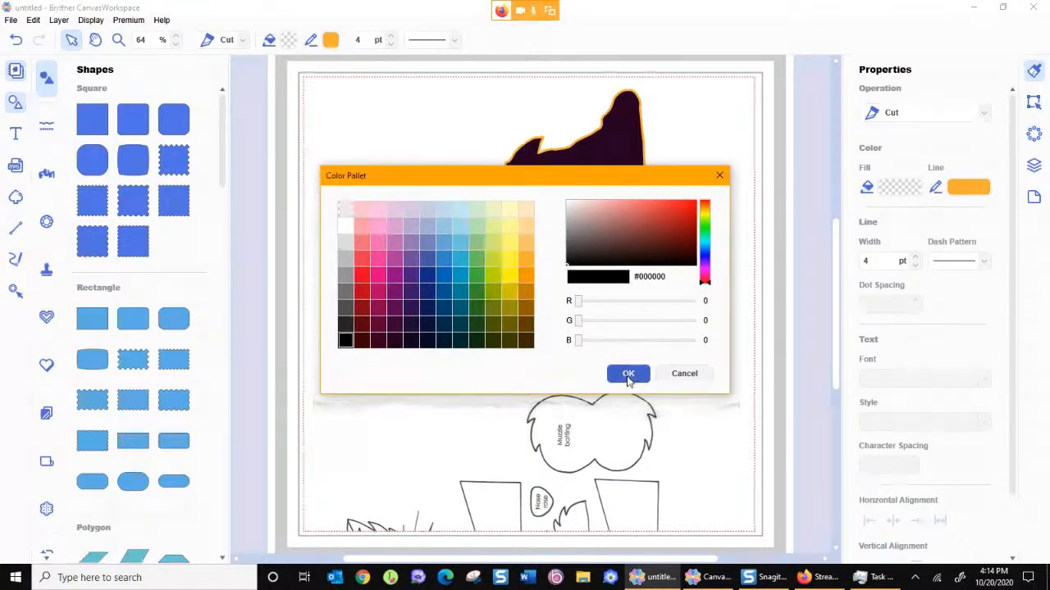
{"action": "left_click", "coordinate": [628, 373]}
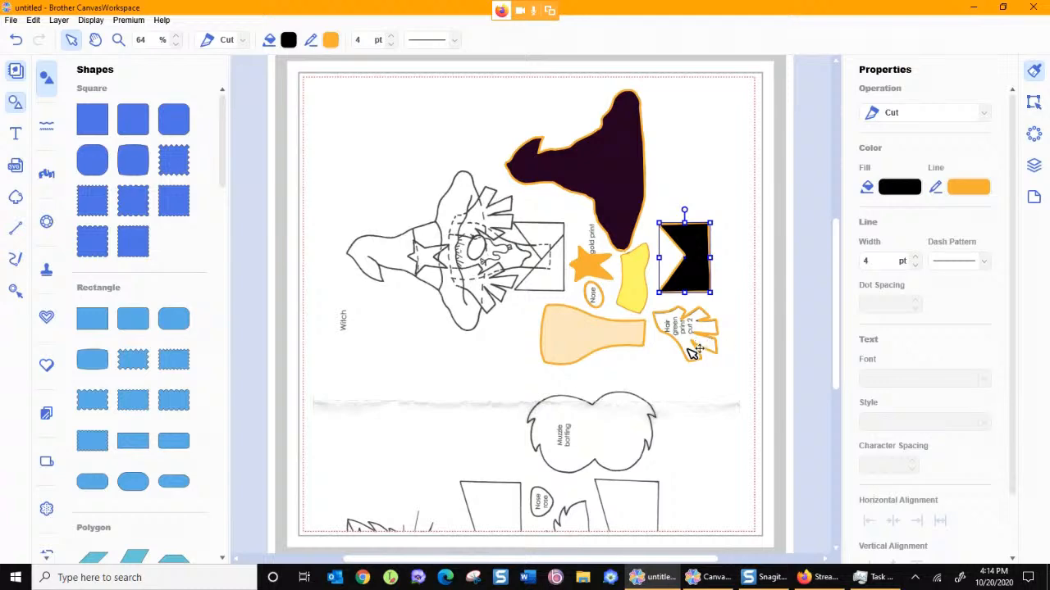
- Fill the hair shape with green, #338C2B, and clear the selection
{"action": "left_click", "coordinate": [698, 344]}
{"action": "left_click", "coordinate": [907, 190]}
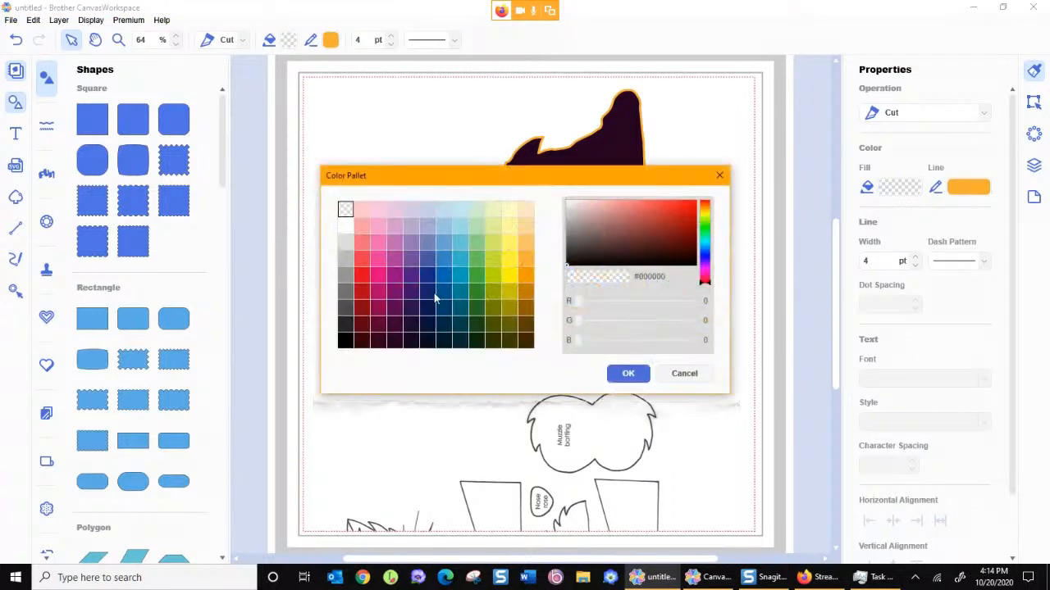
{"action": "left_click", "coordinate": [478, 296]}
{"action": "left_click", "coordinate": [626, 374]}
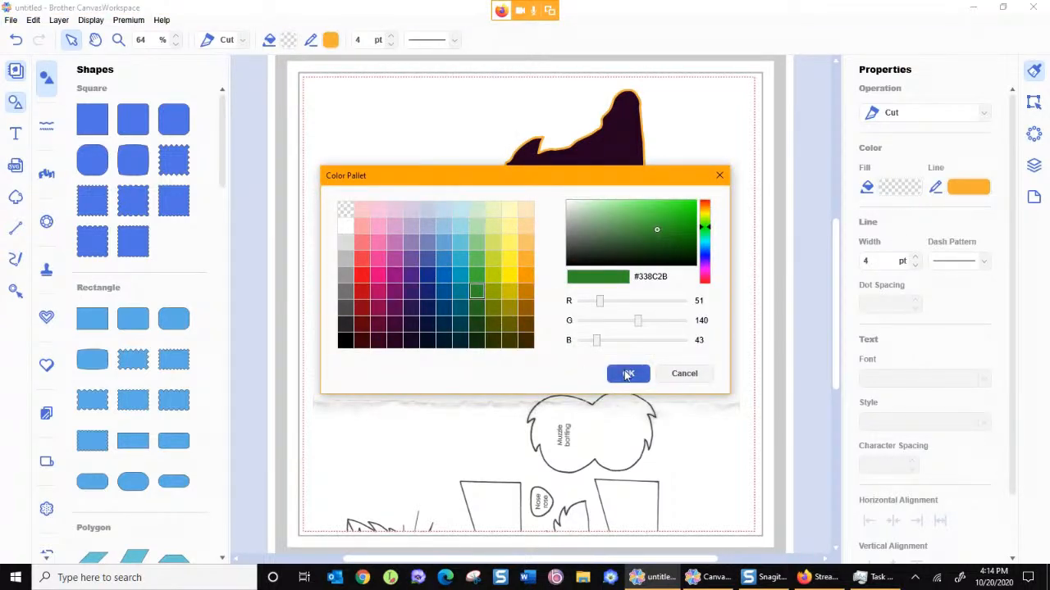
{"action": "left_click", "coordinate": [786, 281]}
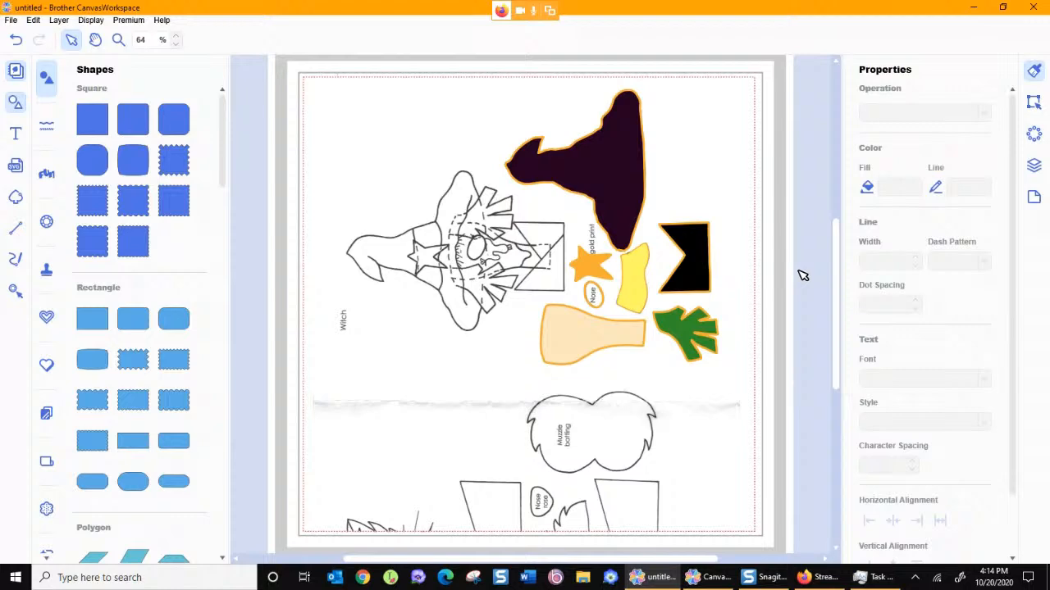
- Fill the nose oval with black, #000000, and clear the selection
{"action": "left_click", "coordinate": [603, 296]}
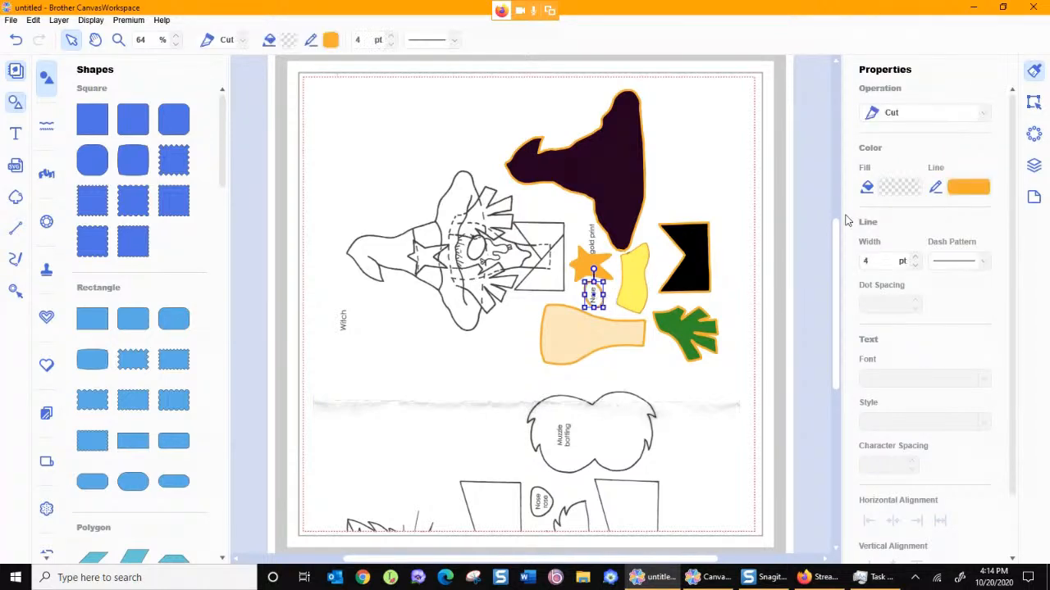
{"action": "left_click", "coordinate": [900, 187]}
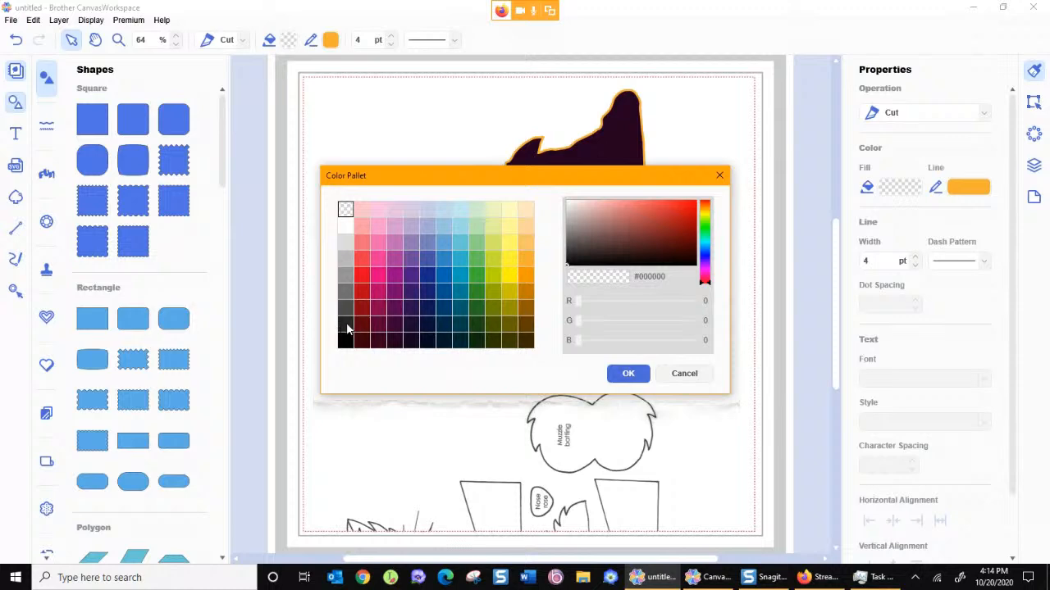
{"action": "left_click", "coordinate": [349, 343]}
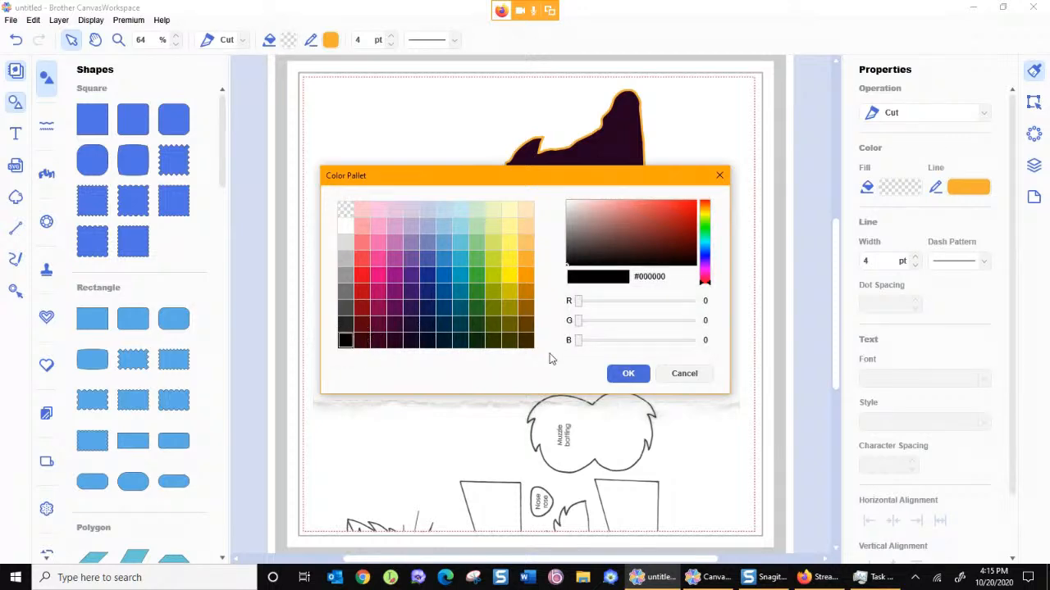
{"action": "left_click", "coordinate": [628, 373]}
{"action": "left_click", "coordinate": [815, 258]}
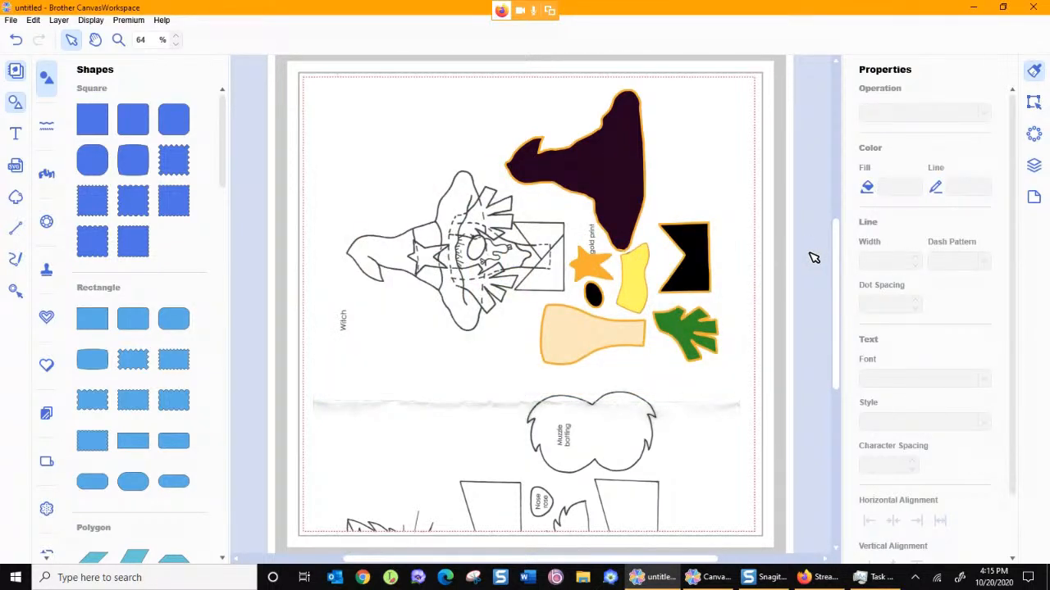
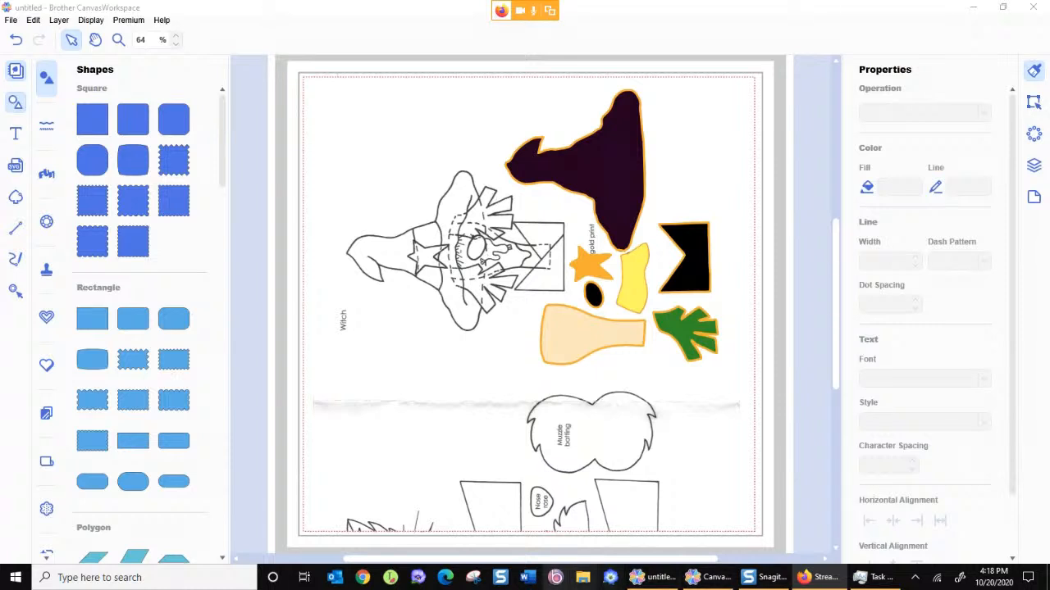
- Open PE-DESIGN 11 (Layout & Editing) and dismiss its startup wizard to get an empty design page
{"action": "left_click", "coordinate": [103, 574]}
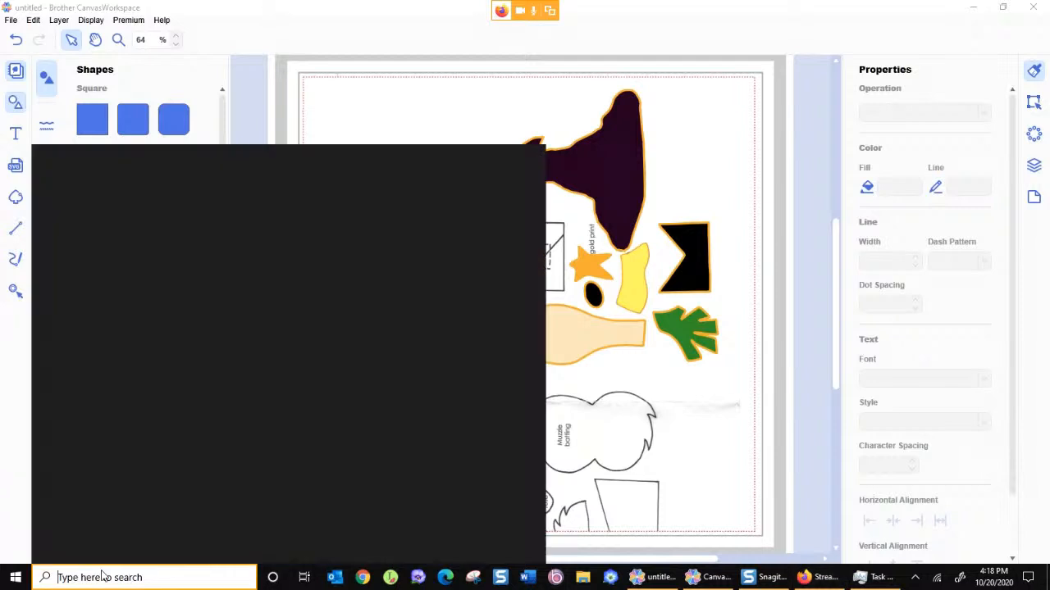
{"action": "type", "text": "Pe-DESIGN 11 (Layout & Editing"}
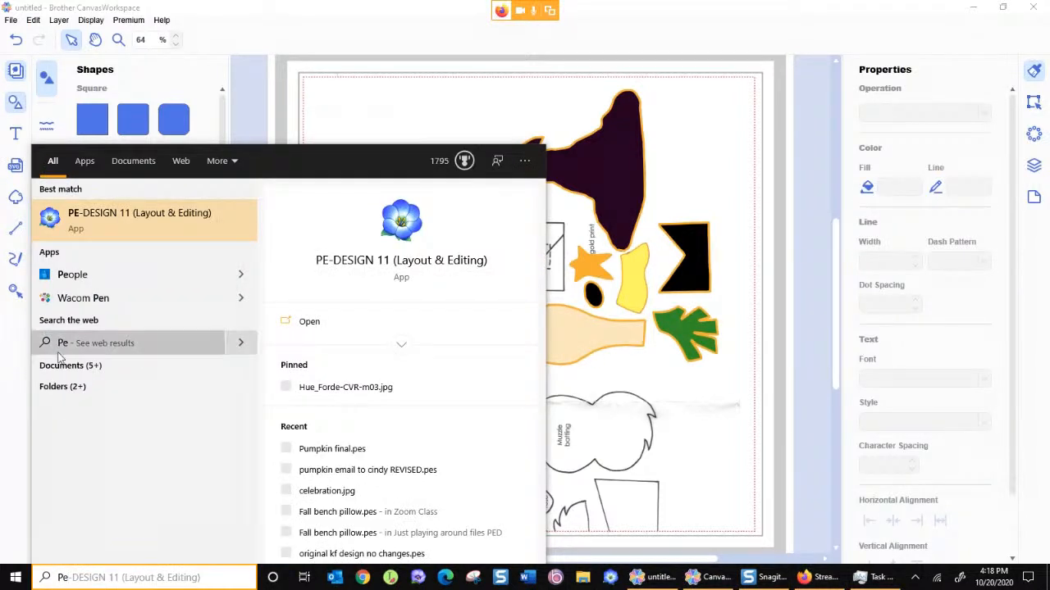
{"action": "left_click", "coordinate": [128, 223]}
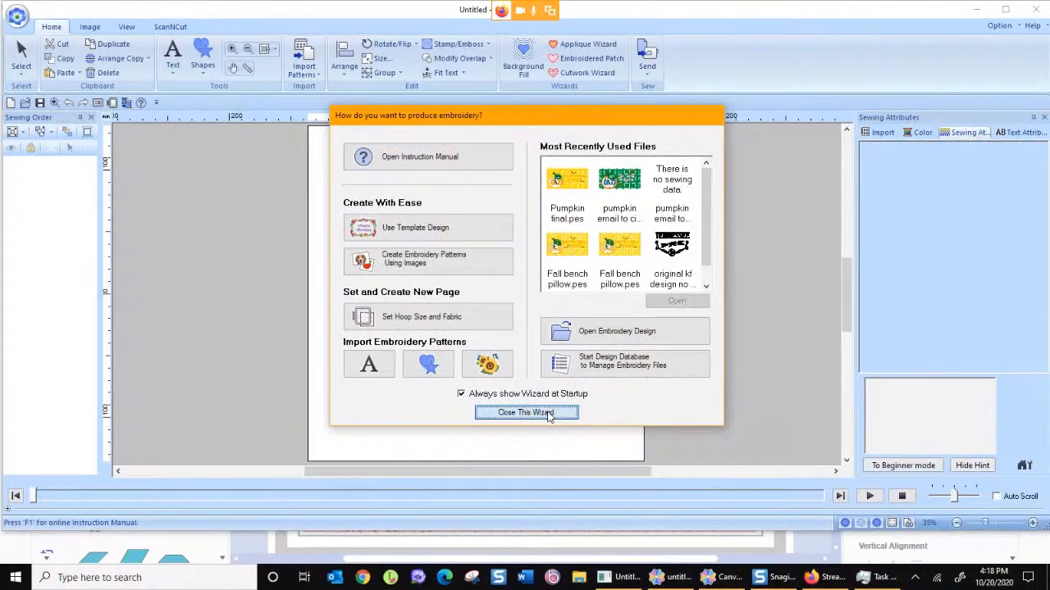
{"action": "left_click", "coordinate": [525, 412]}
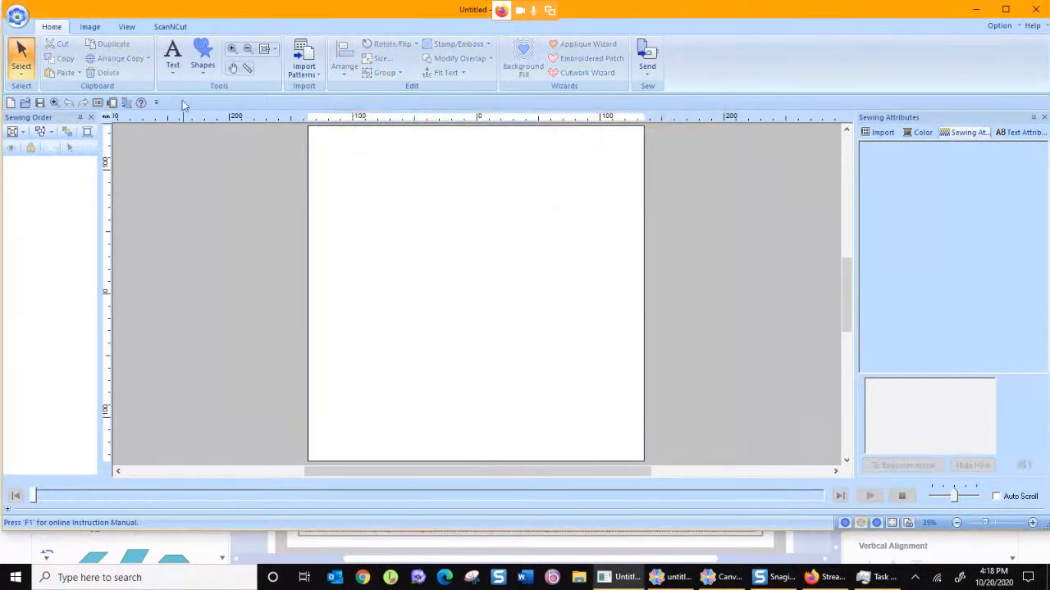
- Start importing ScanNCut cutting data and choose the Downloads folder as the source of FCM files
{"action": "left_click", "coordinate": [169, 27]}
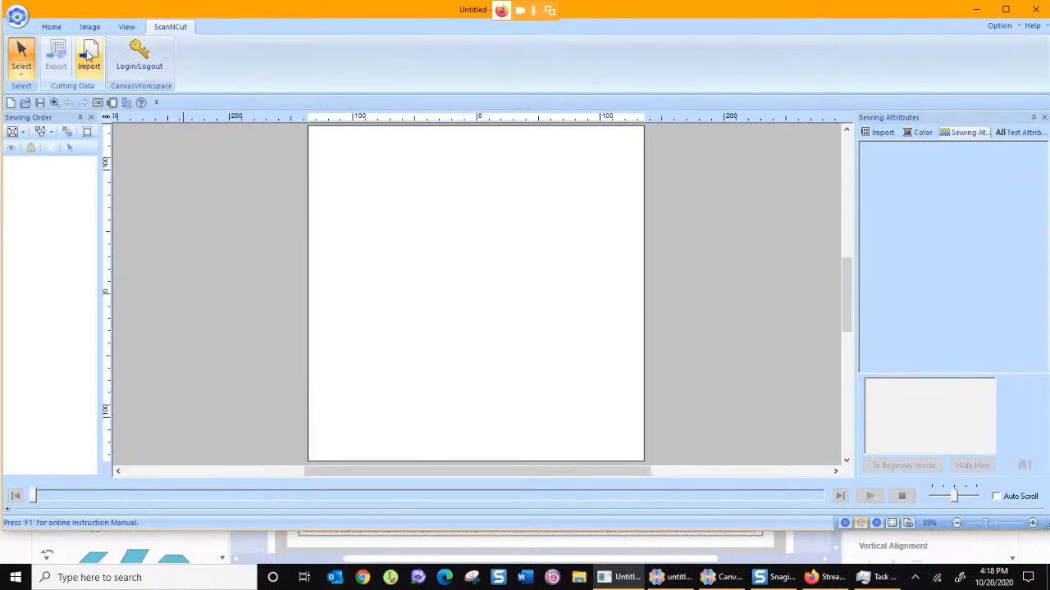
{"action": "key", "text": "ctrl"}
{"action": "key", "text": "ctrl"}
{"action": "key", "text": "ctrl"}
{"action": "key", "text": "ctrl"}
{"action": "key", "text": "ctrl"}
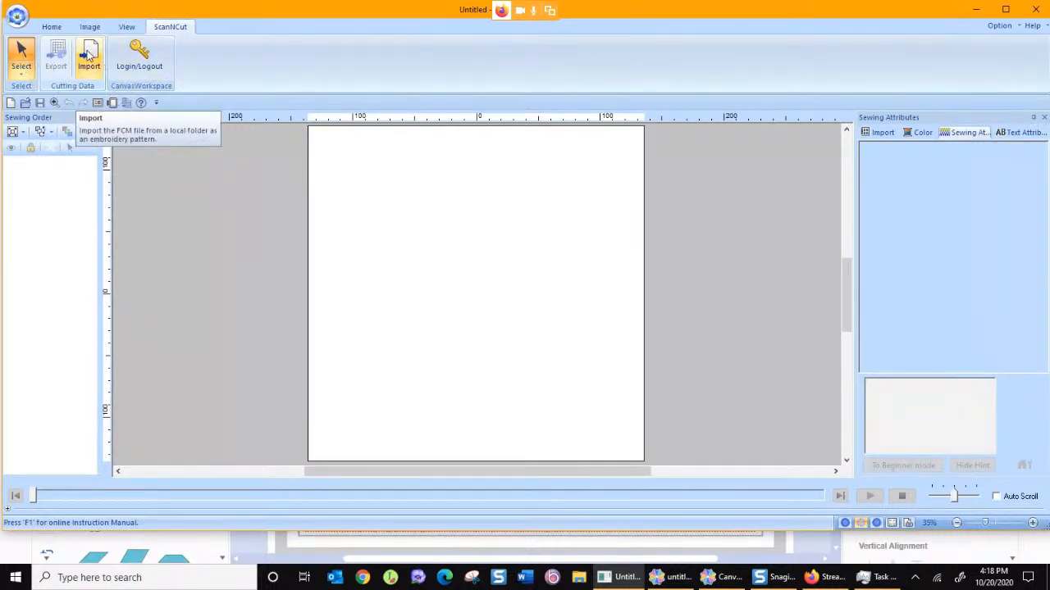
{"action": "left_click", "coordinate": [89, 54]}
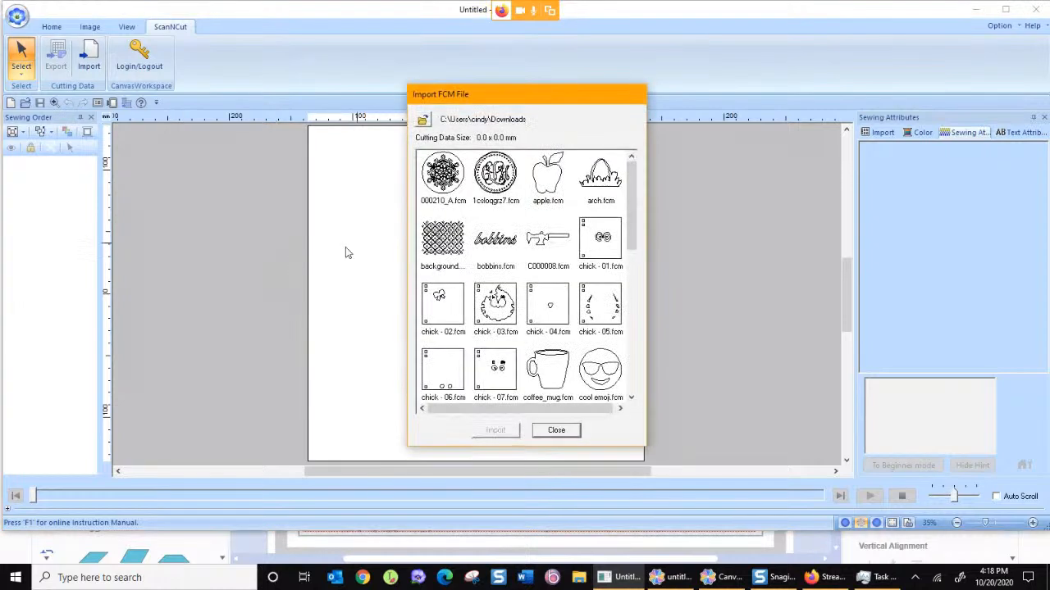
{"action": "left_click", "coordinate": [422, 122]}
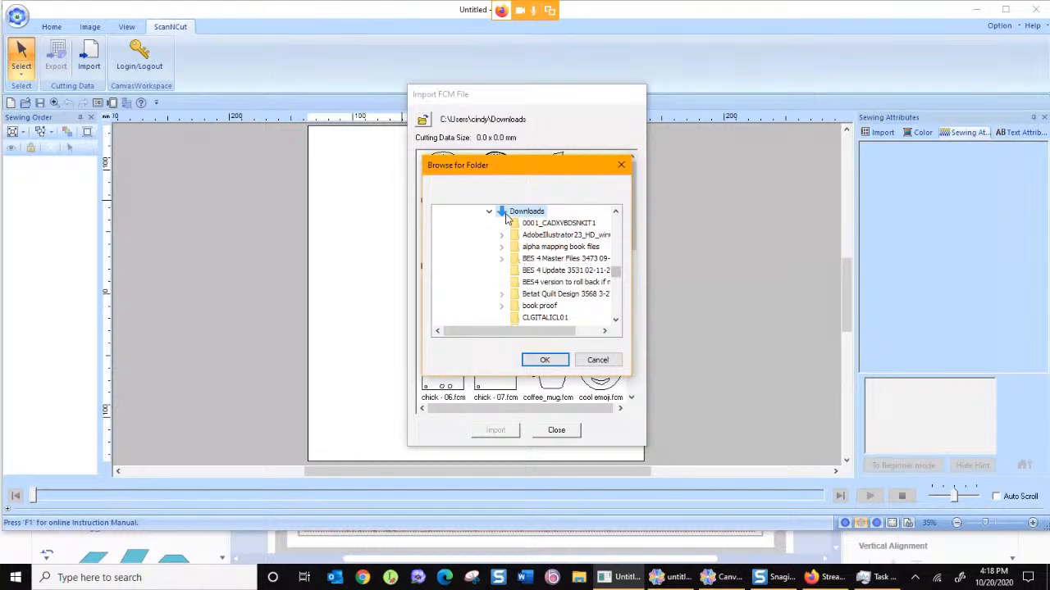
{"action": "left_click", "coordinate": [543, 360]}
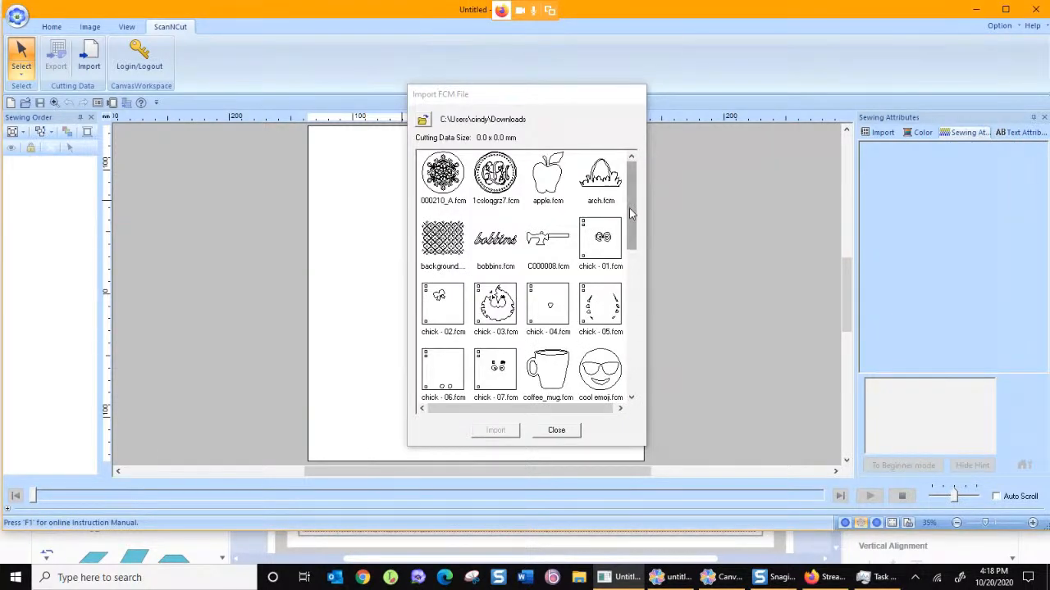
- Import scarecrow.fcm onto the design page and close the import dialog
{"action": "left_click_drag", "start_coordinate": [629, 207], "coordinate": [626, 351]}
{"action": "left_click", "coordinate": [586, 212]}
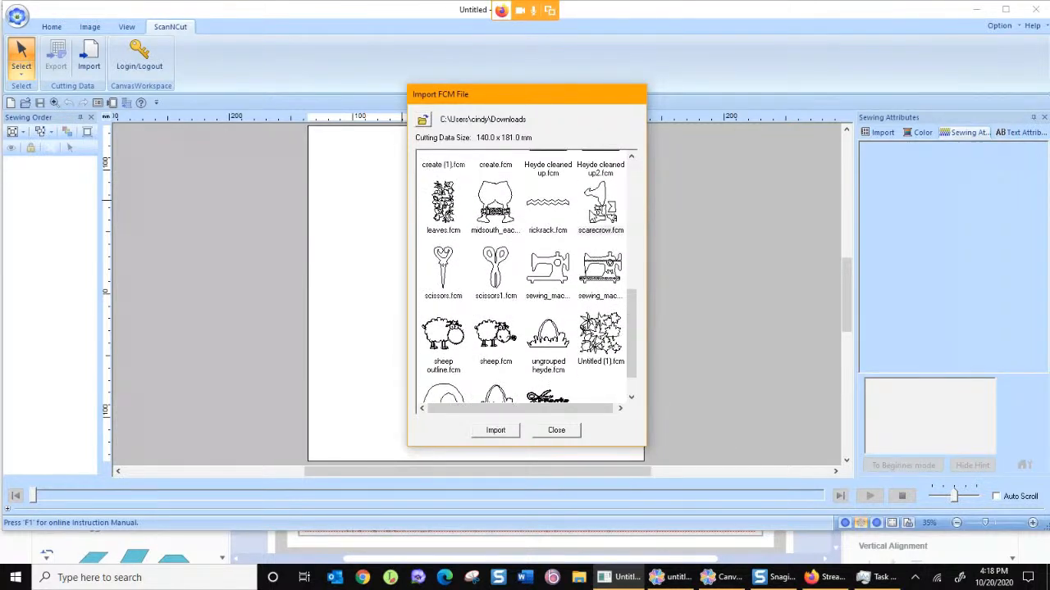
{"action": "left_click", "coordinate": [495, 433]}
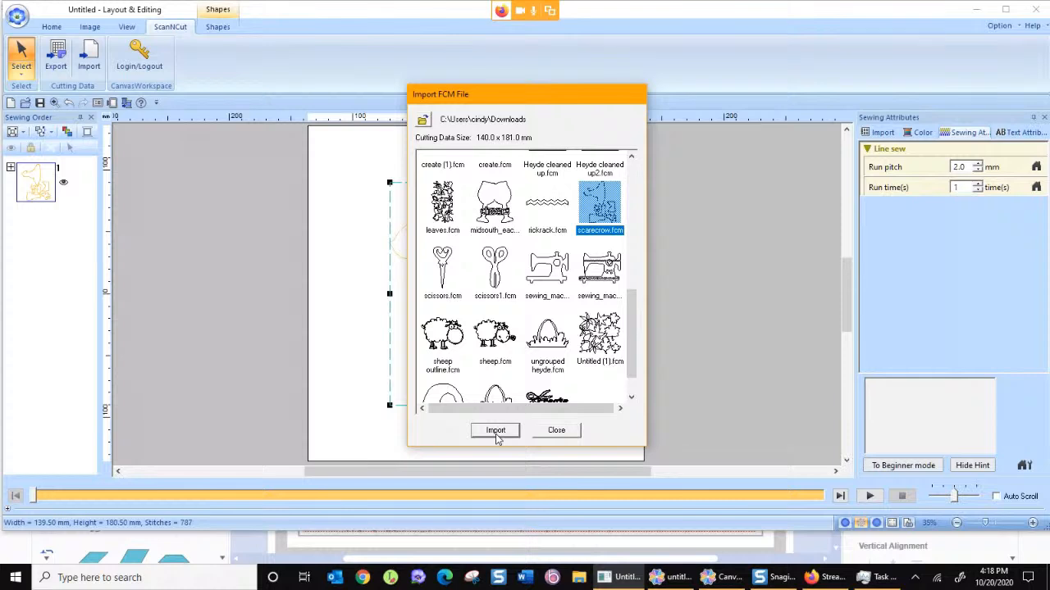
{"action": "left_click", "coordinate": [555, 431]}
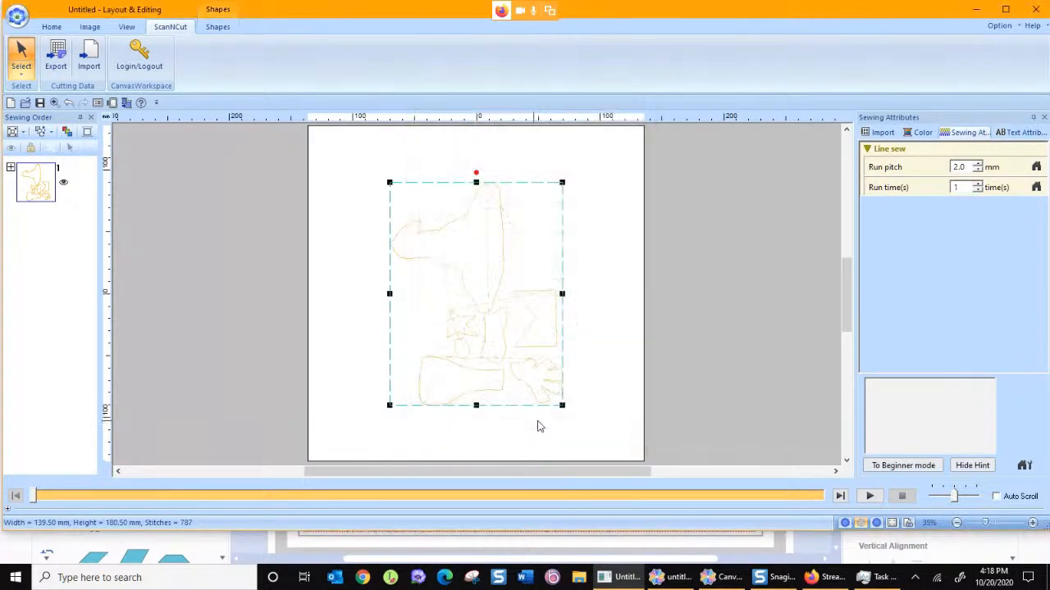
- Rotate the imported pattern 90 degrees clockwise so the hat stands upright and enlarge it to about 247 x 190 mm
{"action": "left_click", "coordinate": [52, 27]}
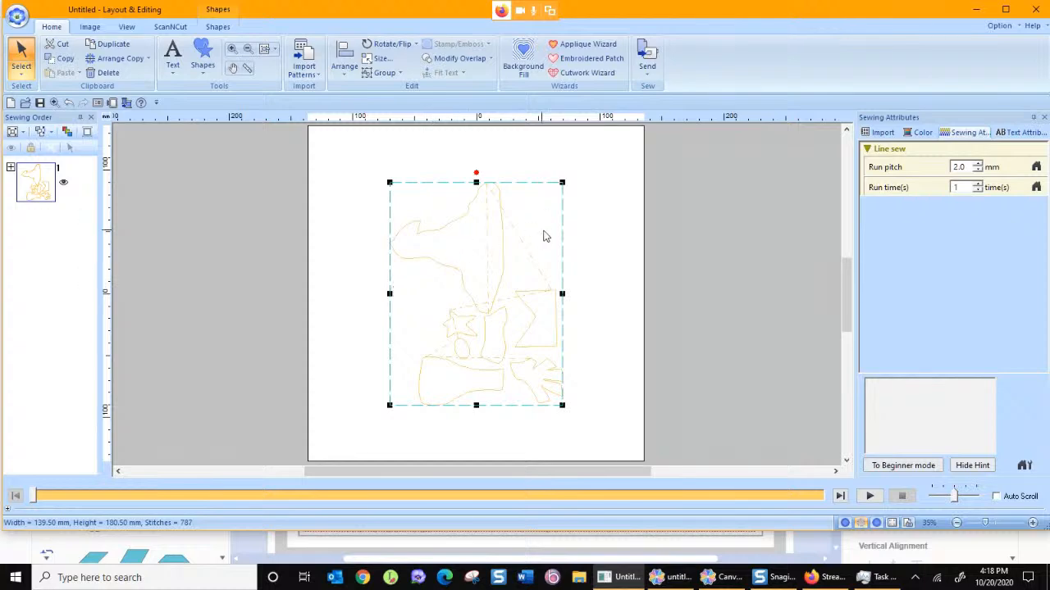
{"action": "left_click_drag", "start_coordinate": [476, 170], "coordinate": [582, 293]}
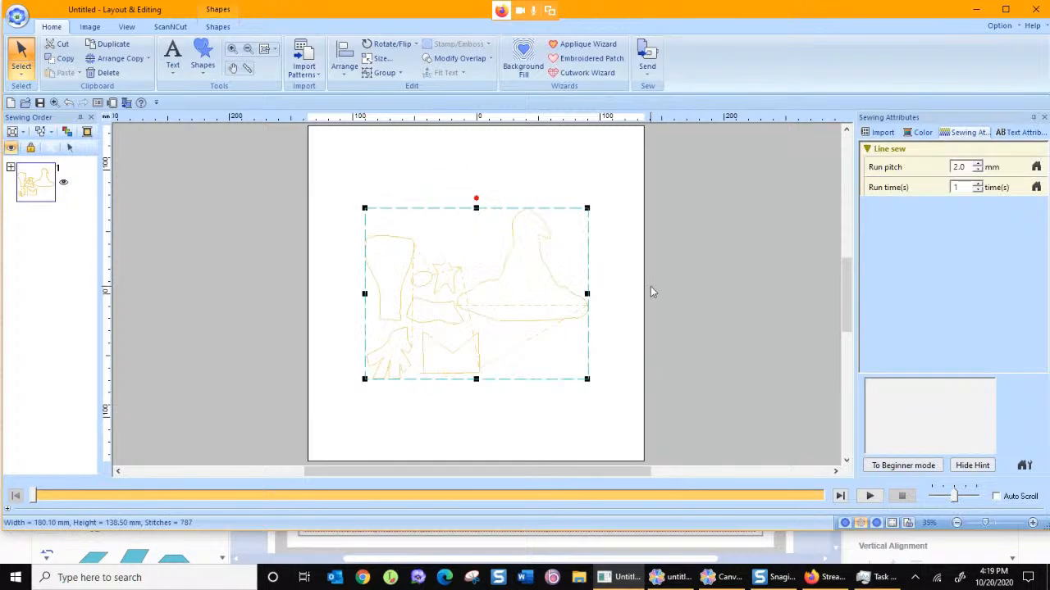
{"action": "left_click_drag", "start_coordinate": [588, 382], "coordinate": [623, 406]}
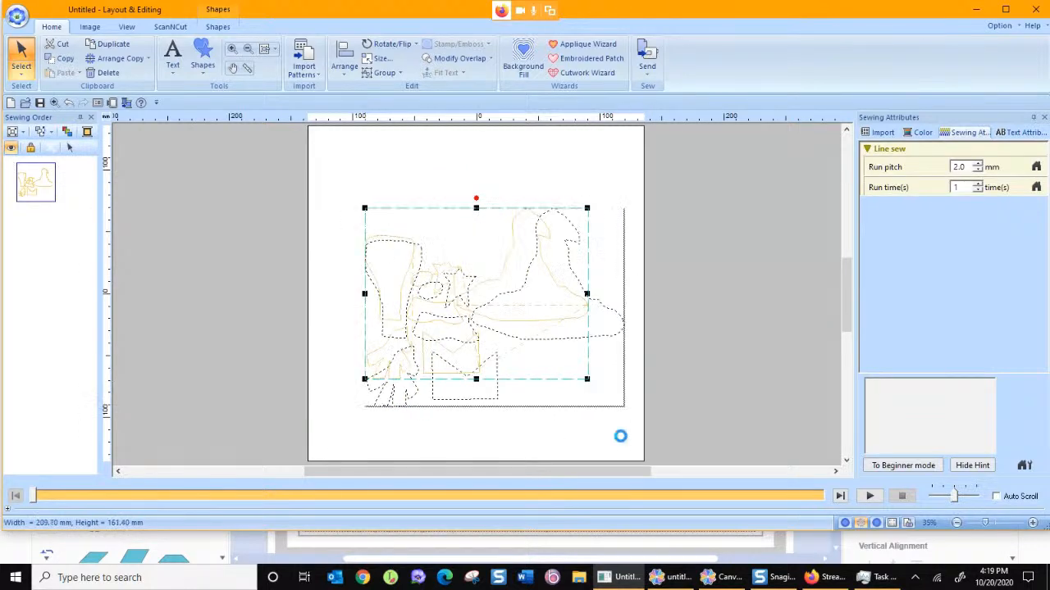
{"action": "left_click_drag", "start_coordinate": [364, 208], "coordinate": [317, 168]}
{"action": "left_click", "coordinate": [729, 301]}
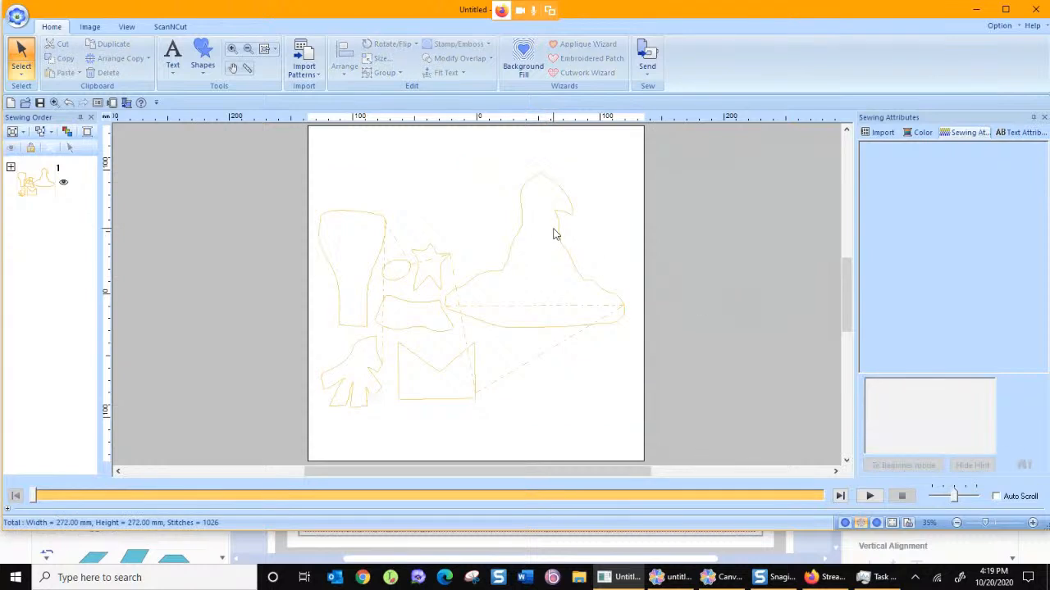
- Ungroup the imported pattern pieces and move the hat outline slightly upward
{"action": "left_click", "coordinate": [557, 229]}
{"action": "right_click", "coordinate": [560, 232]}
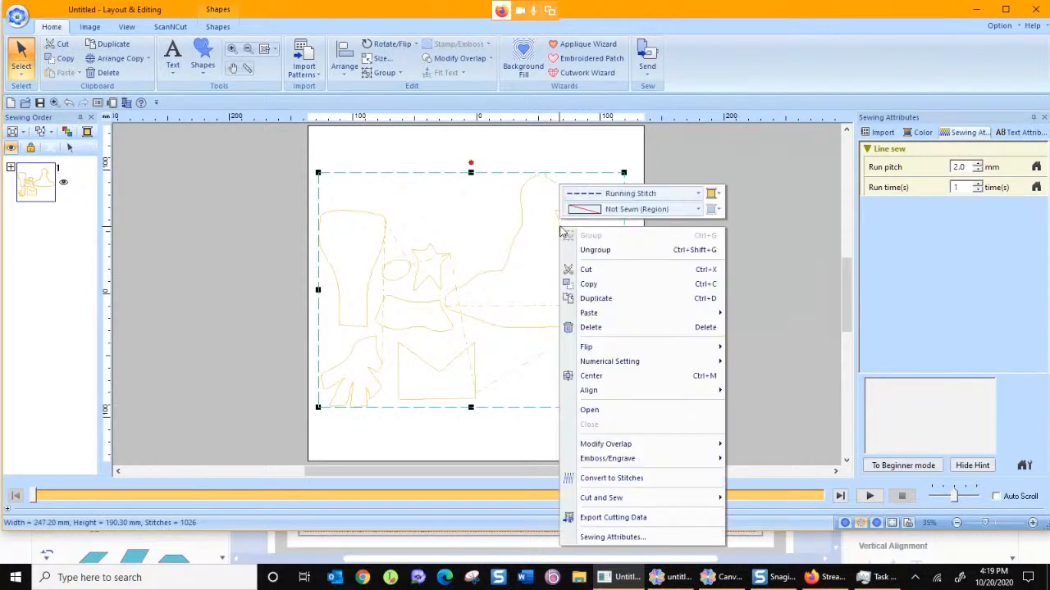
{"action": "left_click", "coordinate": [578, 250]}
{"action": "left_click", "coordinate": [668, 281]}
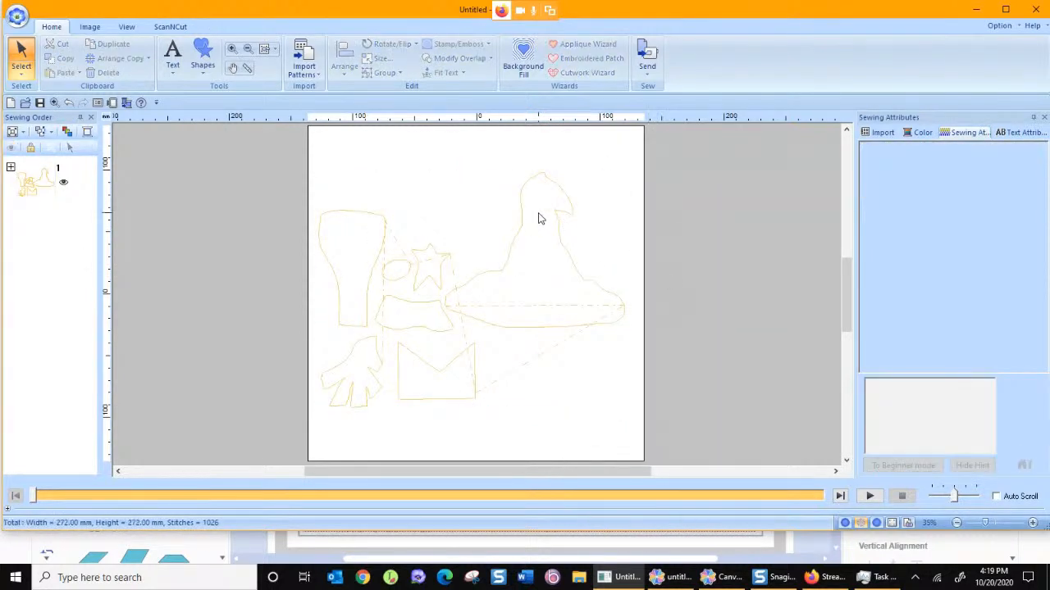
{"action": "left_click", "coordinate": [556, 198]}
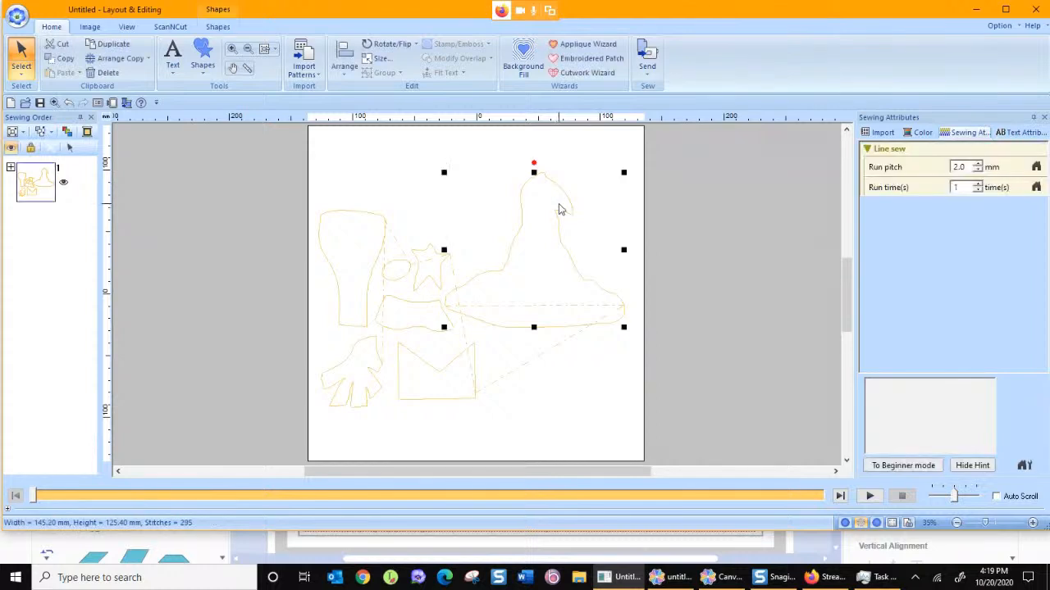
{"action": "left_click_drag", "start_coordinate": [492, 272], "coordinate": [493, 253]}
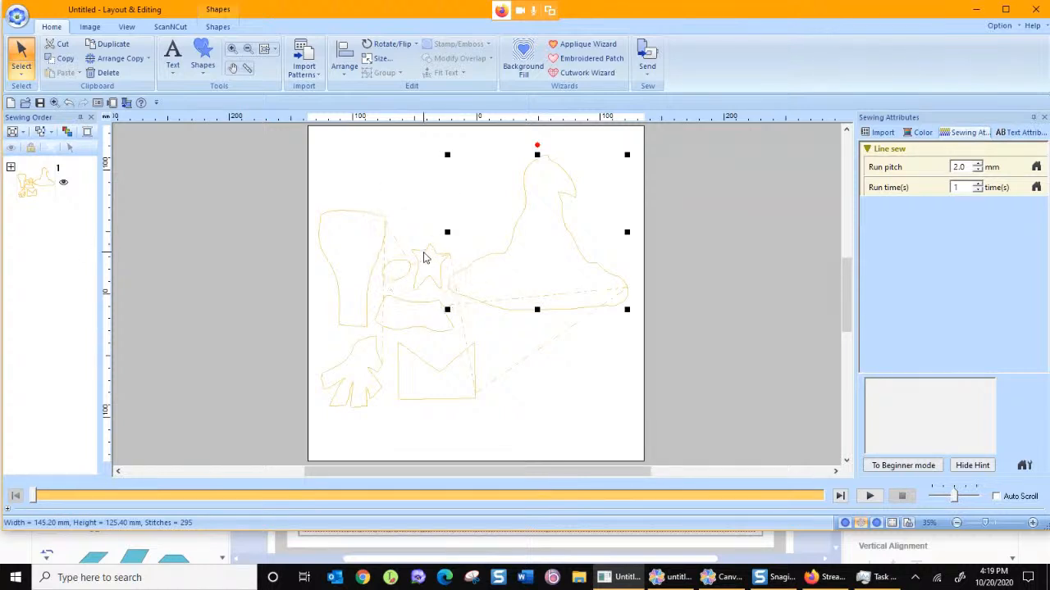
- Turn the hat and star into appliqués with an E Stitch covering: 4.0 mm stroke, 6.1 mm interval, 2.0 mm pitch, replacing the originals
{"action": "left_click", "coordinate": [423, 255], "text": "ctrl"}
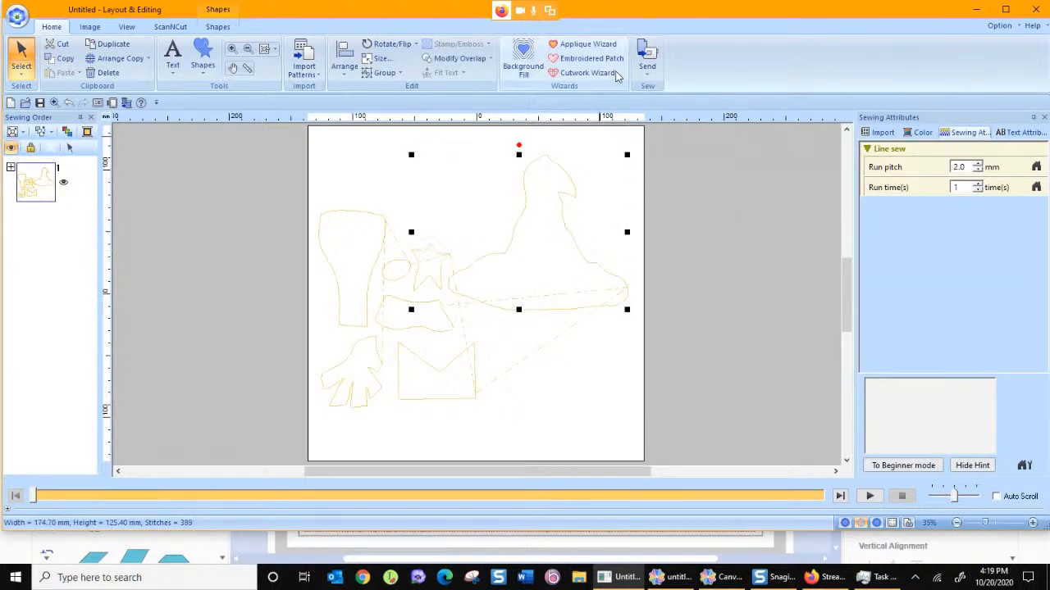
{"action": "left_click", "coordinate": [580, 44]}
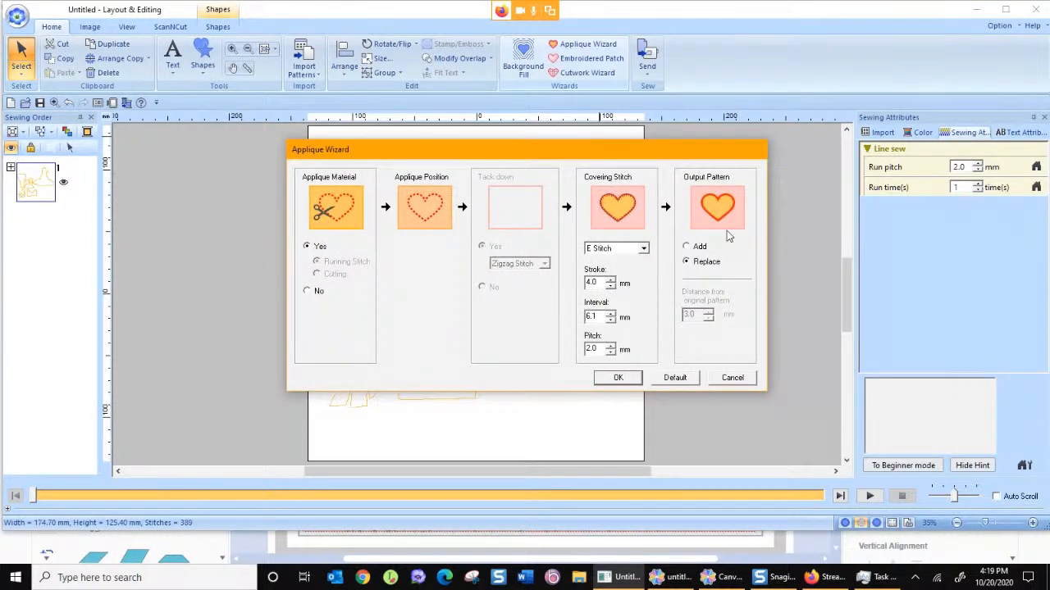
{"action": "left_click", "coordinate": [619, 378]}
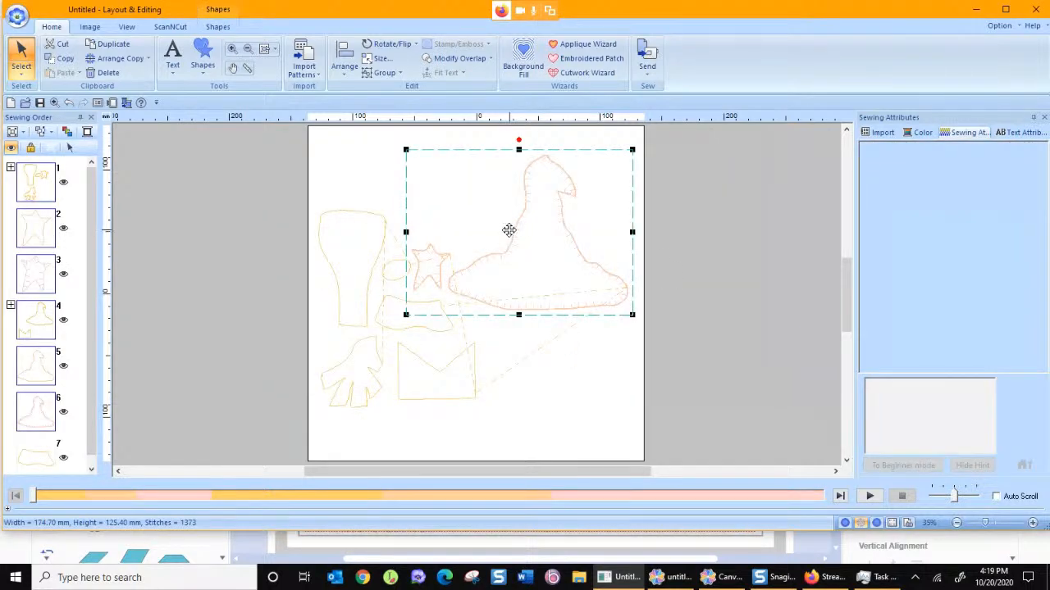
{"action": "left_click", "coordinate": [705, 237]}
- Move the grouped star and hat appliqué stitches to the right, partly off the page, and ungroup them
{"action": "left_click", "coordinate": [441, 259]}
{"action": "left_click_drag", "start_coordinate": [440, 256], "coordinate": [608, 243]}
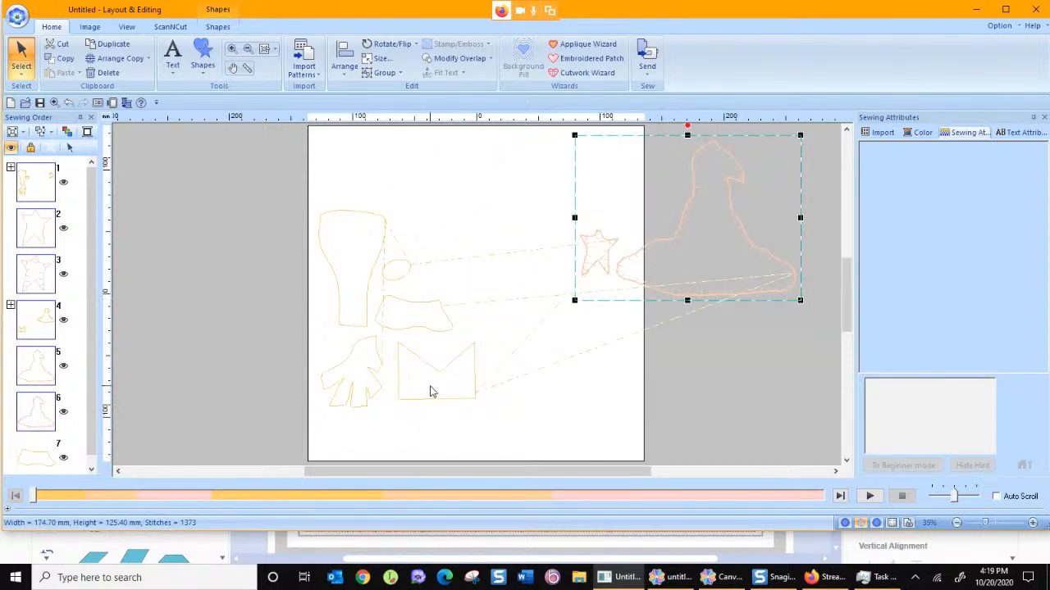
{"action": "right_click", "coordinate": [585, 243]}
{"action": "left_click", "coordinate": [611, 265]}
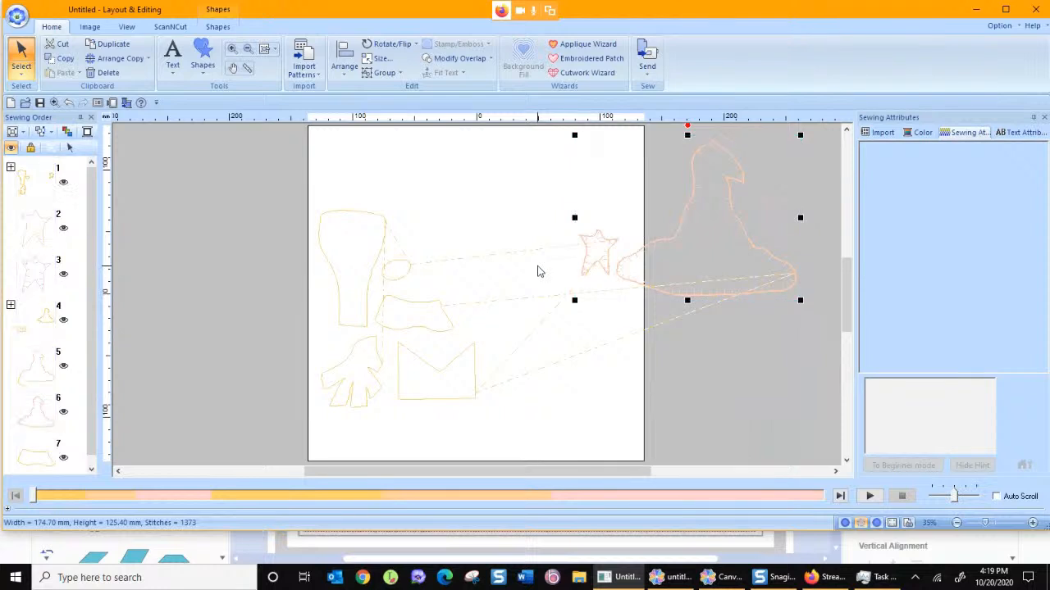
{"action": "left_click", "coordinate": [581, 238]}
{"action": "left_click_drag", "start_coordinate": [548, 206], "coordinate": [616, 298]}
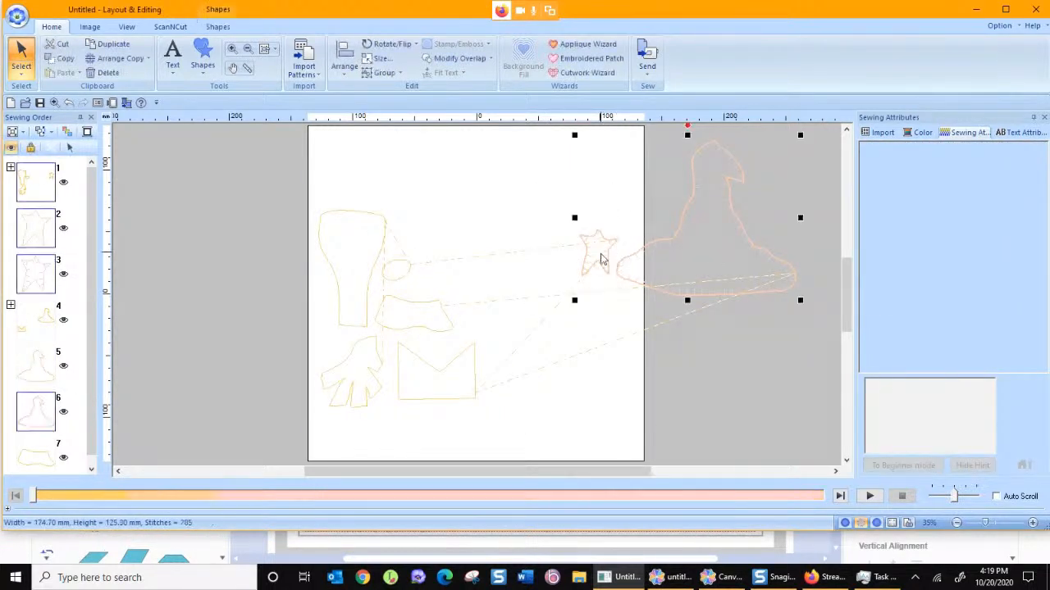
{"action": "left_click", "coordinate": [527, 254]}
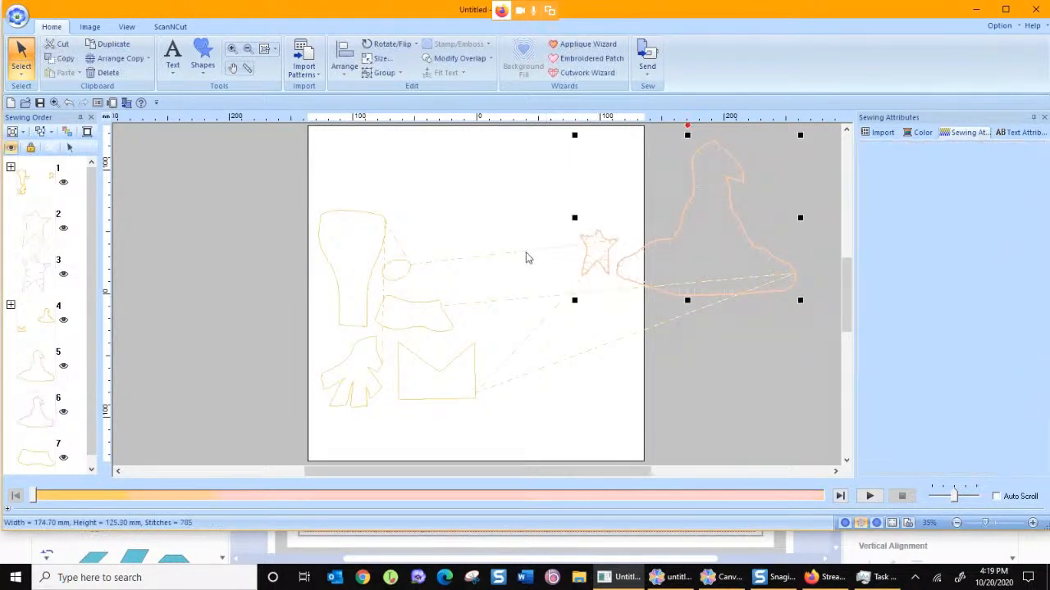
- Select both star appliqué entries, 2 and 3, in the sewing order and group them
{"action": "left_click", "coordinate": [36, 244]}
{"action": "left_click", "coordinate": [35, 273], "text": "ctrl"}
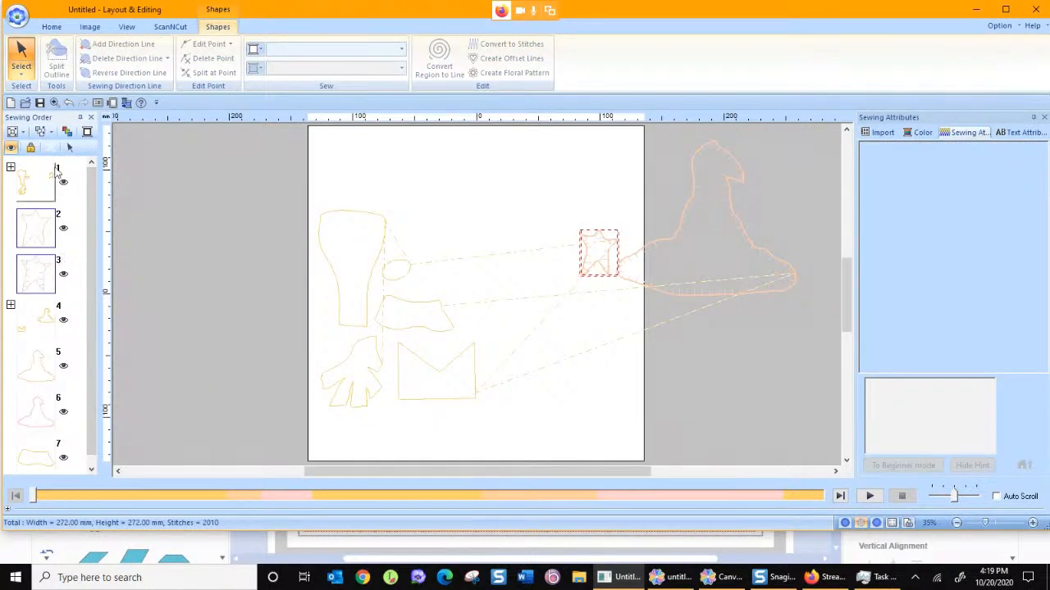
{"action": "left_click", "coordinate": [70, 148]}
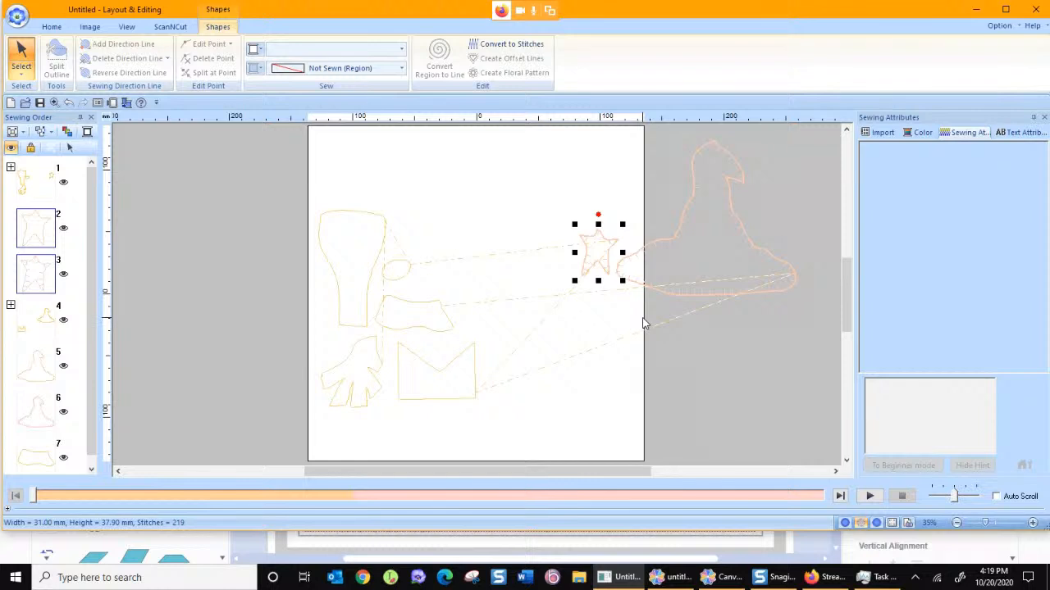
{"action": "key", "text": "ctrl+g"}
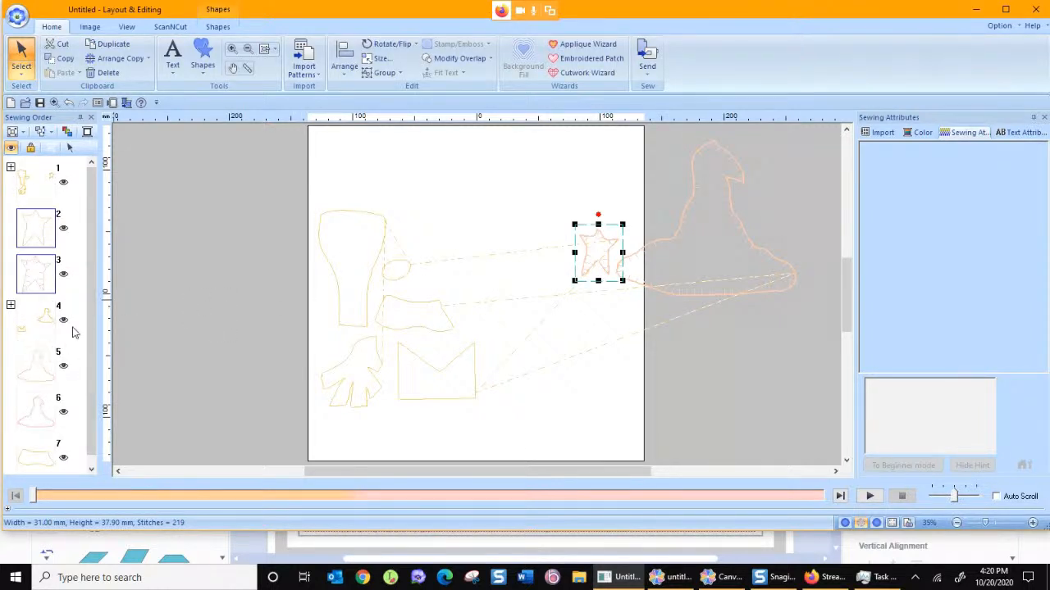
- Group the hat's cut outline, entry 4-2, with the hat appliqué stitches in entries 5 and 6
{"action": "left_click", "coordinate": [11, 306]}
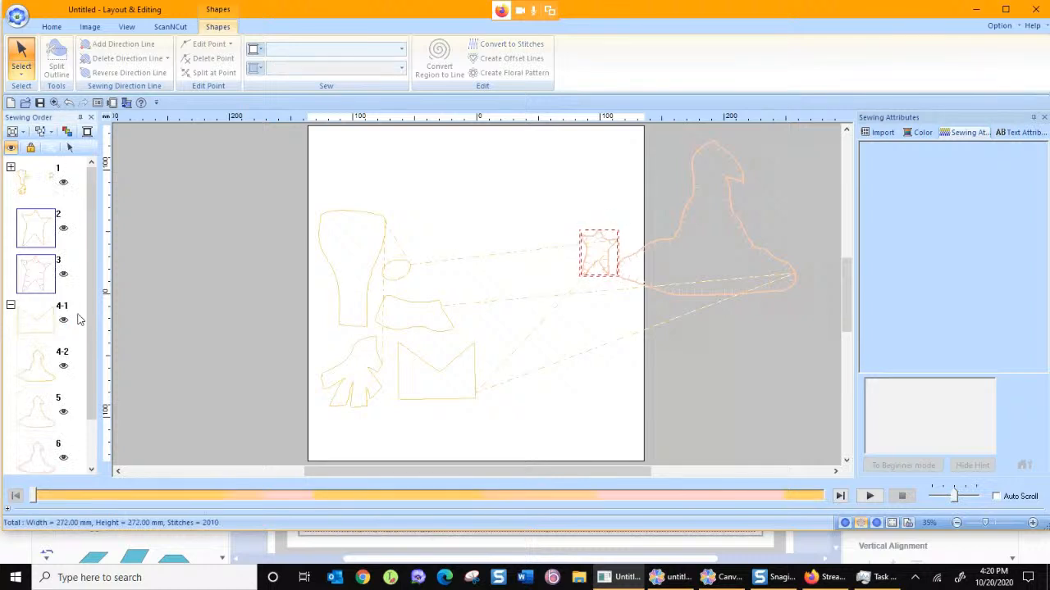
{"action": "left_click", "coordinate": [36, 366]}
{"action": "left_click", "coordinate": [39, 411], "text": "ctrl"}
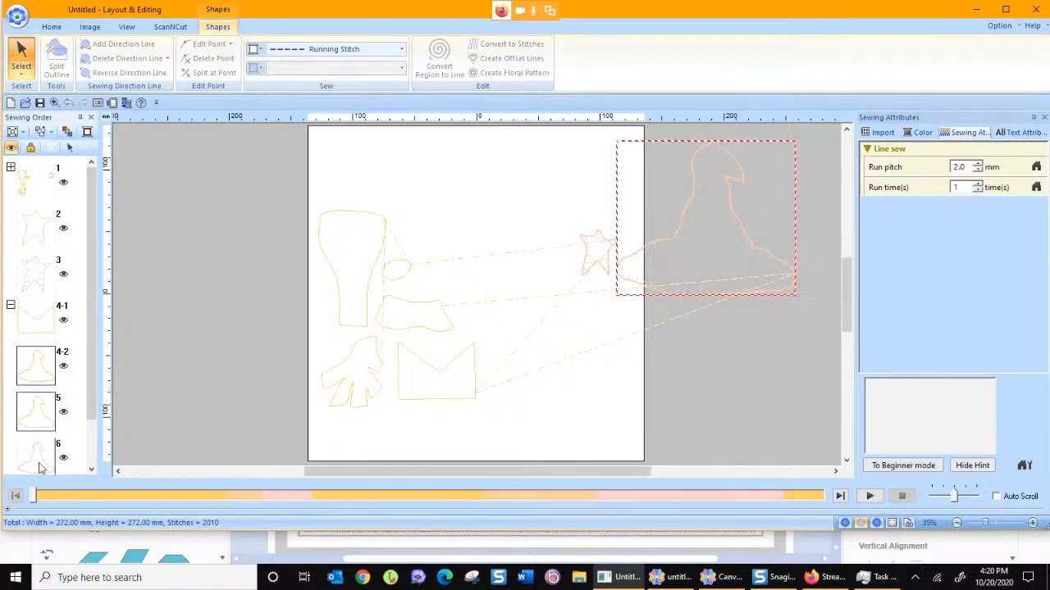
{"action": "left_click", "coordinate": [39, 465], "text": "ctrl"}
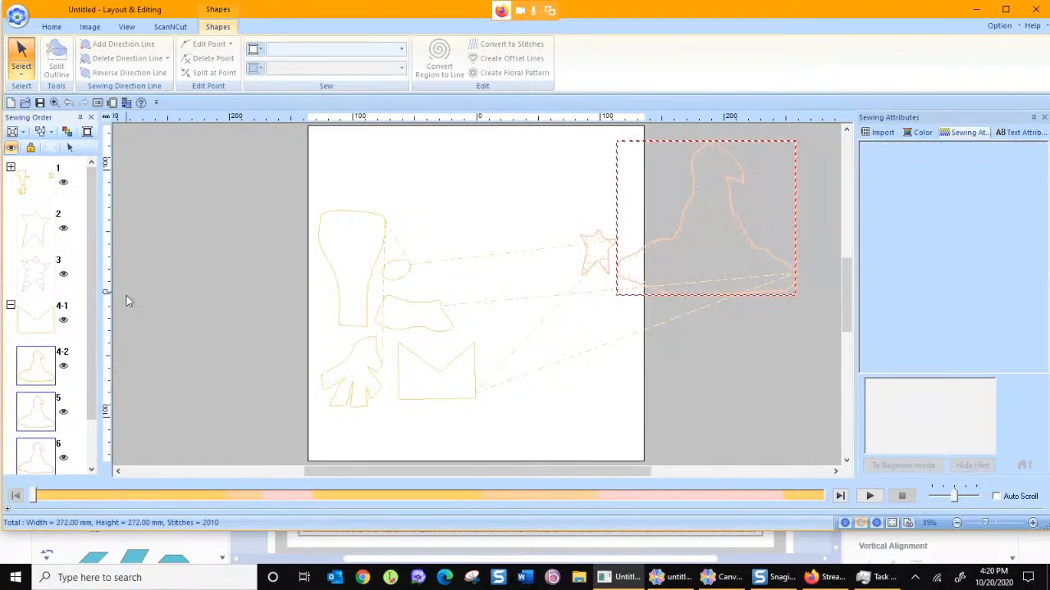
{"action": "left_click", "coordinate": [70, 149]}
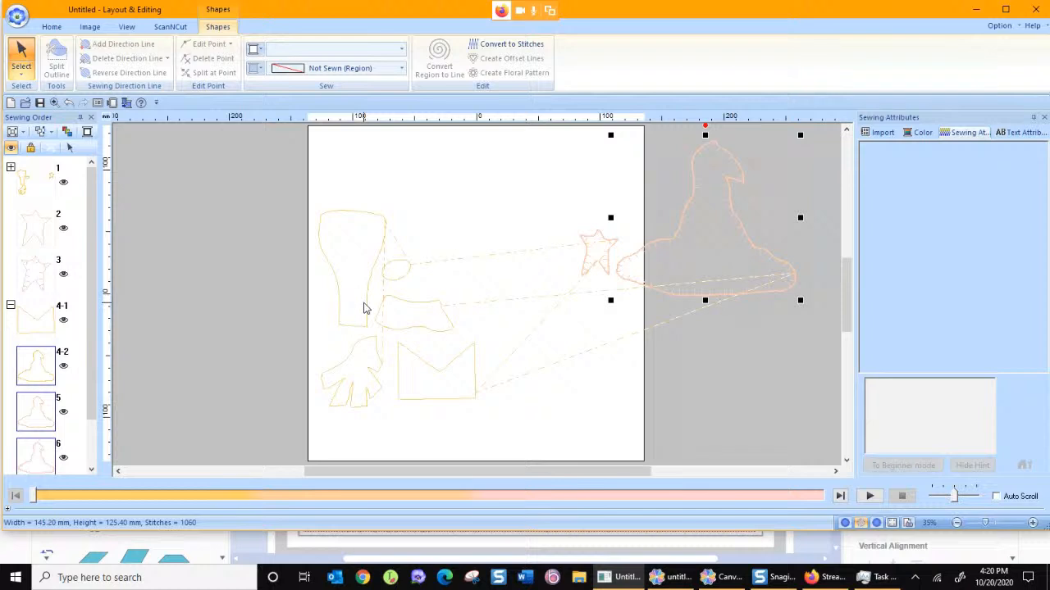
{"action": "key", "text": "ctrl+g"}
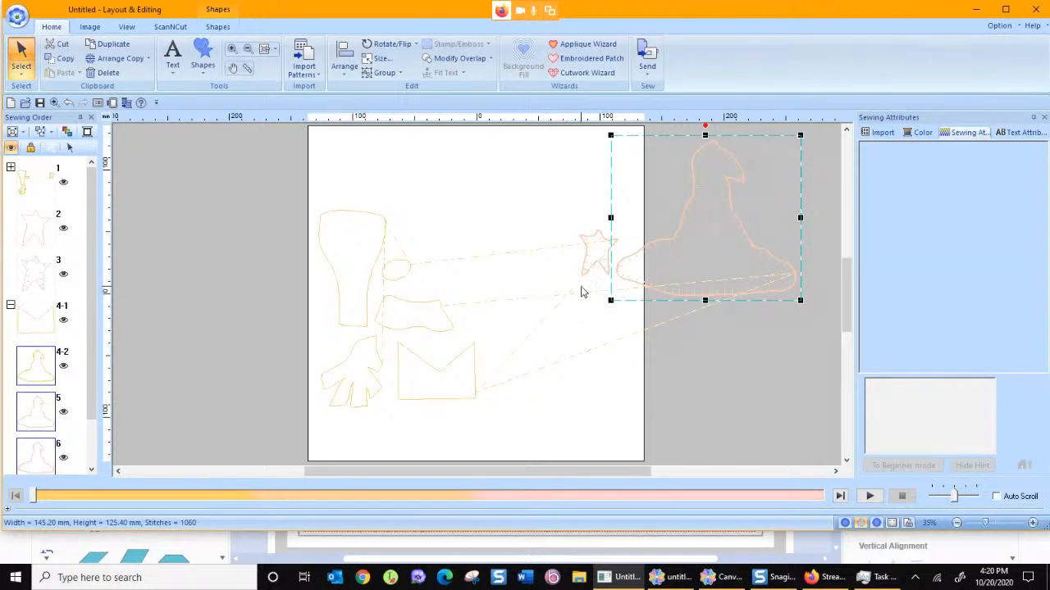
- Try moving the star and hat groups back onto the page, and undo both moves
{"action": "left_click_drag", "start_coordinate": [595, 258], "coordinate": [396, 186]}
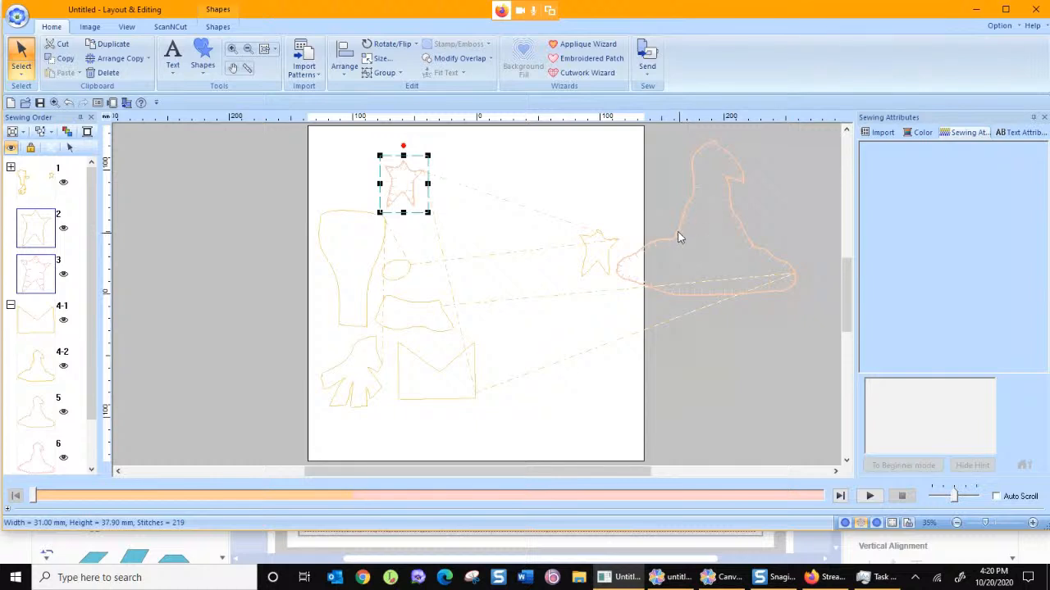
{"action": "left_click_drag", "start_coordinate": [735, 220], "coordinate": [569, 222]}
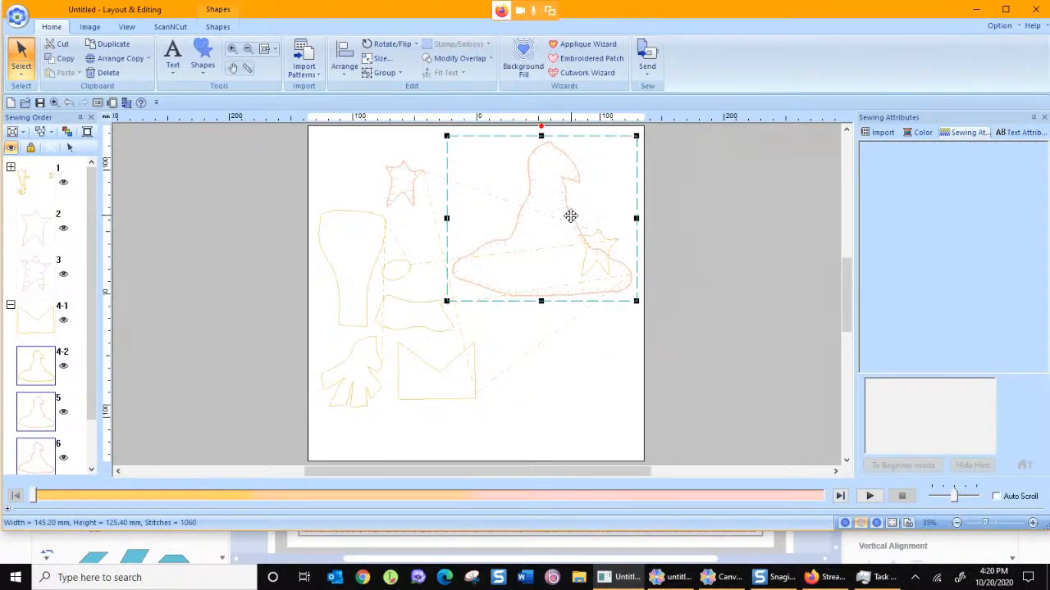
{"action": "left_click", "coordinate": [69, 103]}
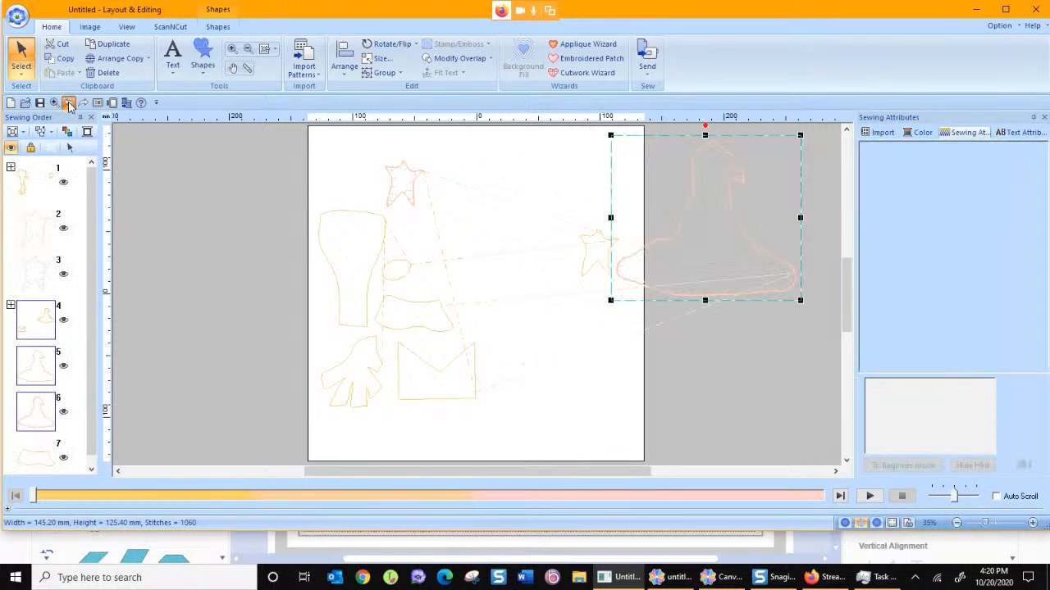
{"action": "left_click", "coordinate": [69, 103]}
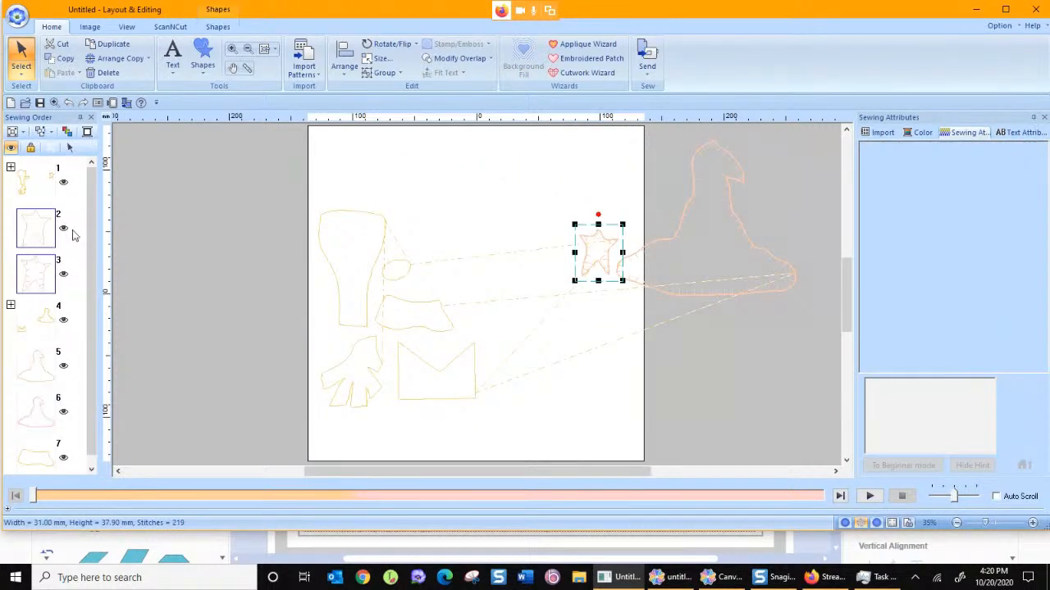
- Select the star's cut outline, entry 1-4, together with star appliqué entries 2 and 3, and group them
{"action": "left_click", "coordinate": [11, 168]}
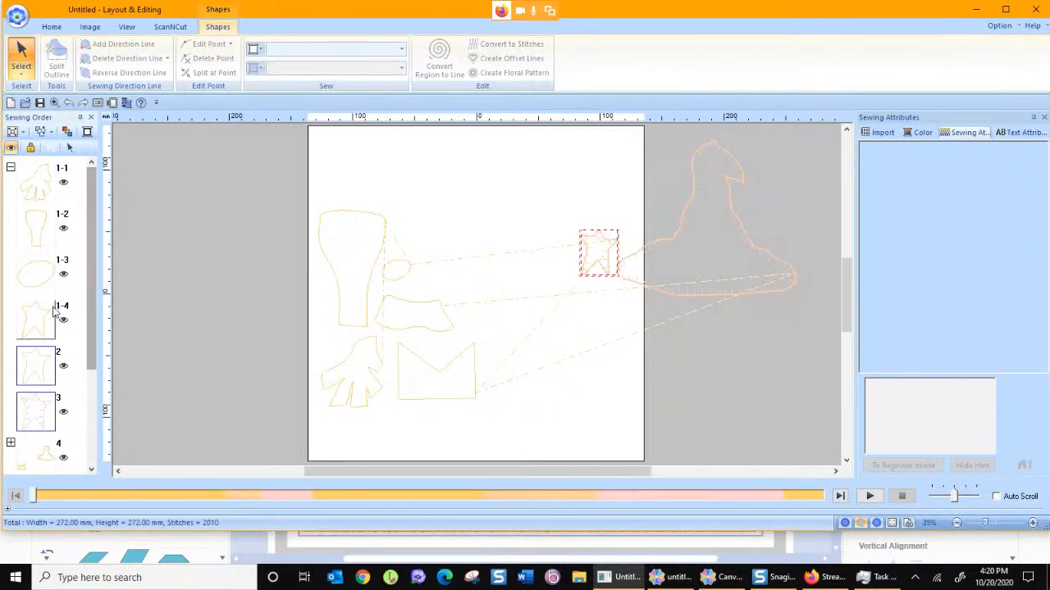
{"action": "left_click", "coordinate": [60, 310]}
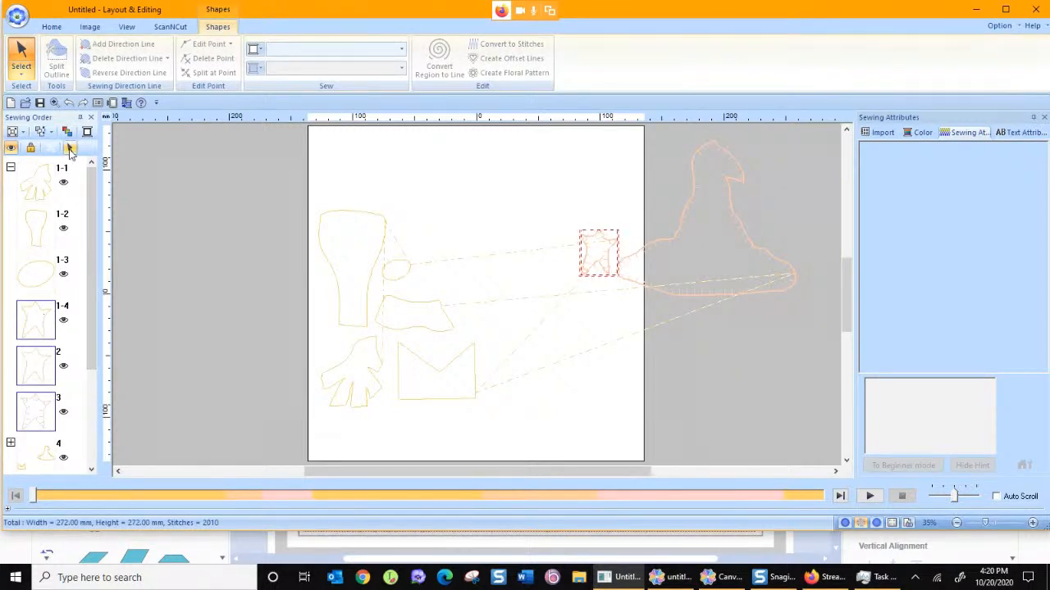
{"action": "left_click", "coordinate": [572, 282]}
{"action": "left_click", "coordinate": [571, 282]}
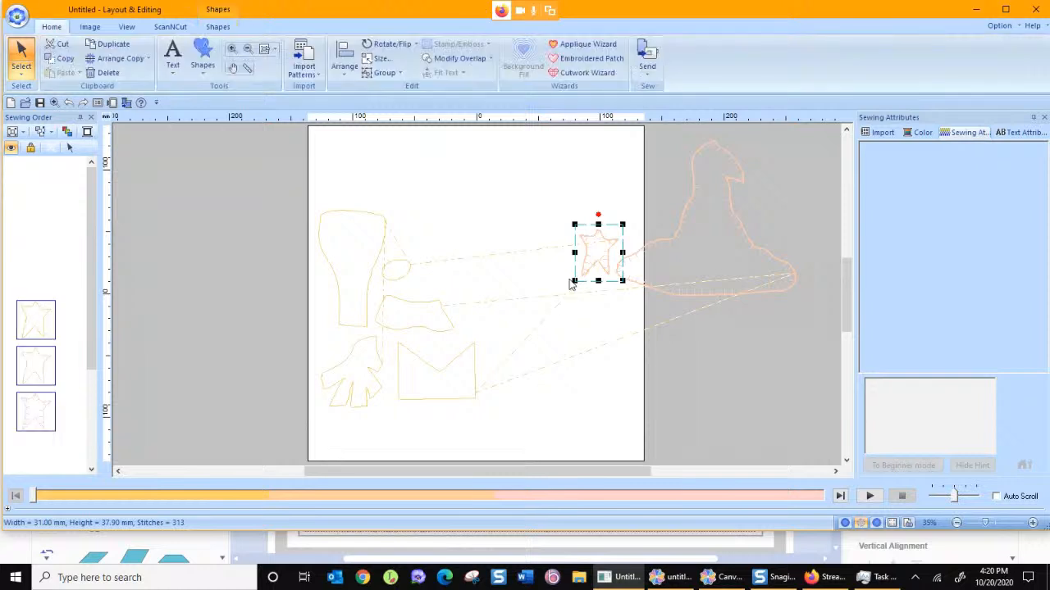
- Move the hat group fully onto the page and place the hat band outline across the lower crown of the hat
{"action": "left_click_drag", "start_coordinate": [636, 252], "coordinate": [463, 241]}
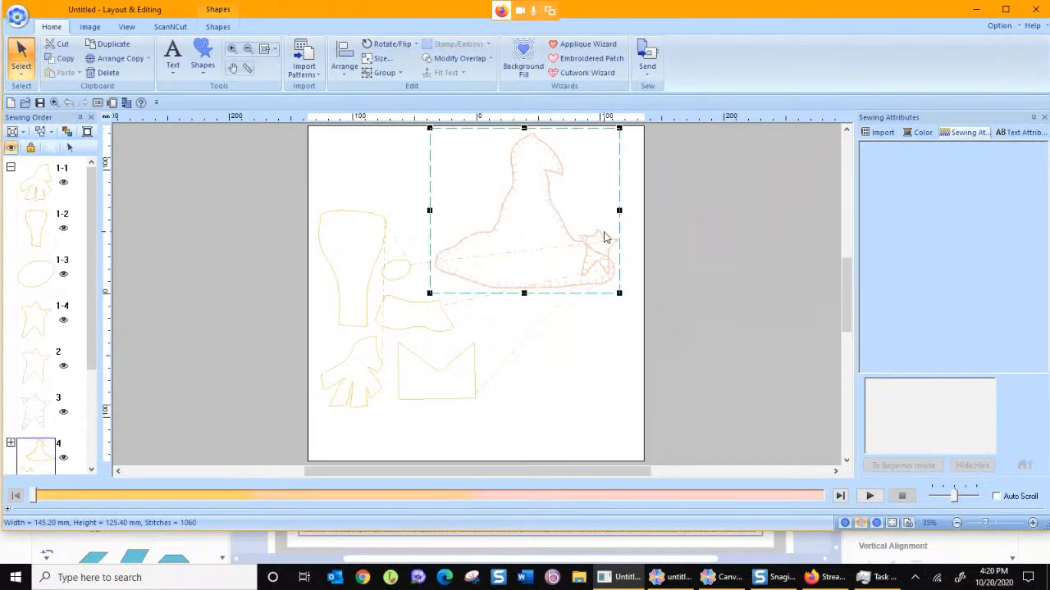
{"action": "left_click_drag", "start_coordinate": [393, 320], "coordinate": [558, 330]}
{"action": "left_click_drag", "start_coordinate": [443, 314], "coordinate": [576, 259]}
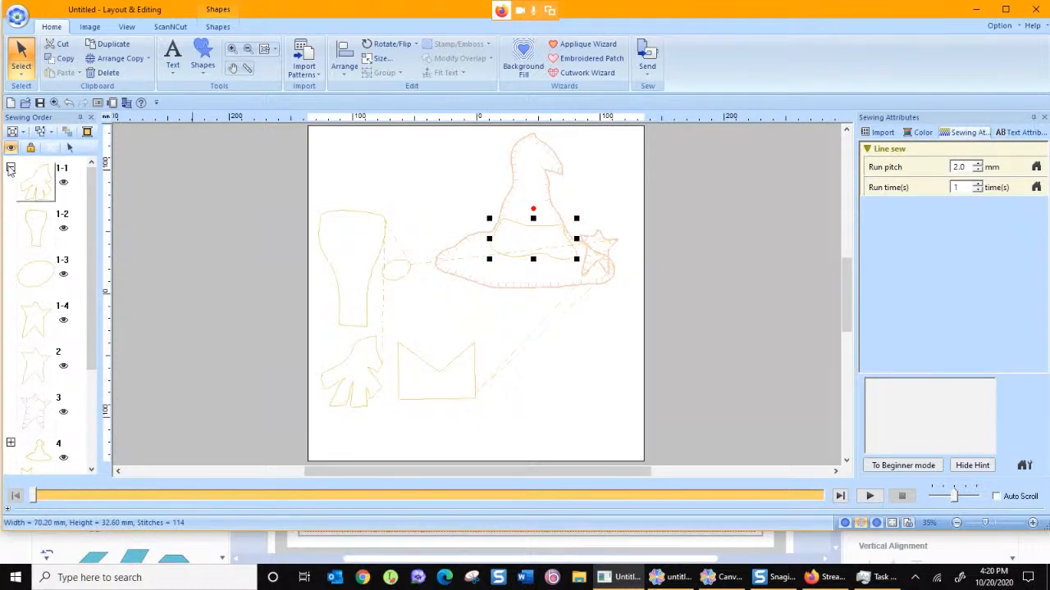
- Give the hat band a green Fill Stitch with a matching green Running Stitch outline, and enlarge it to about 76 × 36 mm
{"action": "left_click", "coordinate": [213, 27]}
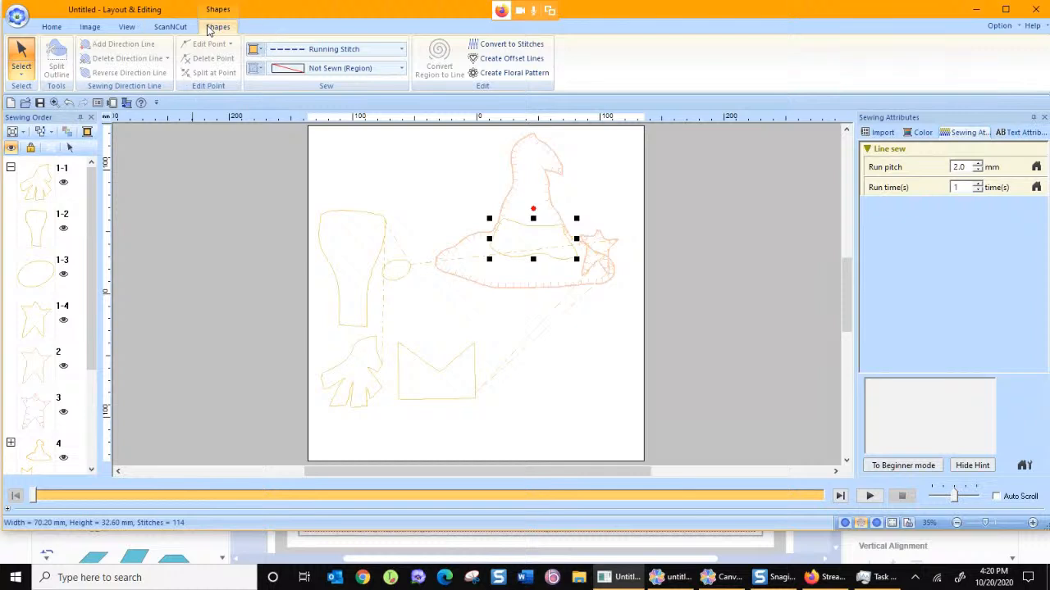
{"action": "left_click", "coordinate": [310, 51]}
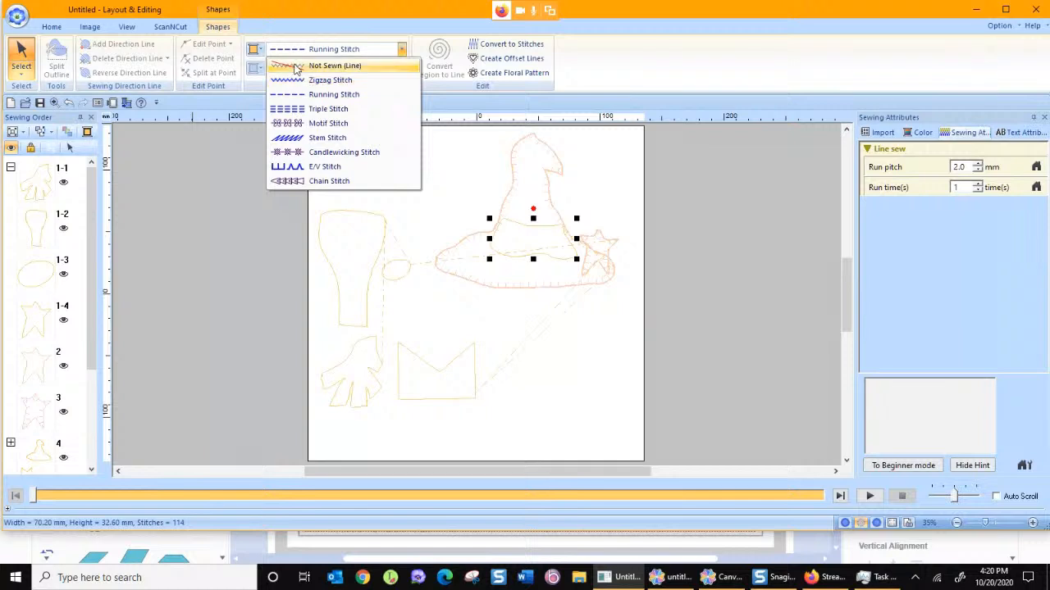
{"action": "left_click", "coordinate": [324, 95]}
{"action": "left_click", "coordinate": [308, 72]}
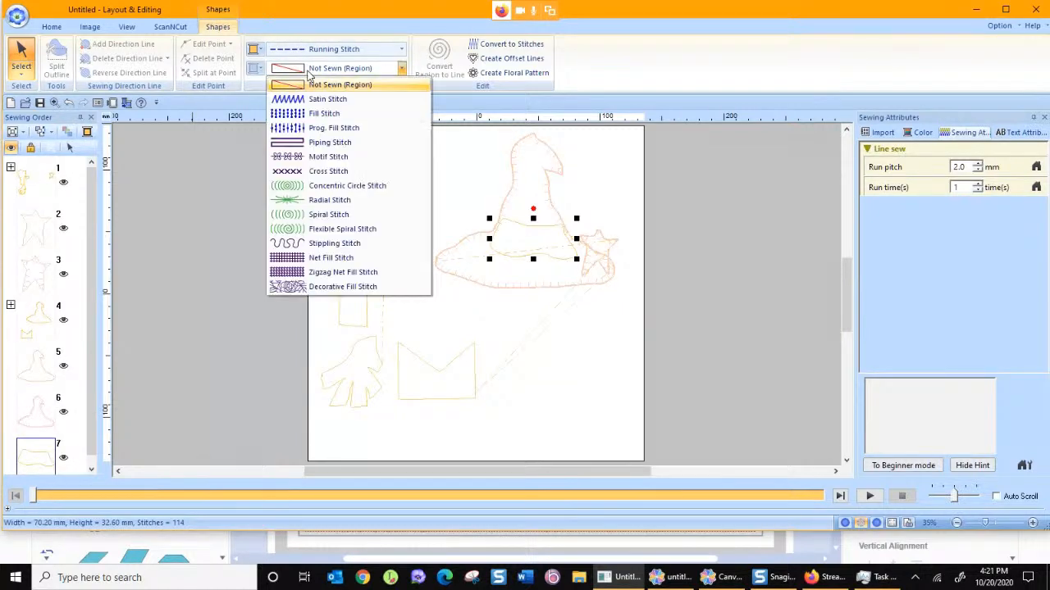
{"action": "left_click", "coordinate": [312, 115]}
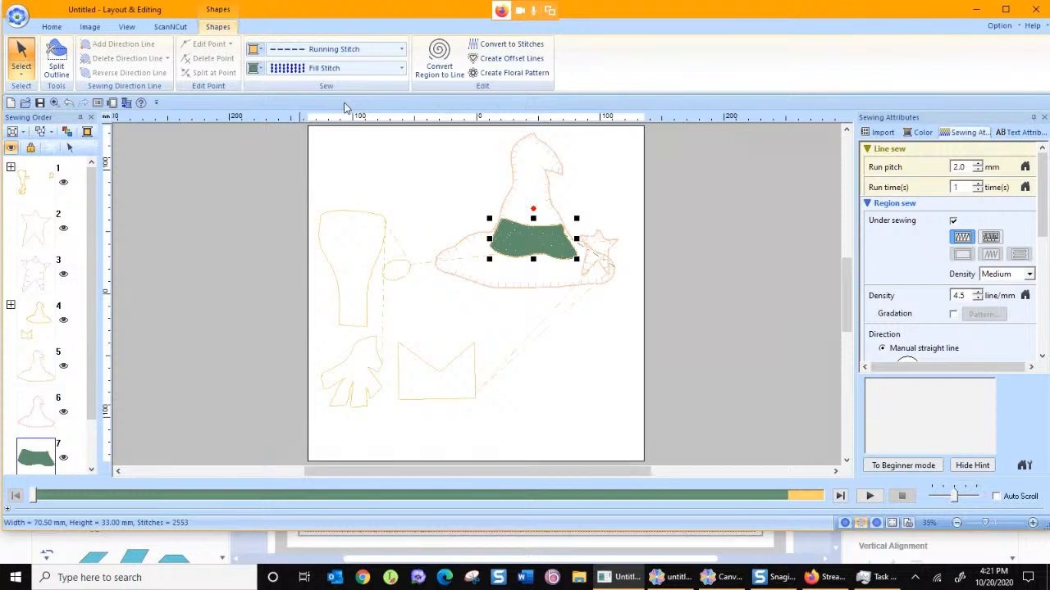
{"action": "left_click", "coordinate": [261, 51]}
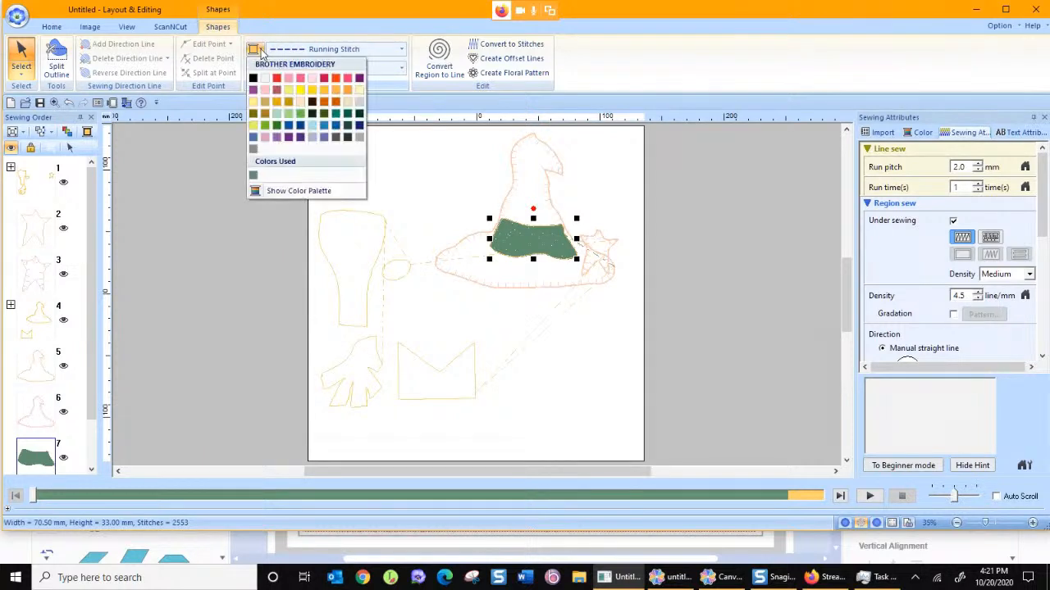
{"action": "left_click", "coordinate": [253, 178]}
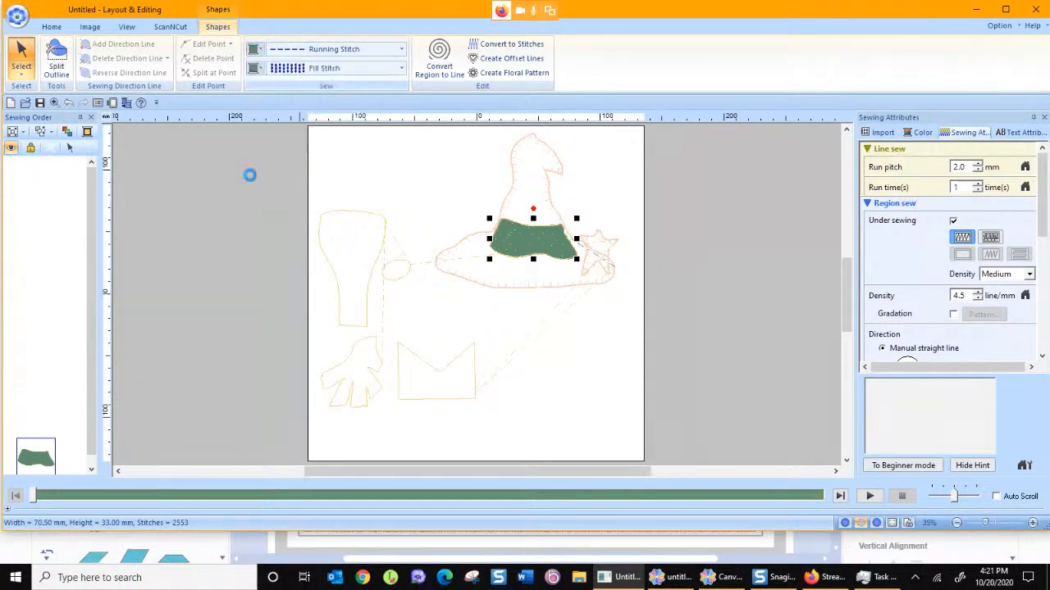
{"action": "left_click_drag", "start_coordinate": [489, 260], "coordinate": [473, 256]}
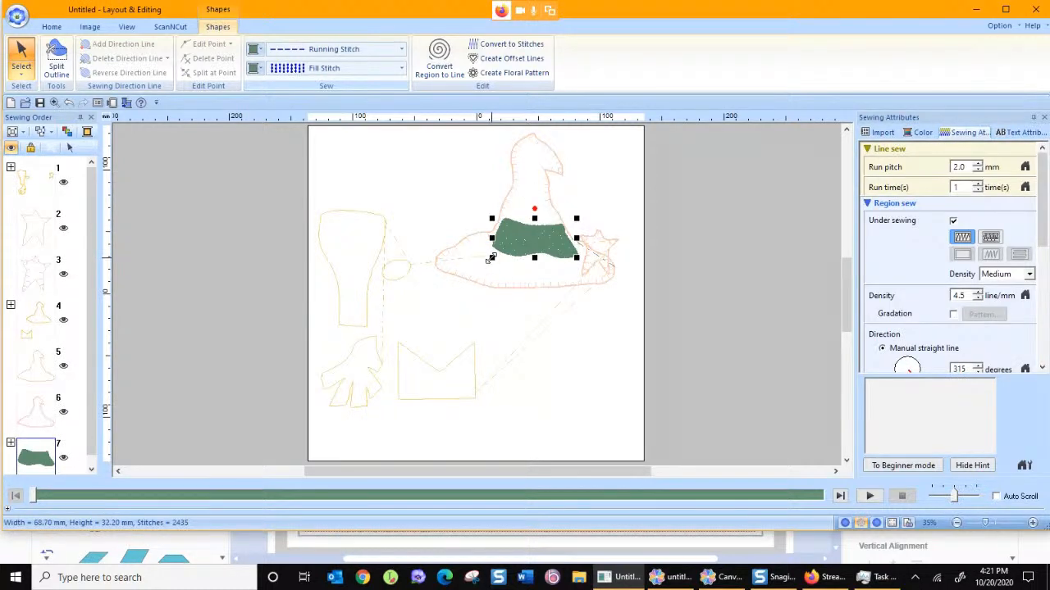
{"action": "left_click_drag", "start_coordinate": [491, 259], "coordinate": [481, 261]}
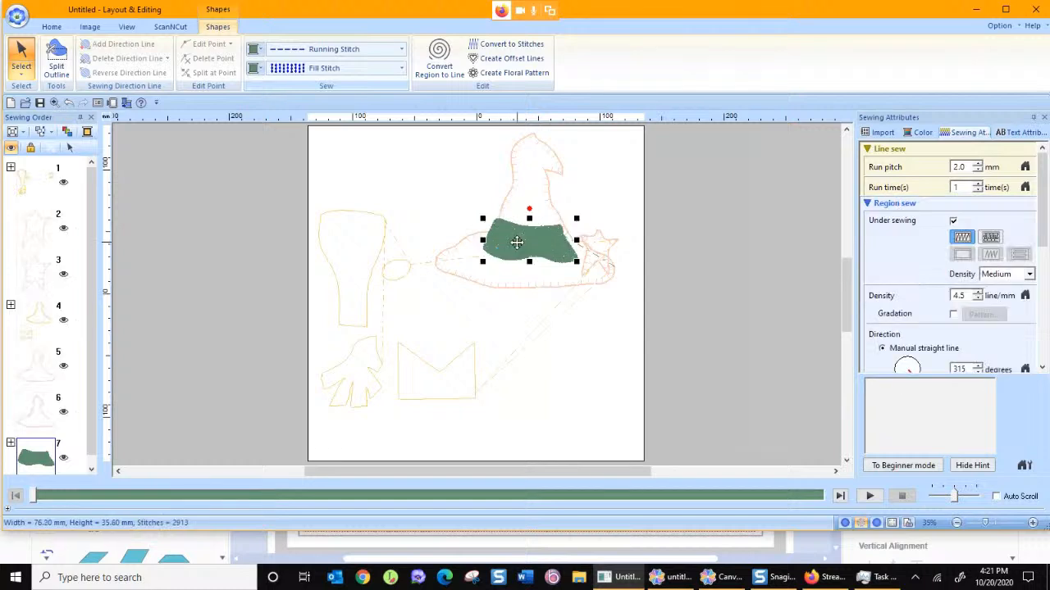
- Center the star group on the hat band, and cut and paste it so it sews last, on top of the band
{"action": "left_click_drag", "start_coordinate": [610, 242], "coordinate": [539, 236]}
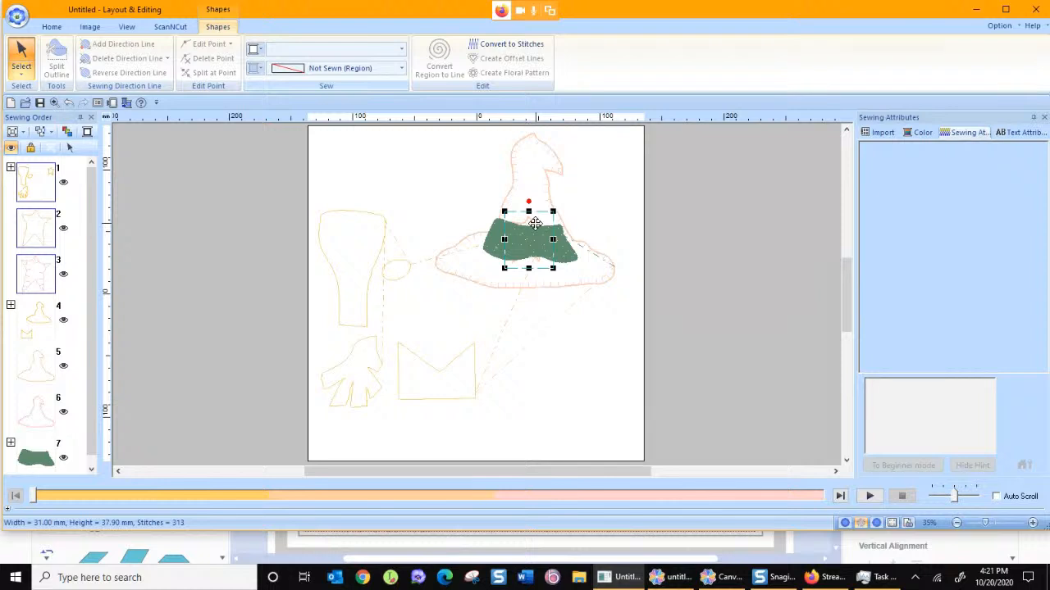
{"action": "key", "text": "Delete"}
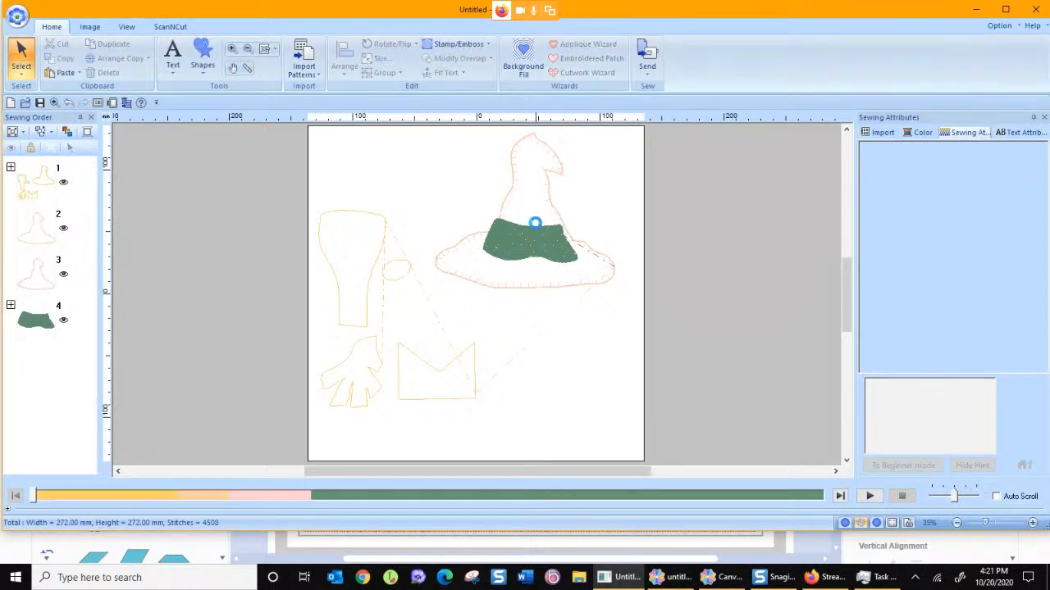
{"action": "key", "text": "ctrl+z"}
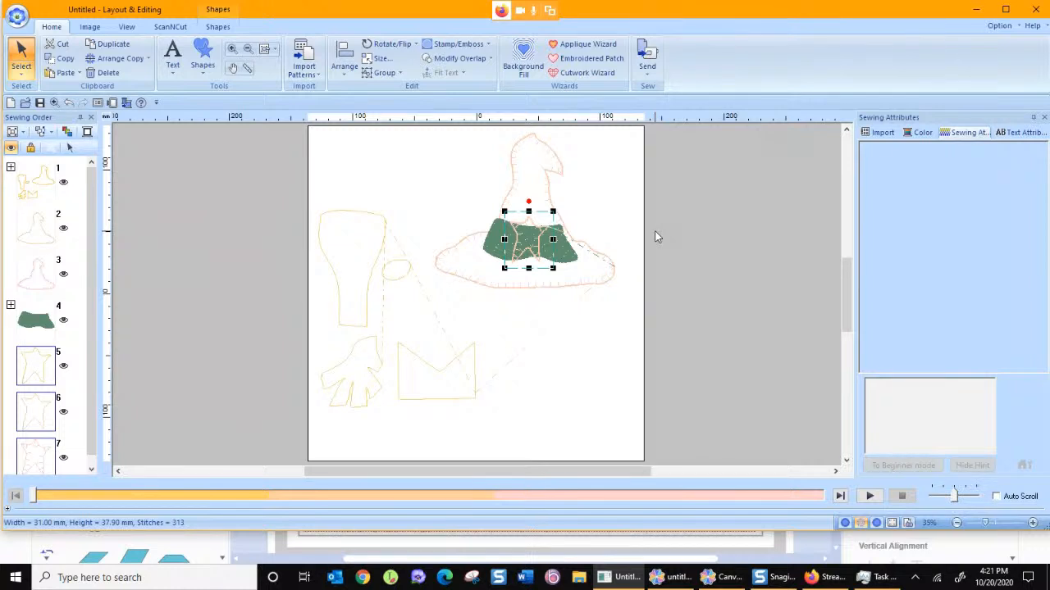
- Move the tall head-and-neck outline beneath the hat so its upper edge overlaps the brim
{"action": "left_click", "coordinate": [334, 217]}
{"action": "left_click", "coordinate": [343, 215]}
{"action": "left_click_drag", "start_coordinate": [343, 214], "coordinate": [504, 300]}
{"action": "left_click", "coordinate": [356, 223]}
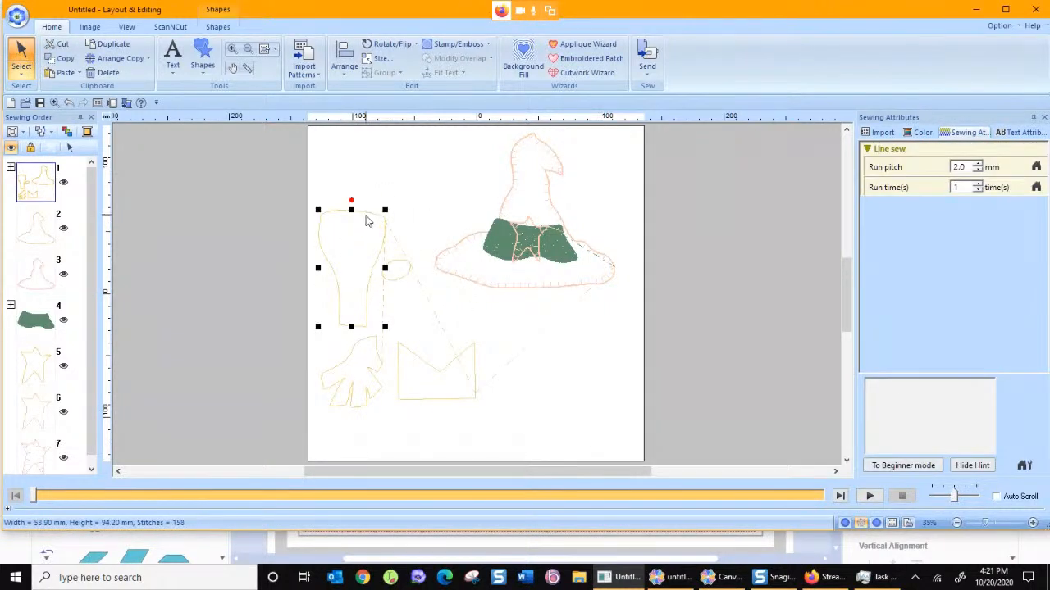
{"action": "left_click_drag", "start_coordinate": [364, 211], "coordinate": [541, 271]}
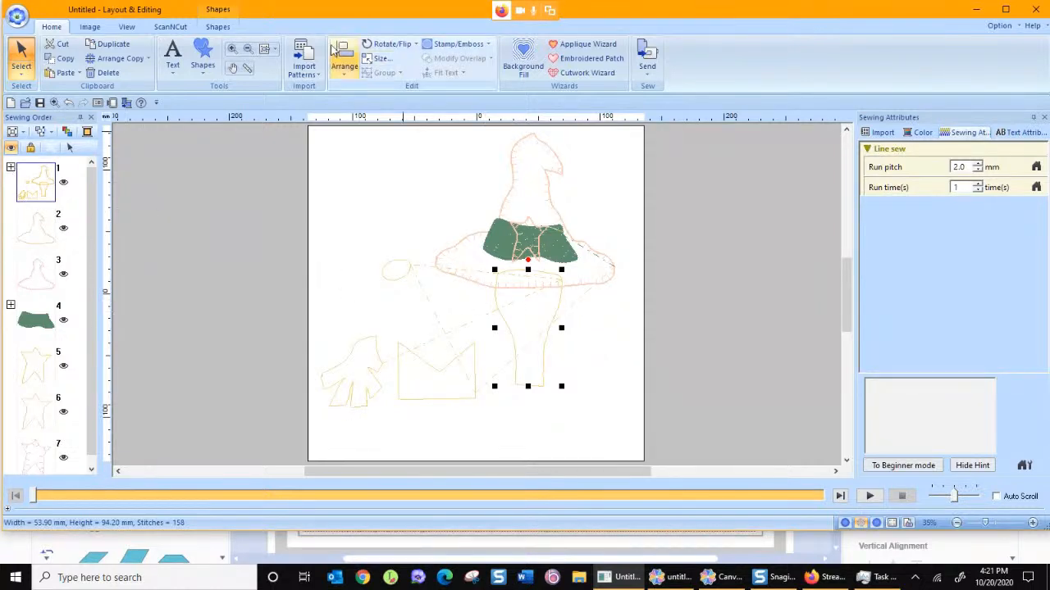
- Set the region sewing of the head-and-neck piece to Fill Stitch
{"action": "left_click", "coordinate": [218, 26]}
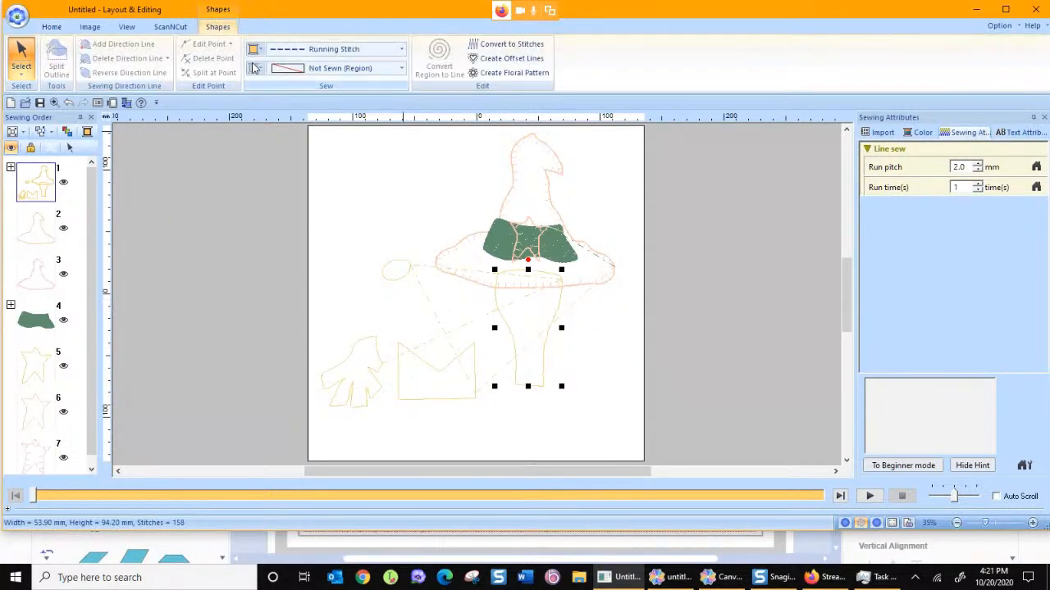
{"action": "left_click", "coordinate": [323, 71]}
{"action": "left_click", "coordinate": [328, 110]}
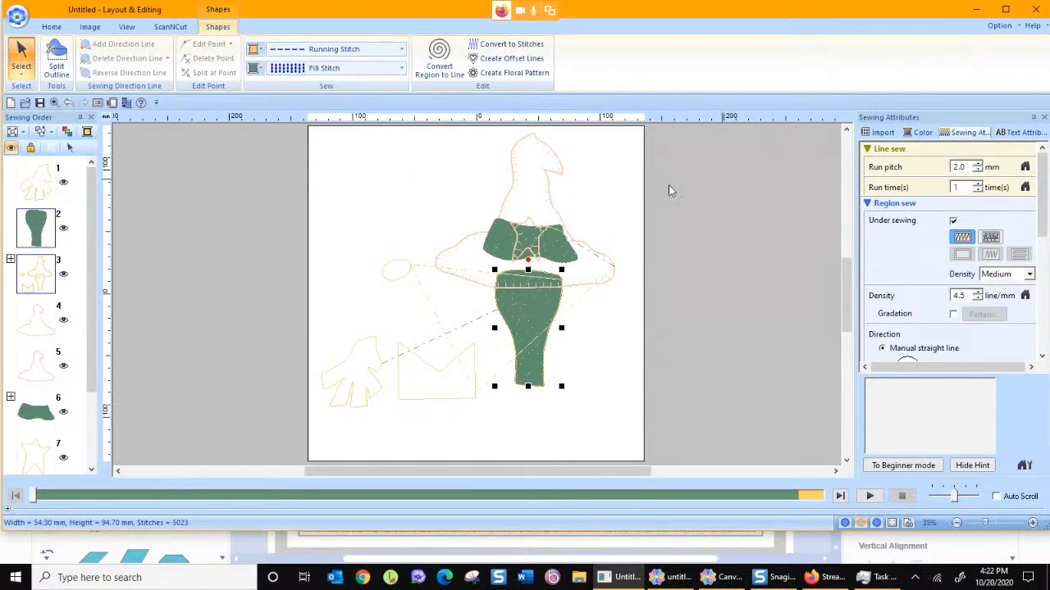
- Set the head-and-neck piece's outline thread to Linen 307 from the BROTHER EMBROIDERY thread chart
{"action": "left_click", "coordinate": [259, 70]}
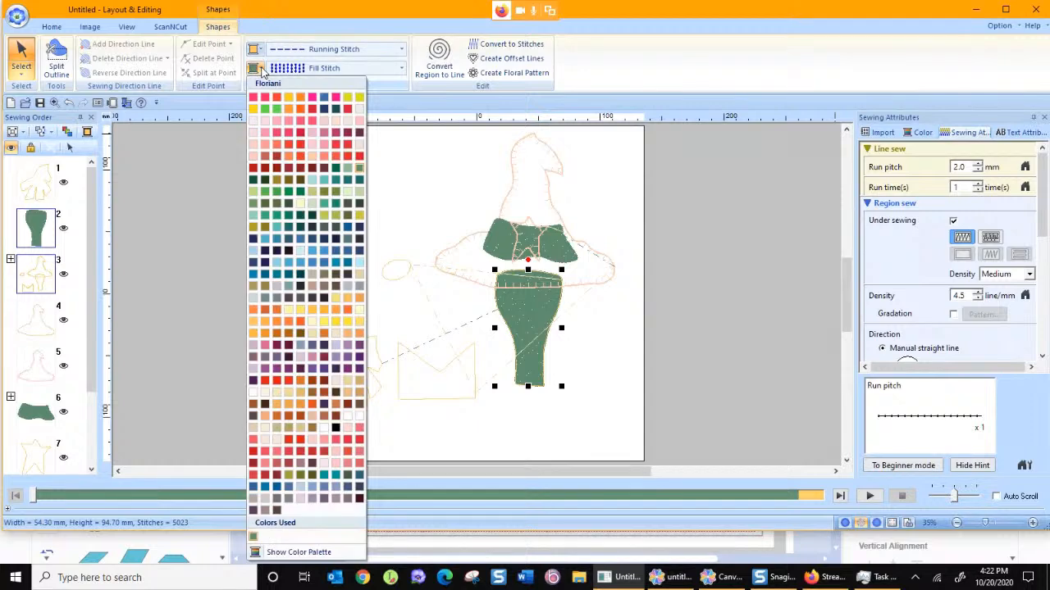
{"action": "left_click", "coordinate": [309, 70]}
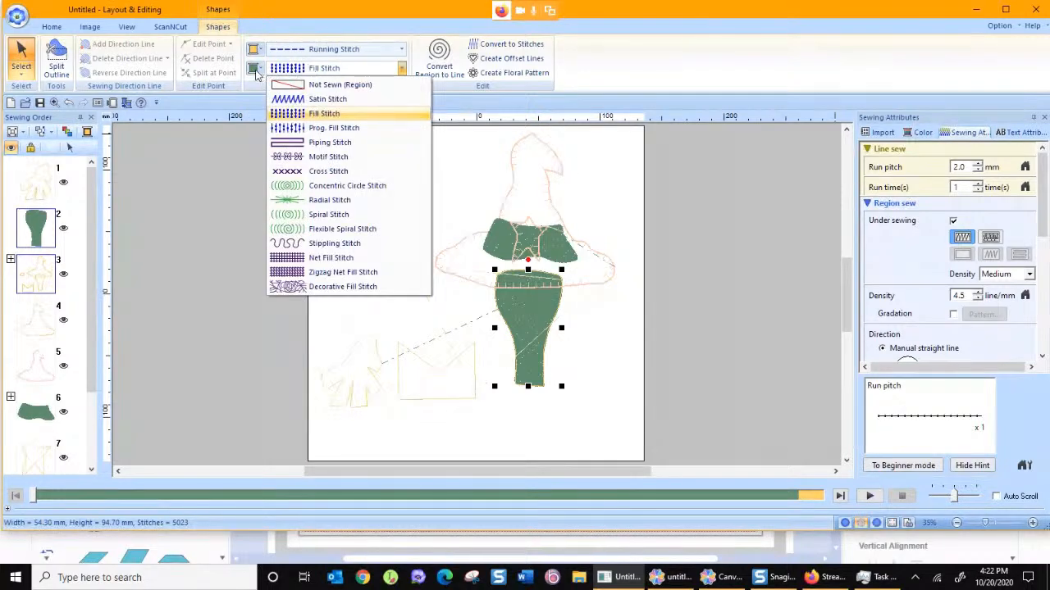
{"action": "left_click", "coordinate": [259, 69]}
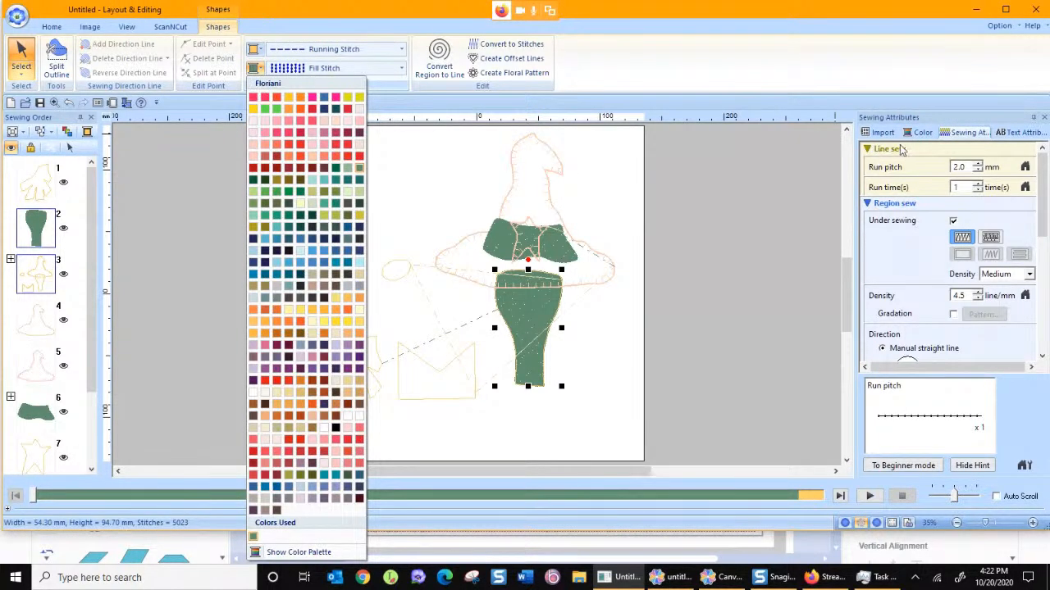
{"action": "left_click", "coordinate": [917, 133]}
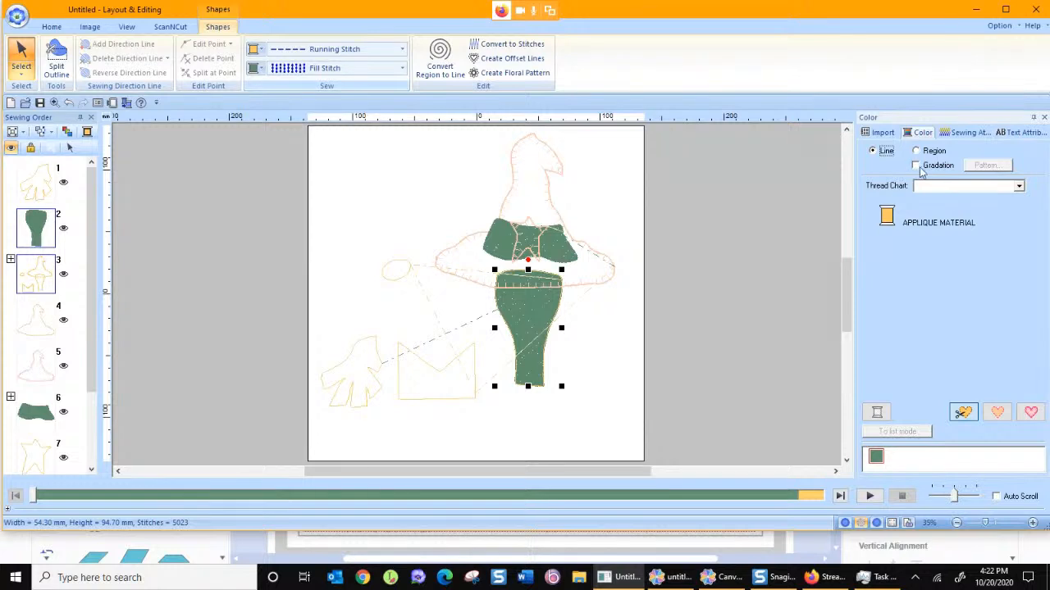
{"action": "left_click", "coordinate": [945, 187]}
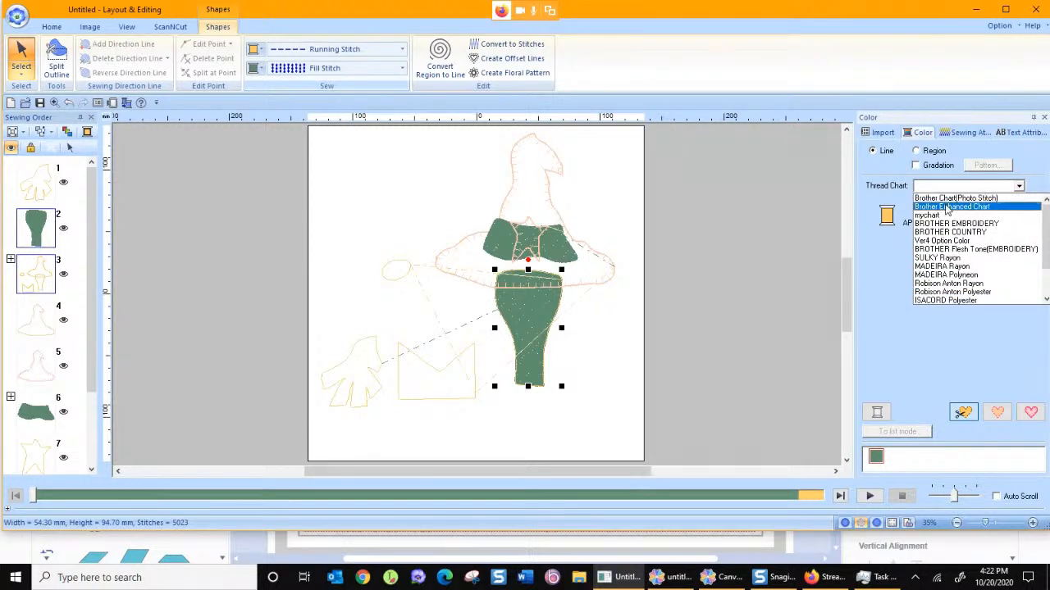
{"action": "left_click", "coordinate": [945, 224]}
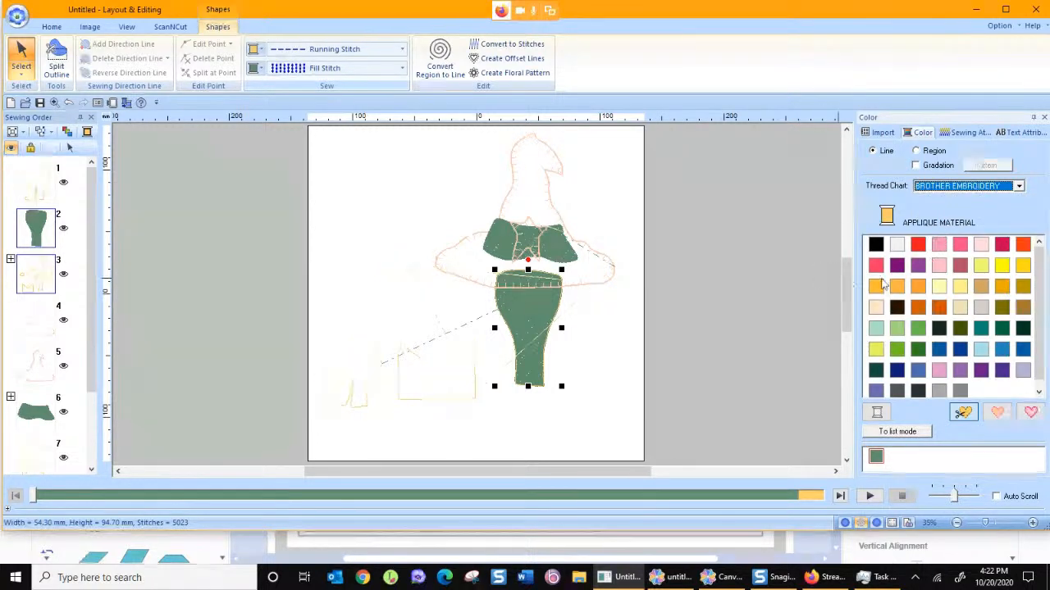
{"action": "left_click", "coordinate": [880, 307]}
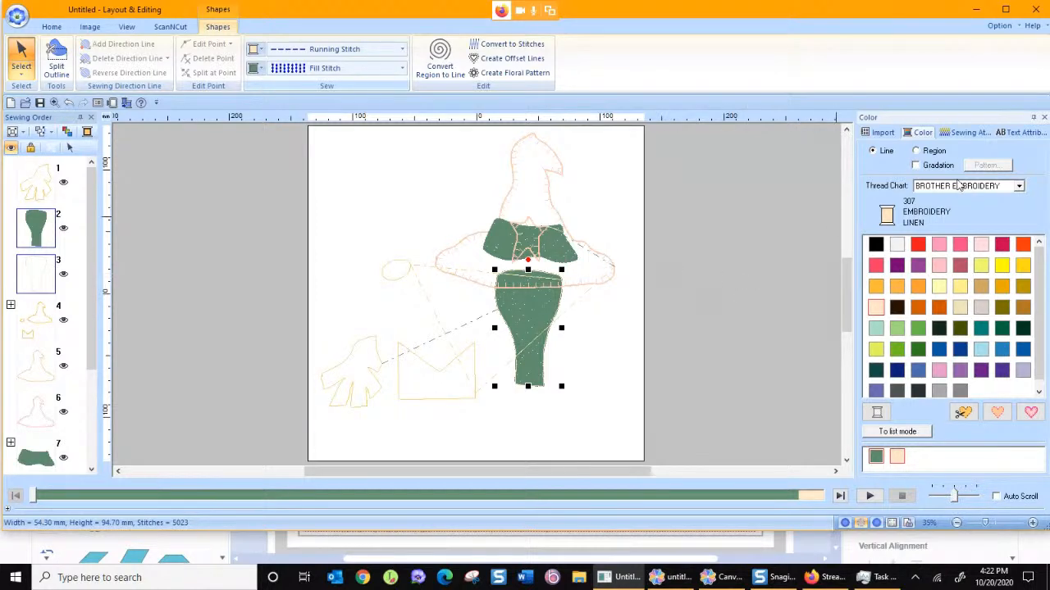
- Color the head-and-neck piece's region with BROTHER EMBROIDERY Linen 307 and nudge the piece slightly up into the hat brim
{"action": "left_click", "coordinate": [918, 151]}
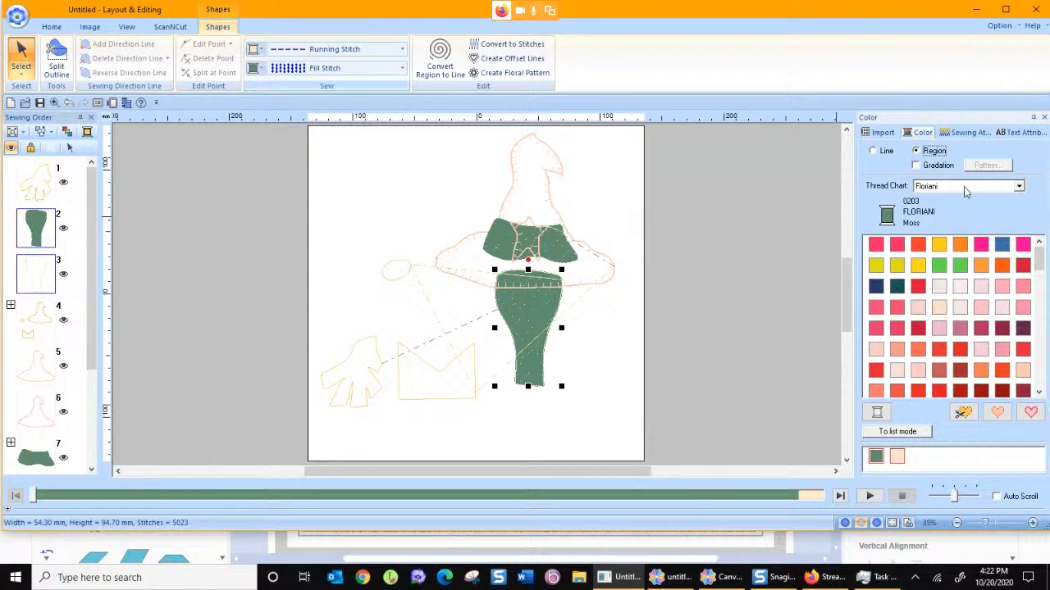
{"action": "left_click", "coordinate": [965, 188]}
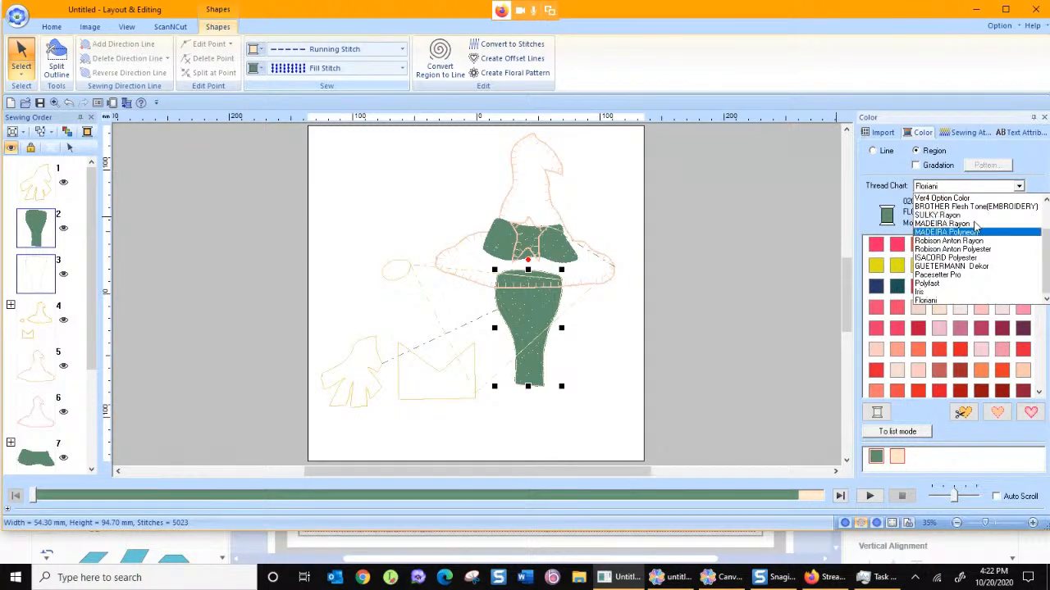
{"action": "scroll", "coordinate": [975, 230], "scroll_direction": "up", "scroll_amount": 3}
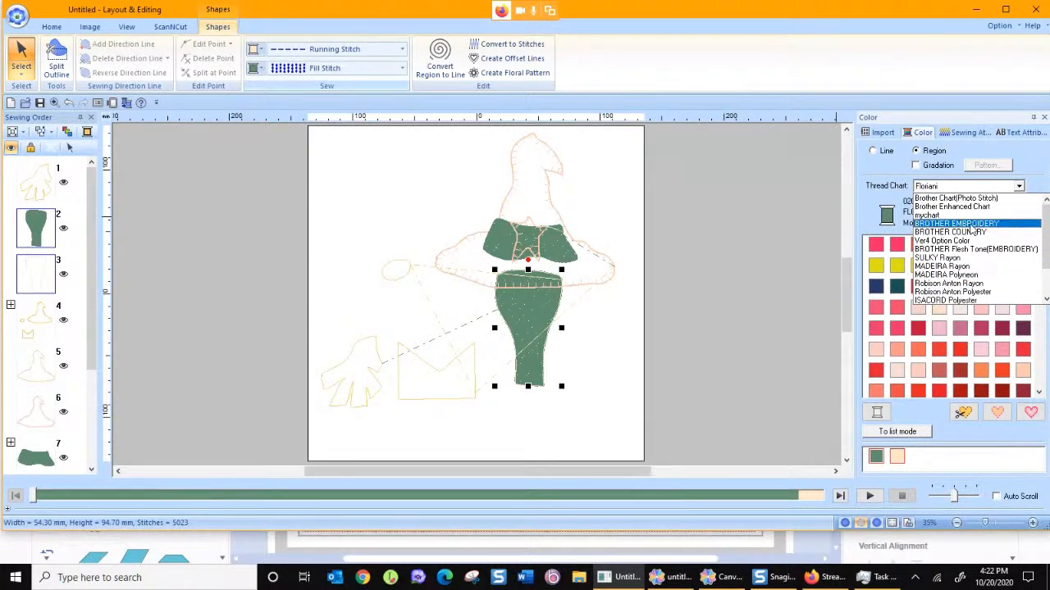
{"action": "left_click", "coordinate": [971, 225]}
{"action": "left_click", "coordinate": [875, 309]}
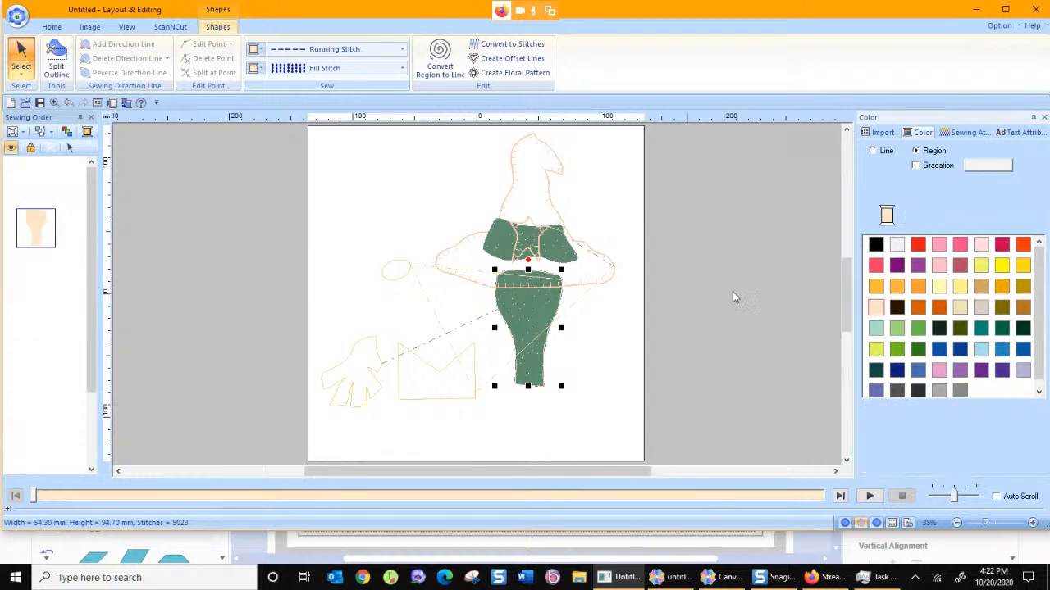
{"action": "left_click", "coordinate": [532, 322]}
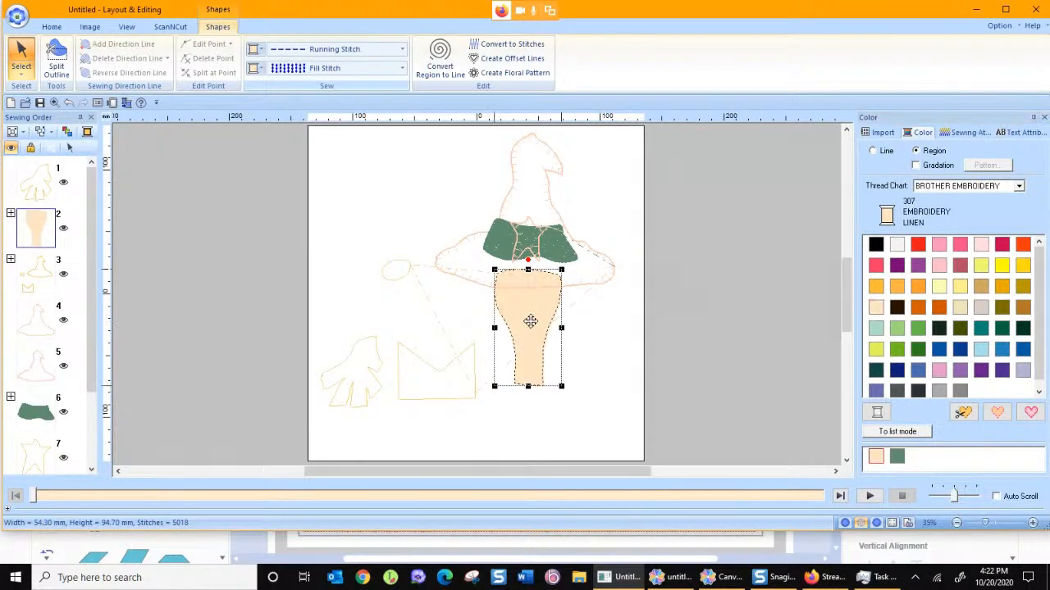
{"action": "left_click_drag", "start_coordinate": [532, 322], "coordinate": [533, 315]}
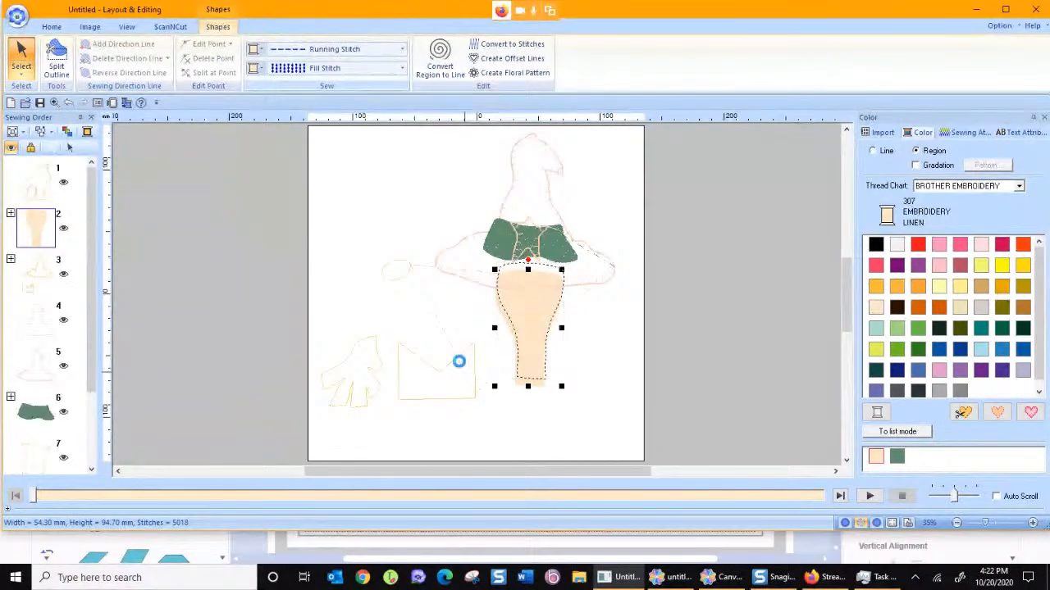
- Move the jagged hair outline up against the left side of the head, overlapping the brim
{"action": "left_click_drag", "start_coordinate": [377, 346], "coordinate": [428, 307]}
{"action": "left_click", "coordinate": [360, 346]}
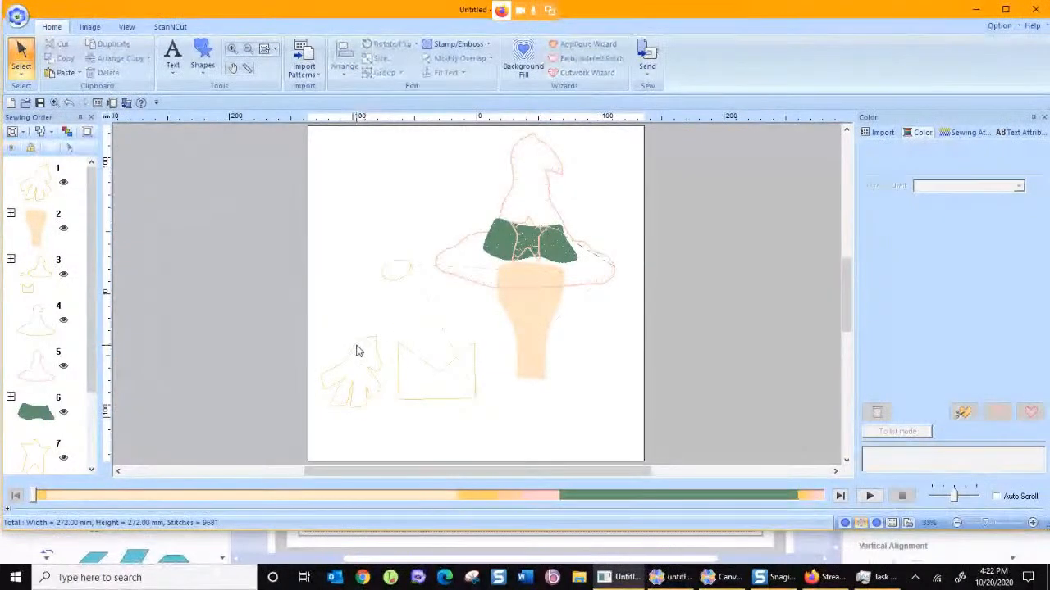
{"action": "left_click_drag", "start_coordinate": [355, 353], "coordinate": [472, 284]}
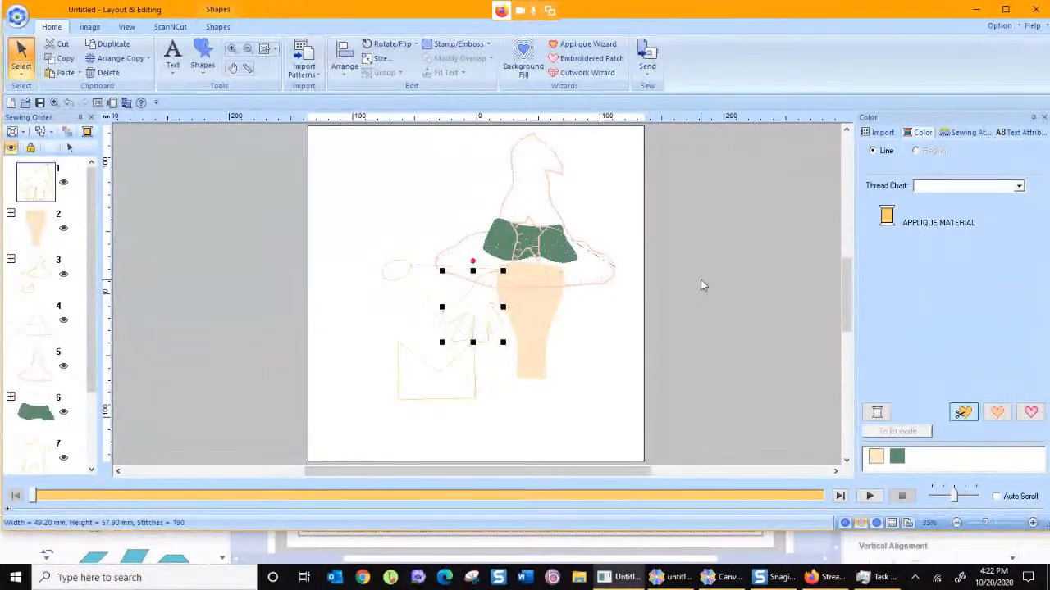
- Give the hair piece a Fill Stitch region in Floriani Chalcedony Yellow 0011 and an outline in BROTHER EMBROIDERY Yellow 205
{"action": "left_click", "coordinate": [218, 26]}
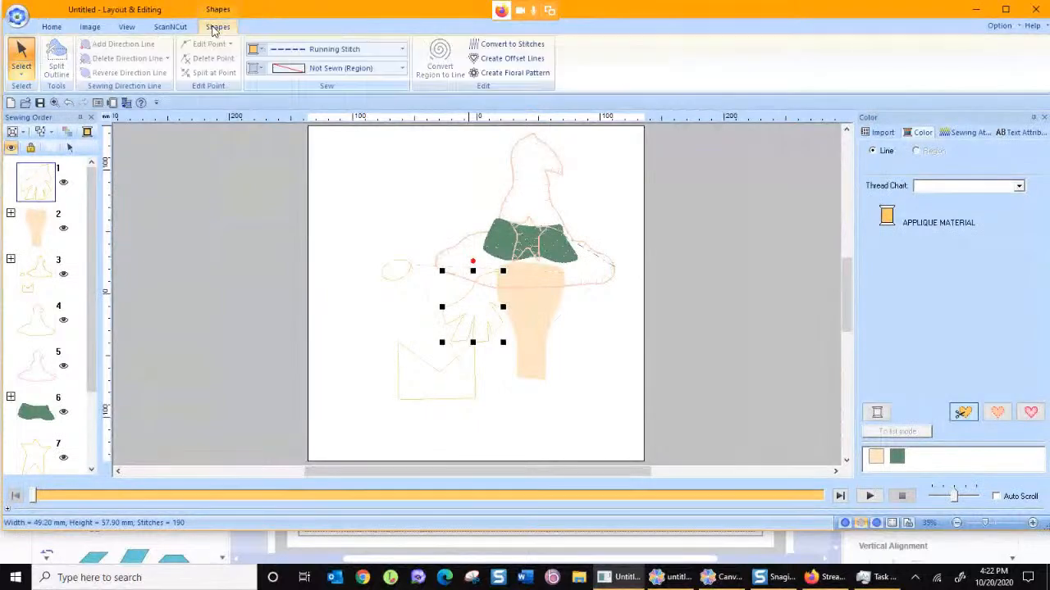
{"action": "left_click", "coordinate": [293, 69]}
{"action": "left_click", "coordinate": [322, 113]}
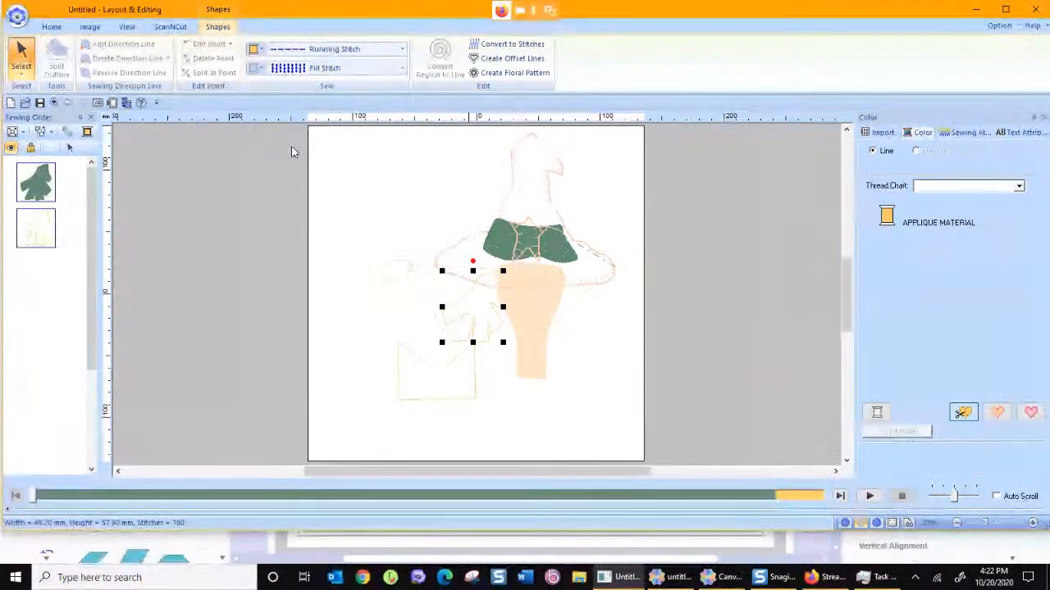
{"action": "left_click", "coordinate": [261, 69]}
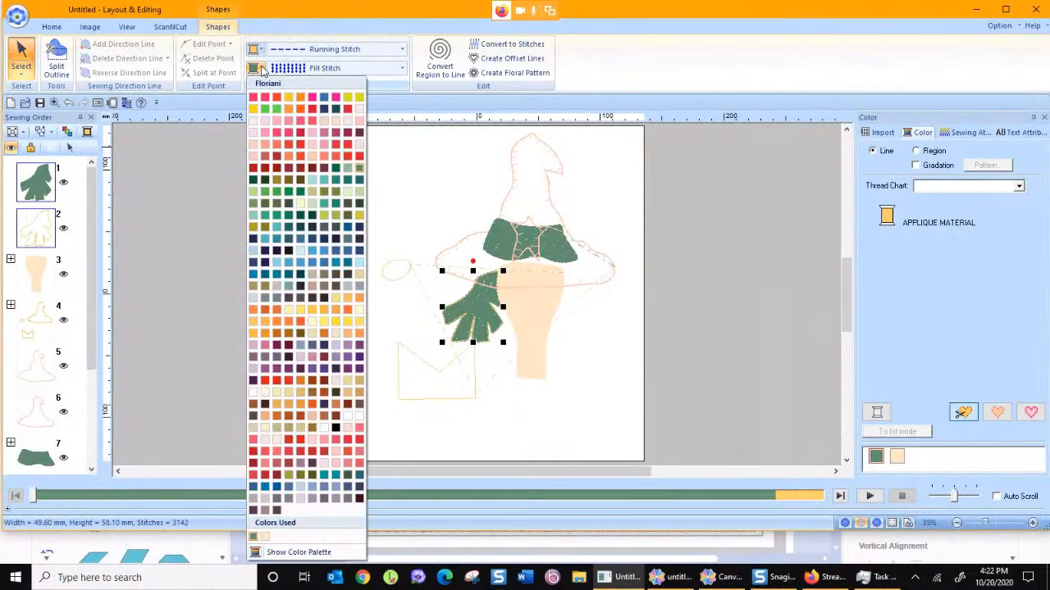
{"action": "left_click", "coordinate": [253, 110]}
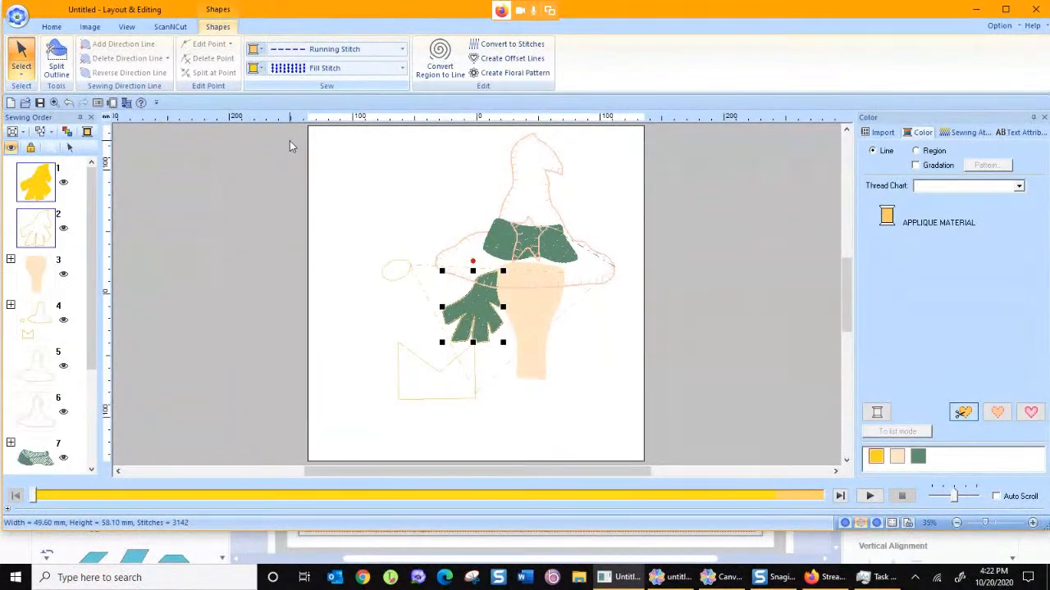
{"action": "left_click", "coordinate": [261, 52]}
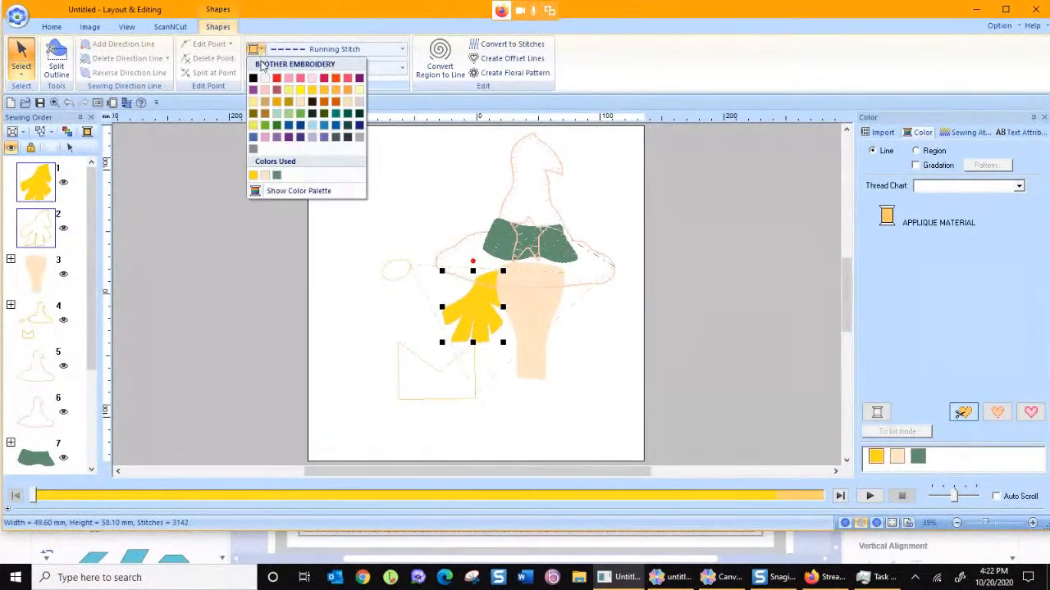
{"action": "left_click", "coordinate": [302, 91]}
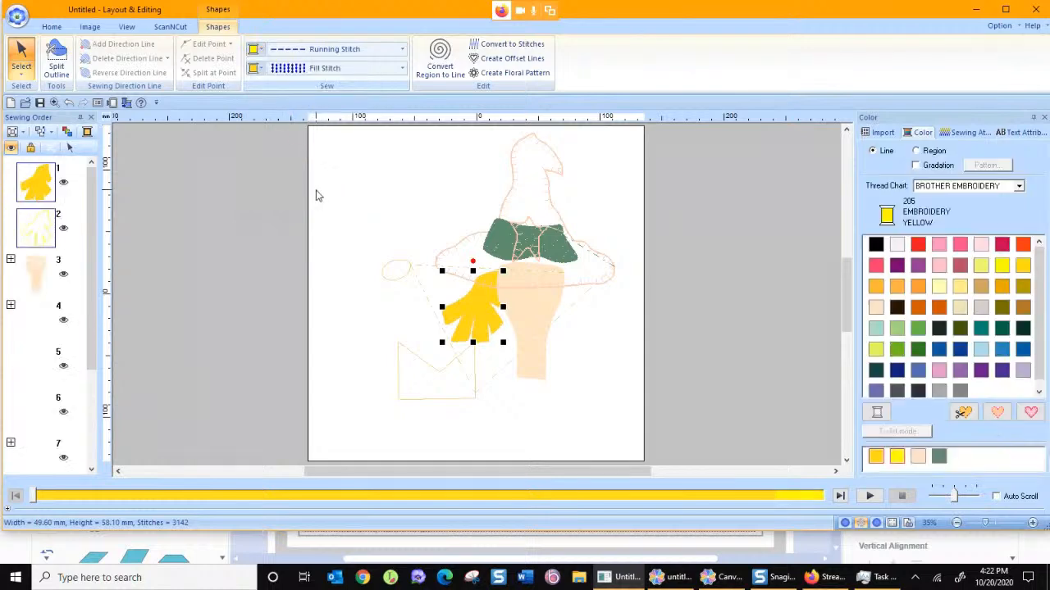
- Create a horizontally mirrored copy of the yellow hair piece on the right side of the head
{"action": "left_click", "coordinate": [51, 27]}
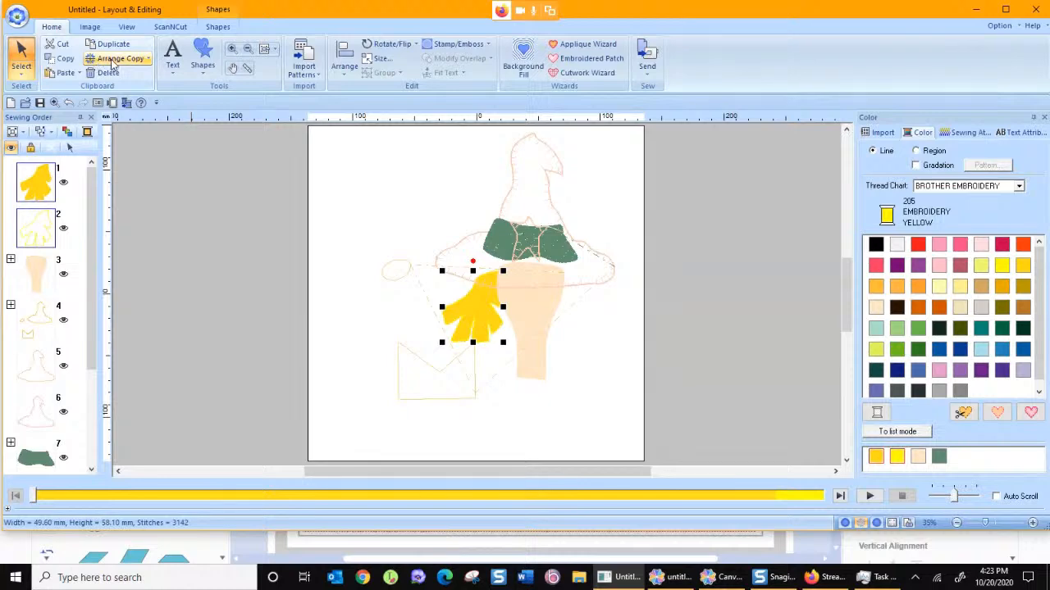
{"action": "left_click", "coordinate": [115, 59]}
{"action": "left_click", "coordinate": [121, 87]}
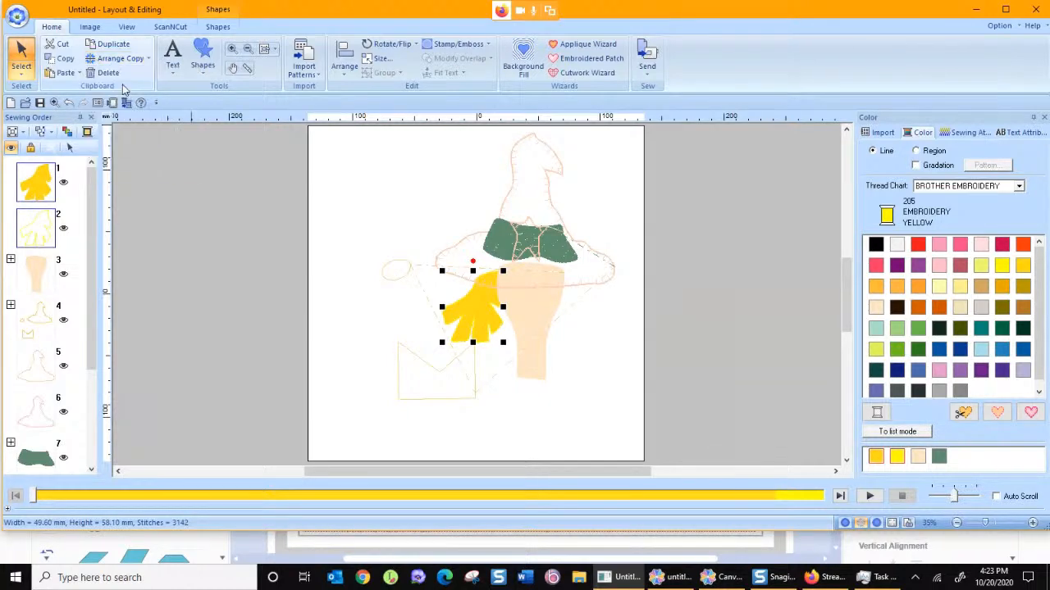
{"action": "left_click", "coordinate": [531, 280]}
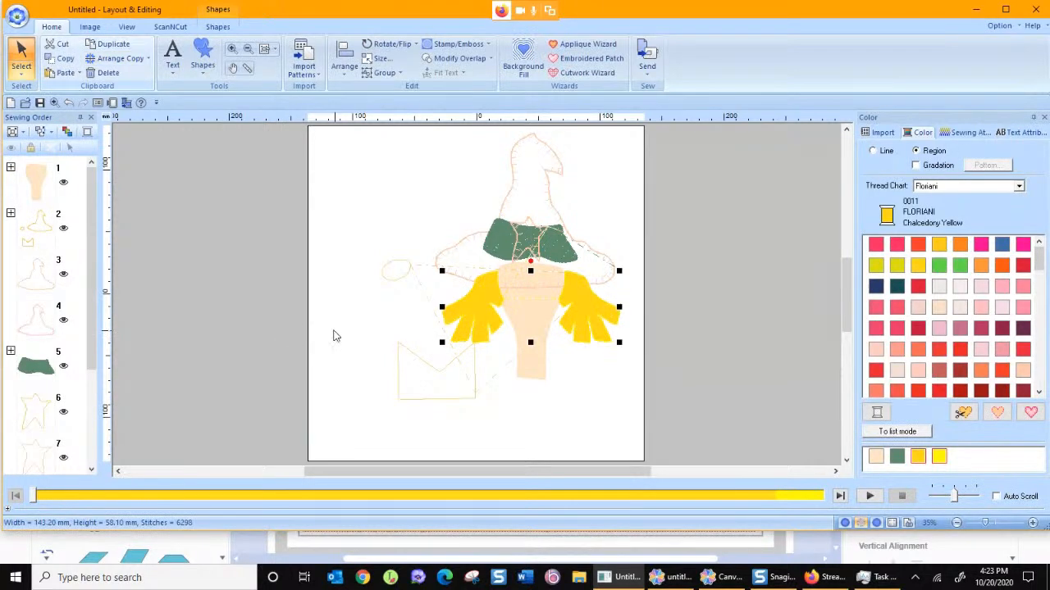
- Move the V-necked body outline beneath the head so its neckline is centered over the neck
{"action": "left_click", "coordinate": [418, 363]}
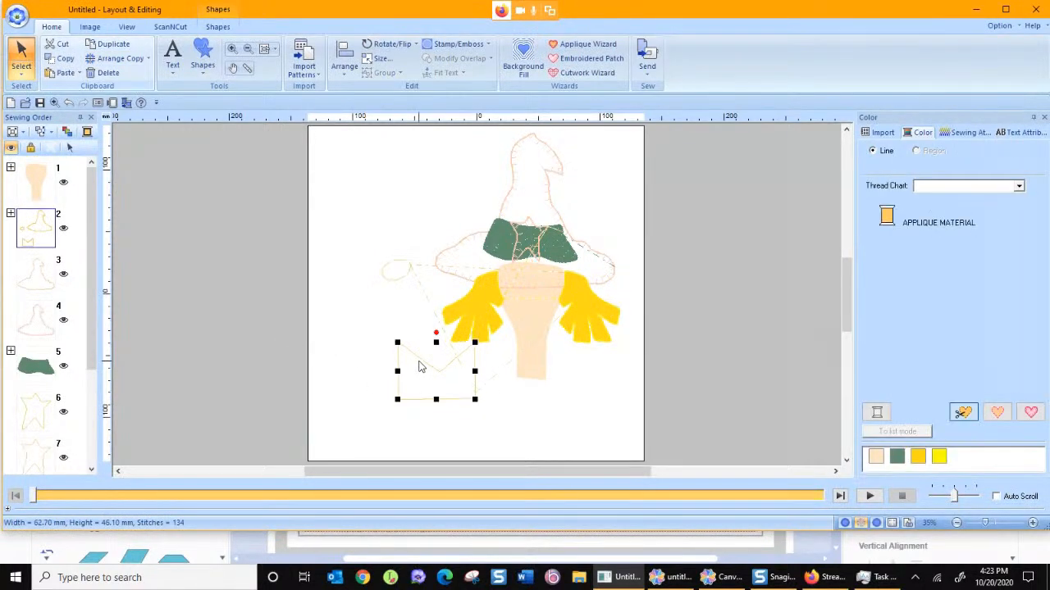
{"action": "left_click_drag", "start_coordinate": [419, 364], "coordinate": [490, 364]}
{"action": "left_click", "coordinate": [443, 370]}
{"action": "left_click", "coordinate": [441, 369]}
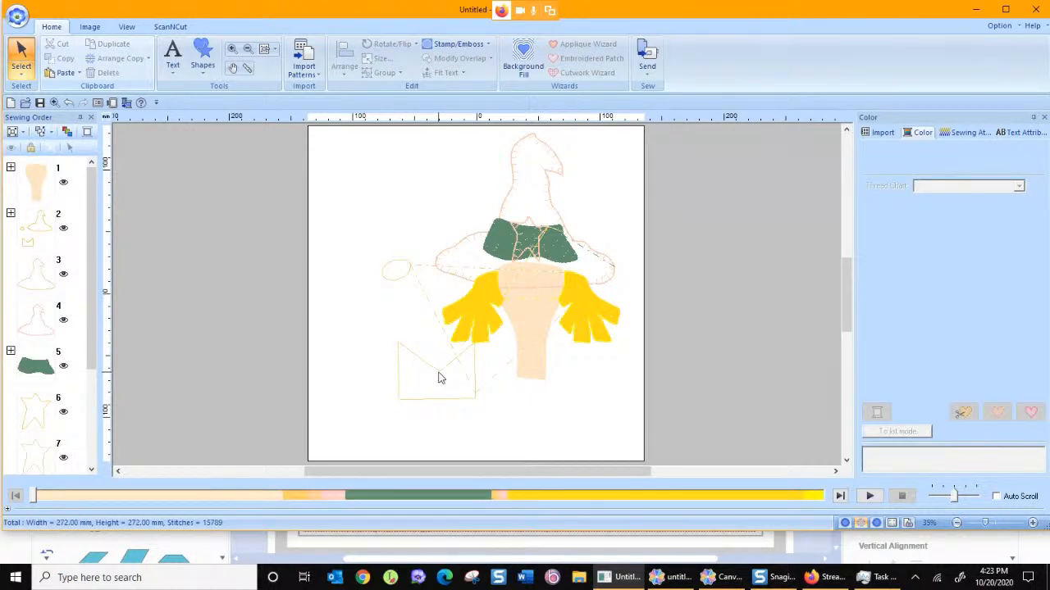
{"action": "left_click_drag", "start_coordinate": [363, 342], "coordinate": [415, 410]}
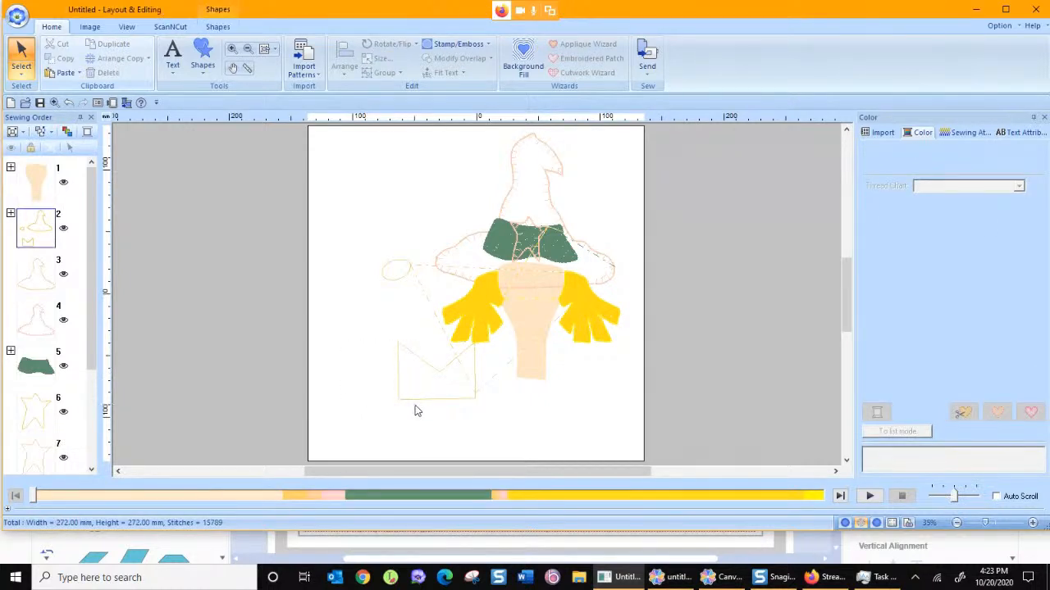
{"action": "left_click", "coordinate": [404, 398]}
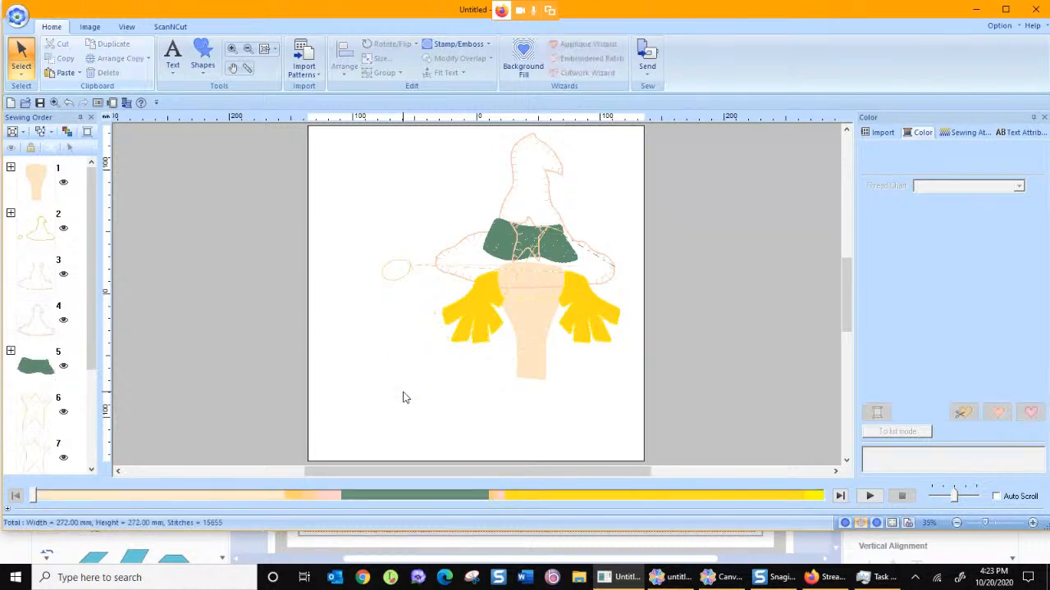
{"action": "left_click", "coordinate": [407, 375]}
{"action": "left_click_drag", "start_coordinate": [411, 356], "coordinate": [512, 346]}
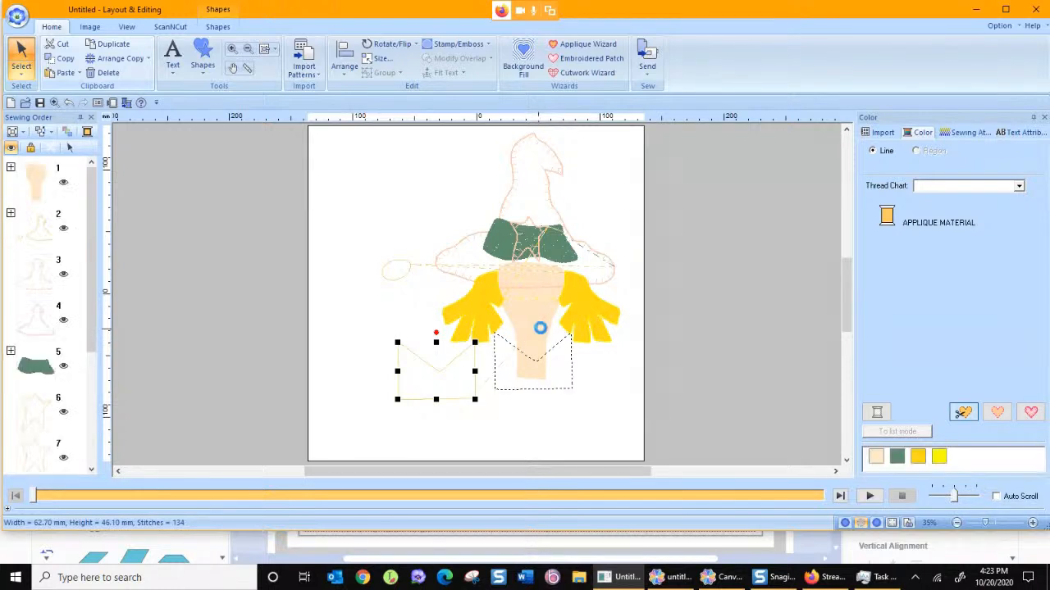
- Lower the head-and-neck piece slightly and shorten it from its lower edge to about 79 mm high
{"action": "left_click", "coordinate": [533, 324]}
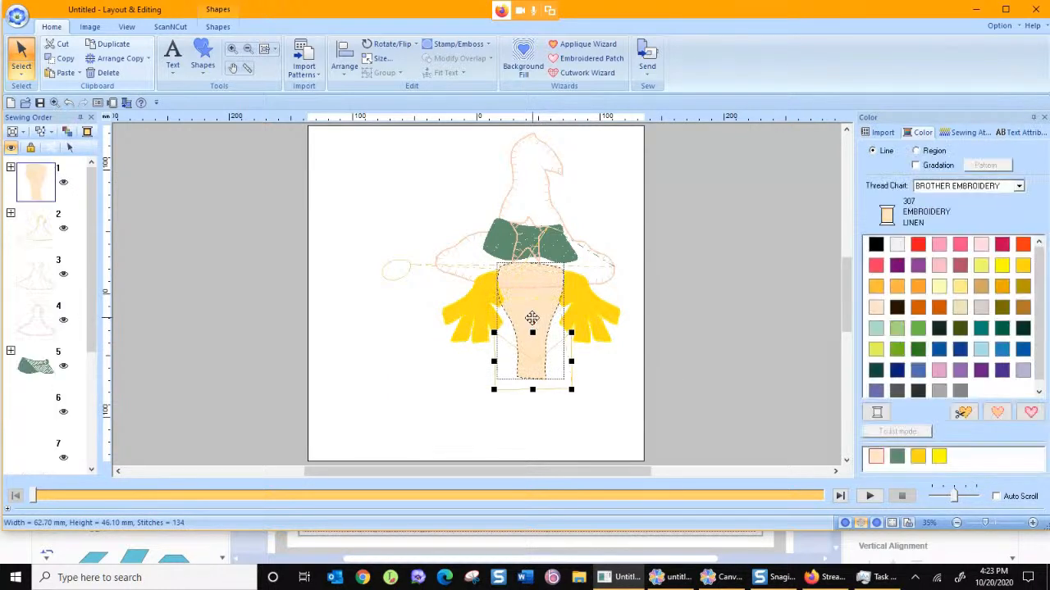
{"action": "left_click_drag", "start_coordinate": [530, 332], "coordinate": [528, 331]}
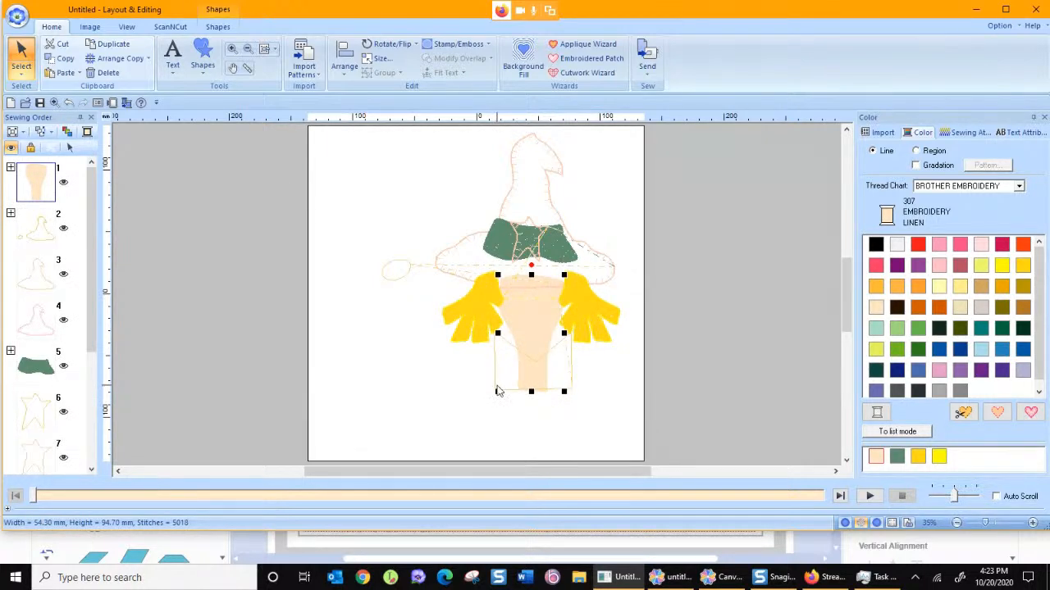
{"action": "left_click_drag", "start_coordinate": [531, 388], "coordinate": [528, 373]}
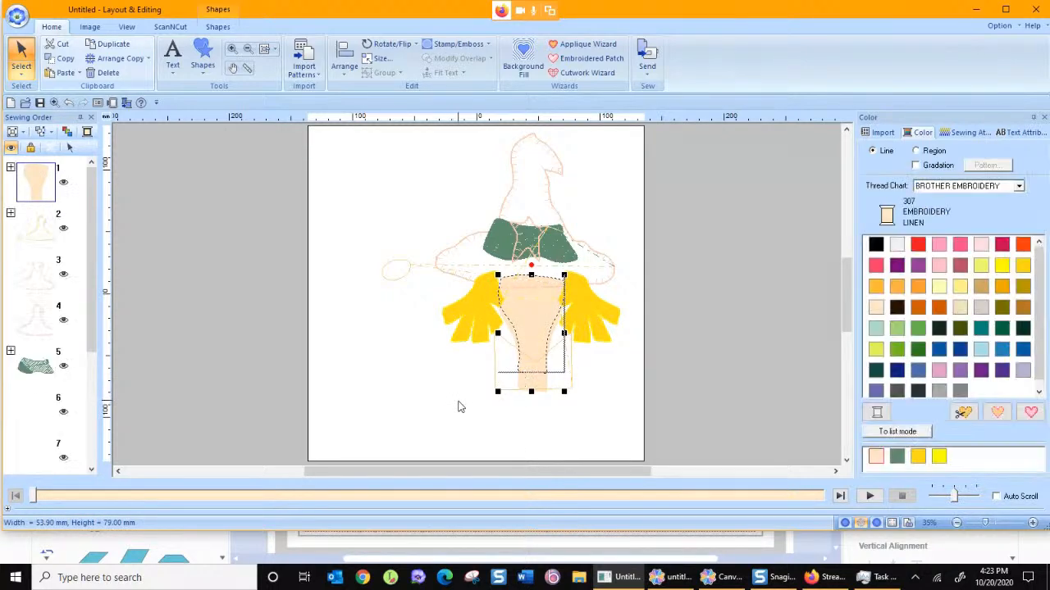
- Give the V-necked body piece a Fill Stitch region in dark brown from the Floriani chart and an outline in BROTHER EMBROIDERY Linen 307
{"action": "left_click", "coordinate": [502, 395]}
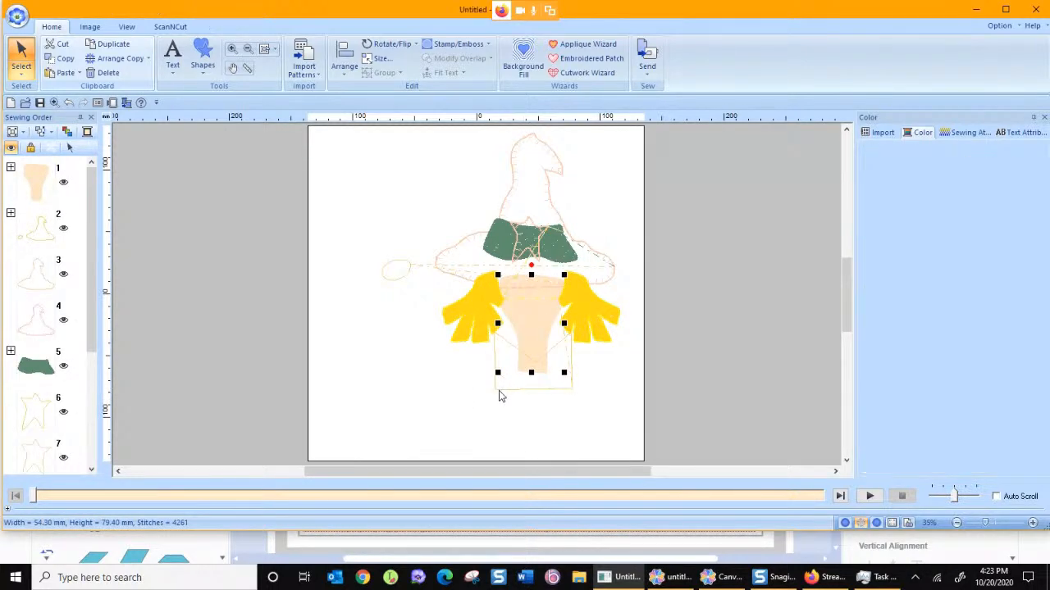
{"action": "left_click_drag", "start_coordinate": [469, 383], "coordinate": [504, 405]}
{"action": "left_click", "coordinate": [218, 29]}
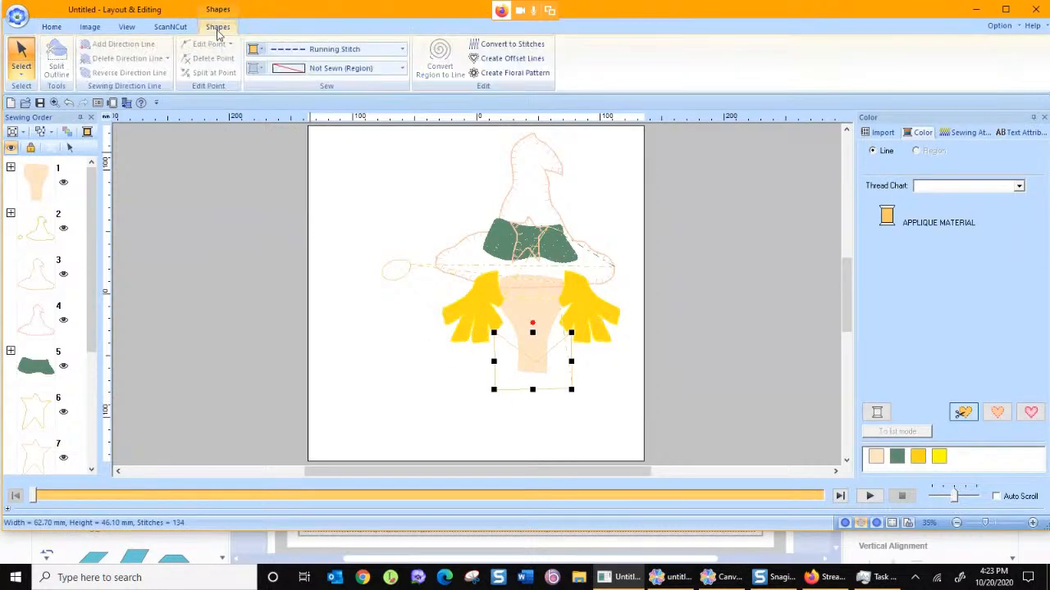
{"action": "left_click", "coordinate": [293, 72]}
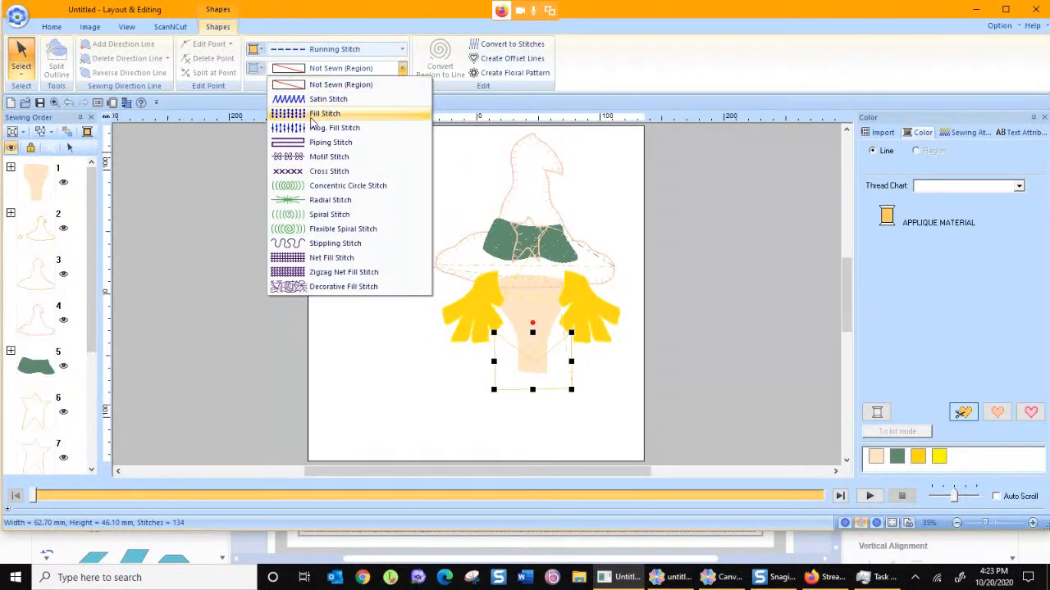
{"action": "left_click", "coordinate": [312, 114]}
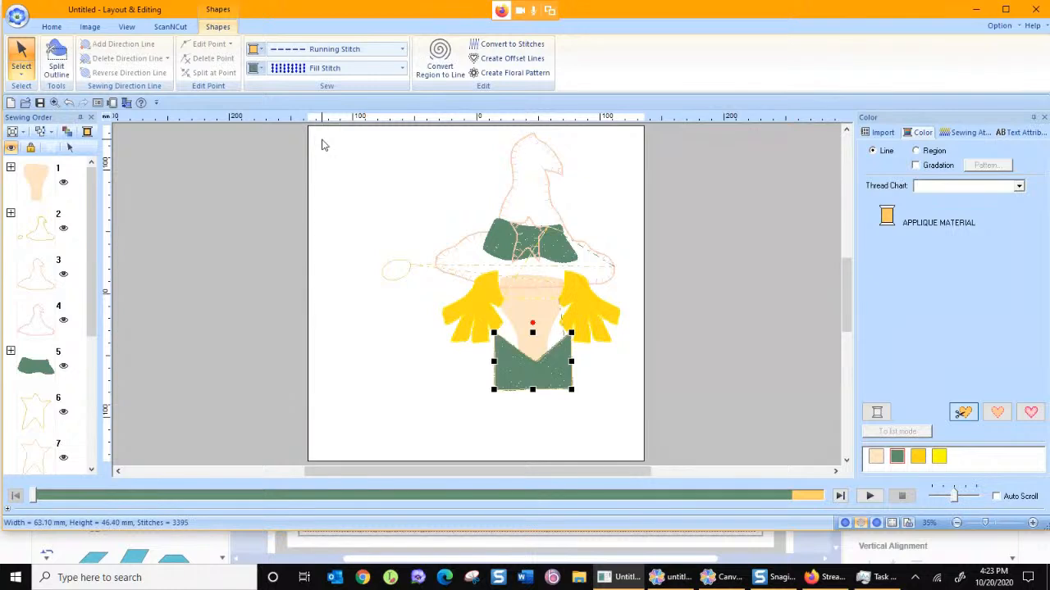
{"action": "left_click", "coordinate": [258, 70]}
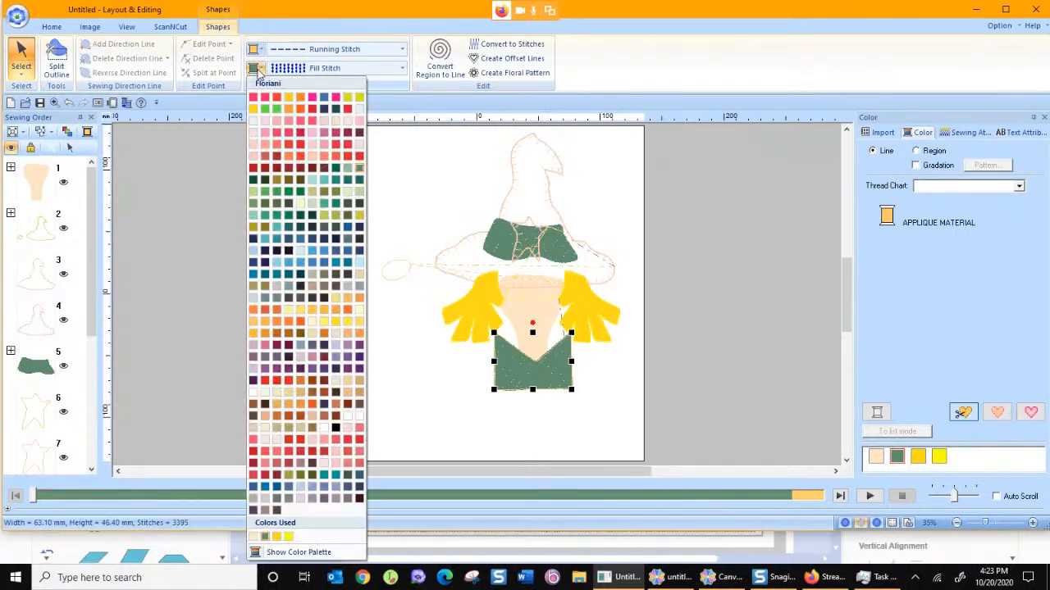
{"action": "left_click", "coordinate": [276, 511]}
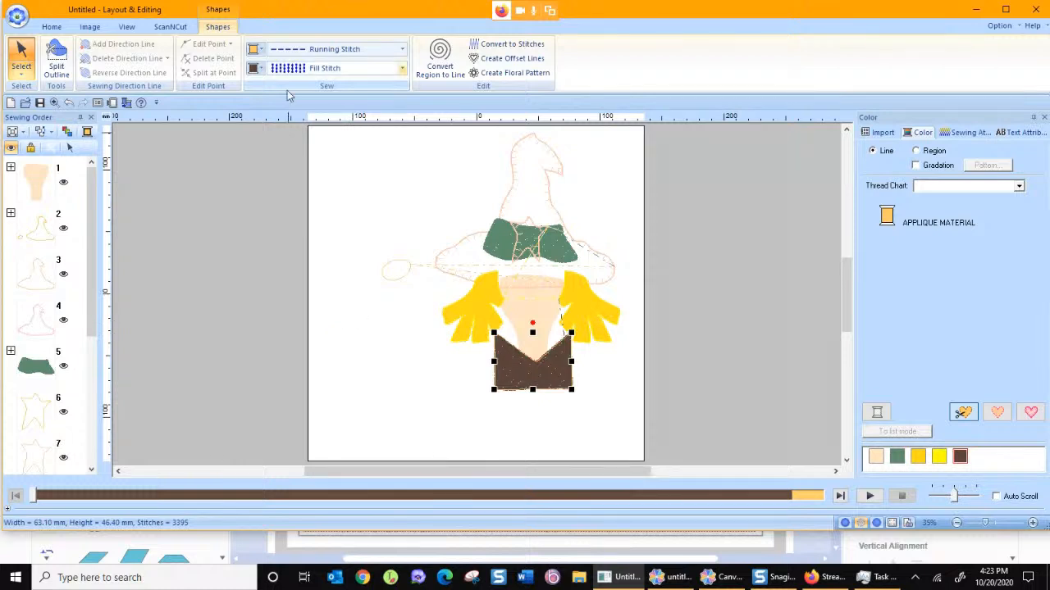
{"action": "left_click", "coordinate": [258, 50]}
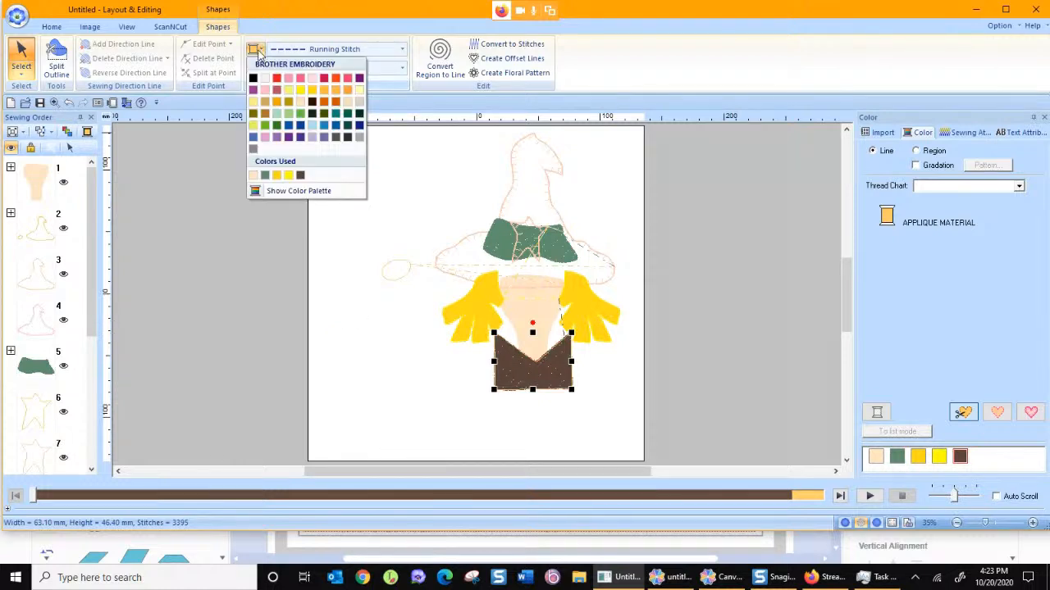
{"action": "left_click", "coordinate": [297, 175]}
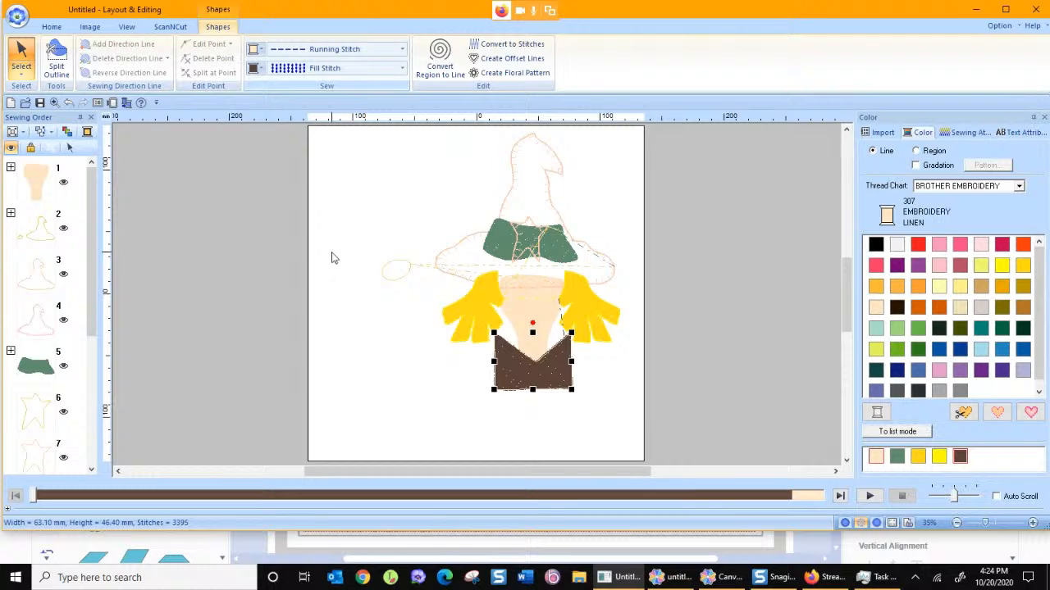
- Give the small oval outline beside the hat a Satin Stitch region and move it onto the middle of the face as the nose
{"action": "left_click", "coordinate": [401, 278]}
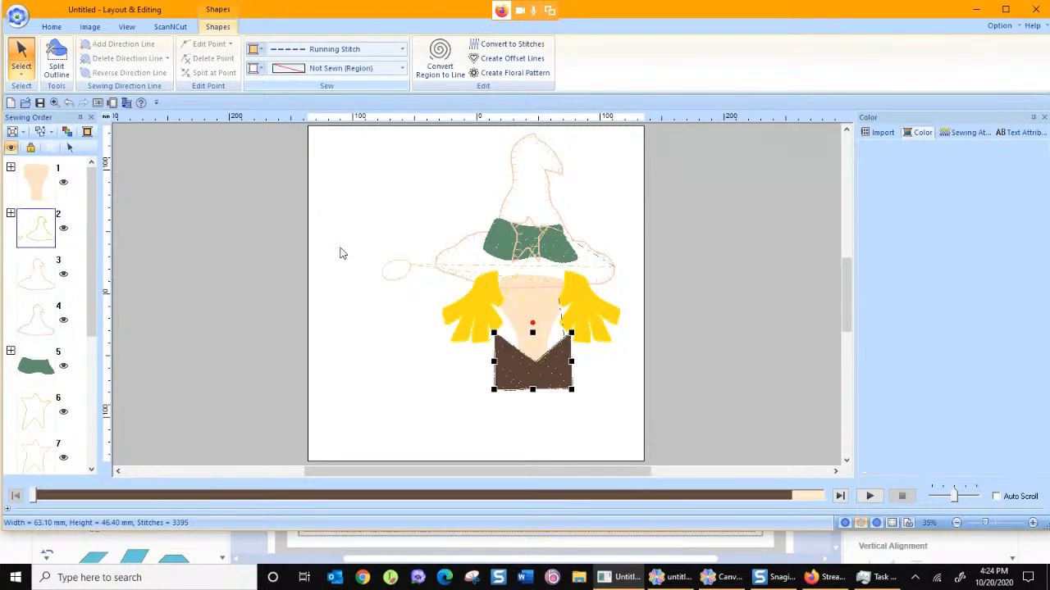
{"action": "left_click_drag", "start_coordinate": [351, 241], "coordinate": [425, 305]}
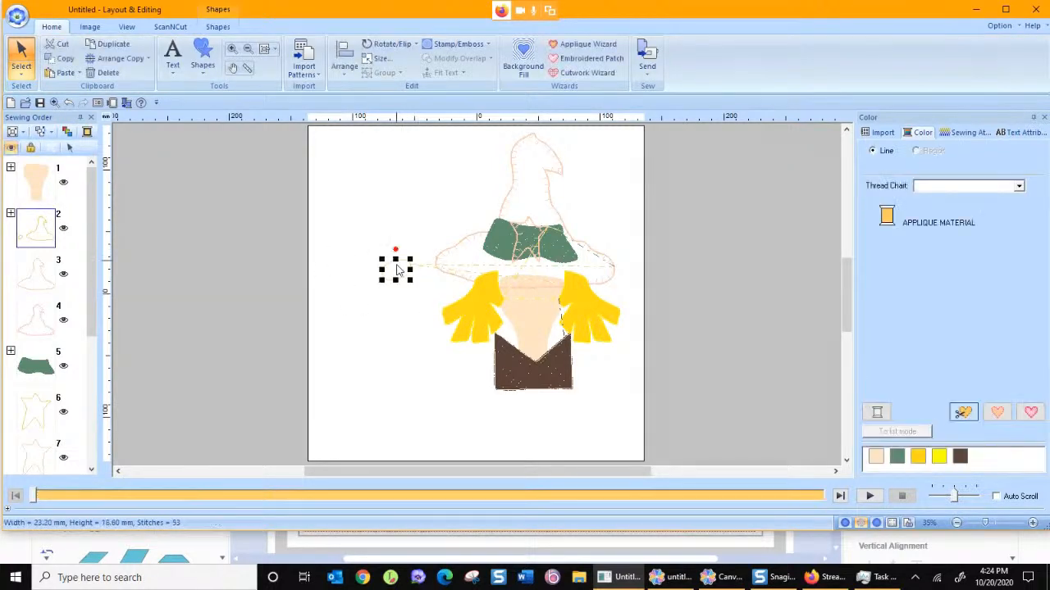
{"action": "left_click", "coordinate": [211, 28]}
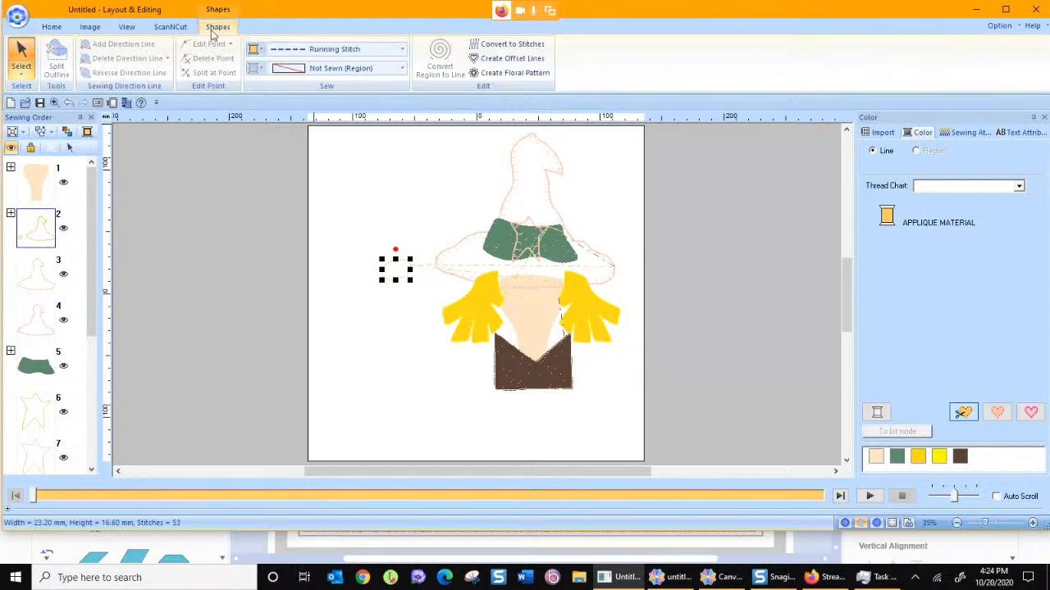
{"action": "left_click", "coordinate": [311, 71]}
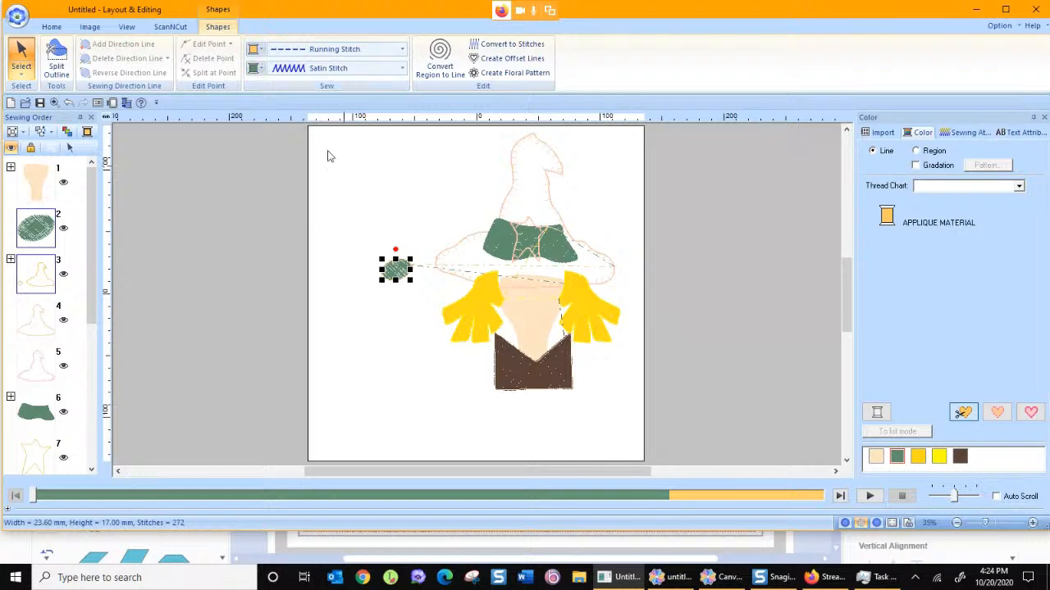
{"action": "left_click_drag", "start_coordinate": [396, 269], "coordinate": [534, 310]}
{"action": "left_click", "coordinate": [688, 250]}
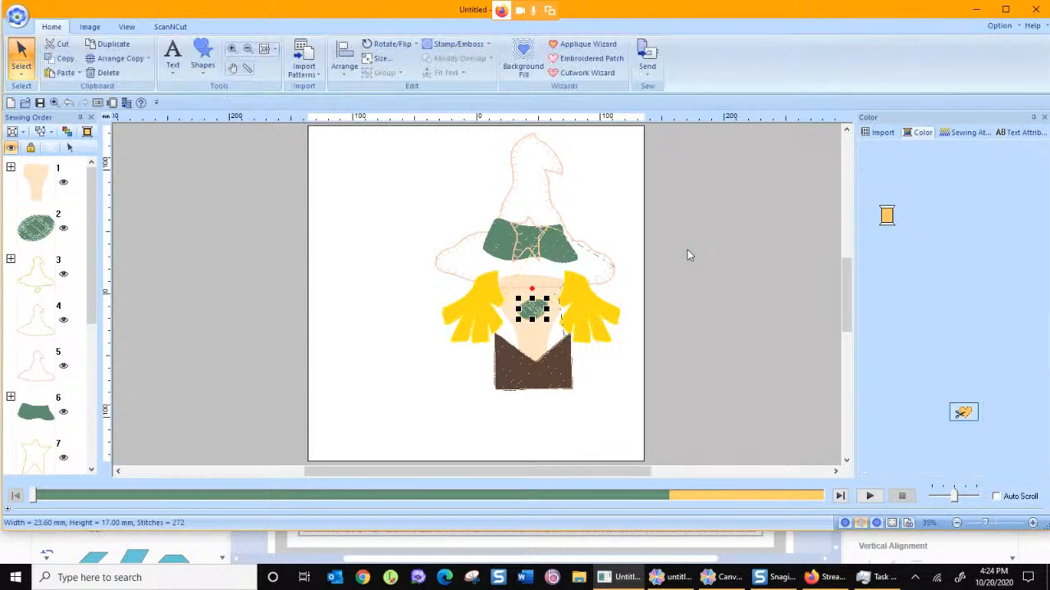